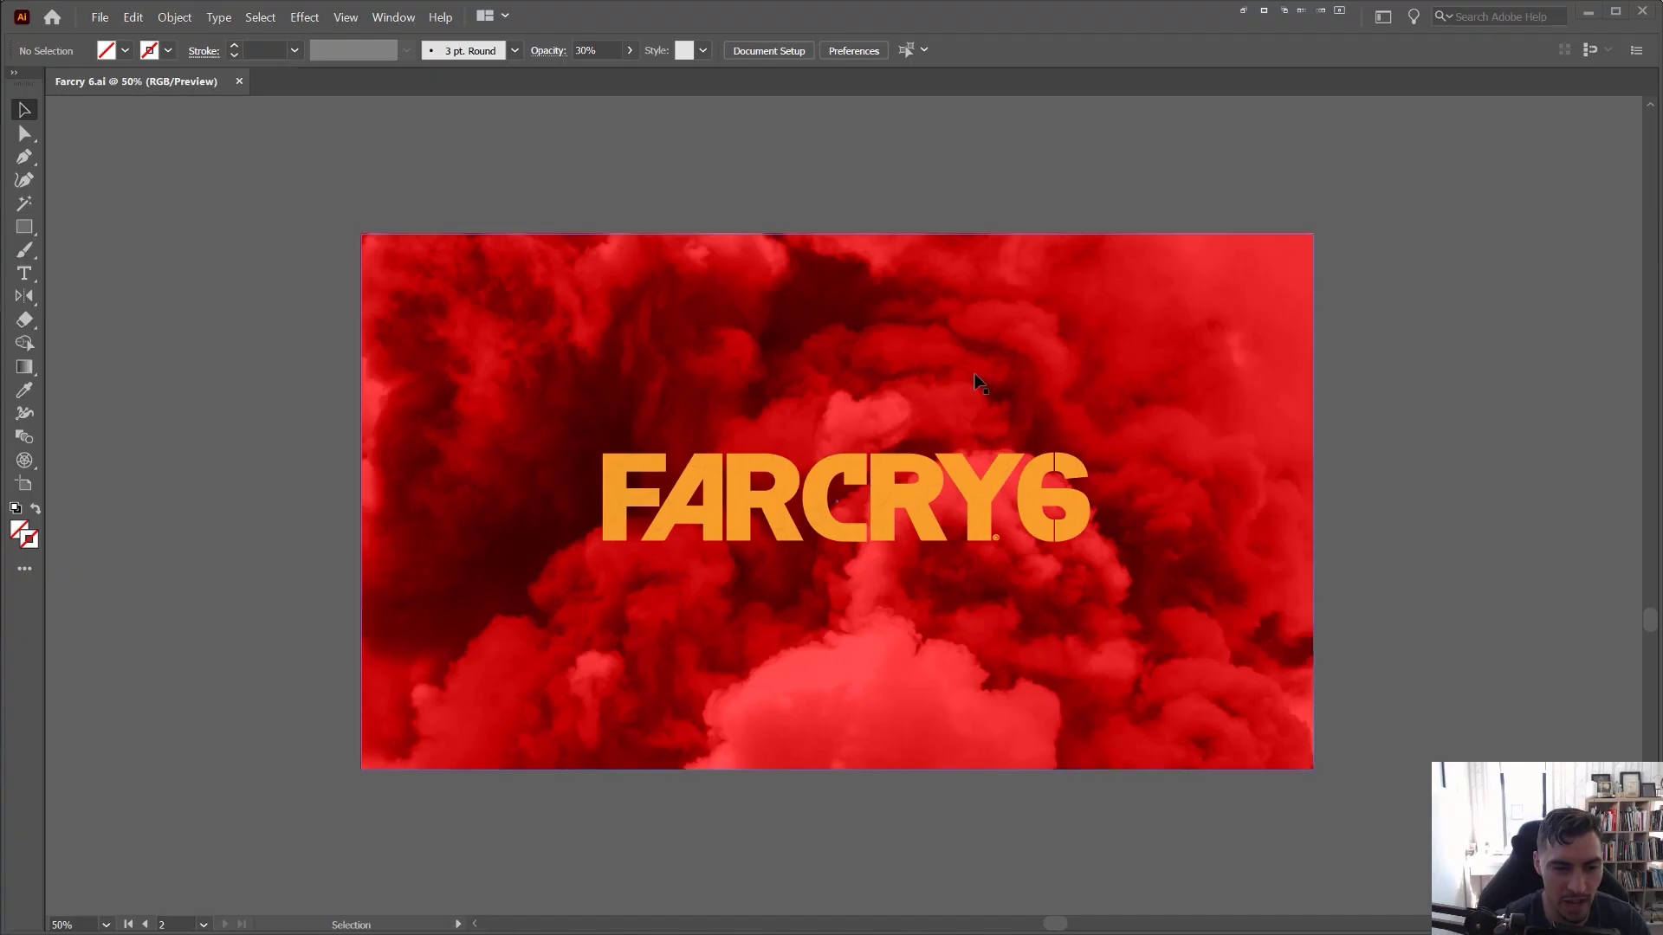
- In Chrome, open the source page of the FAR CRY 6 Logo Wallpaper image result and examine the logo's lettering
scroll(917, 430, "up", 1)
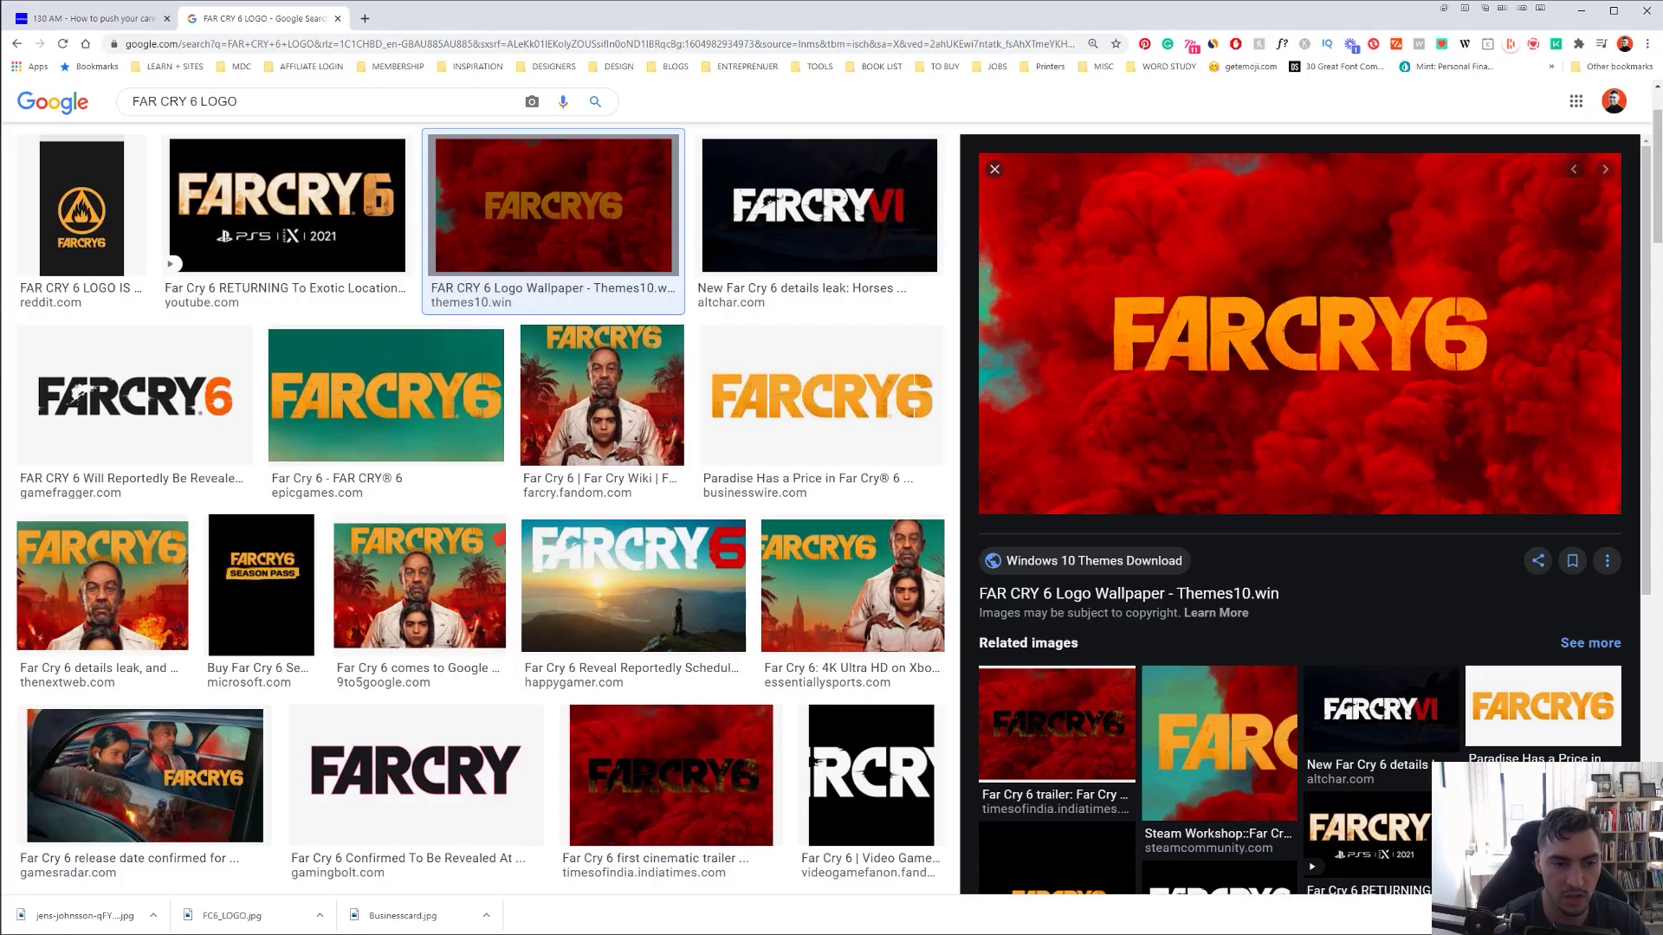
scroll(350, 245, "up", 2)
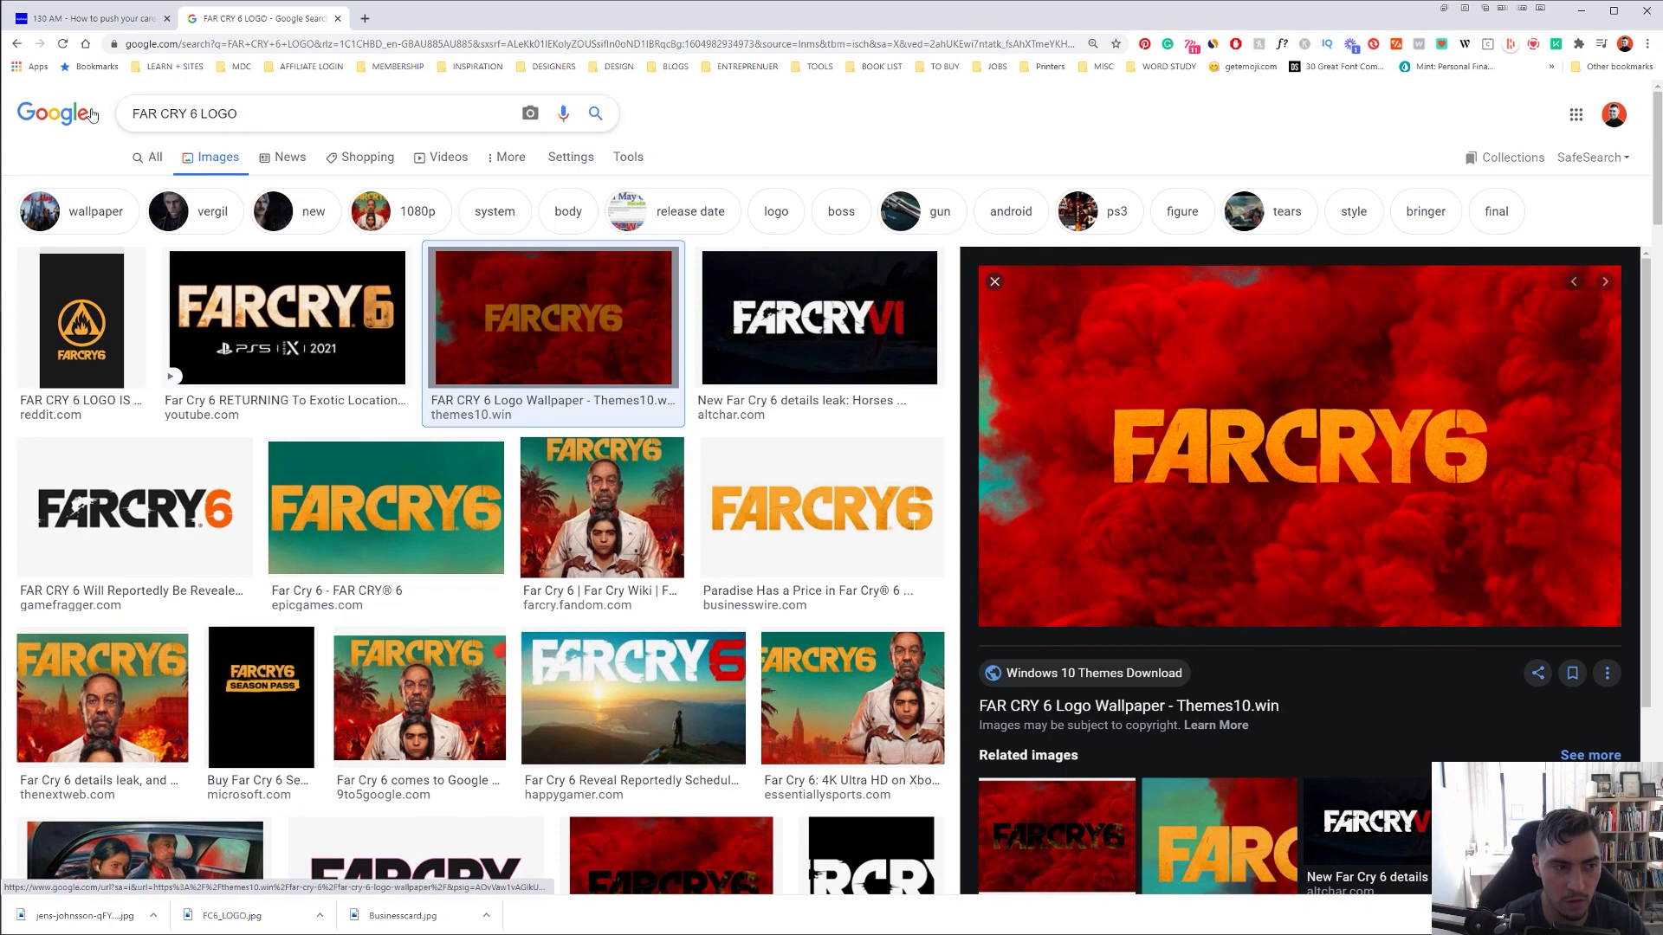
left_click_drag(251, 115, 97, 122)
scroll(910, 333, "down", 1)
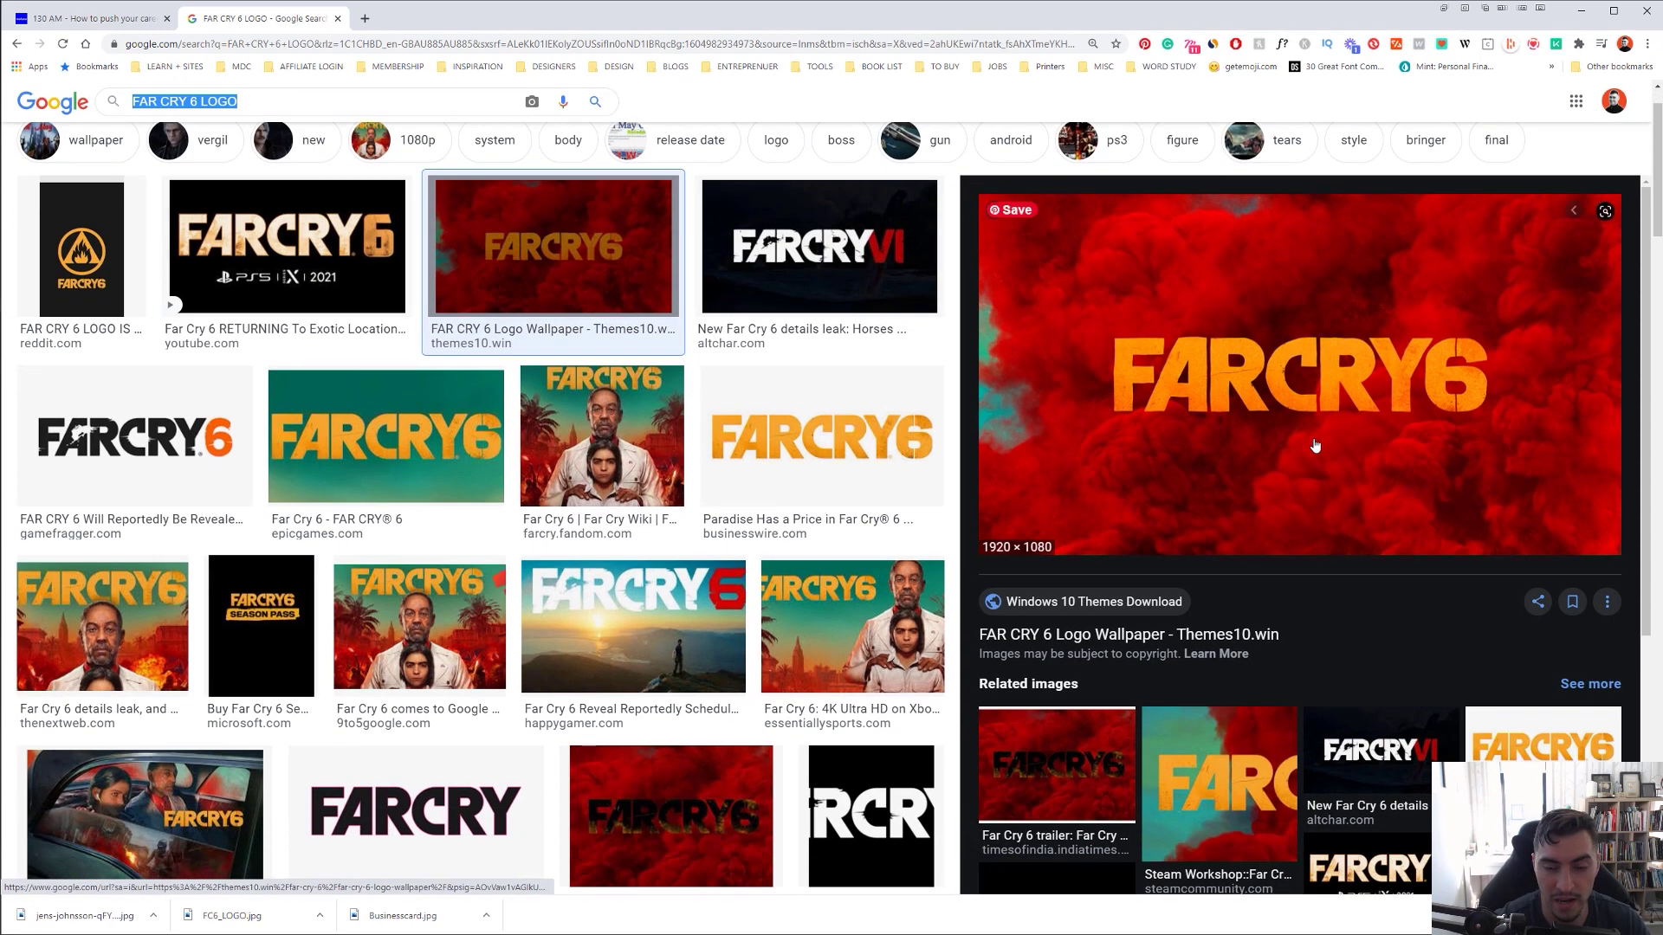
left_click(1412, 416)
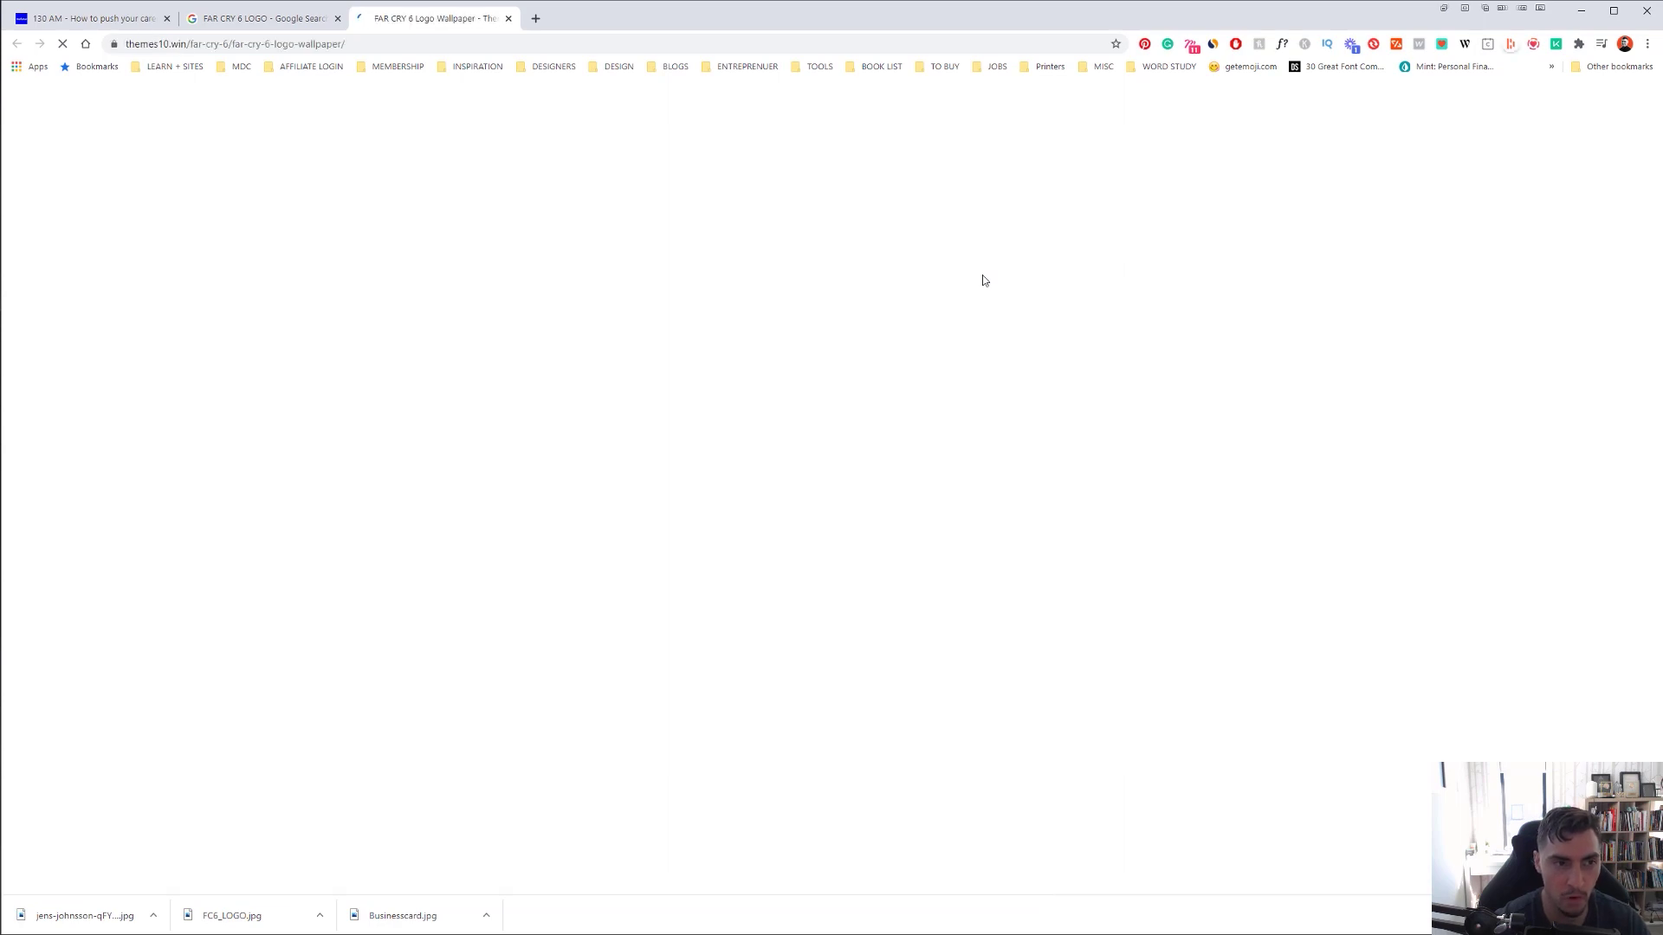
scroll(983, 275, "down", 1)
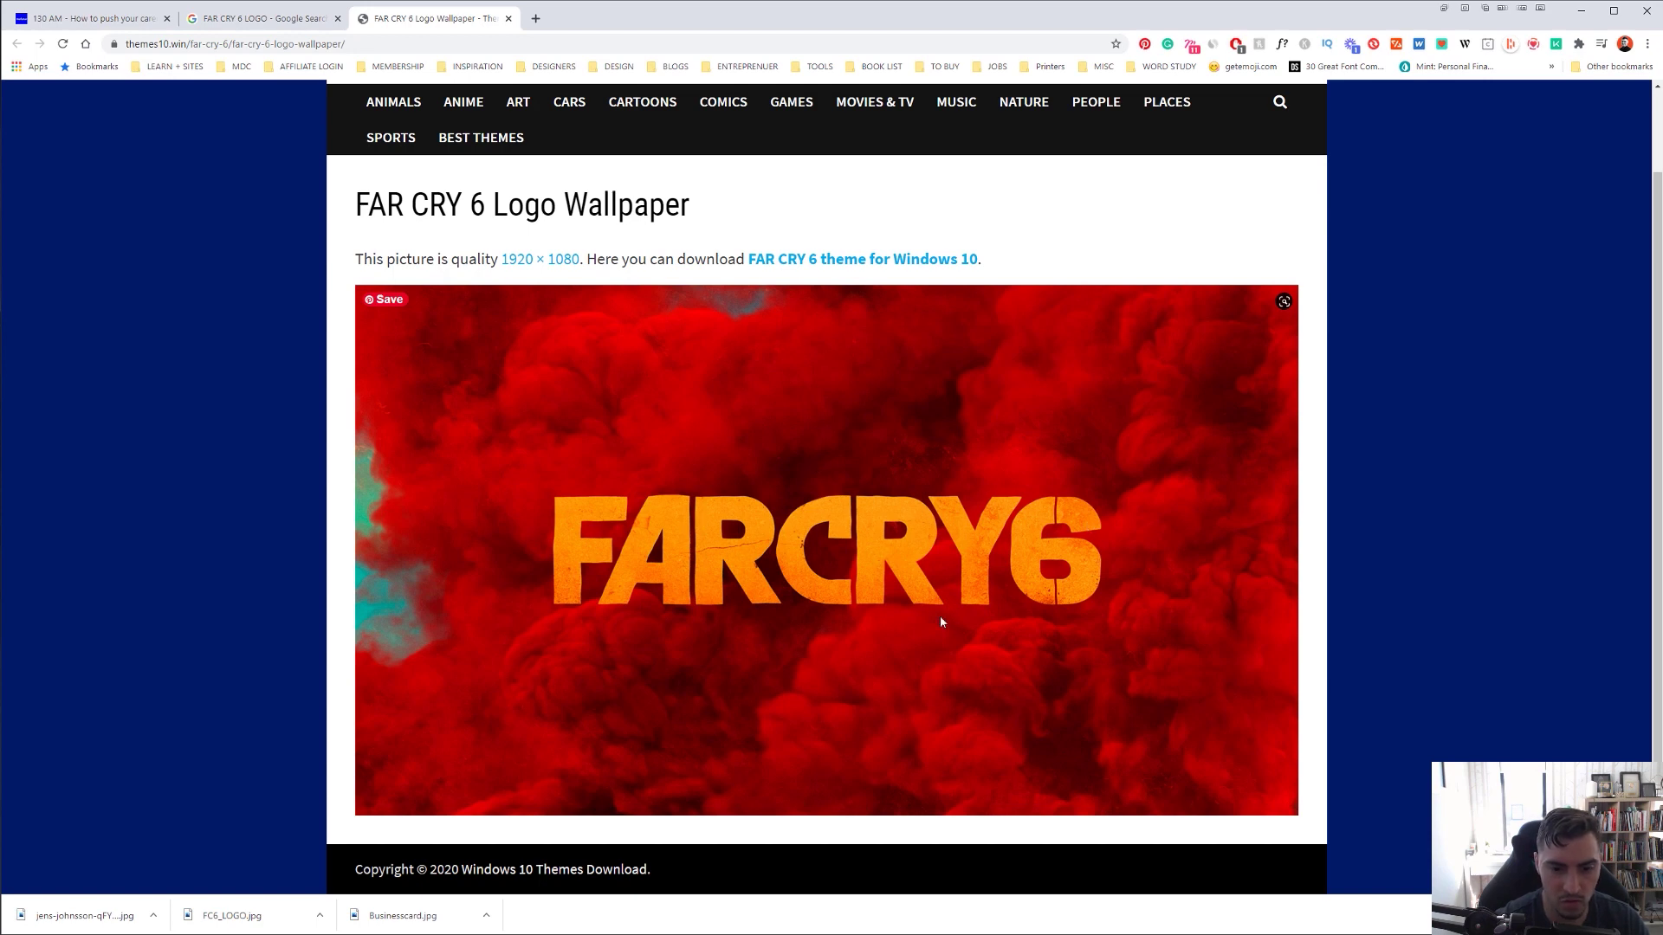
left_click(1584, 12)
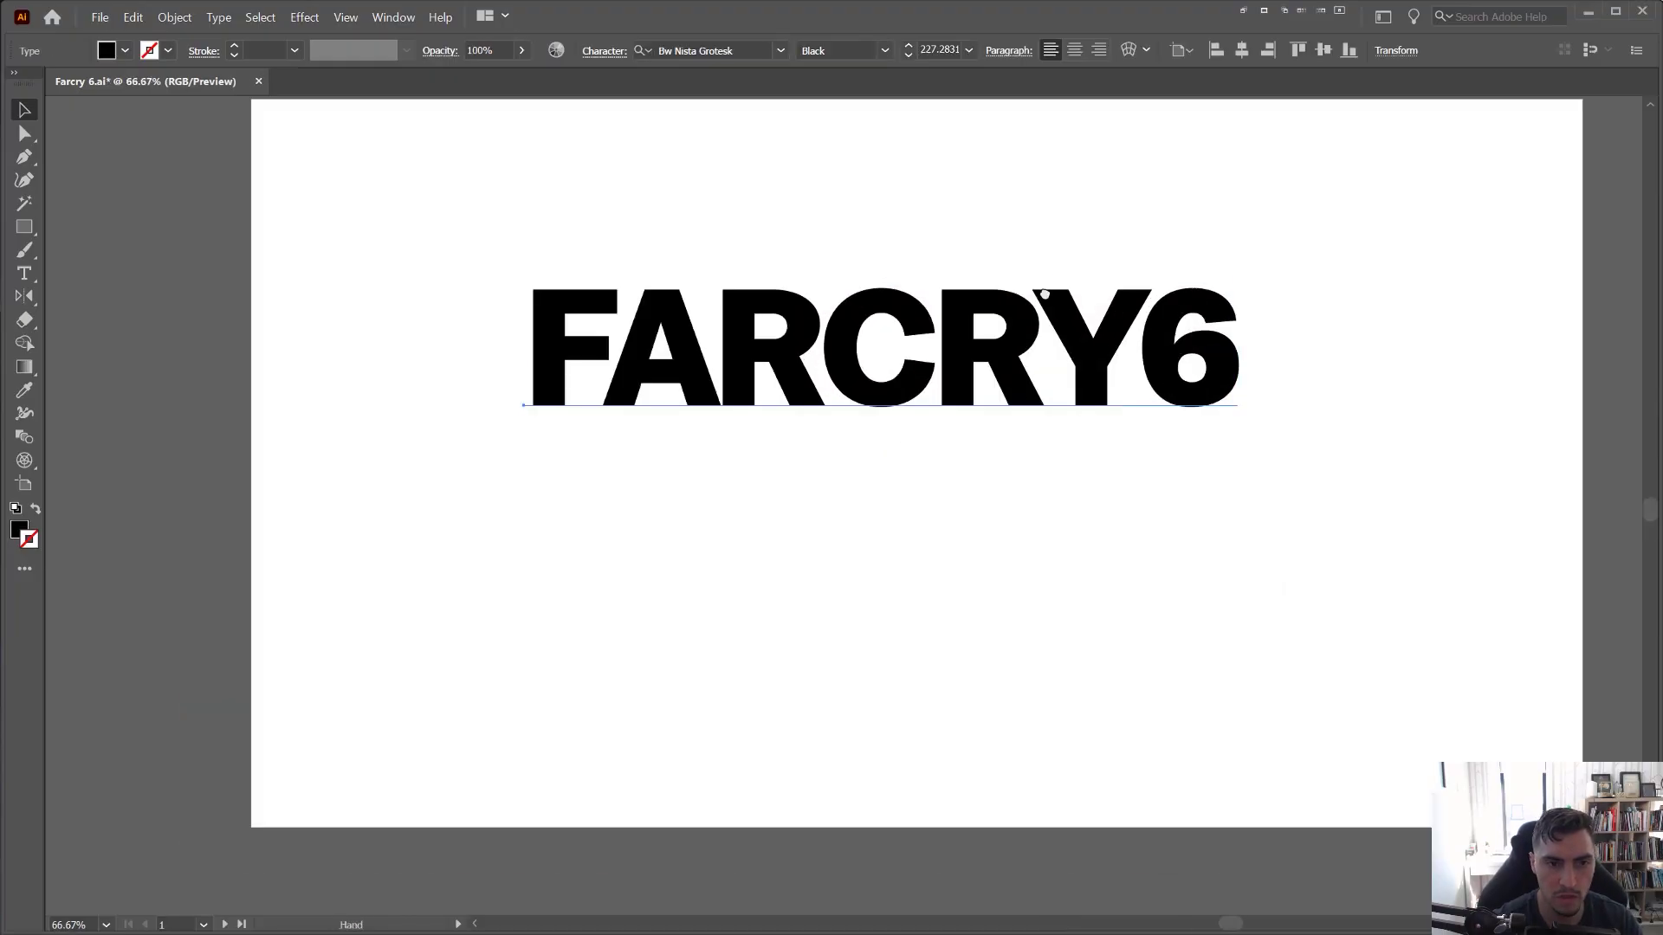
- In Illustrator, reduce the FARCRY6 text to about 207 pt and move it toward the upper middle of the artboard
left_click_drag(1044, 294, 933, 384)
left_click(654, 52)
left_click(883, 253)
left_click(834, 411)
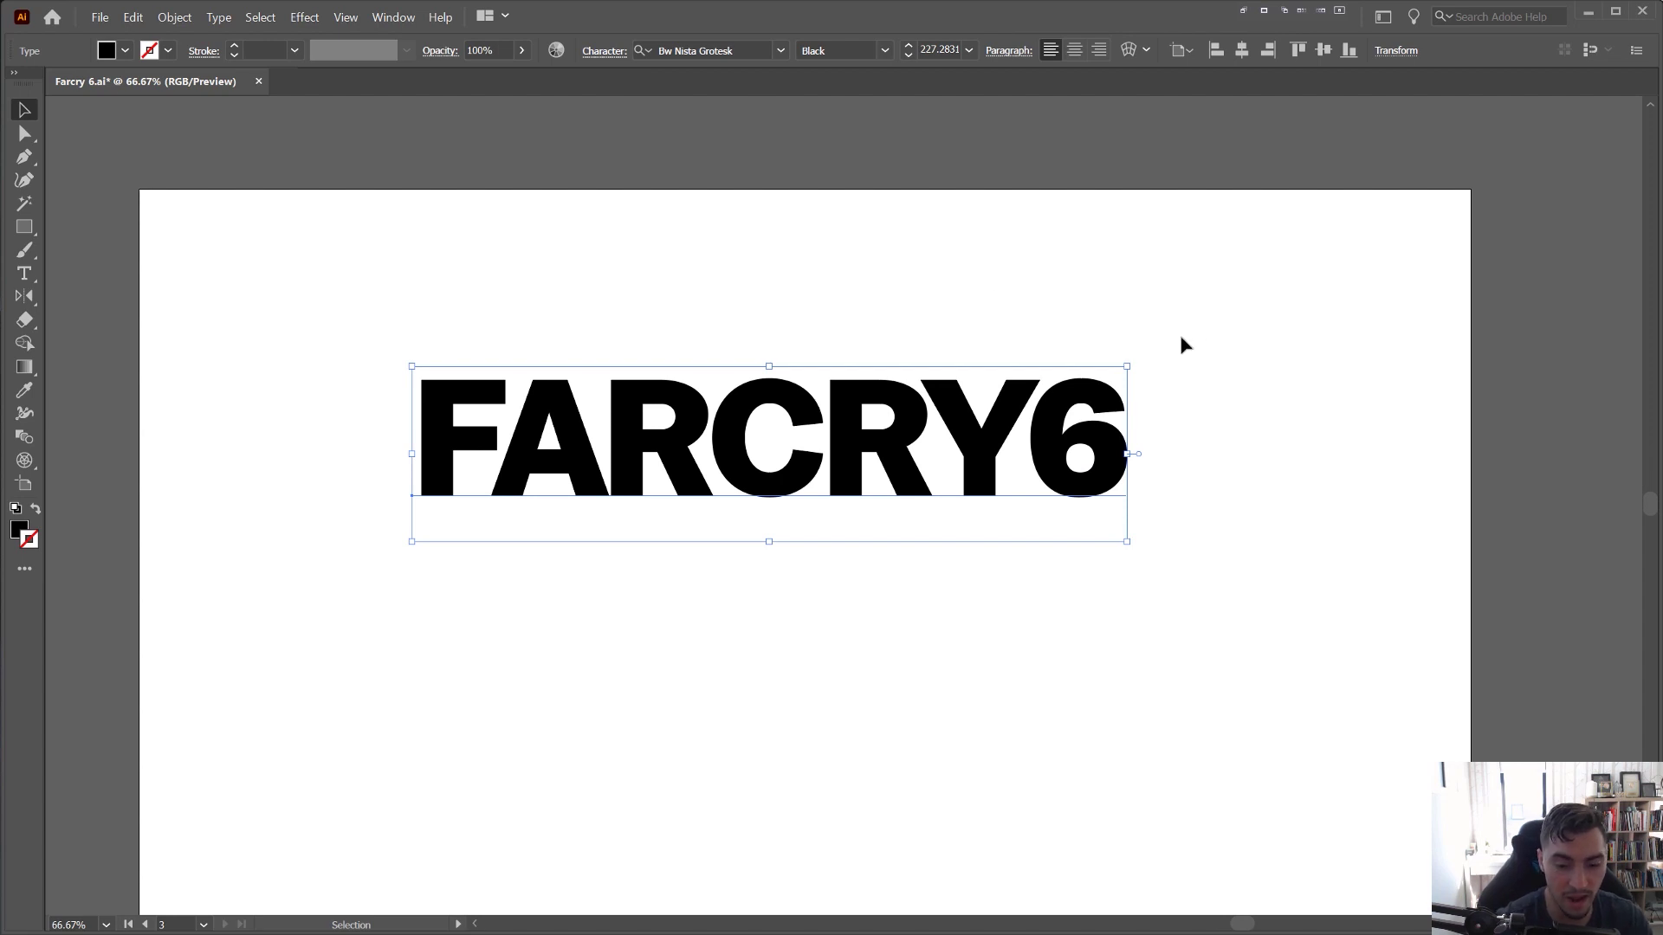
key("ctrl+shift+comma")
key("ctrl+shift+comma")
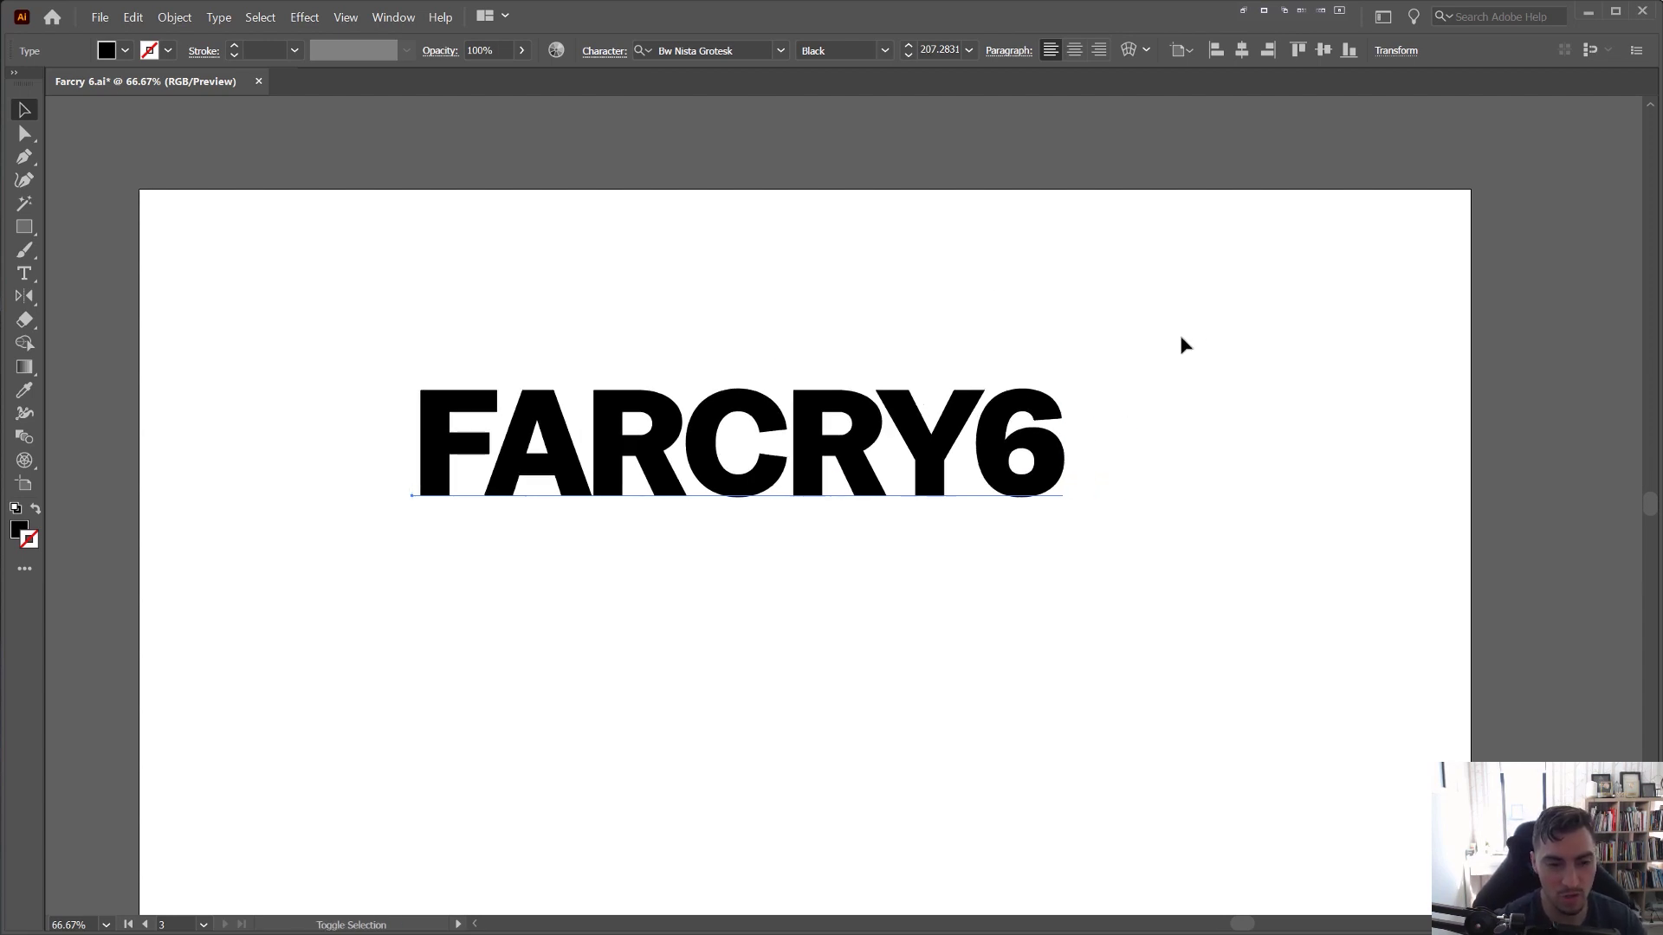
left_click_drag(916, 429, 1000, 373)
left_click(1042, 292)
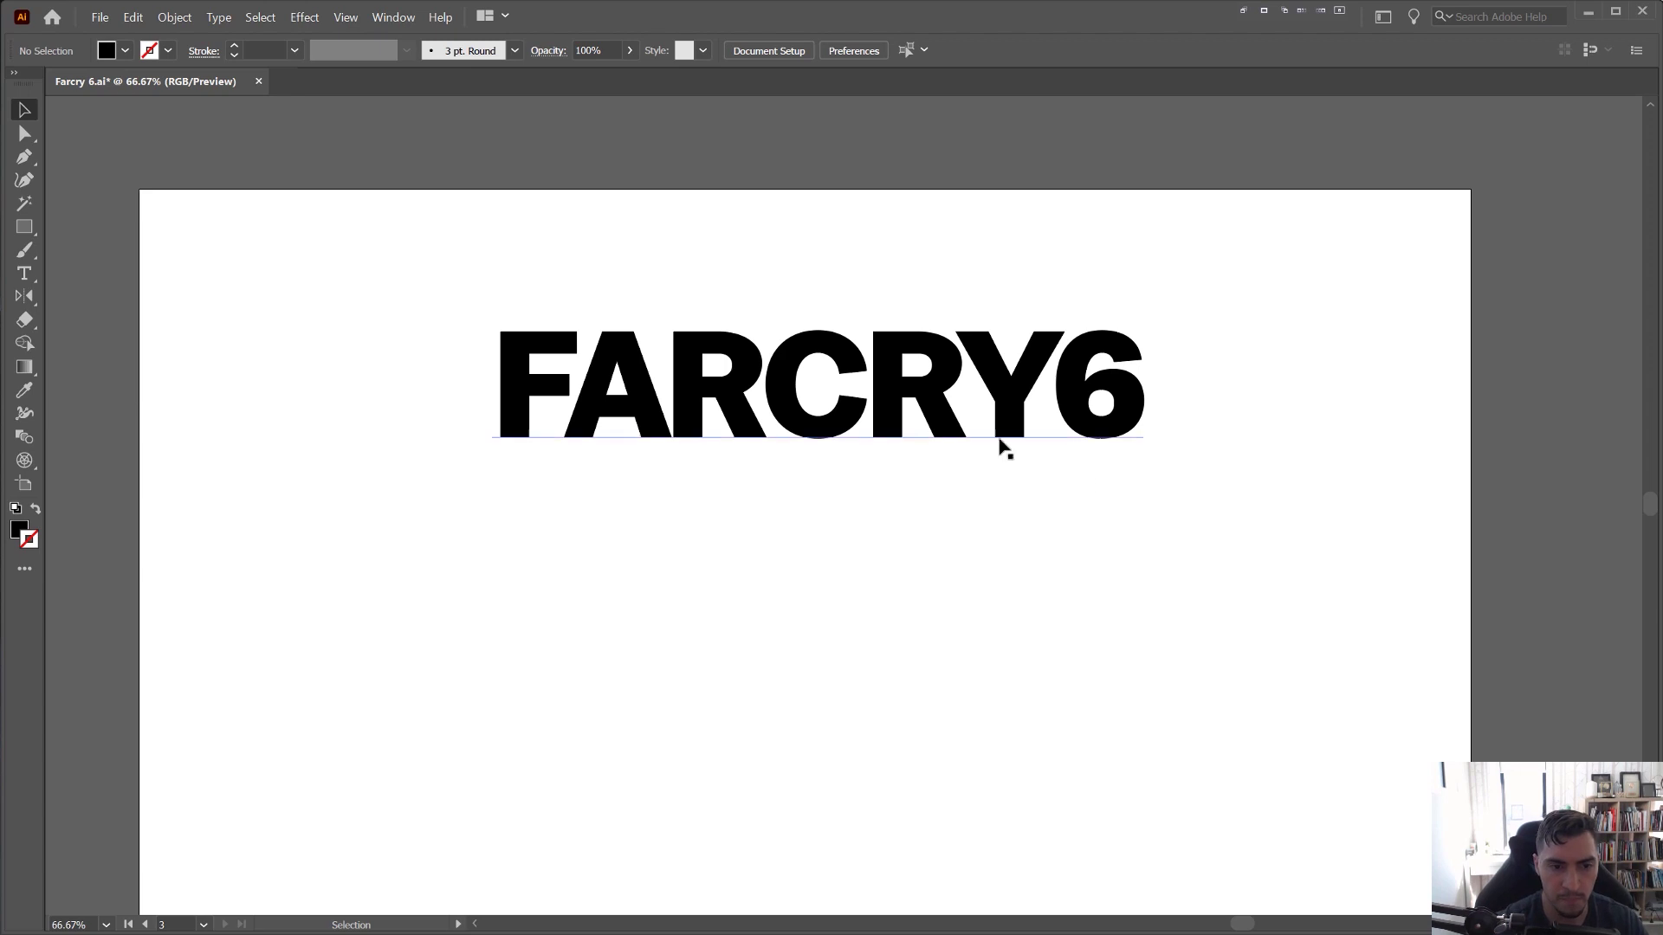
- Try tighter tracking on the FARCRY6 text
scroll(913, 388, "up", 1)
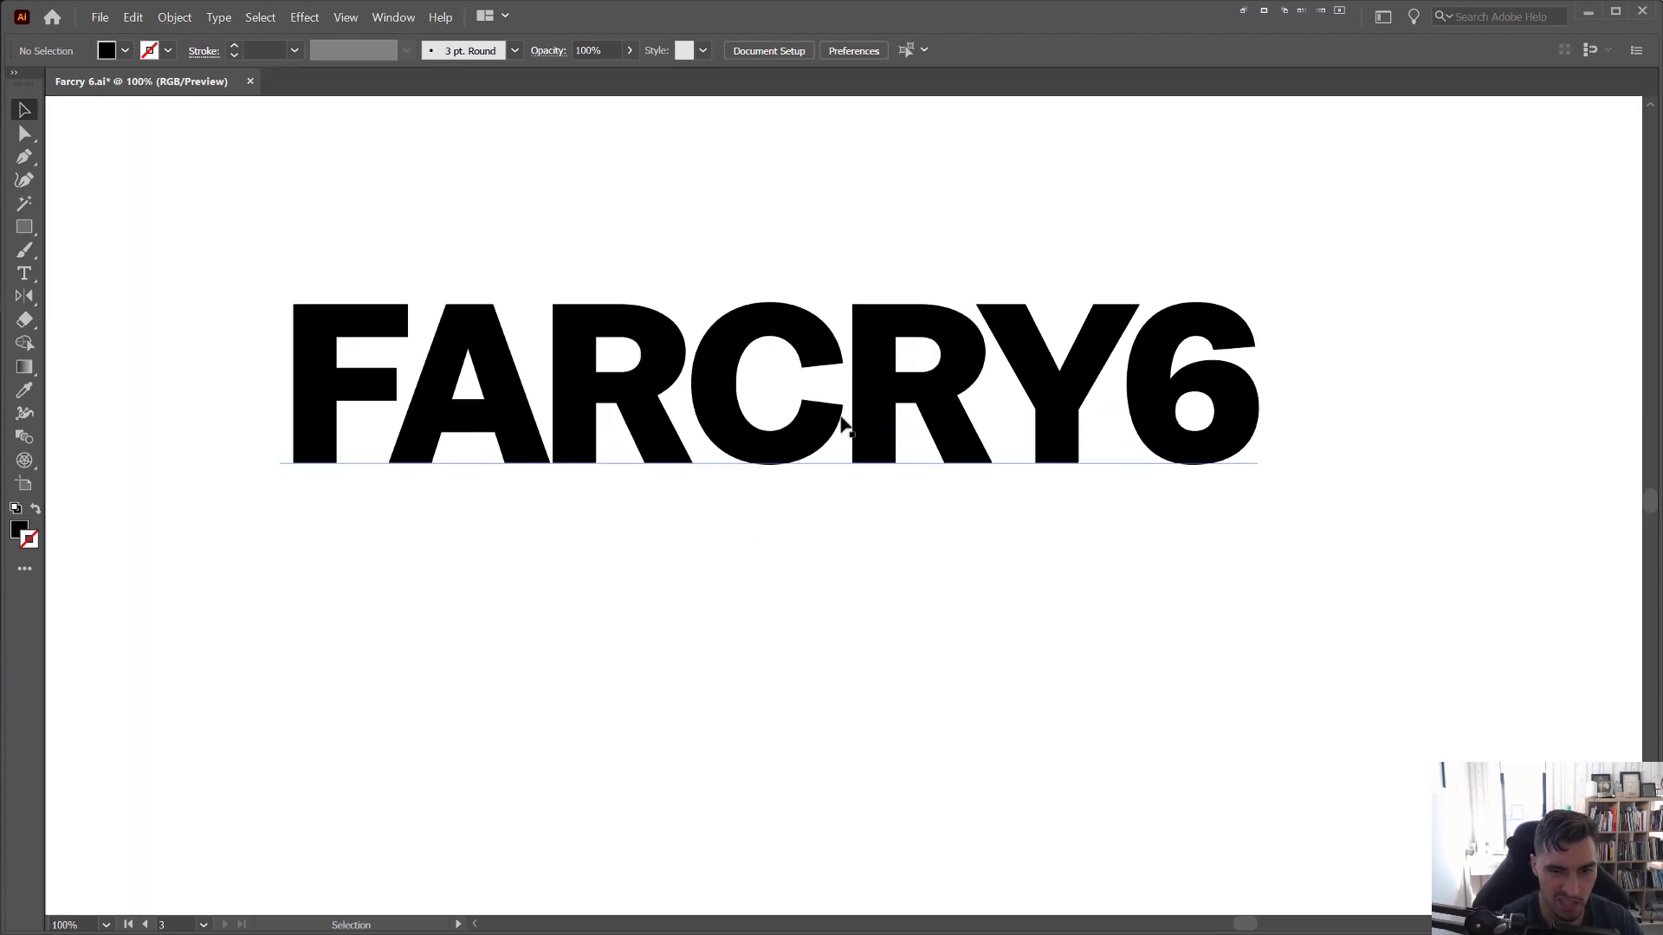
left_click(1056, 416)
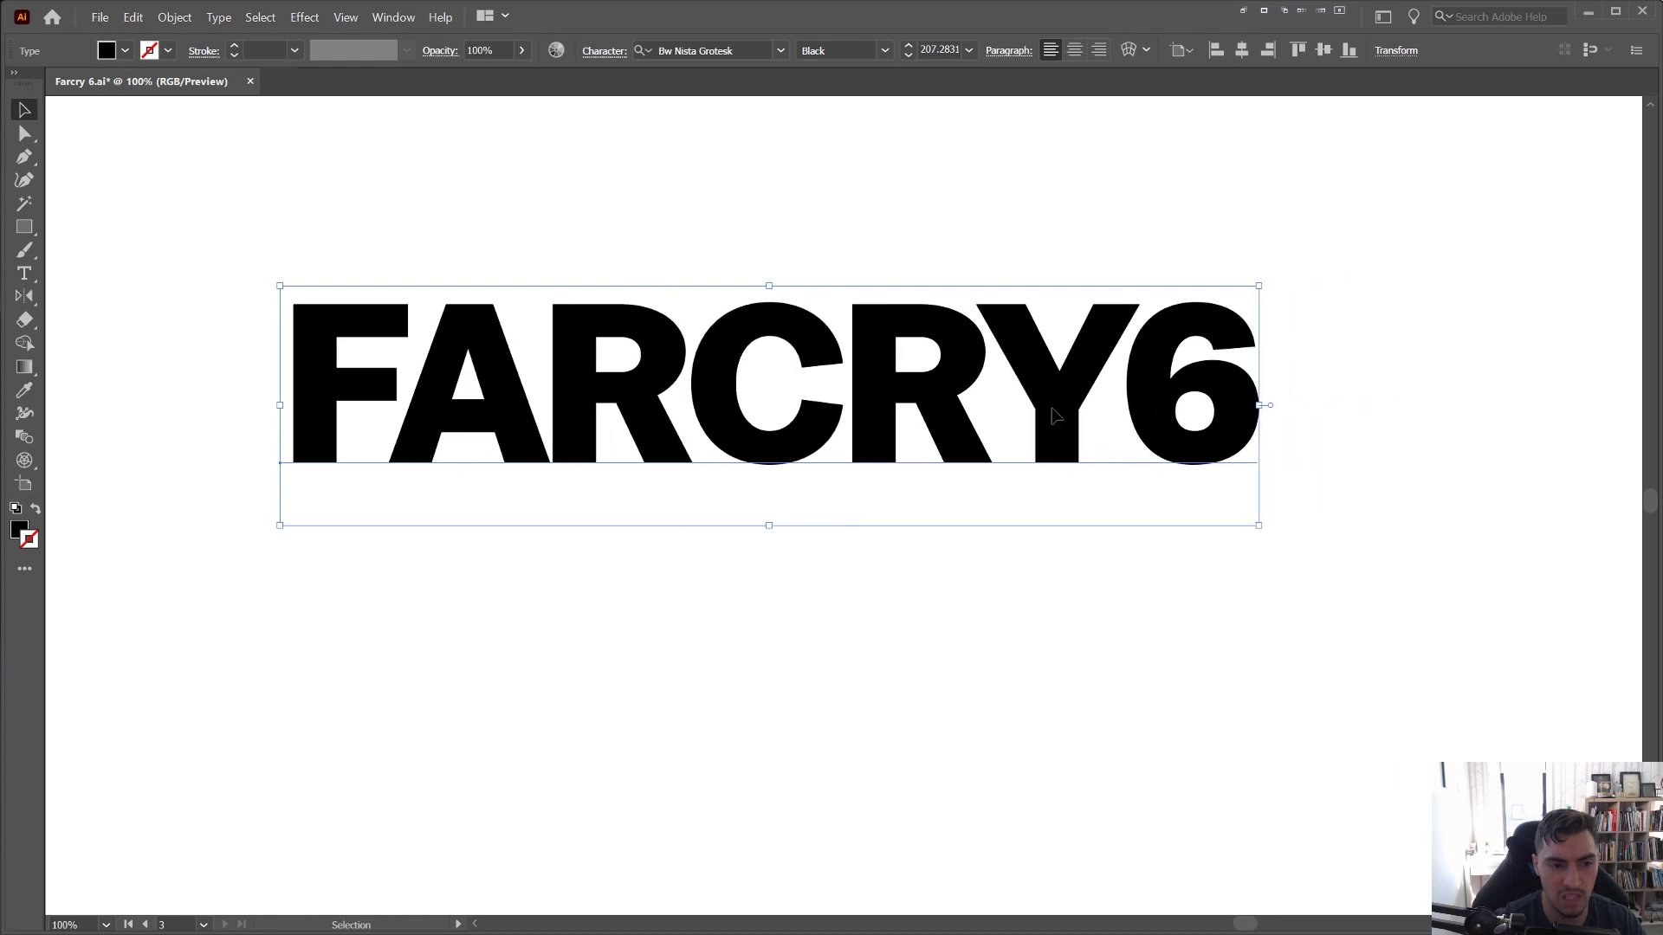
key("alt+Left")
key("alt+Left")
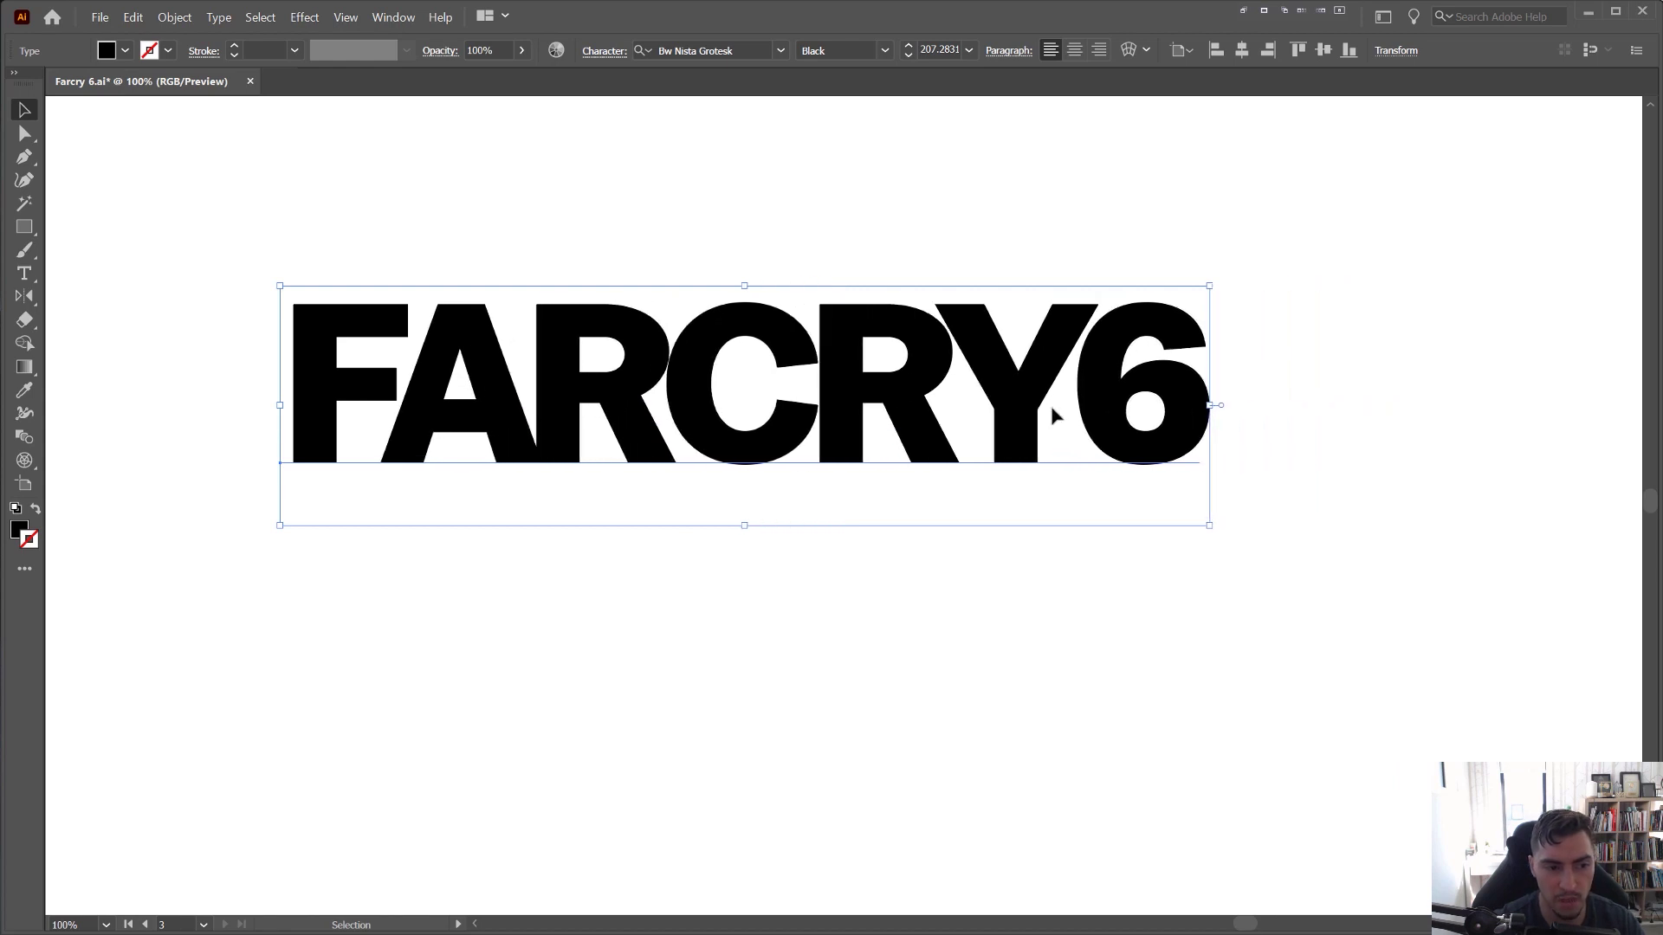
key("alt+Right")
key("alt+Right")
key("alt+Right")
key("alt+Left")
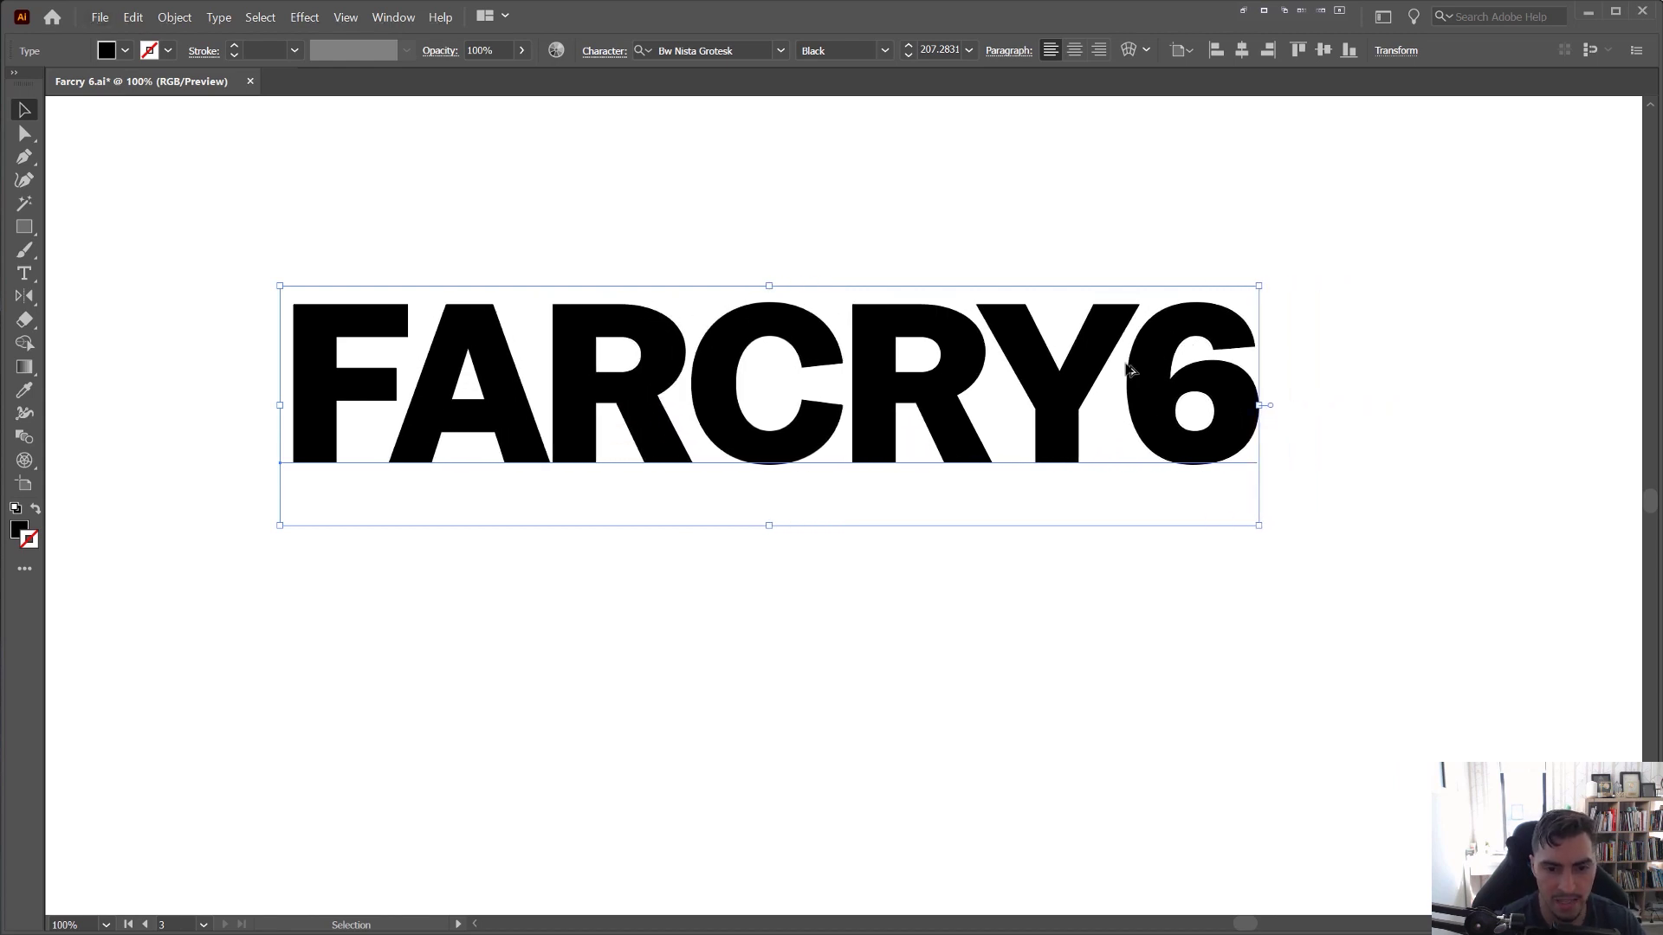
- Convert the FARCRY6 text to outlines
scroll(1131, 371, "up", 1)
left_click_drag(1057, 374, 1112, 449)
left_click_drag(964, 473, 1236, 441)
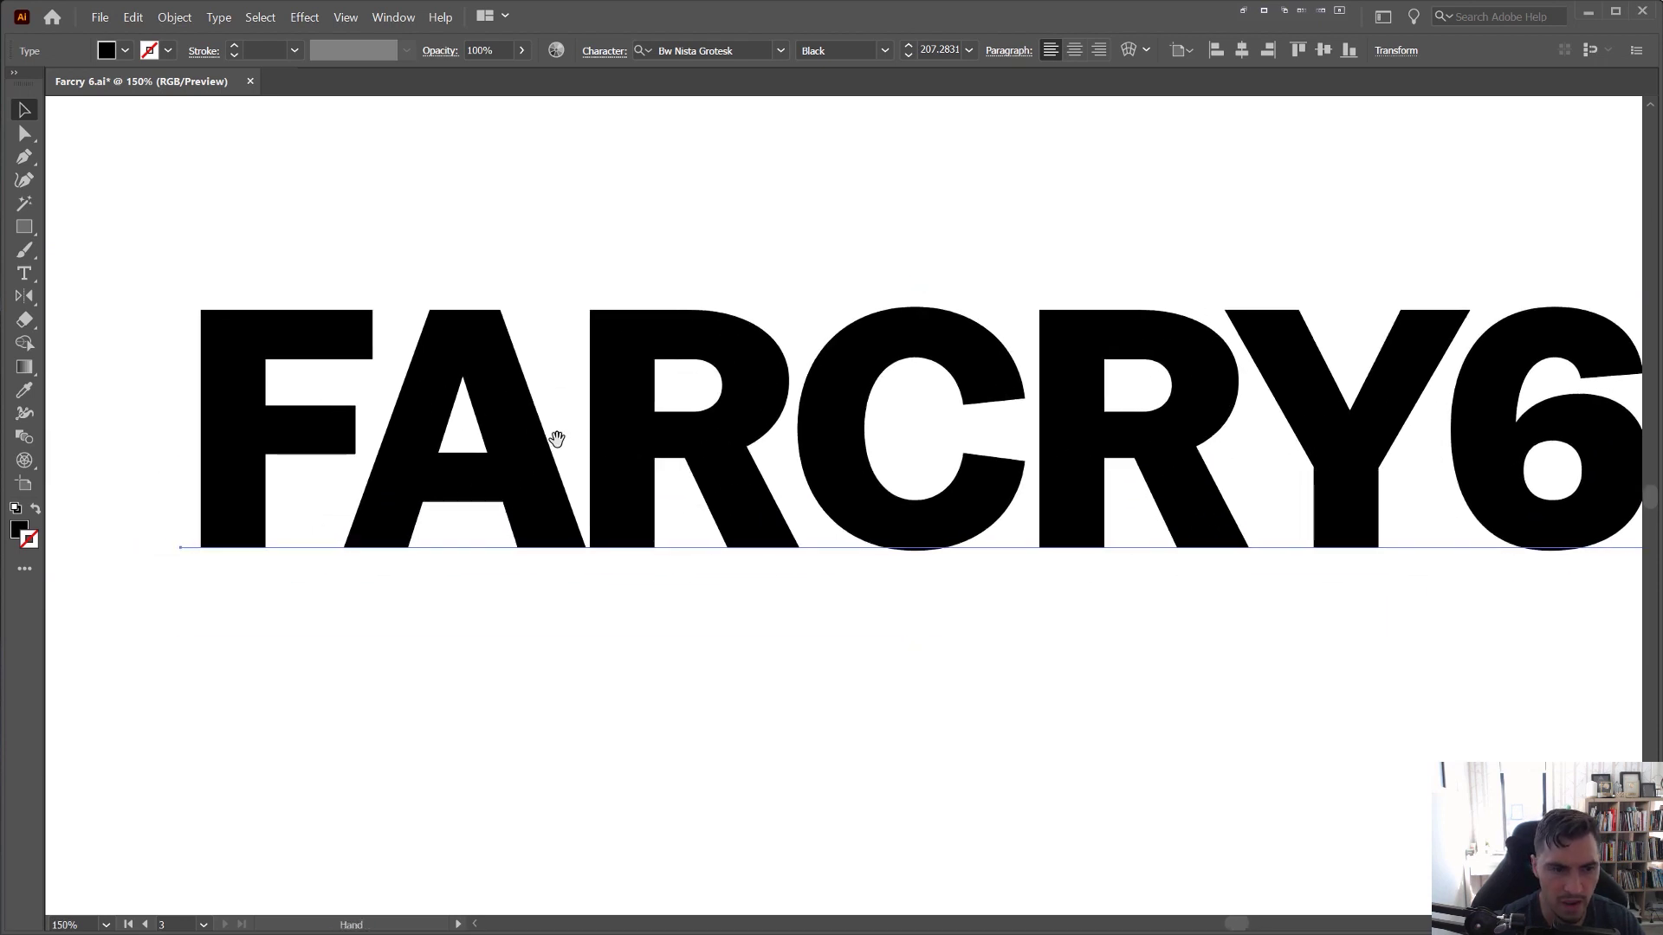
left_click_drag(806, 401, 684, 427)
left_click(212, 22)
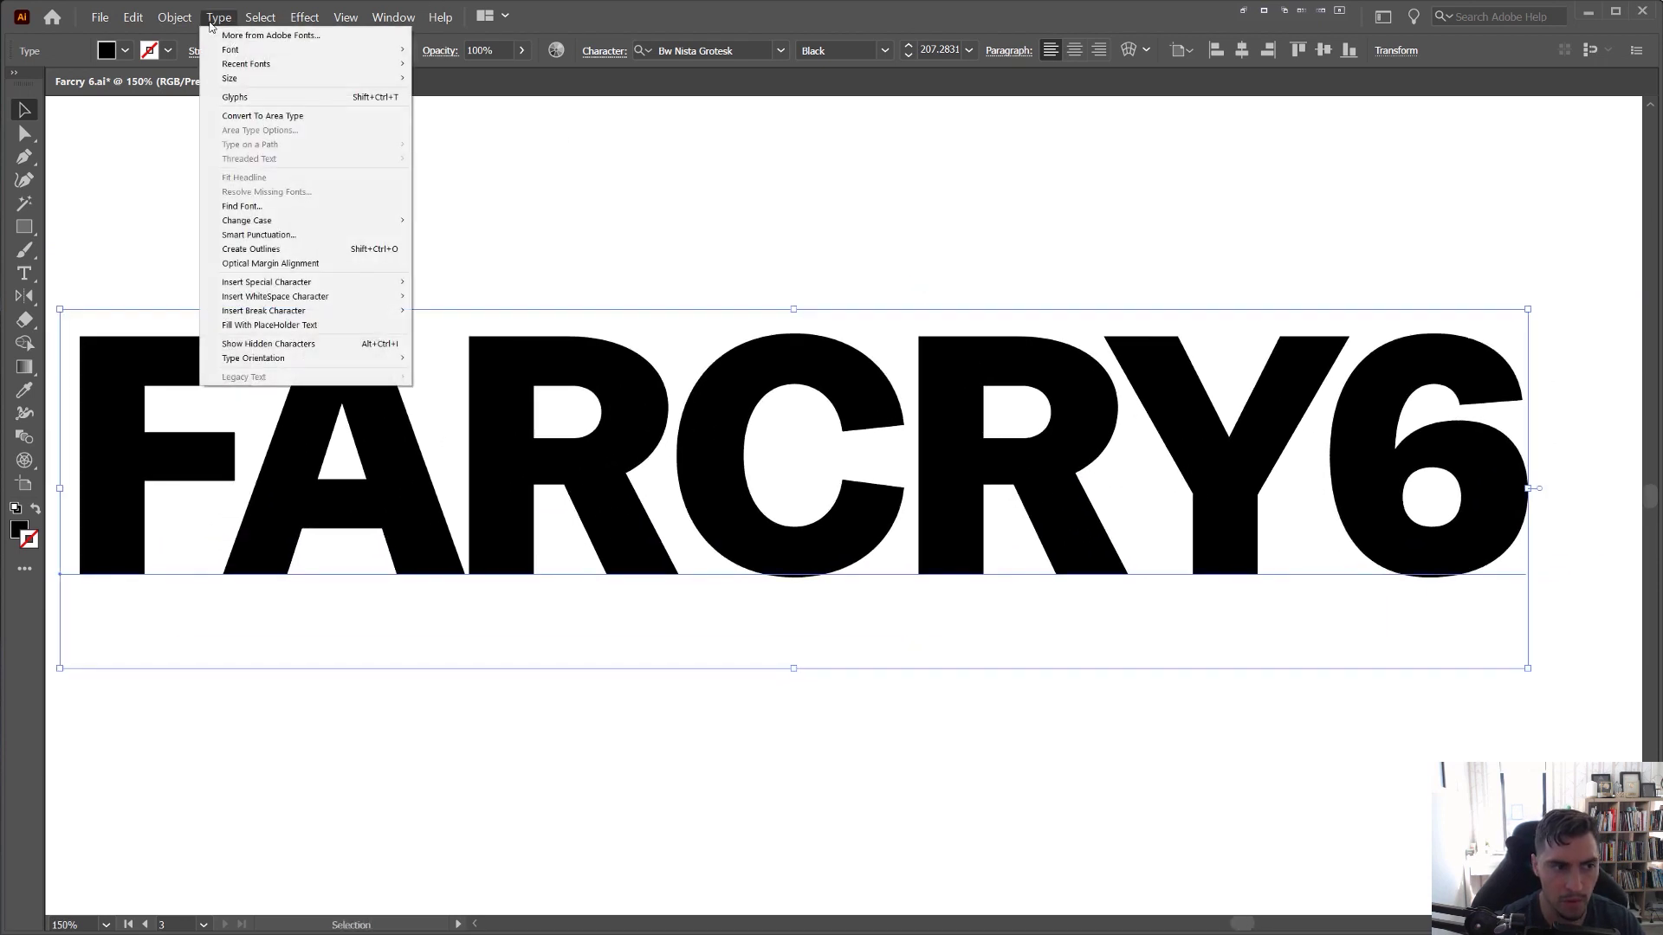
left_click(301, 254)
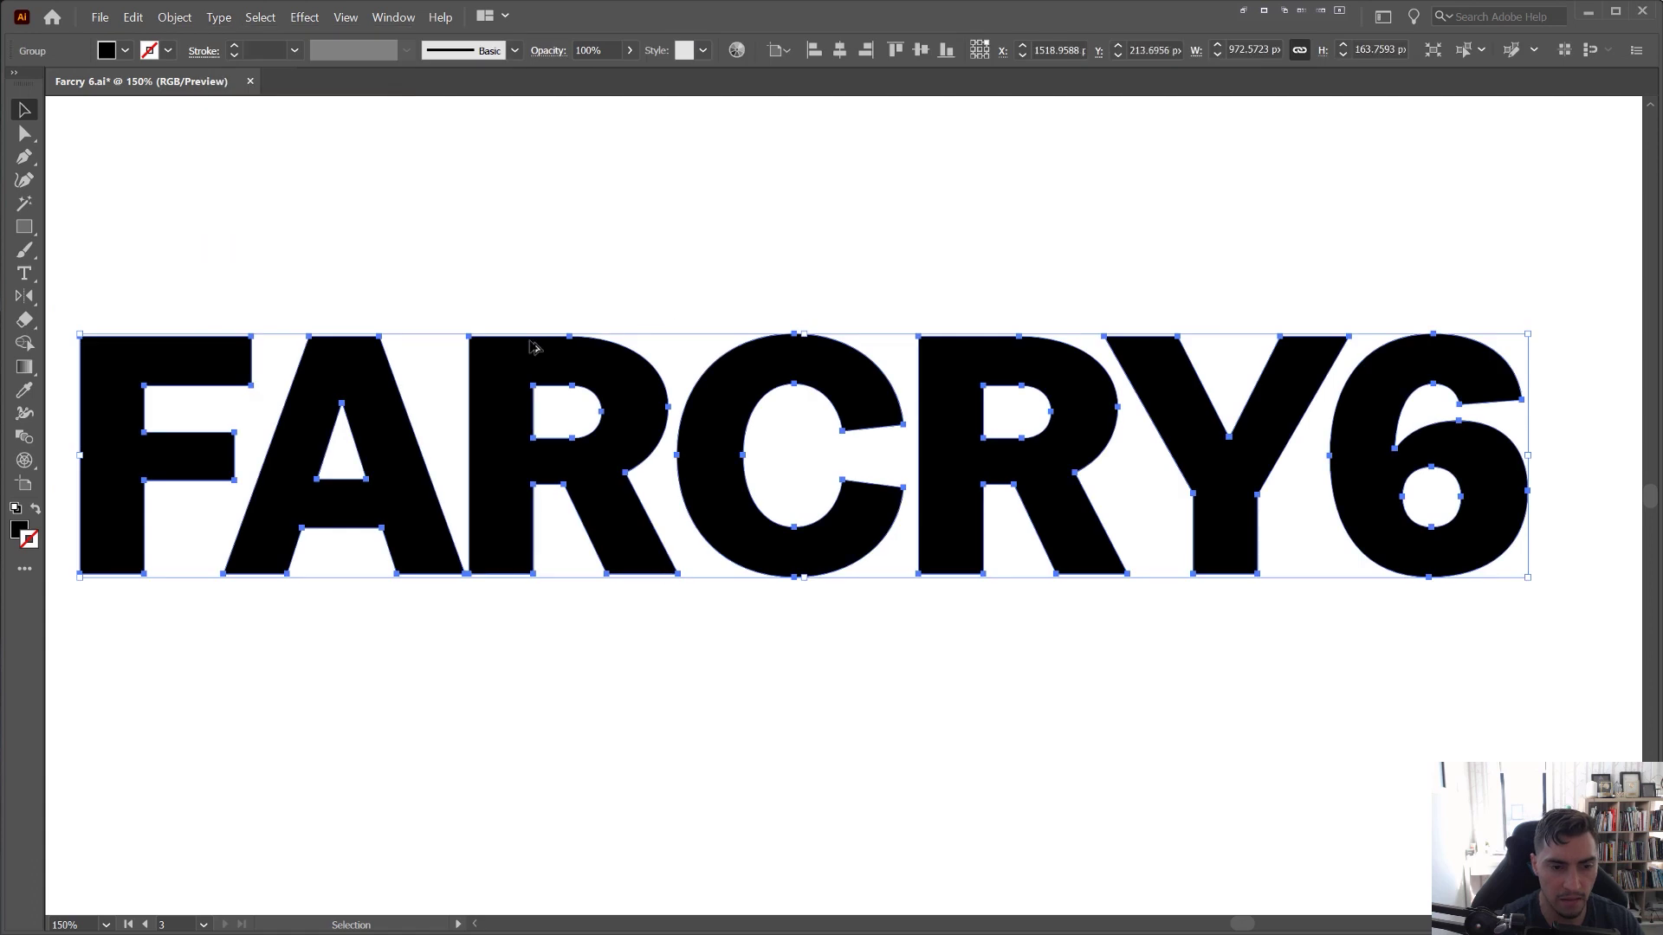
- Place a duplicate of the outlined FARCRY6 lettering directly above the artboard
scroll(537, 351, "down", 2)
left_click_drag(628, 346, 936, 415)
left_click_drag(835, 445, 759, 144)
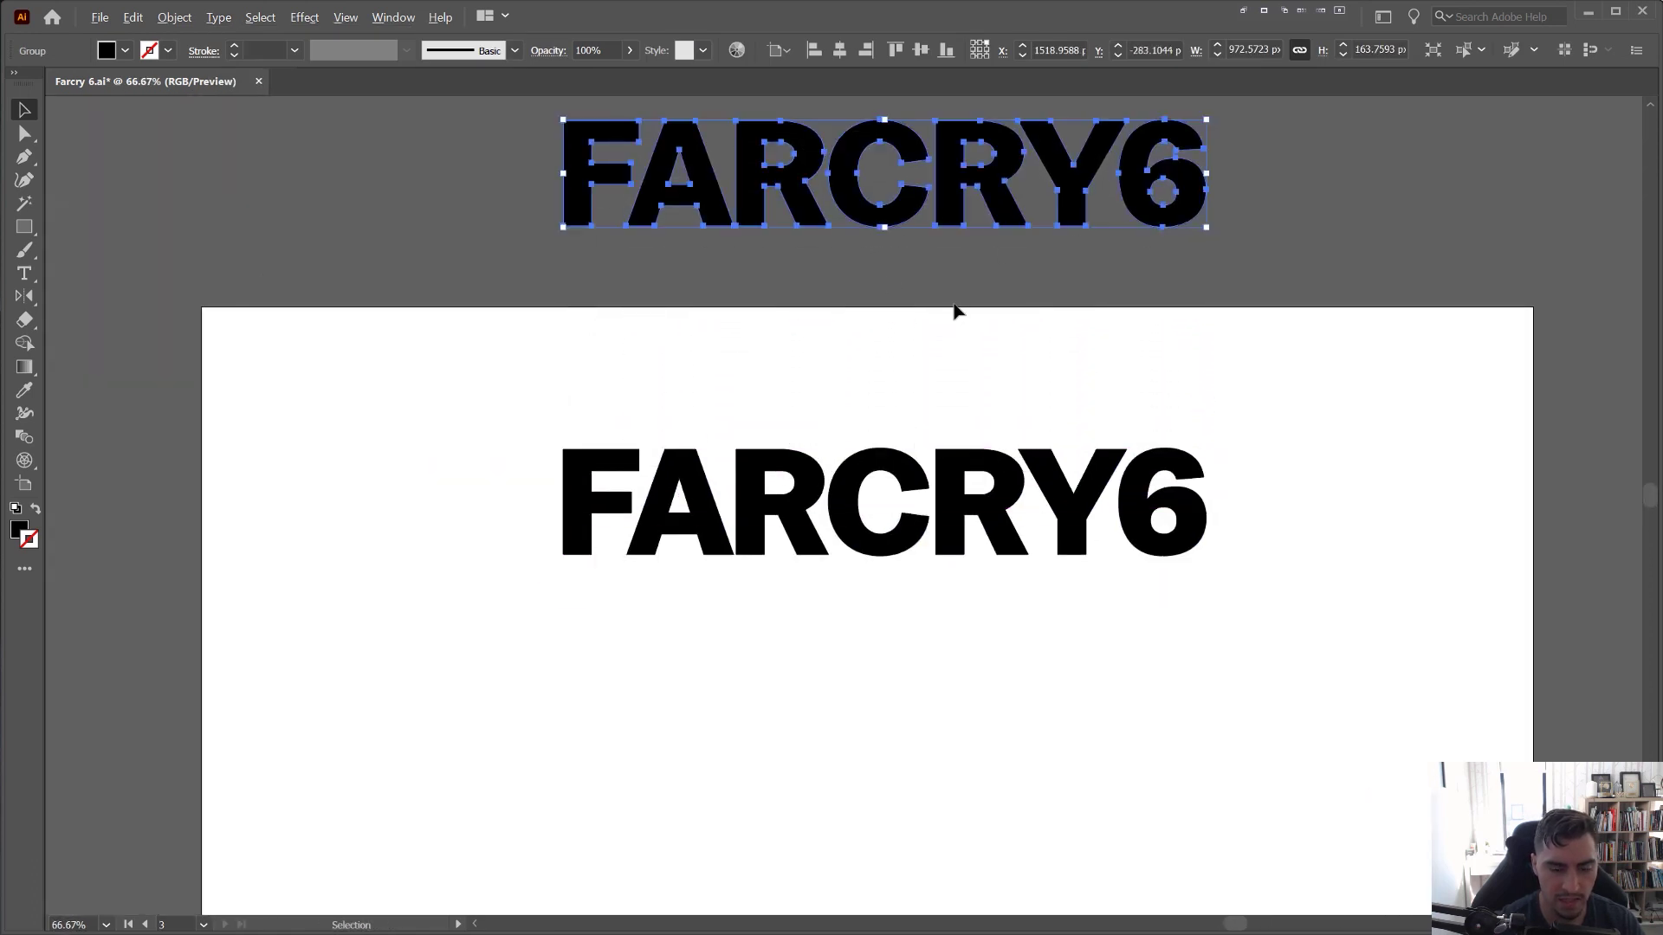
scroll(957, 369, "up", 1)
left_click_drag(958, 410, 933, 260)
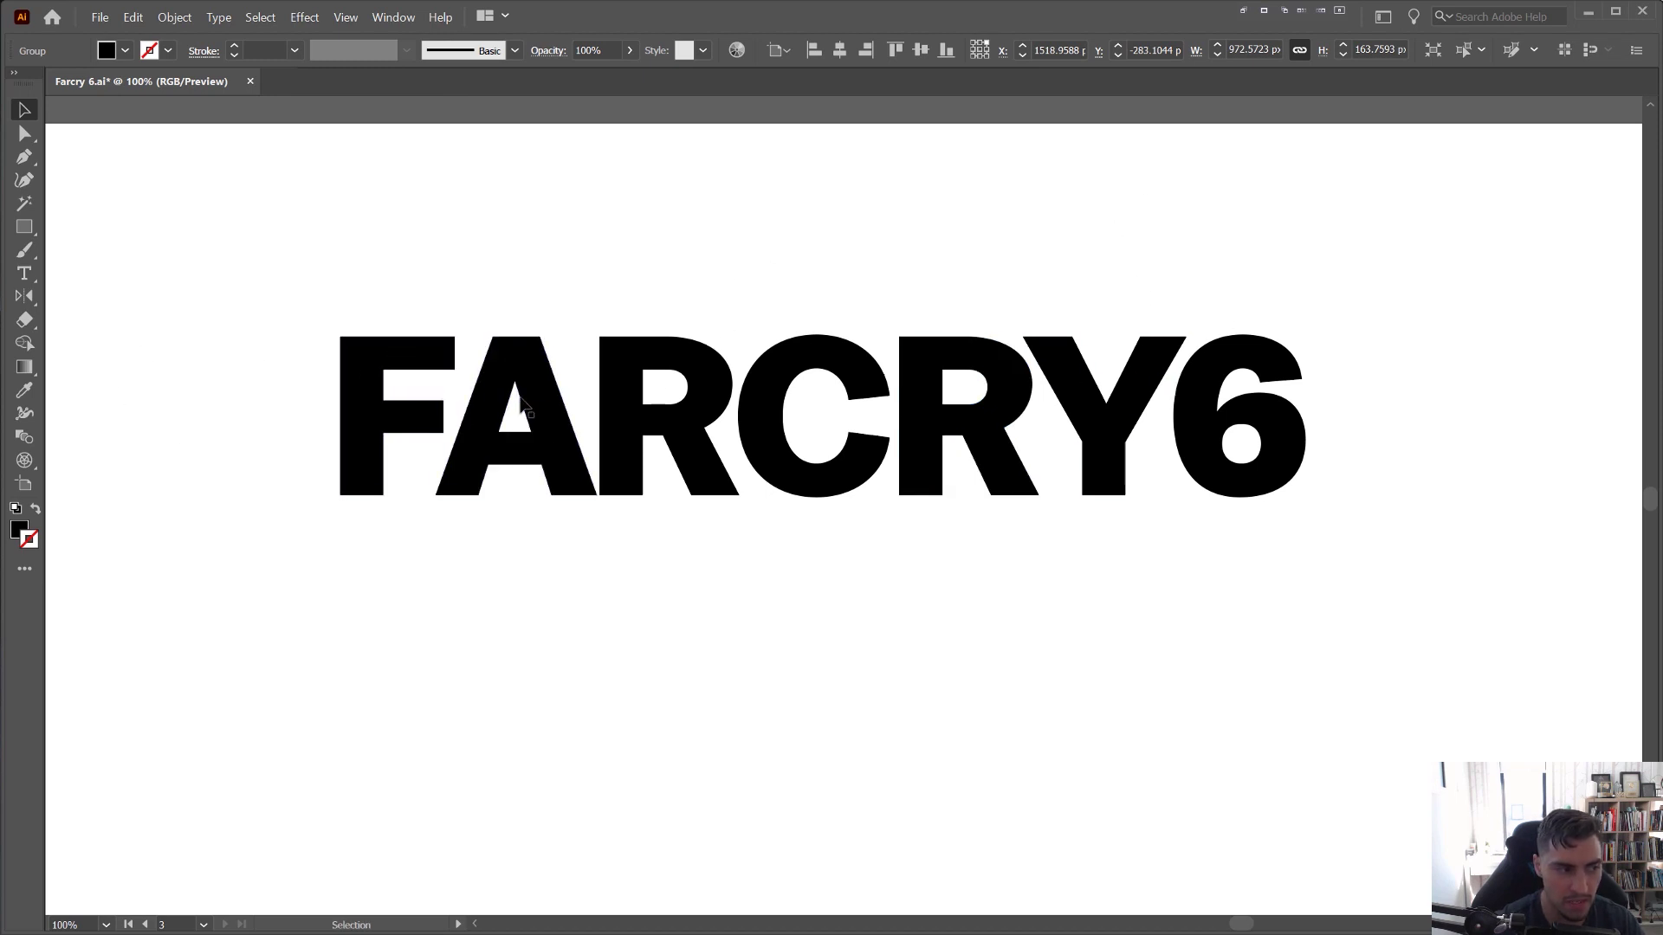
- Lengthen the upper arm of the F by shifting its two end anchors right, toward the A
scroll(434, 354, "up", 2)
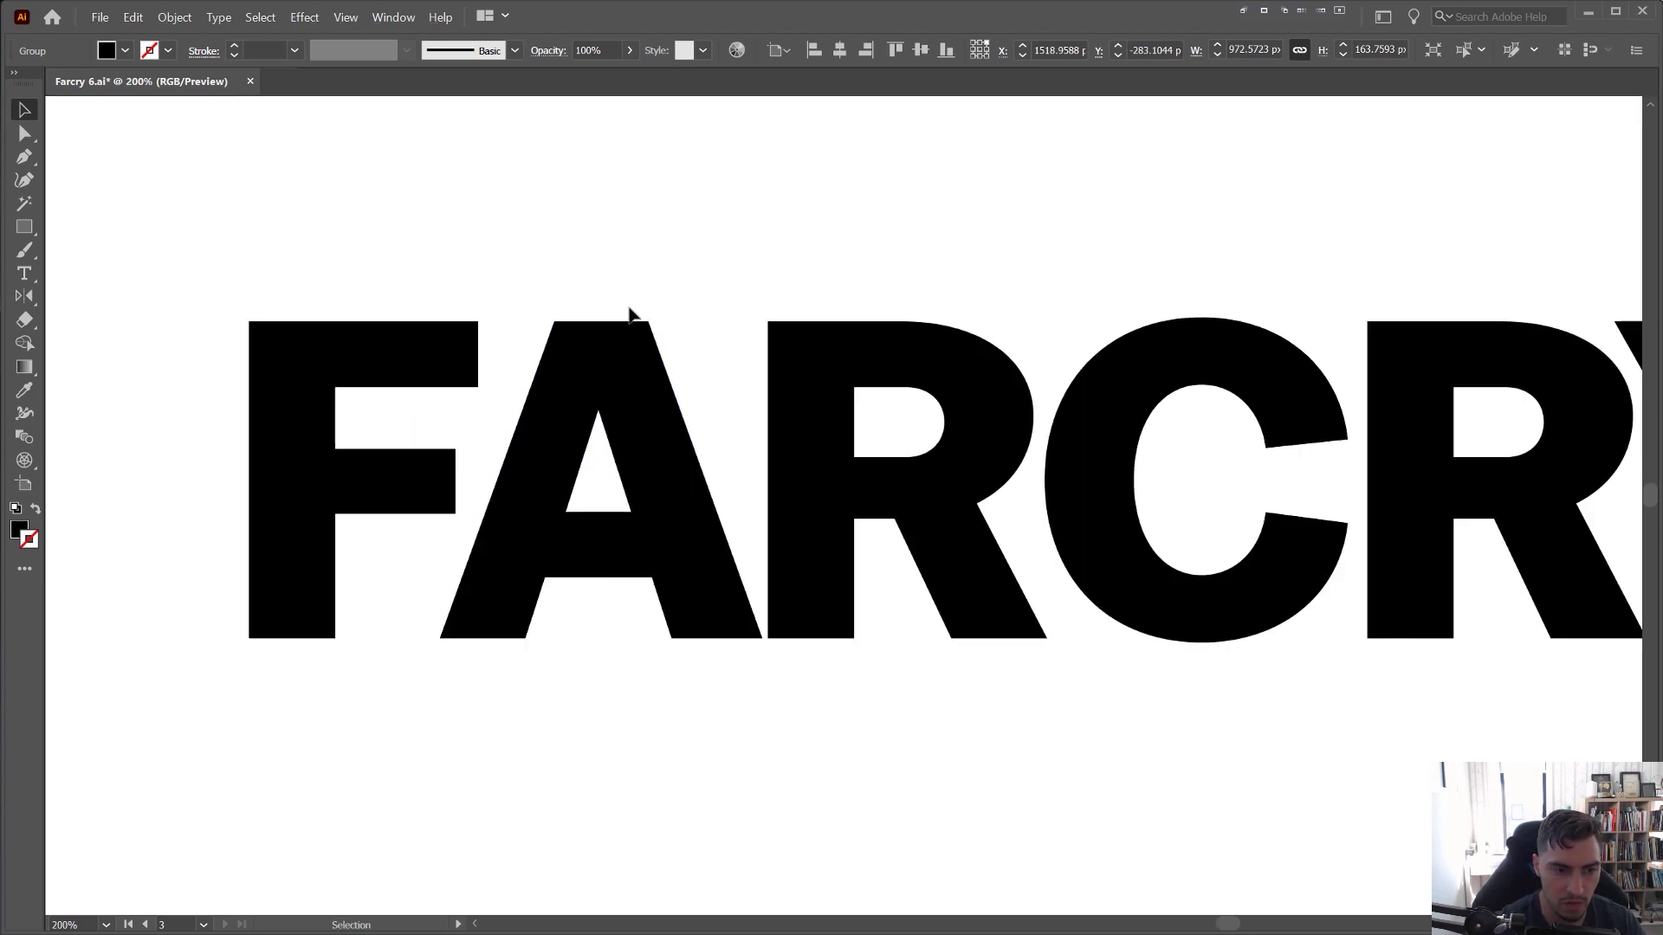
scroll(589, 330, "up", 2)
scroll(752, 290, "down", 1)
left_click_drag(754, 290, 841, 264)
key("a")
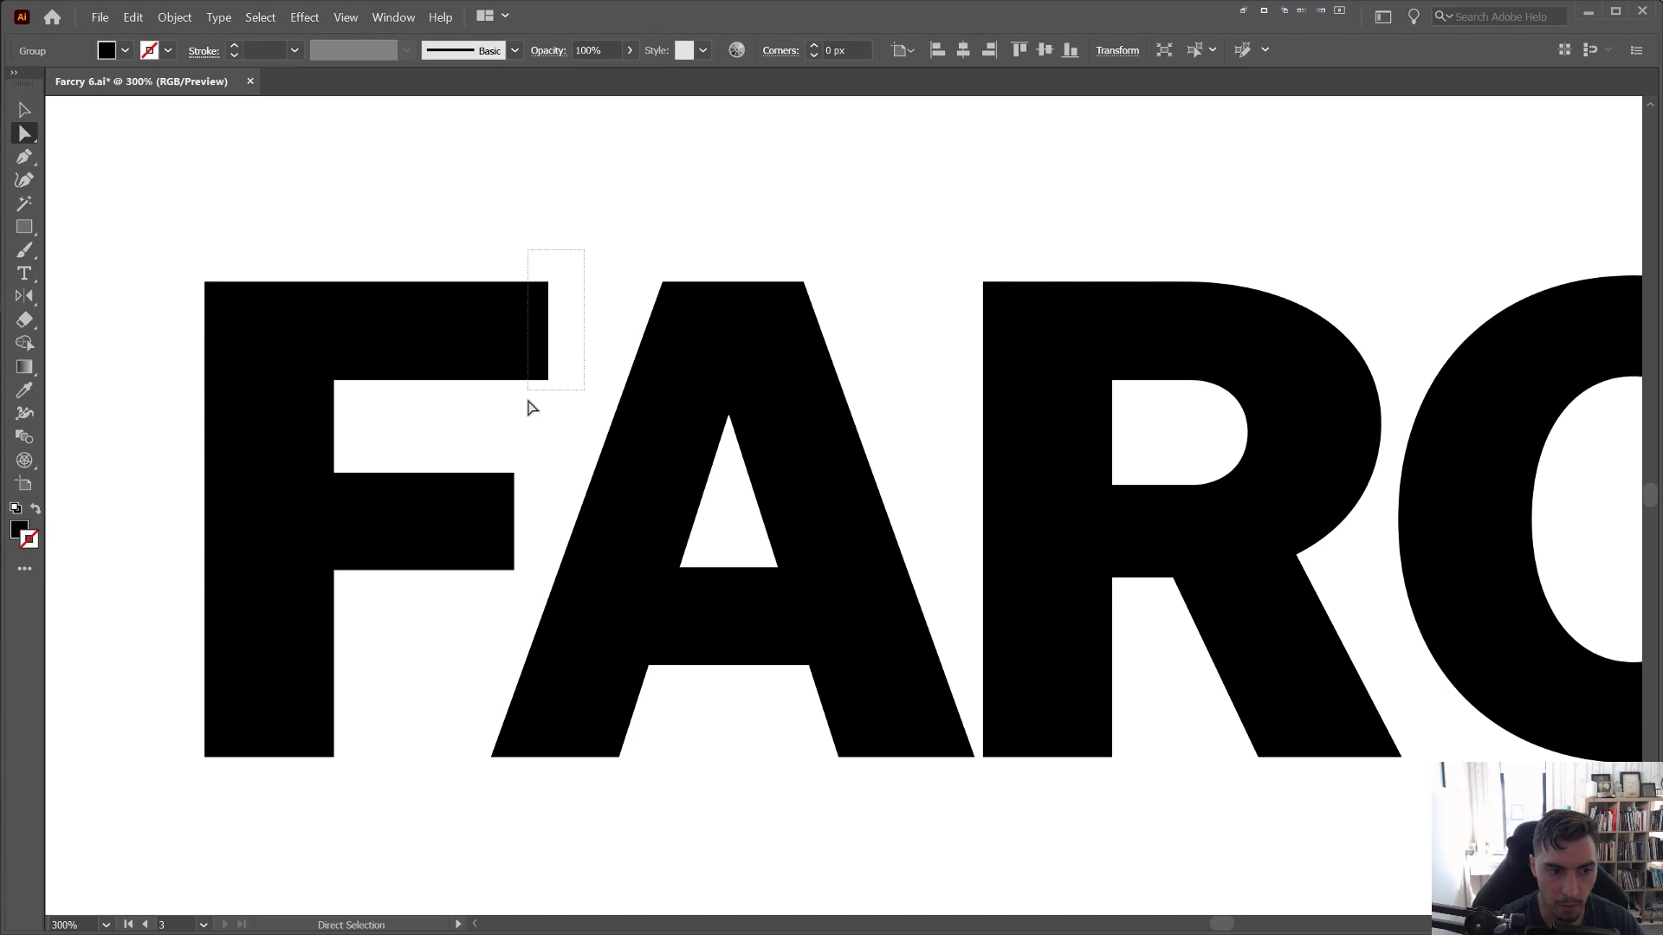
left_click_drag(532, 408, 526, 408)
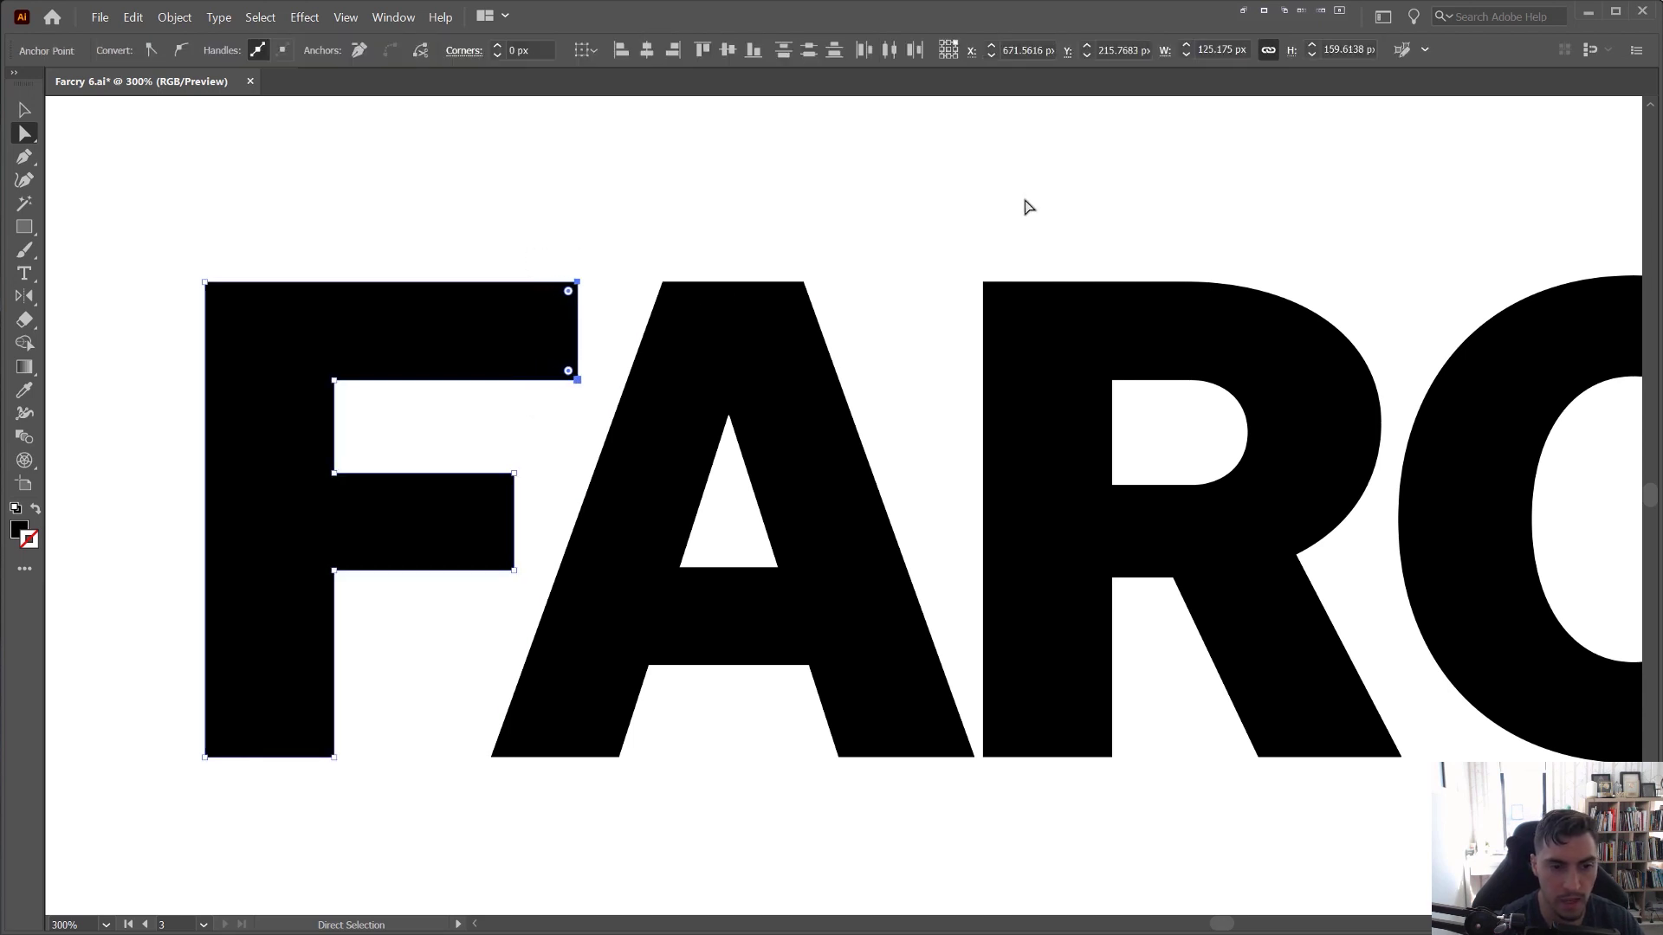
- Slide the two top anchors of the first A right until the letter's outer right edge is vertical
left_click_drag(648, 310, 650, 310)
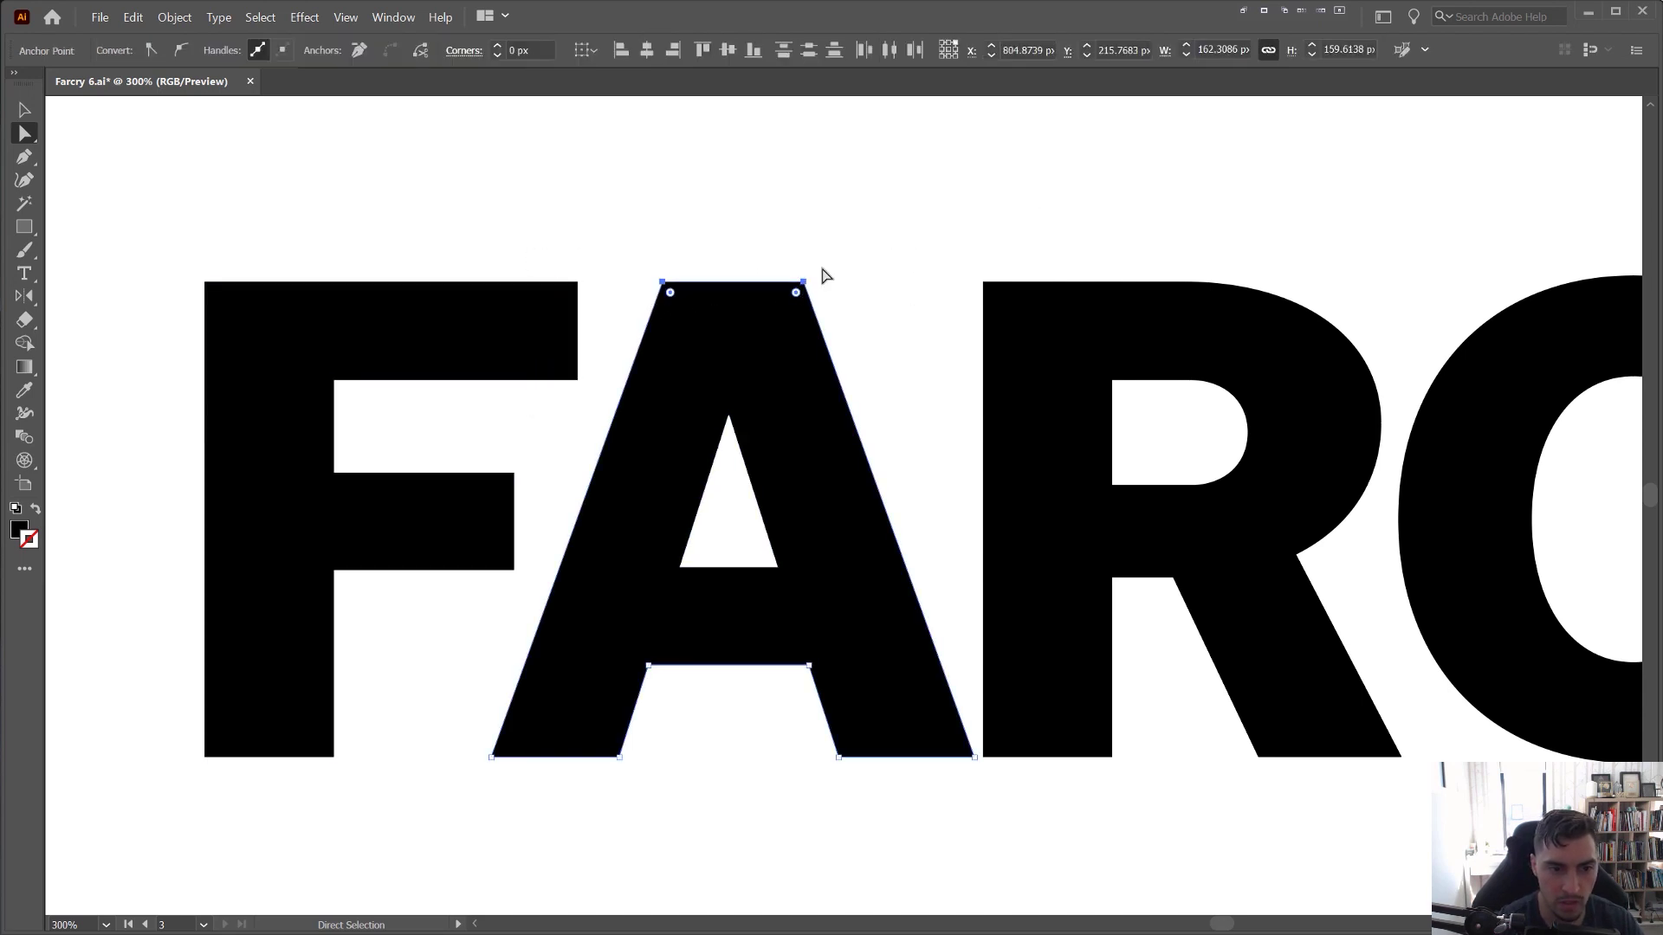
scroll(846, 269, "up", 1, "alt")
scroll(607, 294, "up", 2, "alt")
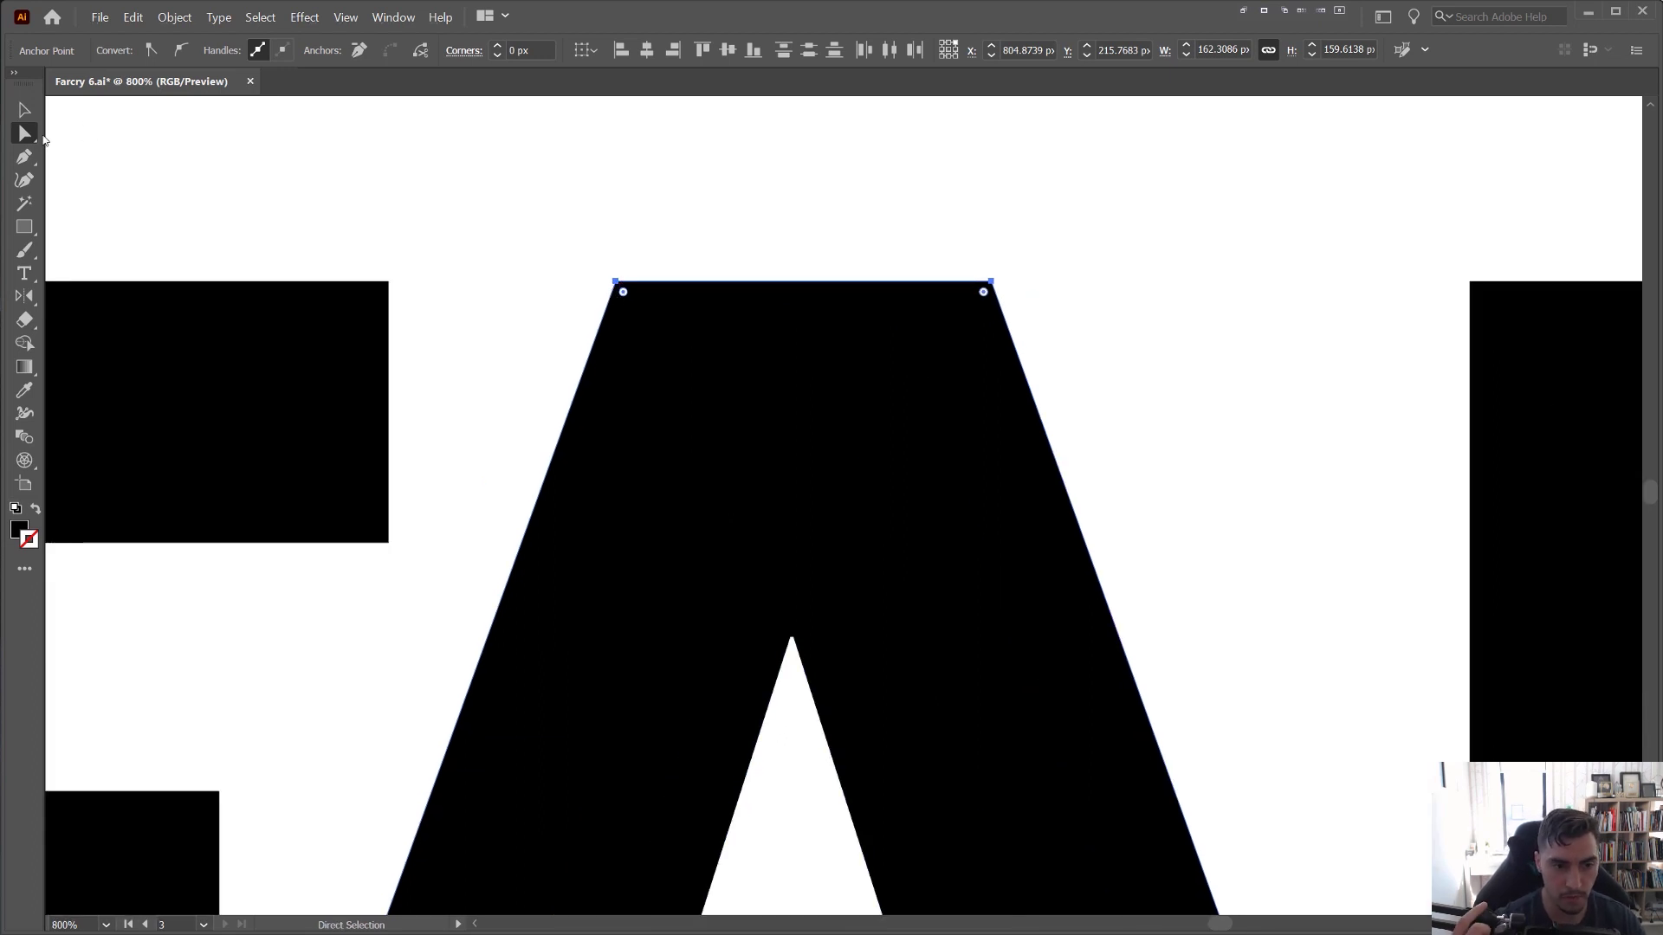
left_click_drag(991, 281, 936, 280)
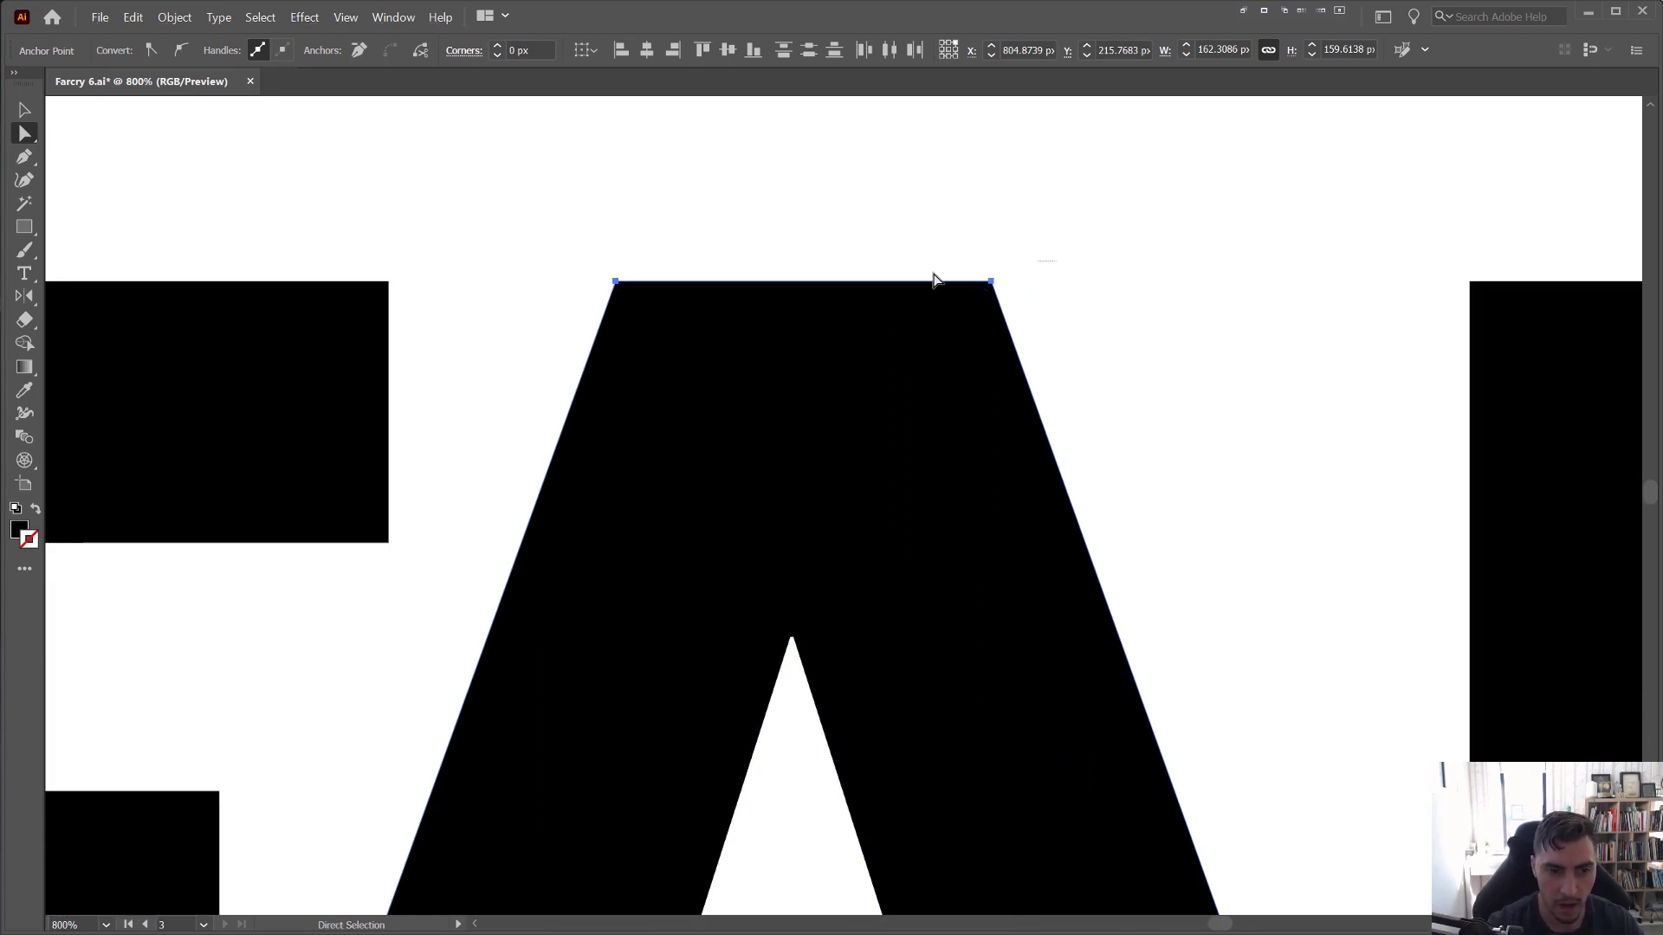
left_click_drag(604, 289, 1079, 288)
left_click_drag(1464, 286, 899, 247)
scroll(890, 248, "up", 3)
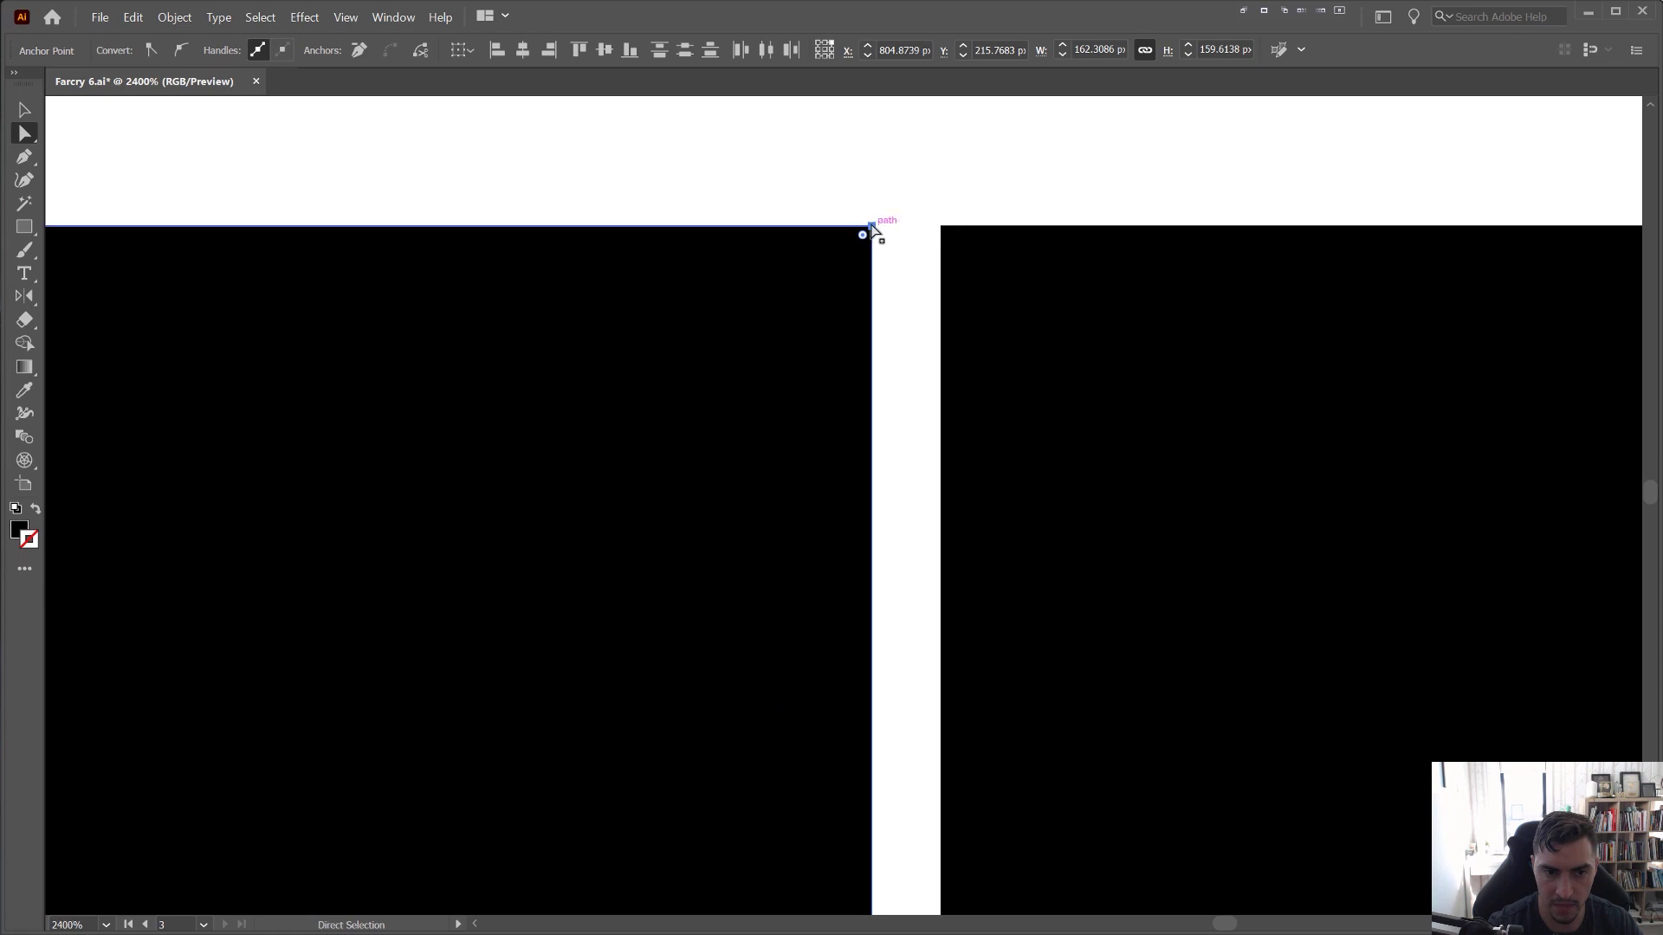
scroll(894, 248, "down", 4)
scroll(923, 414, "down", 2)
left_click(899, 637)
left_click_drag(855, 482, 852, 429)
key("ctrl+shift+a")
left_click(867, 197)
- Remove the extra anchor at the tip of the A's triangular counter and move the tip right, inside the letter
scroll(653, 487, "up", 1)
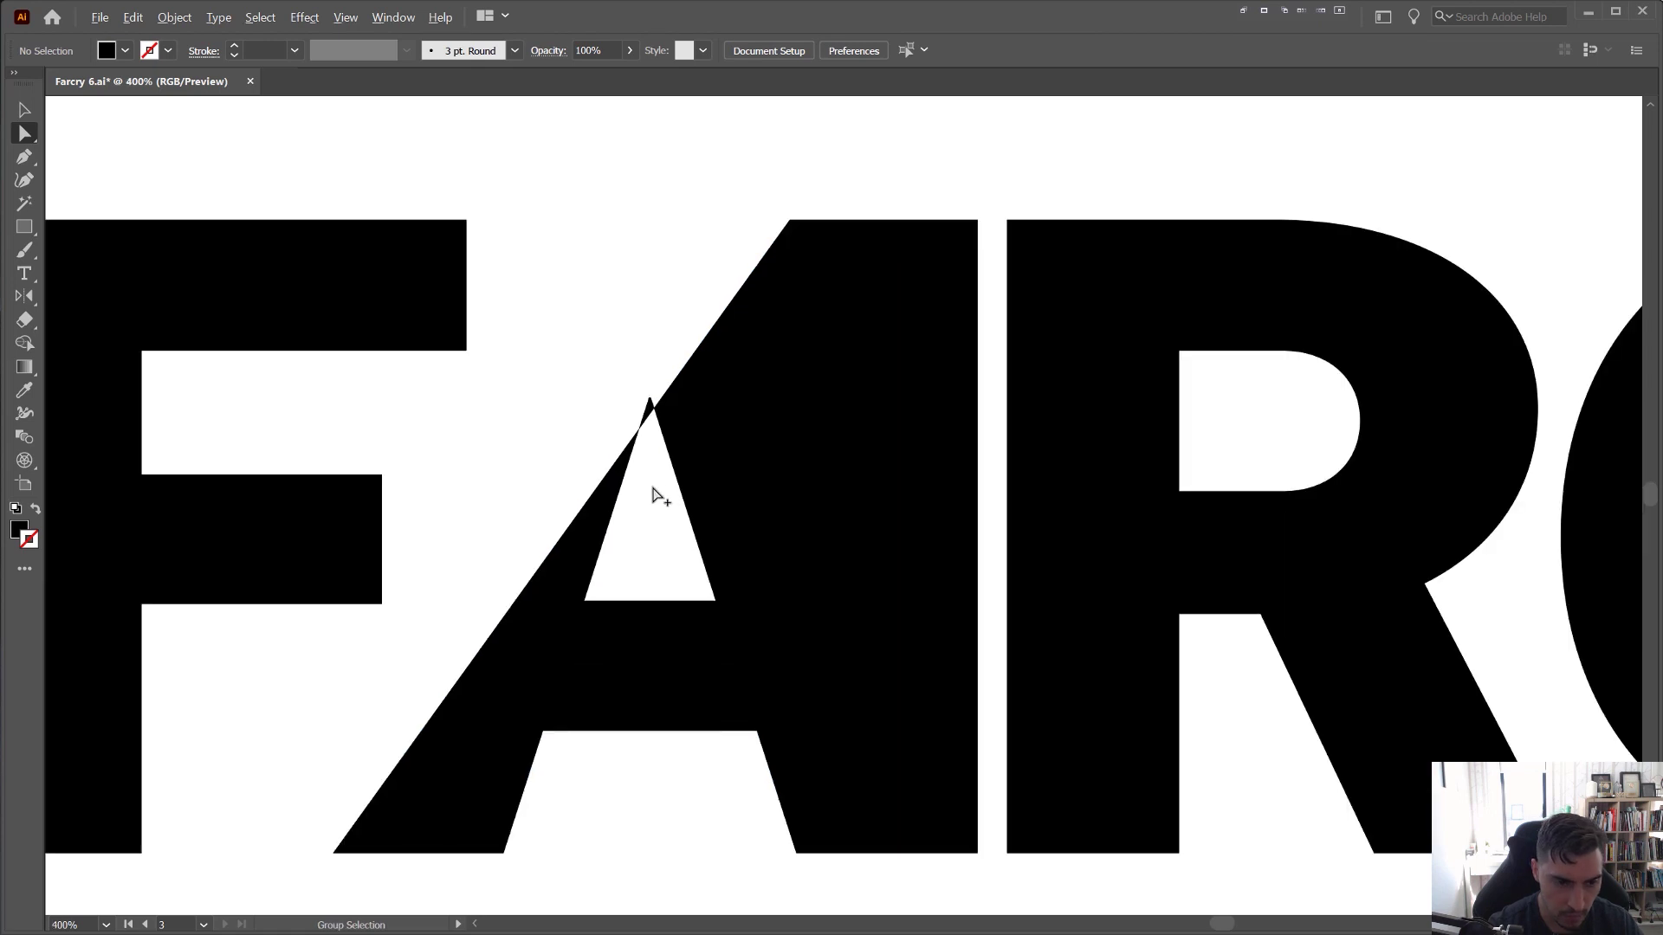
left_click(648, 398)
scroll(646, 396, "up", 1)
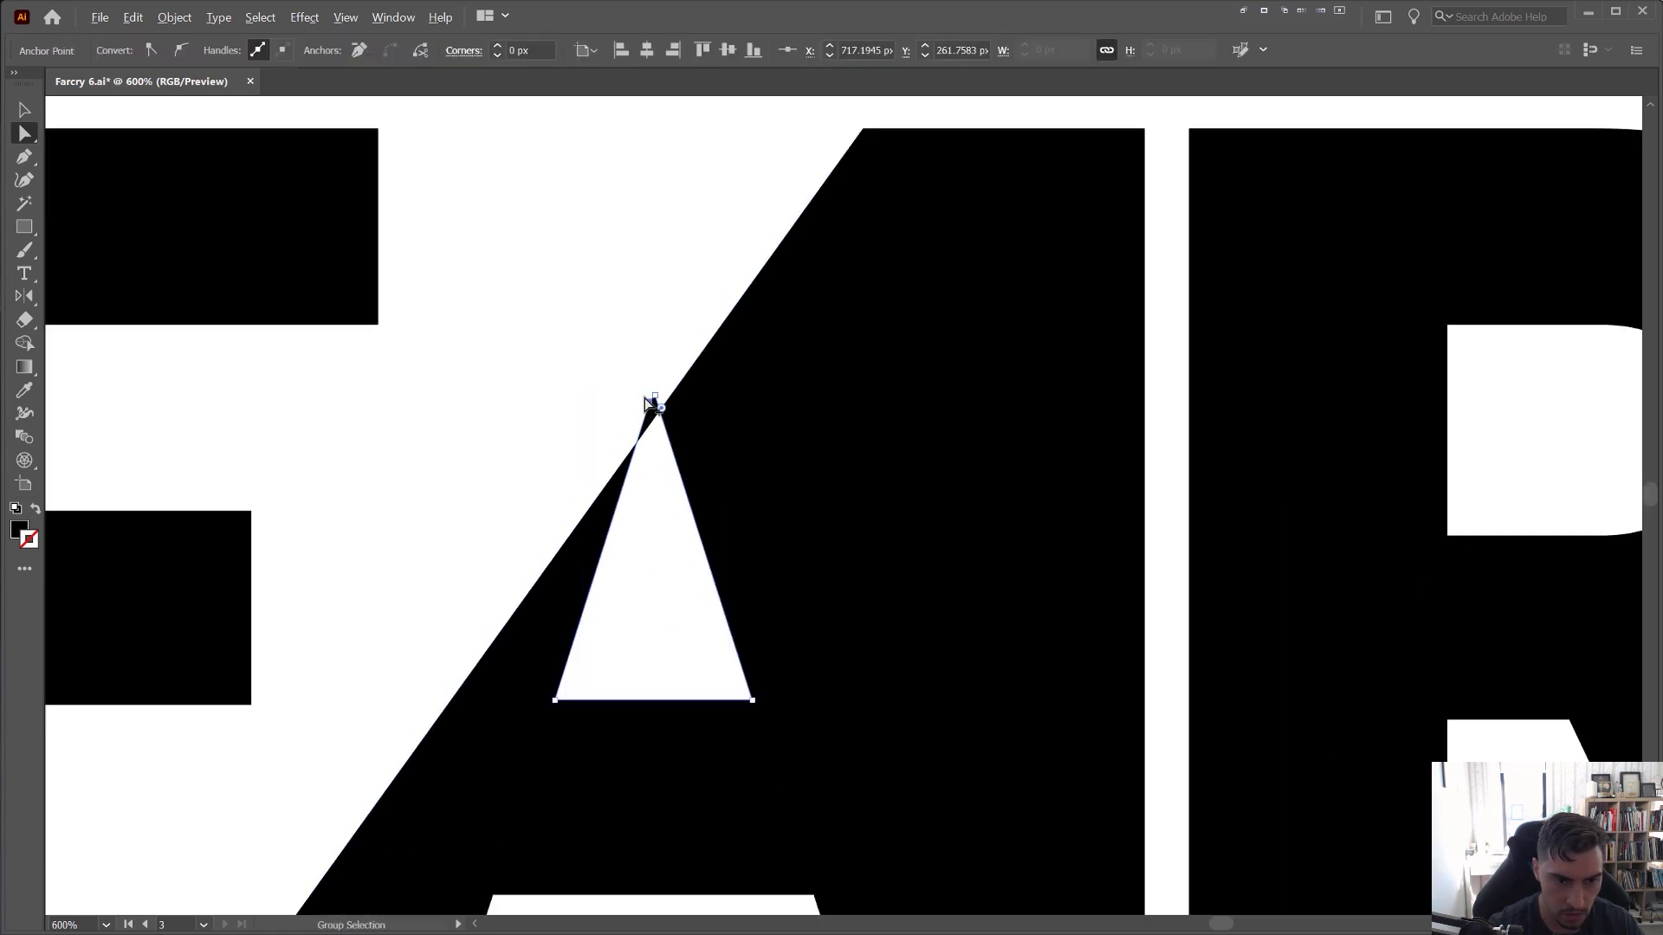
scroll(648, 398, "up", 1)
key("Delete")
left_click(657, 391)
left_click(656, 394)
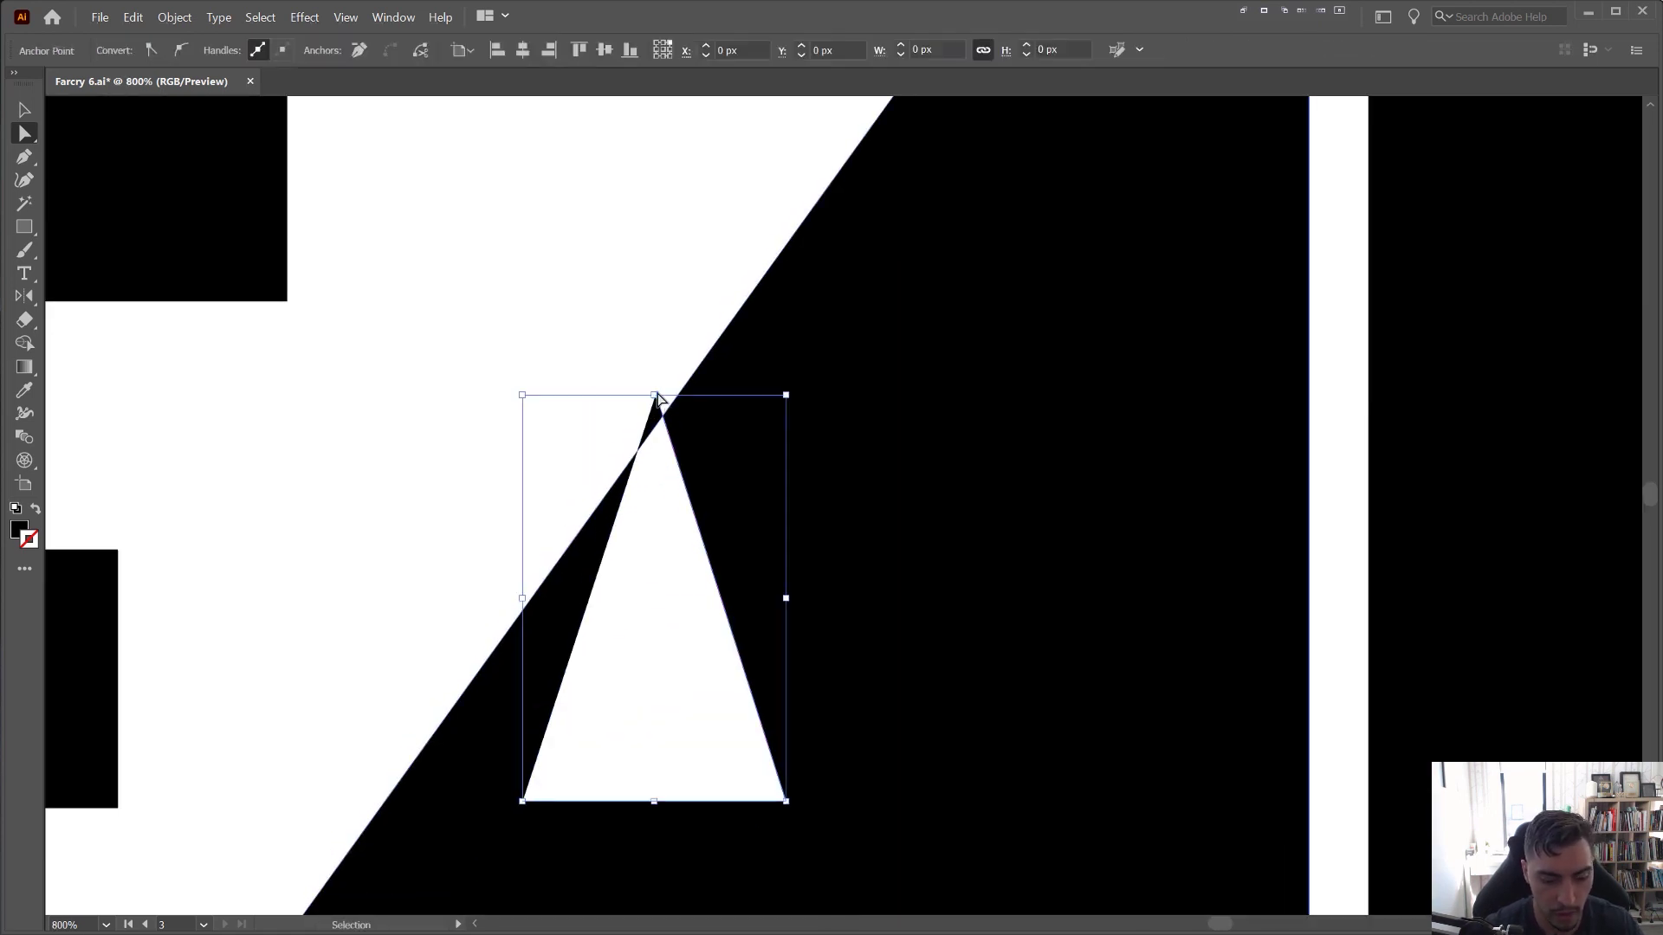
left_click_drag(659, 398, 819, 413)
scroll(819, 413, "down", 2)
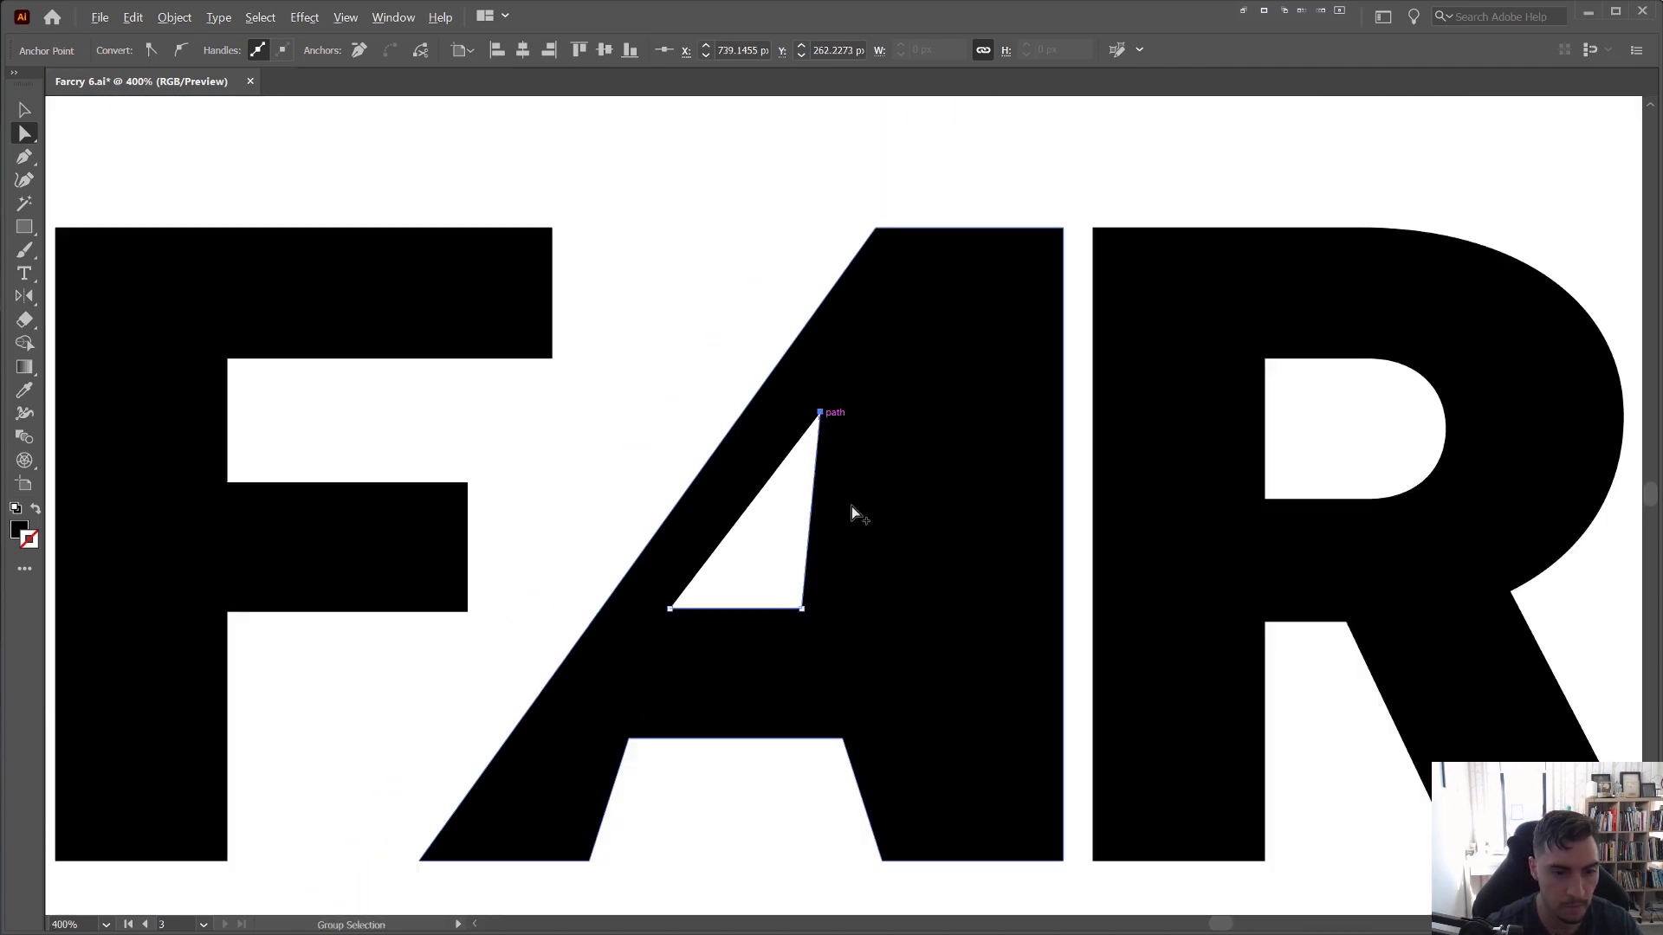
- Align the right-side anchors of the A's counter and leg opening horizontally right, using the right leg's inner foot corner as key anchor
left_click_drag(852, 512, 776, 408)
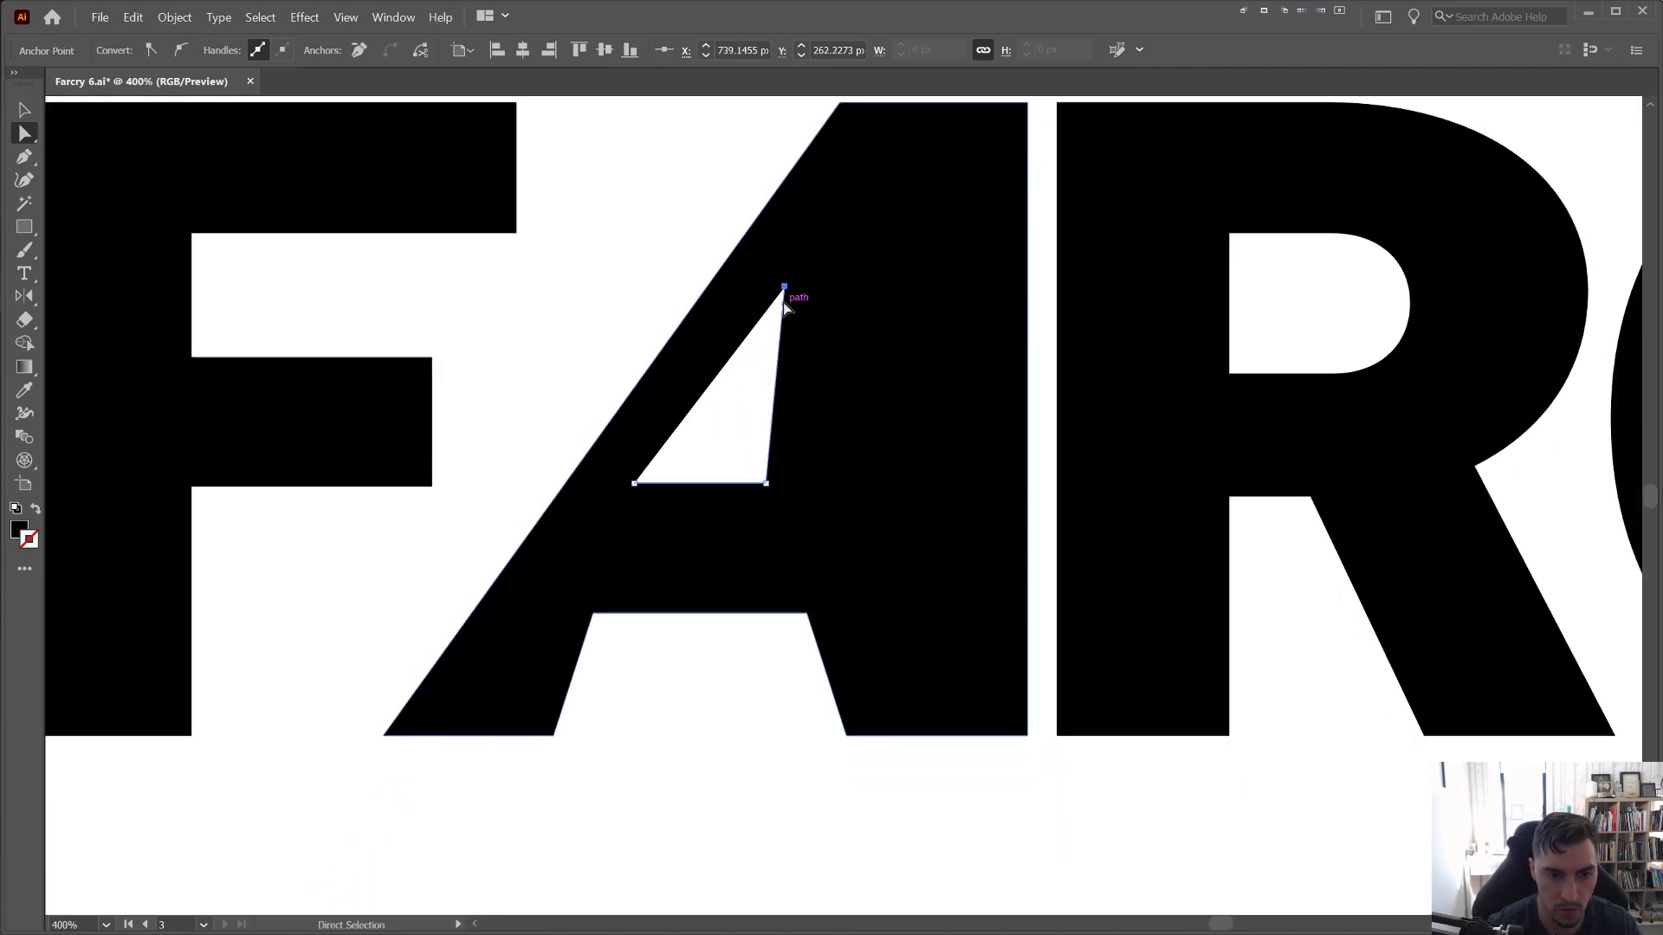
scroll(785, 287, "up", 2)
left_click(785, 289)
left_click_drag(762, 709, 719, 492)
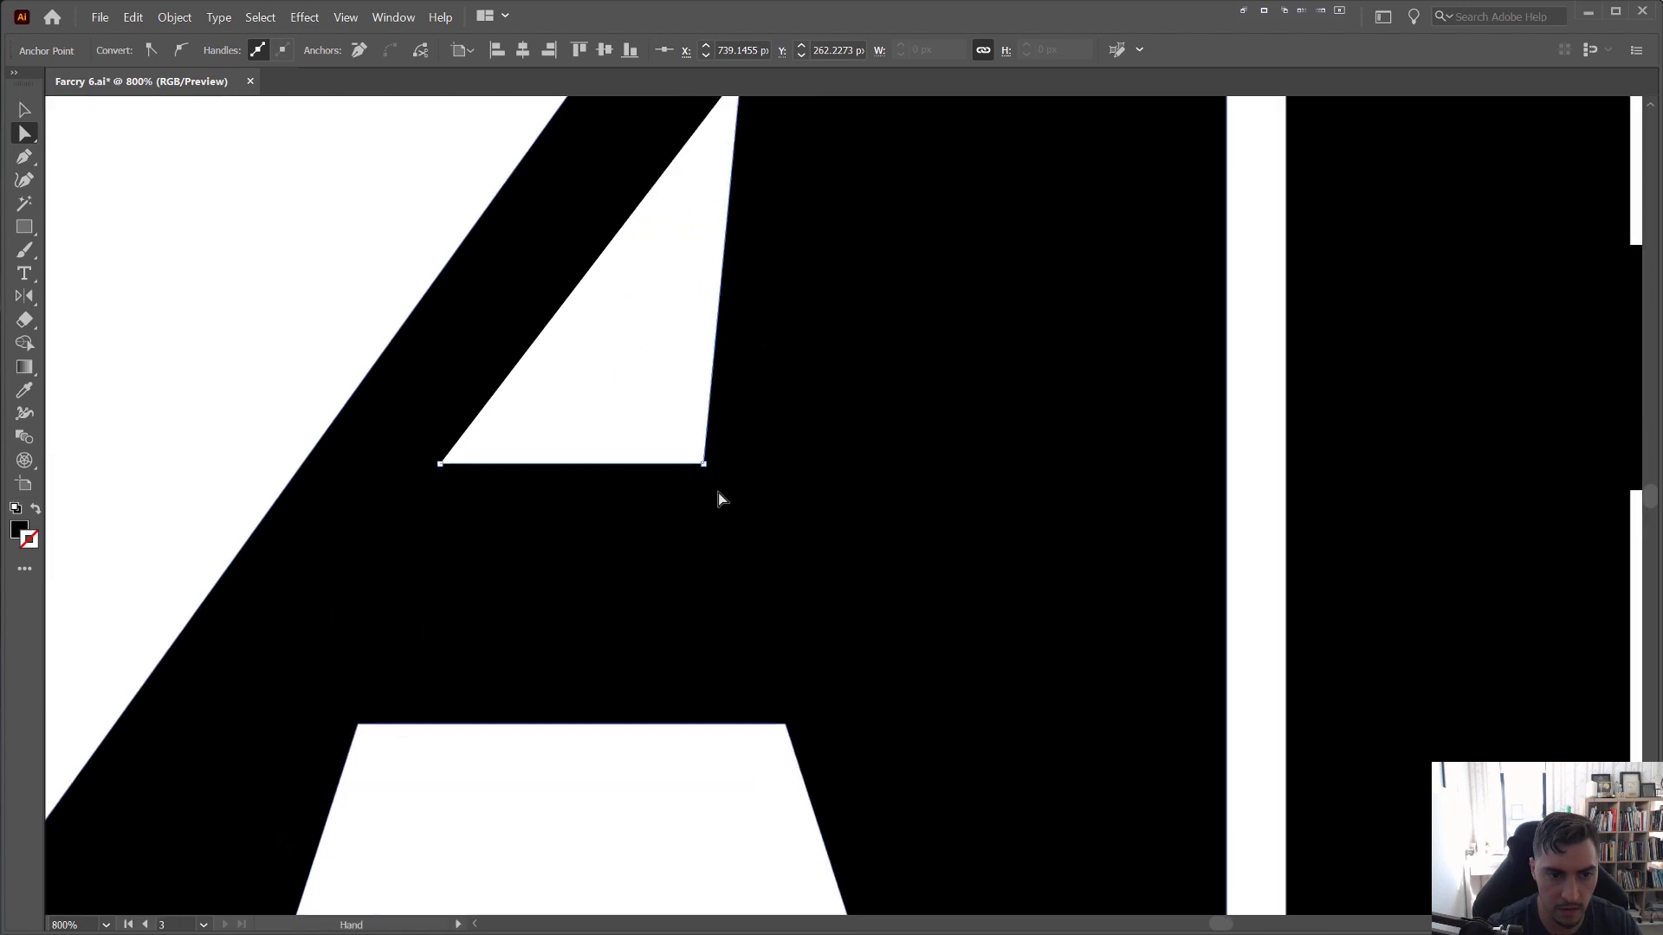
left_click(704, 465, "shift")
left_click_drag(805, 722, 679, 500)
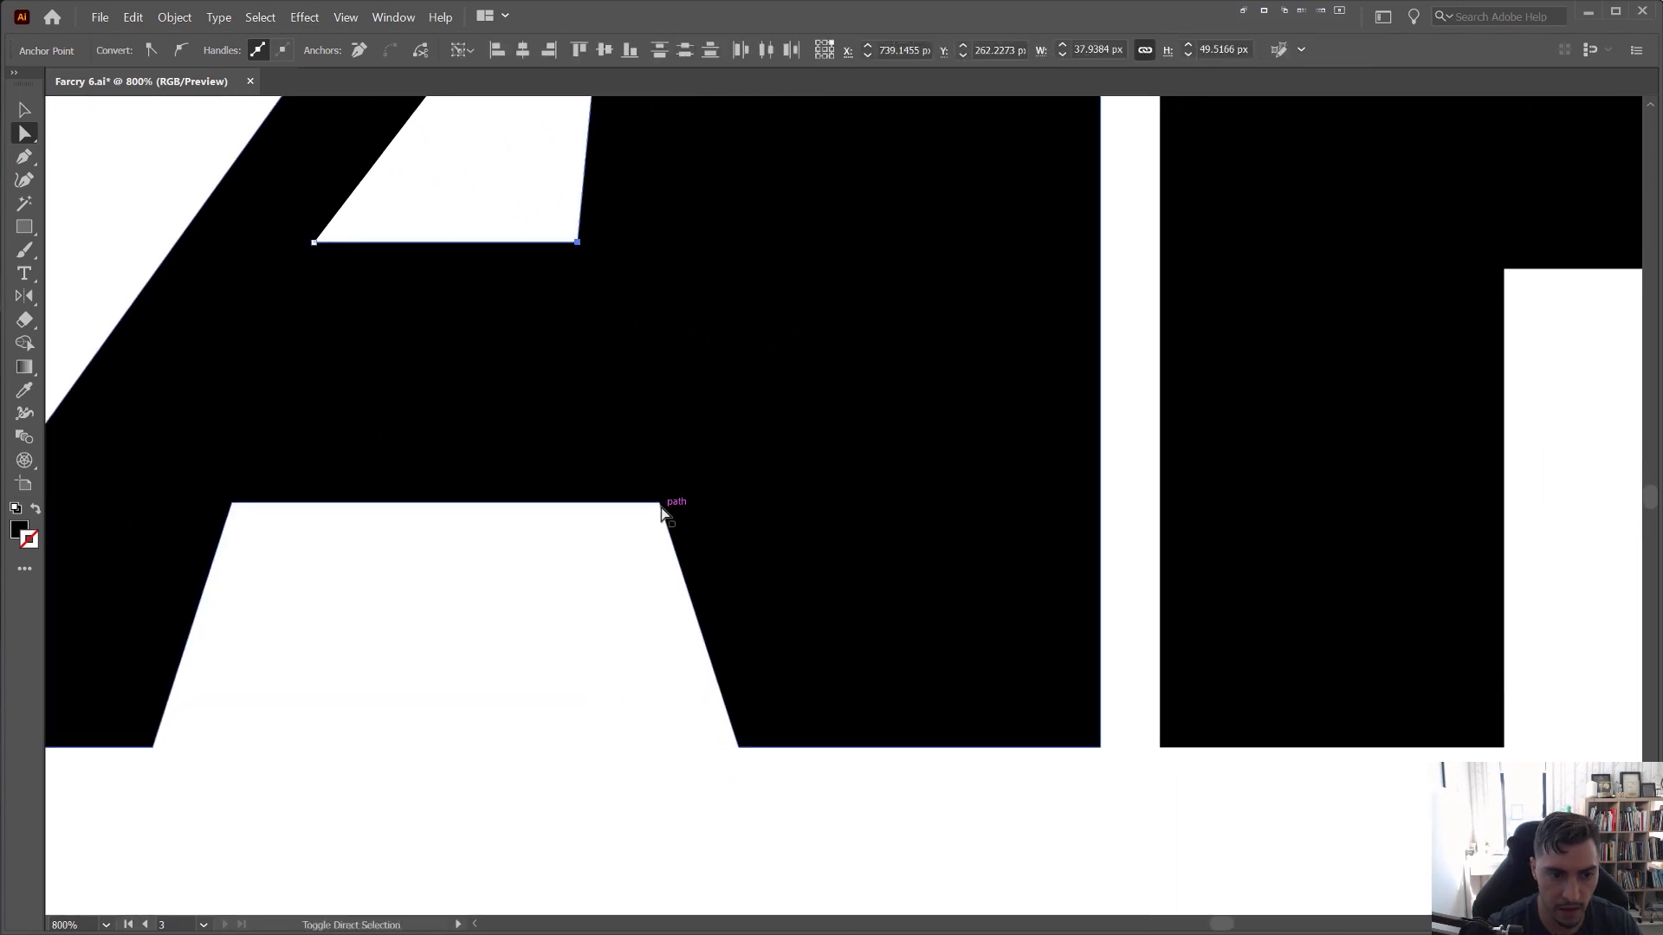
left_click(659, 503, "shift")
left_click(739, 748, "shift")
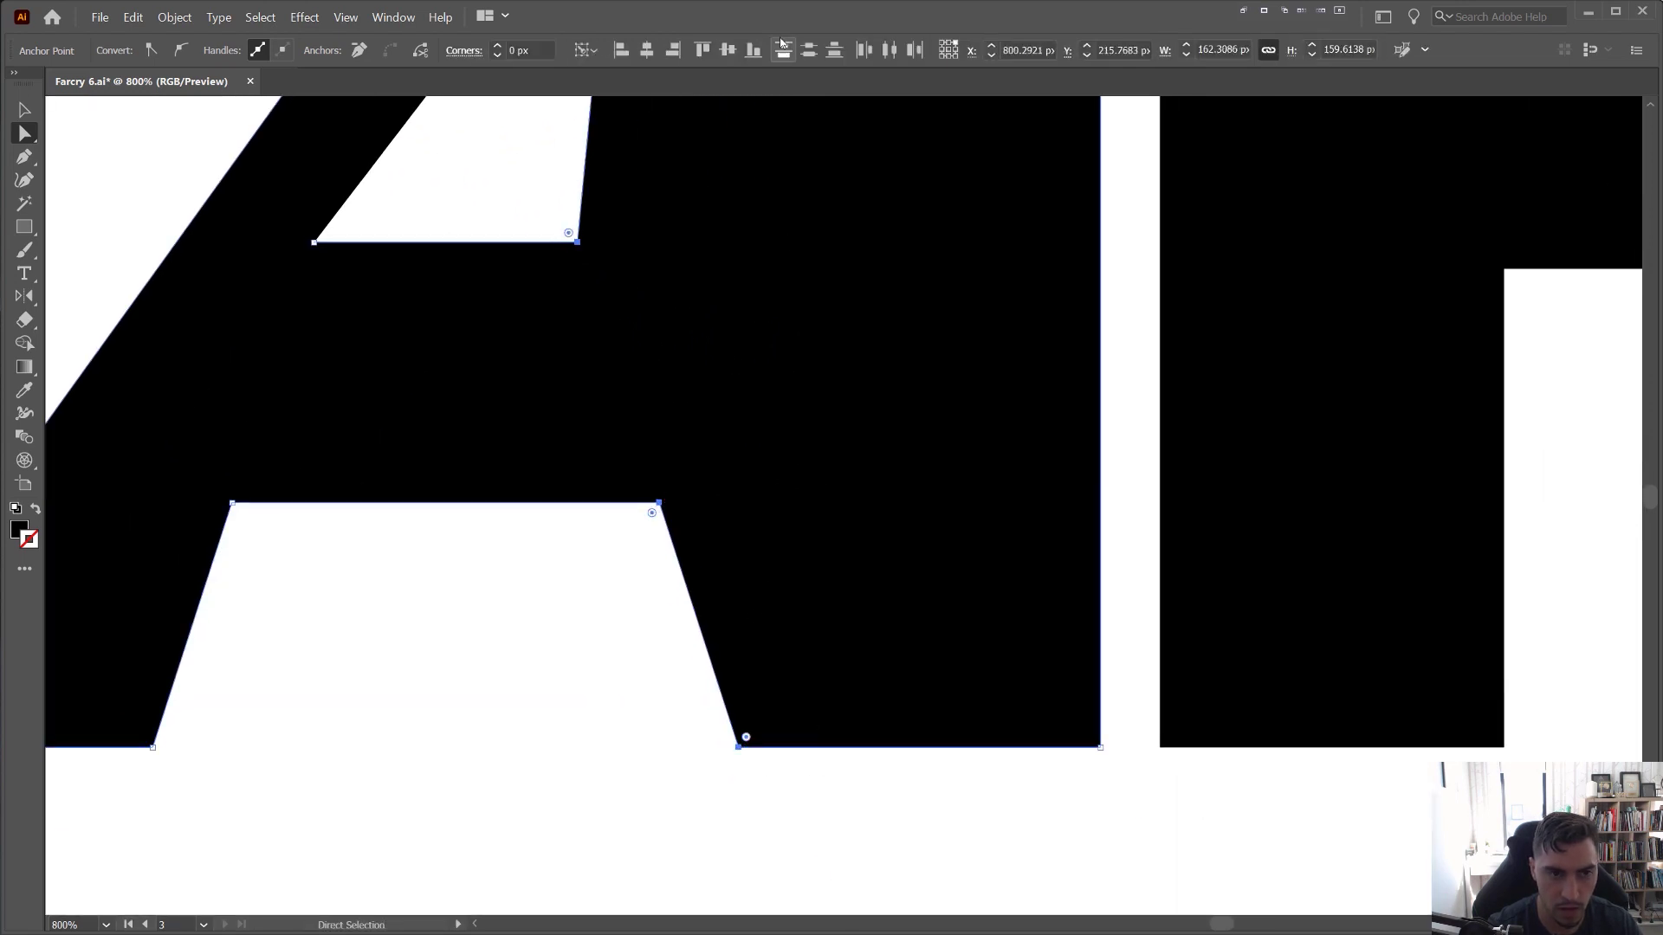
left_click(593, 54)
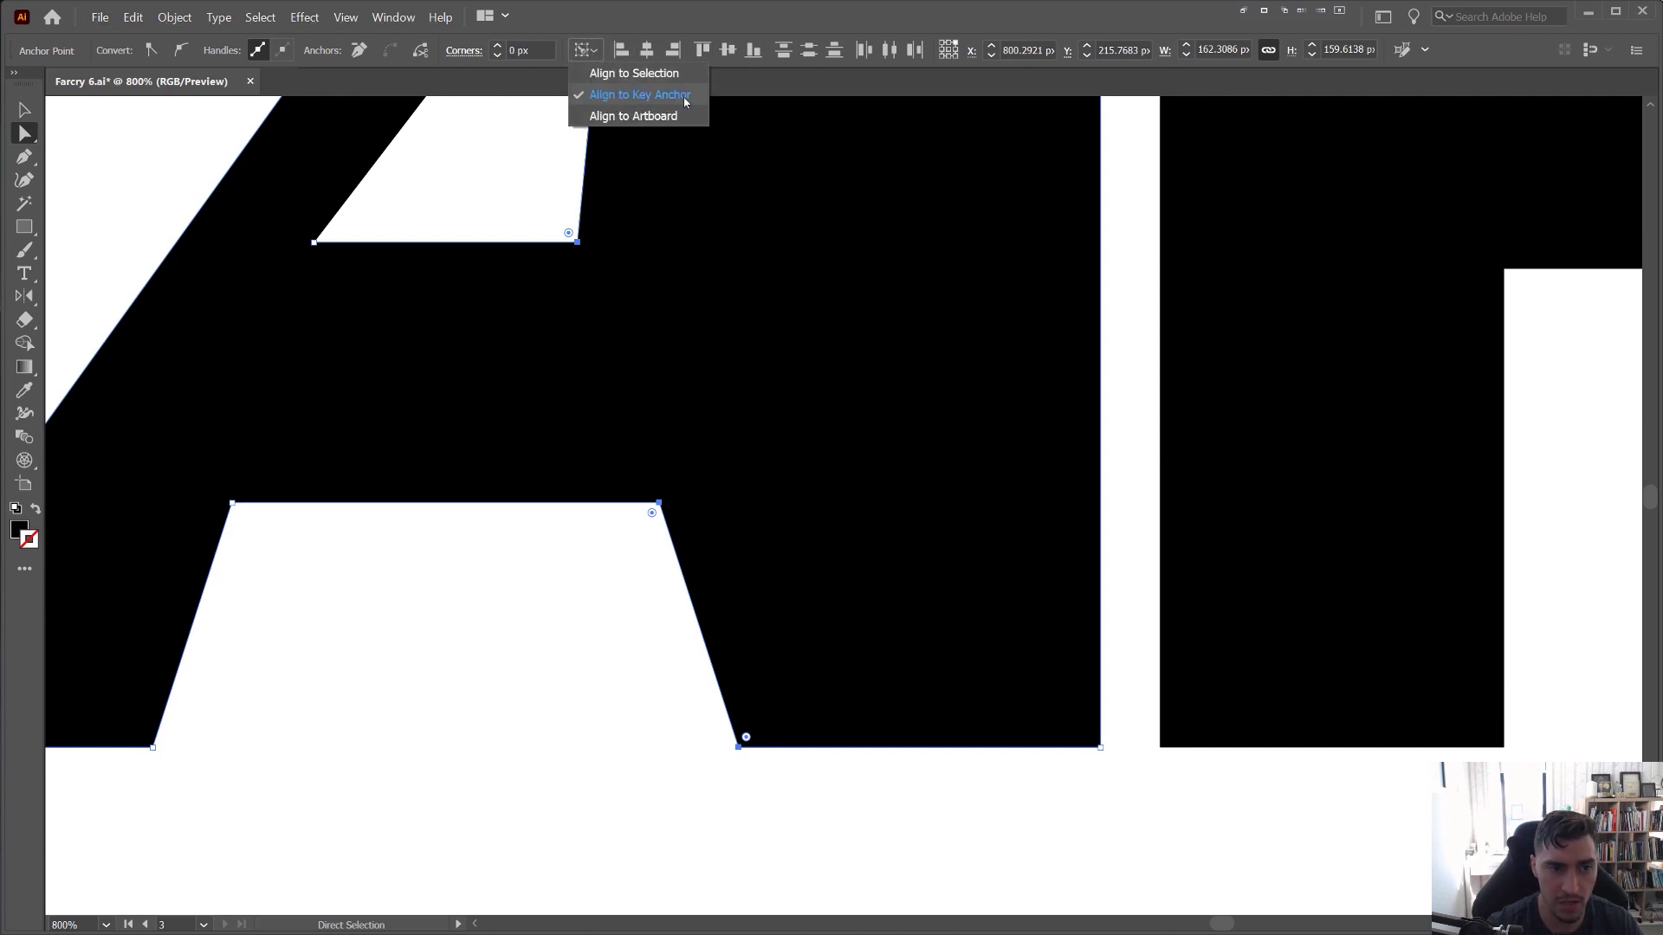
left_click(671, 54)
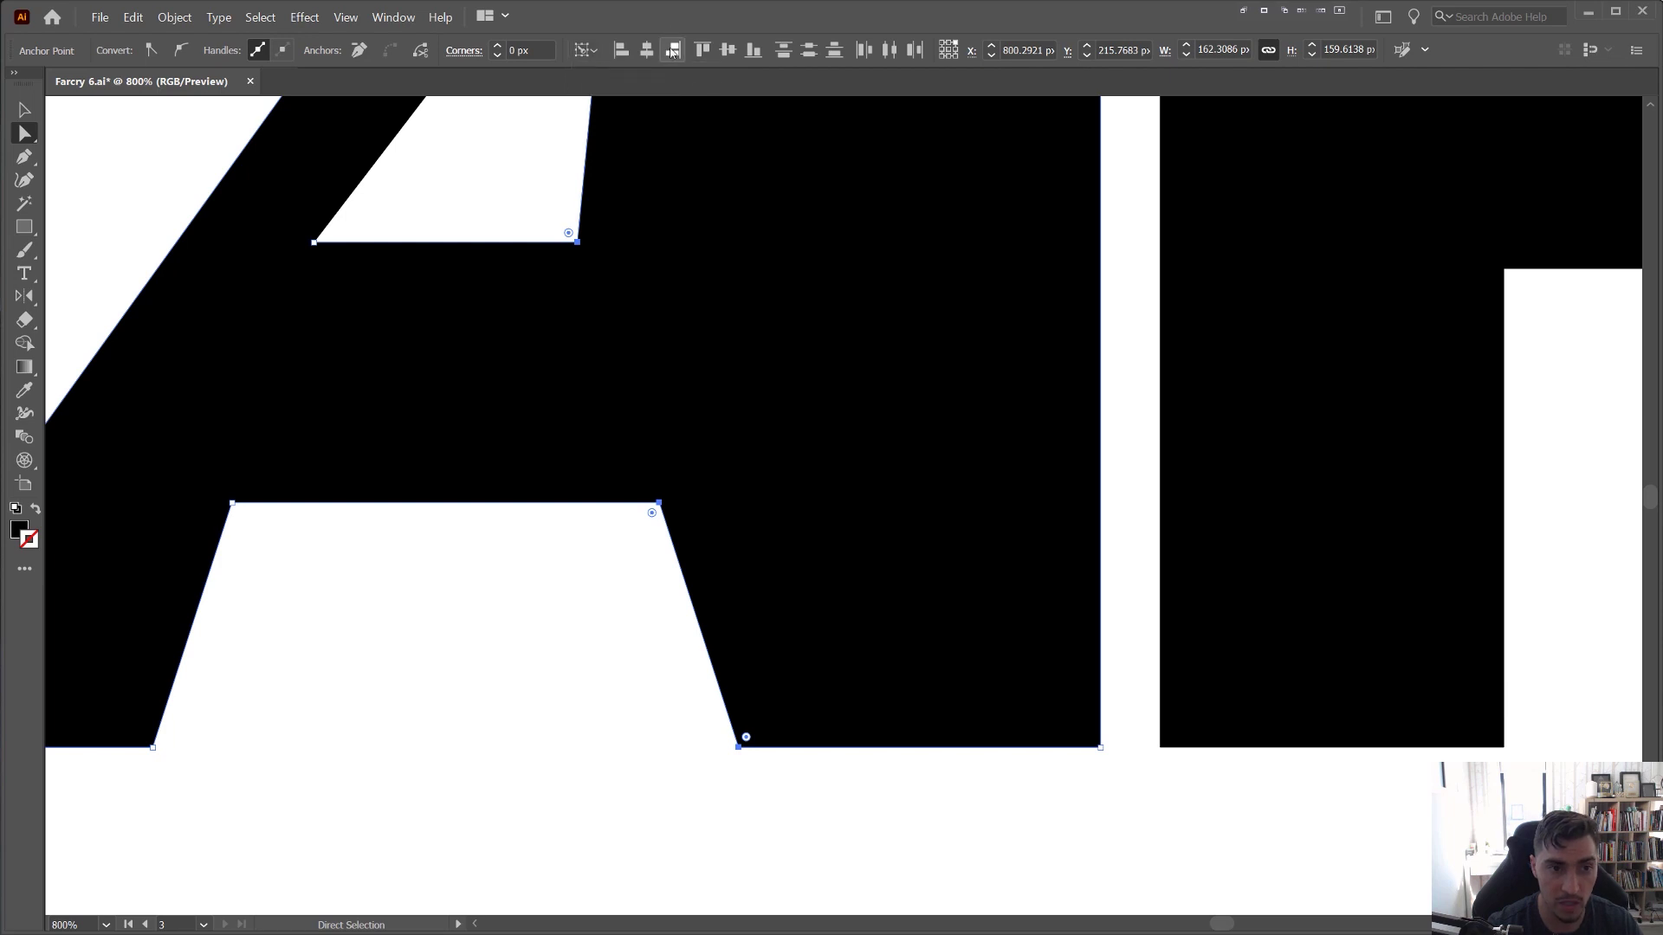
- Align the selected right-side anchors of the A's counter and leg opening to the foot's inner corner, undoing and reapplying the alignment
left_click(672, 52)
key("ctrl+minus")
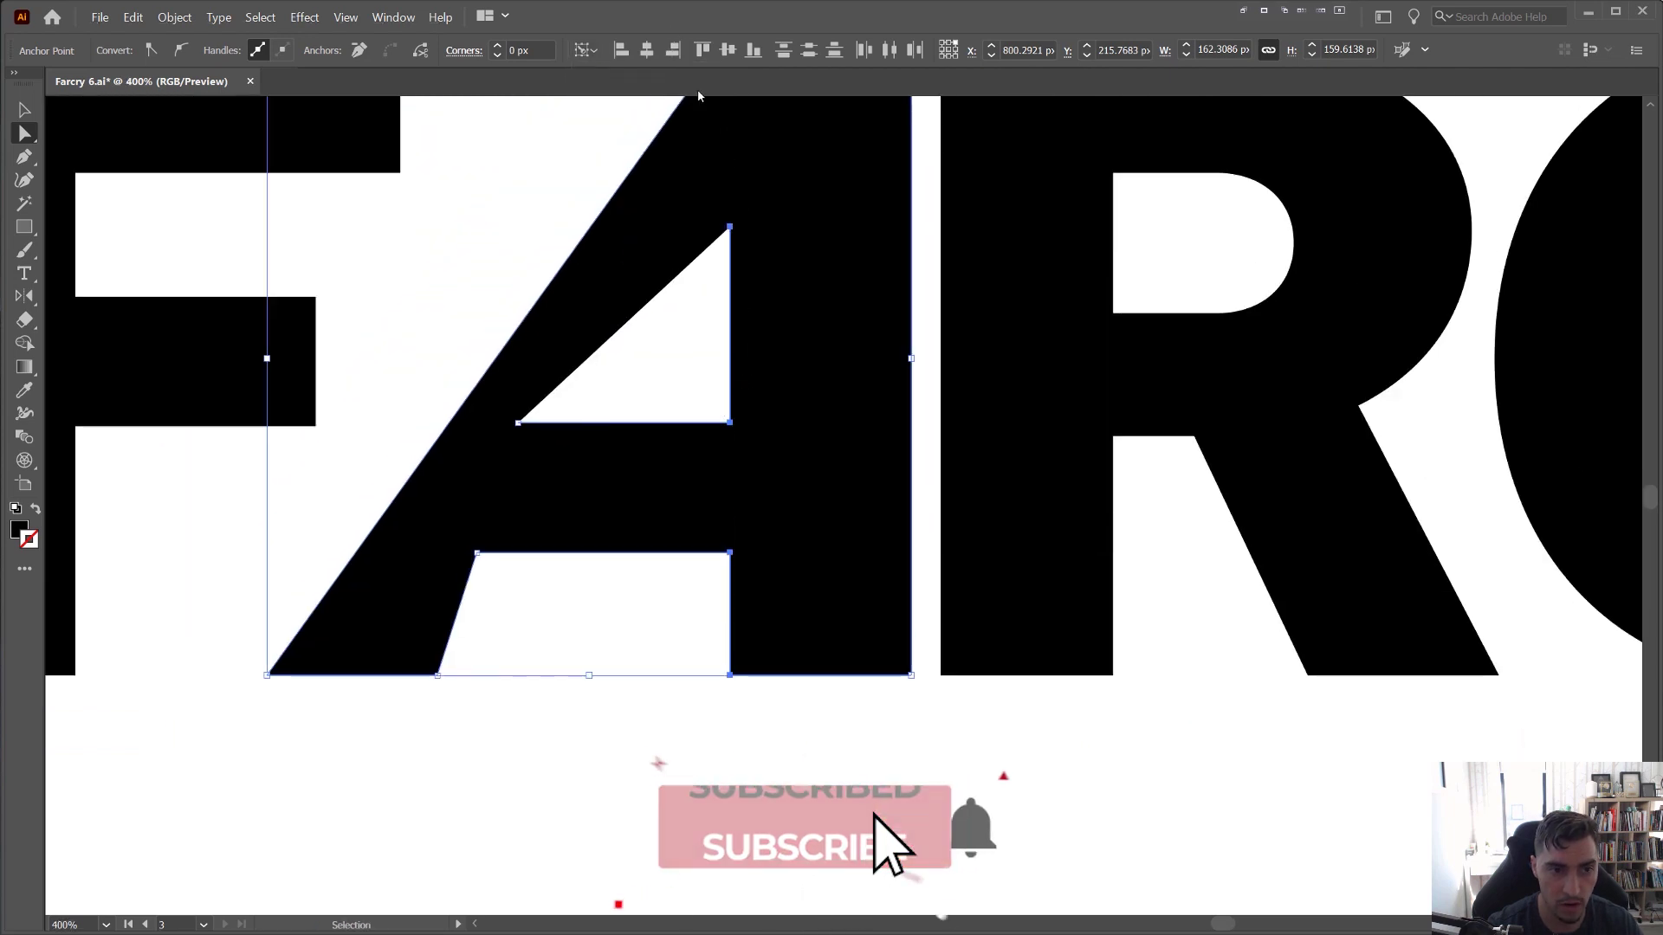
key("ctrl+z")
scroll(673, 295, "up", 1)
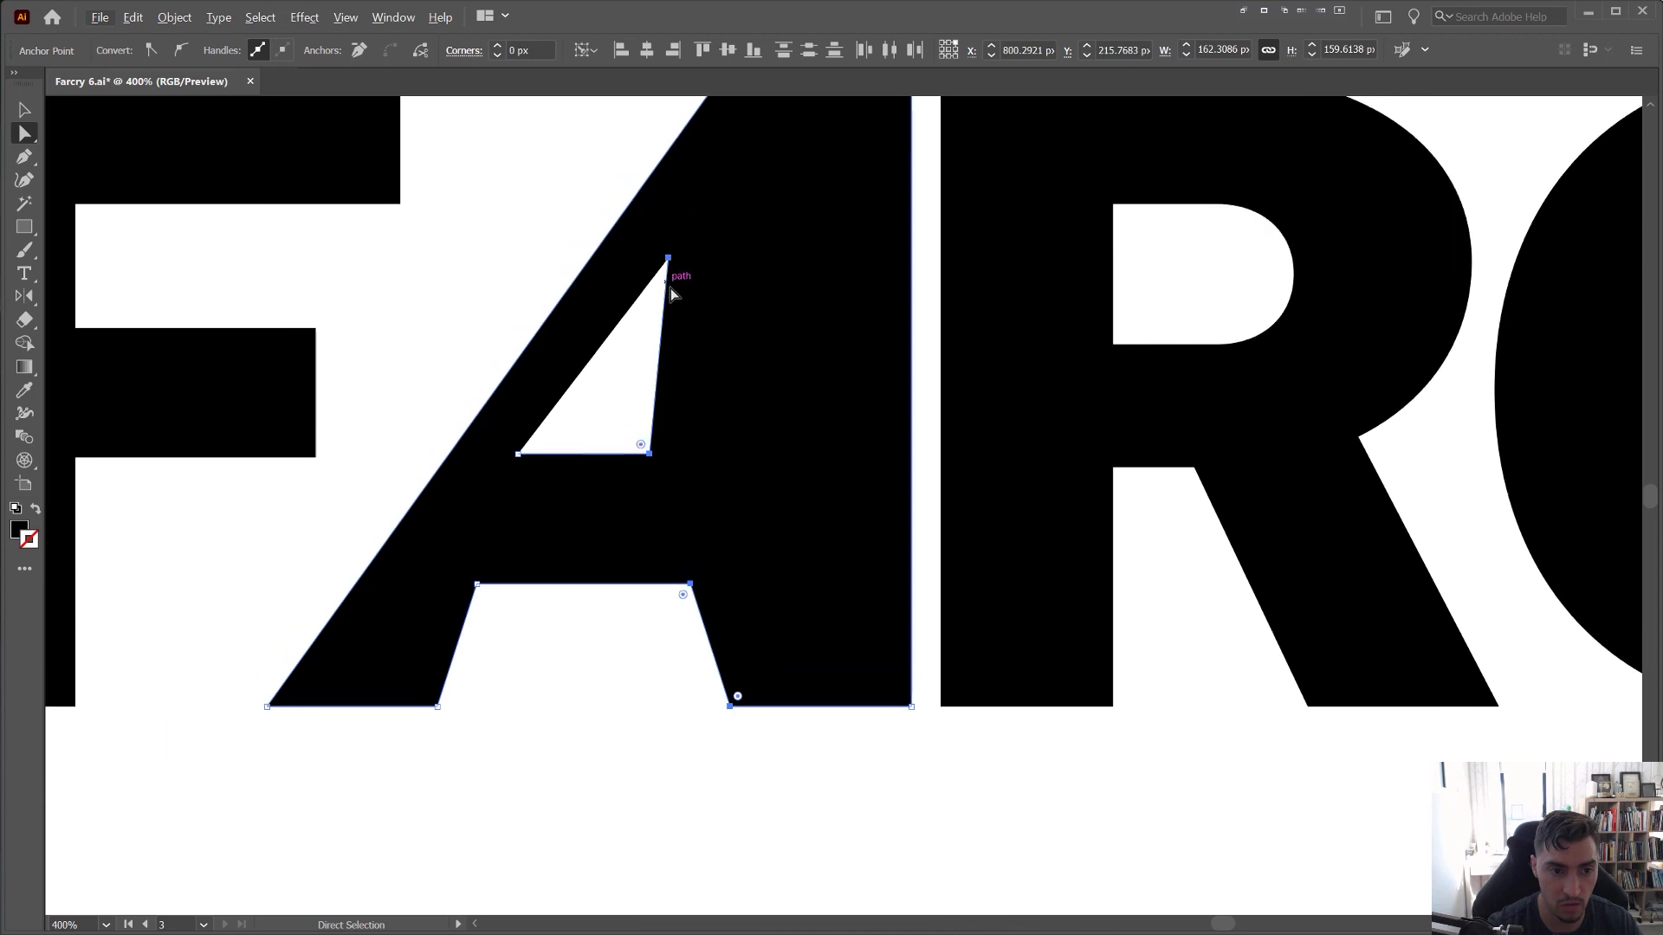
scroll(674, 296, "up", 1)
left_click(672, 52)
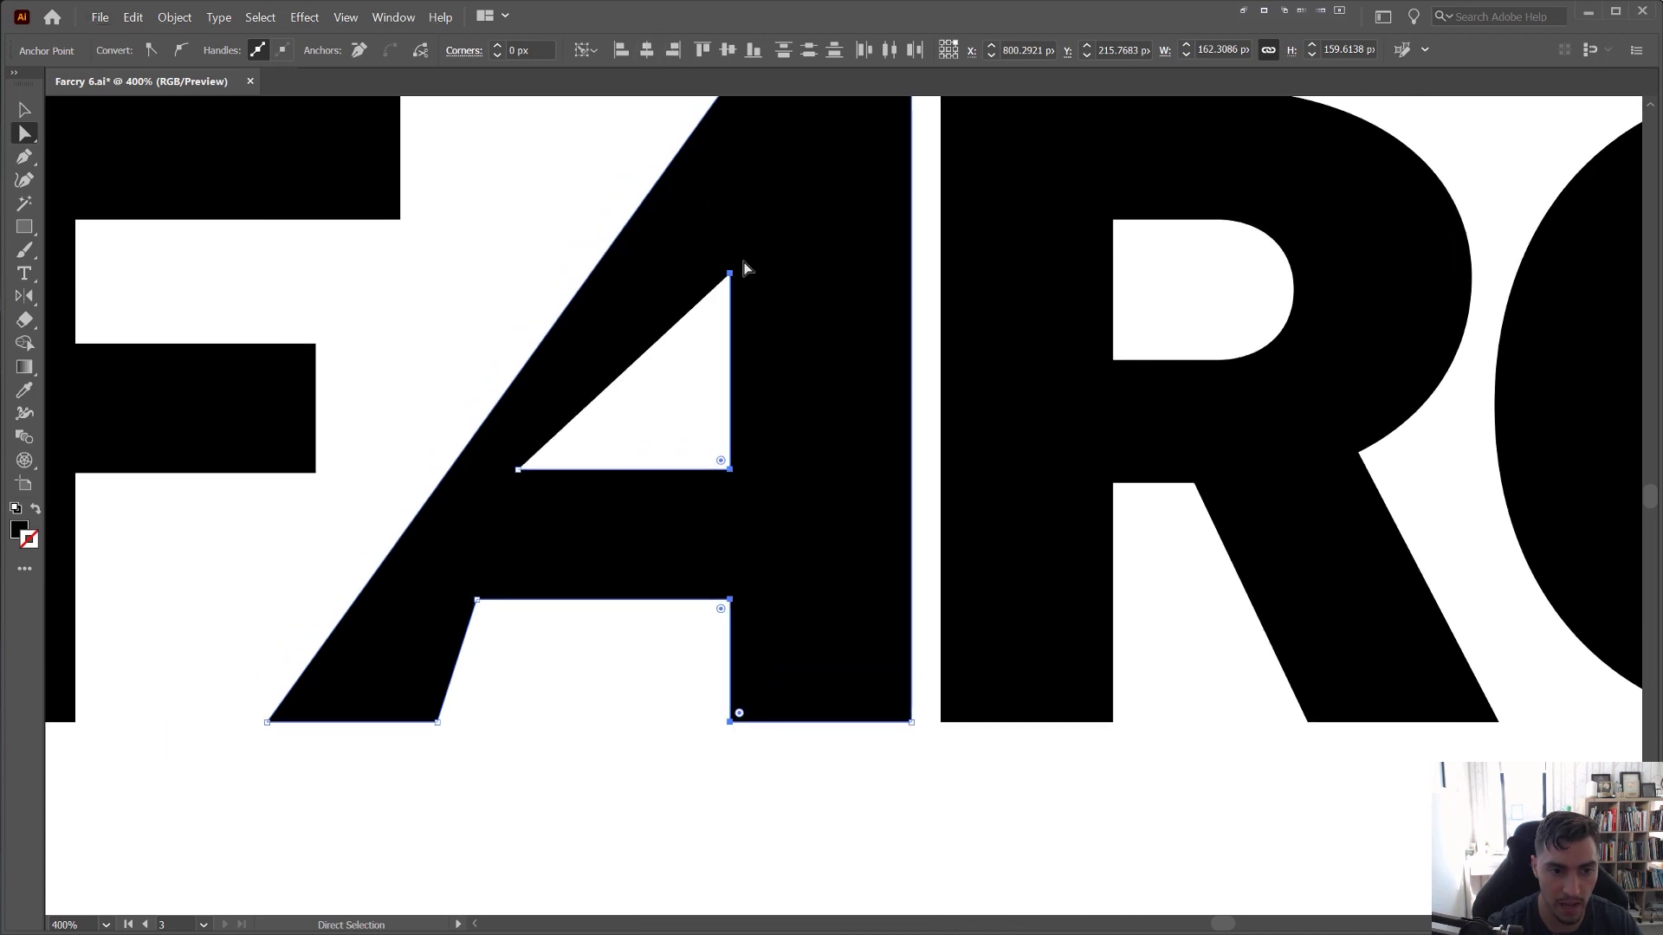
scroll(710, 673, "up", 3)
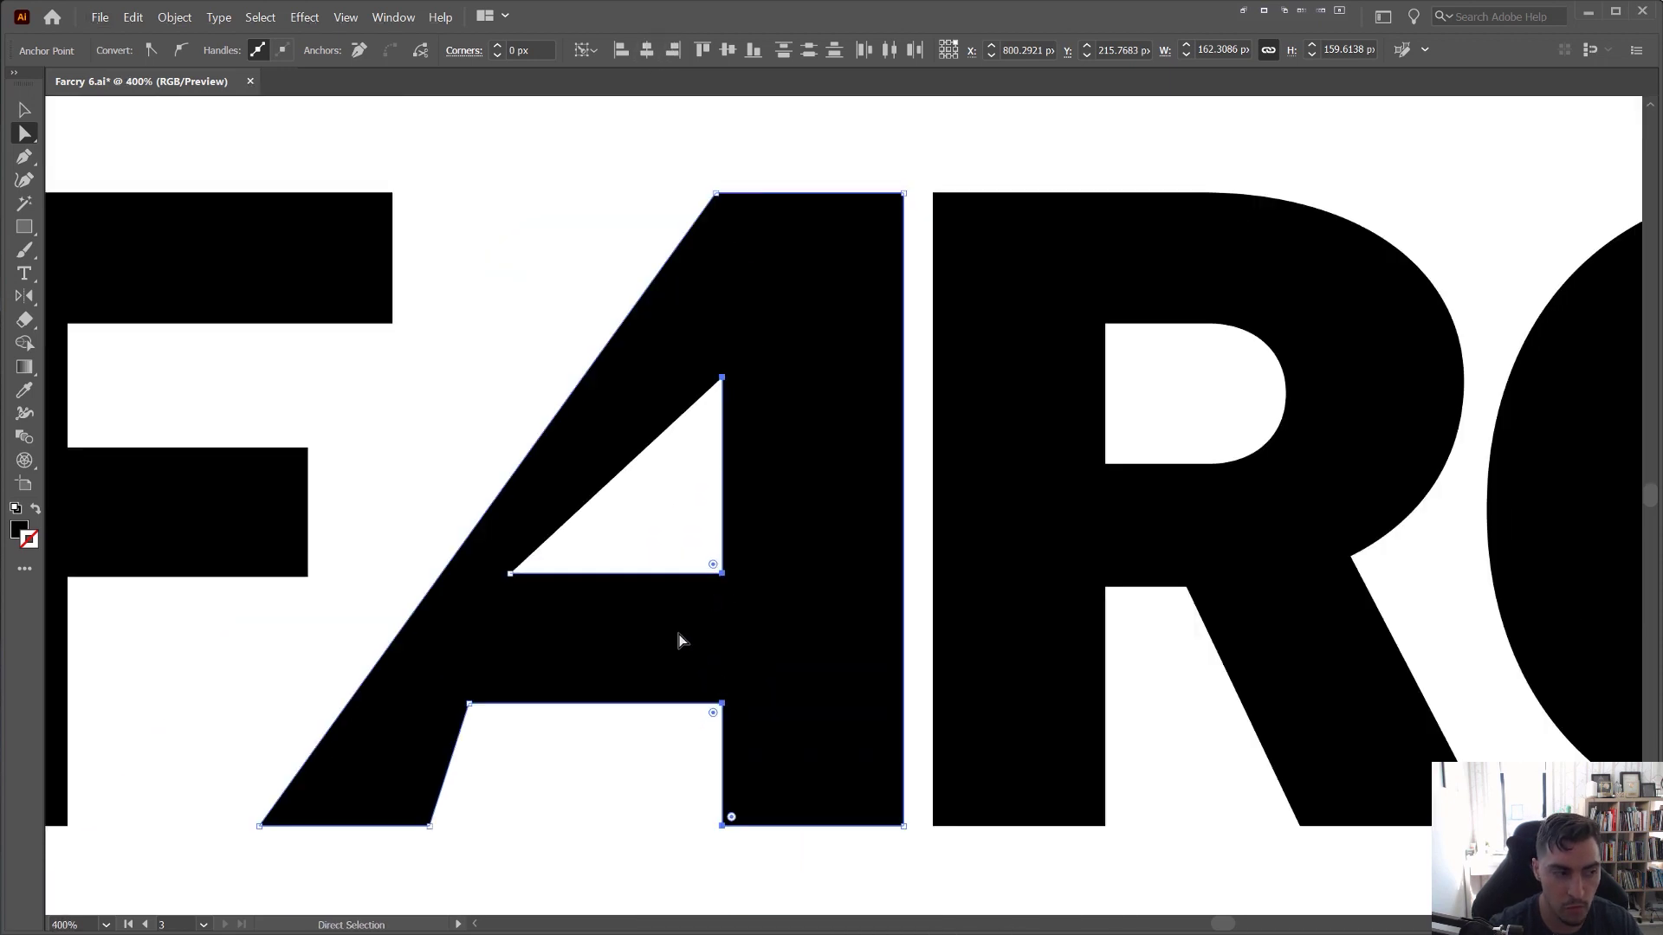
scroll(679, 638, "up", 1)
- Draw a diagonal line through the tip of the A's counter, parallel to the outer slope, and convert it to a guide
left_click_drag(622, 391, 730, 348)
left_click(636, 355)
left_click(457, 484)
left_click(457, 477)
left_click(706, 303)
scroll(705, 314, "down", 1)
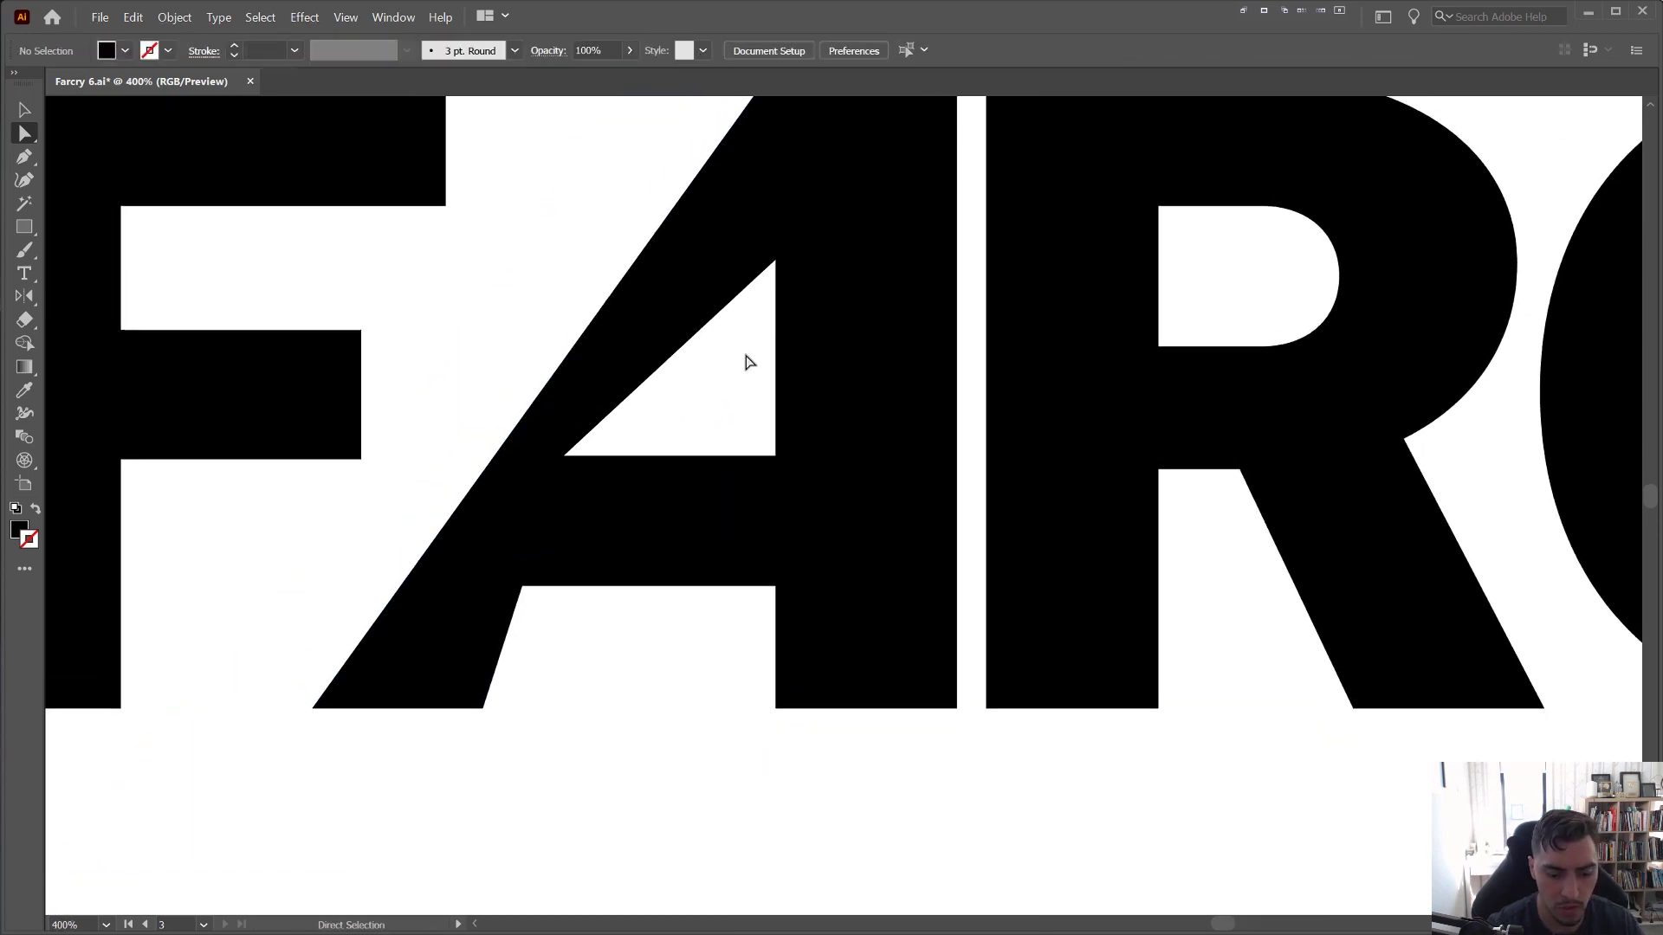
key("p")
scroll(842, 253, "down", 1)
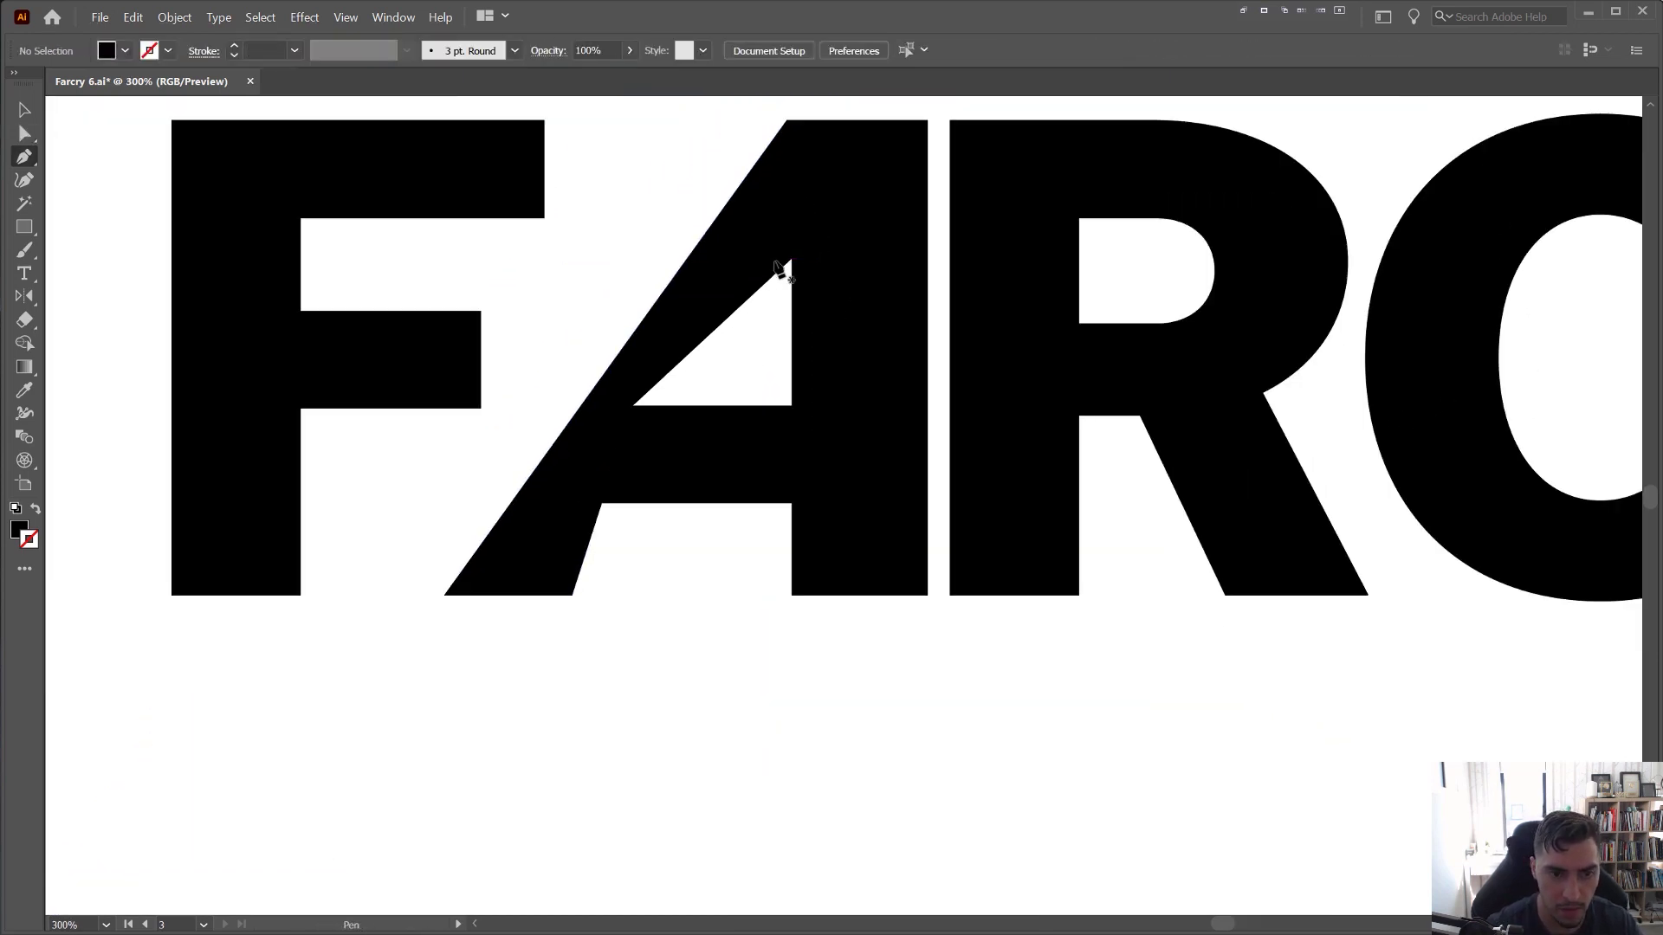
scroll(782, 332, "up", 1)
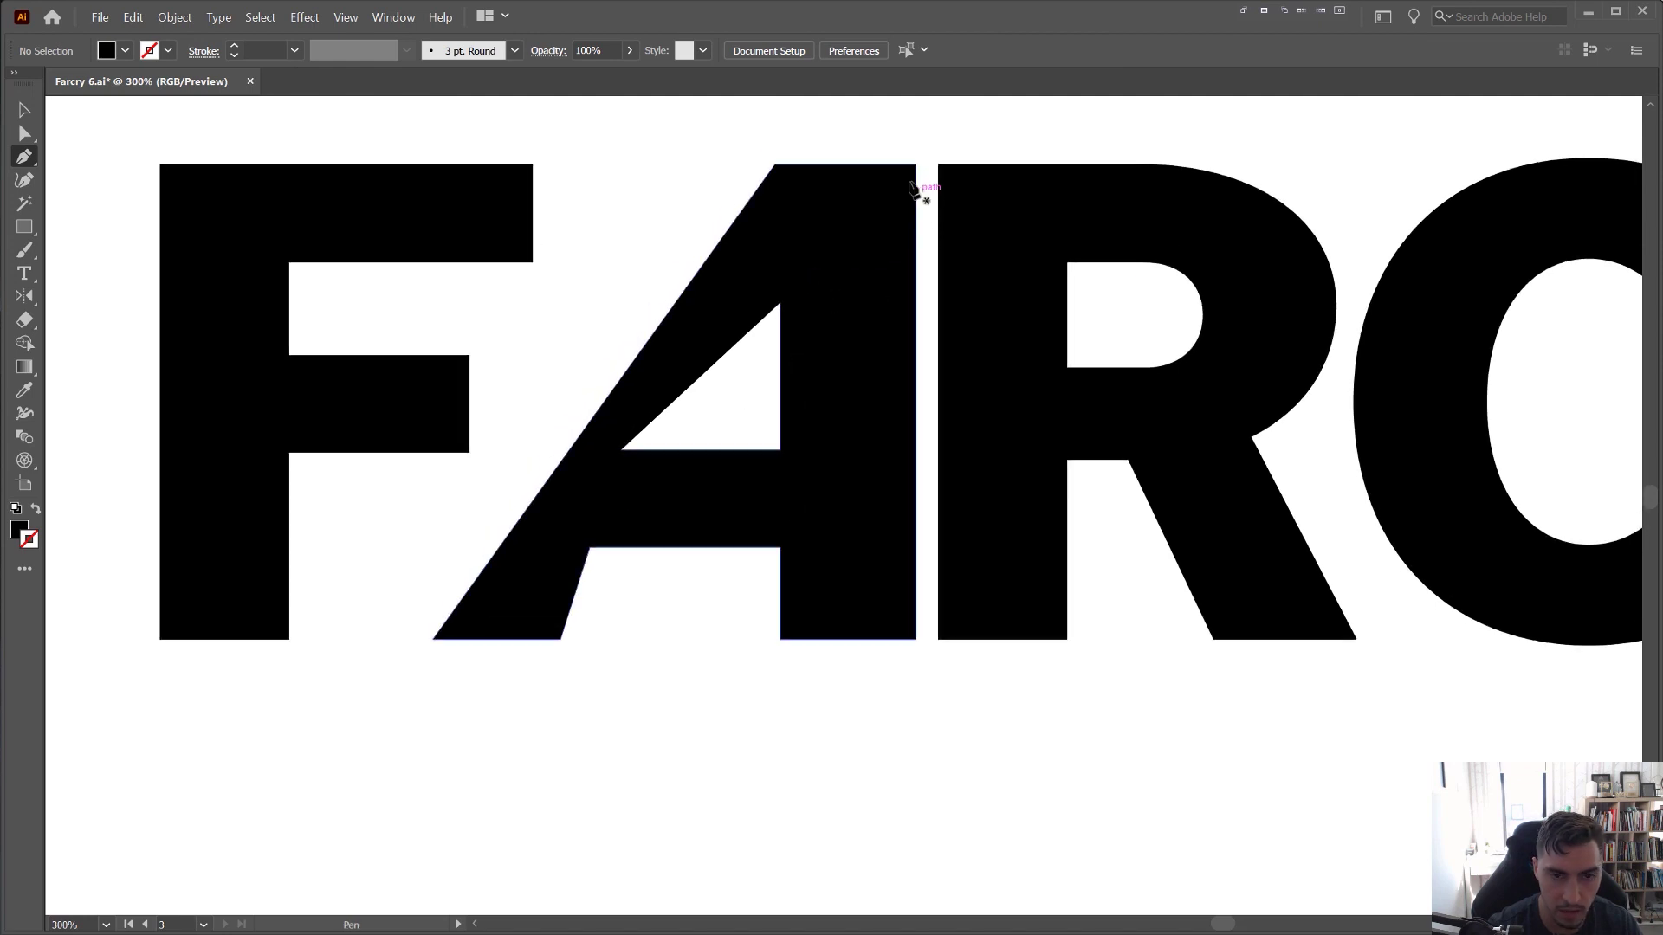
left_click(895, 140)
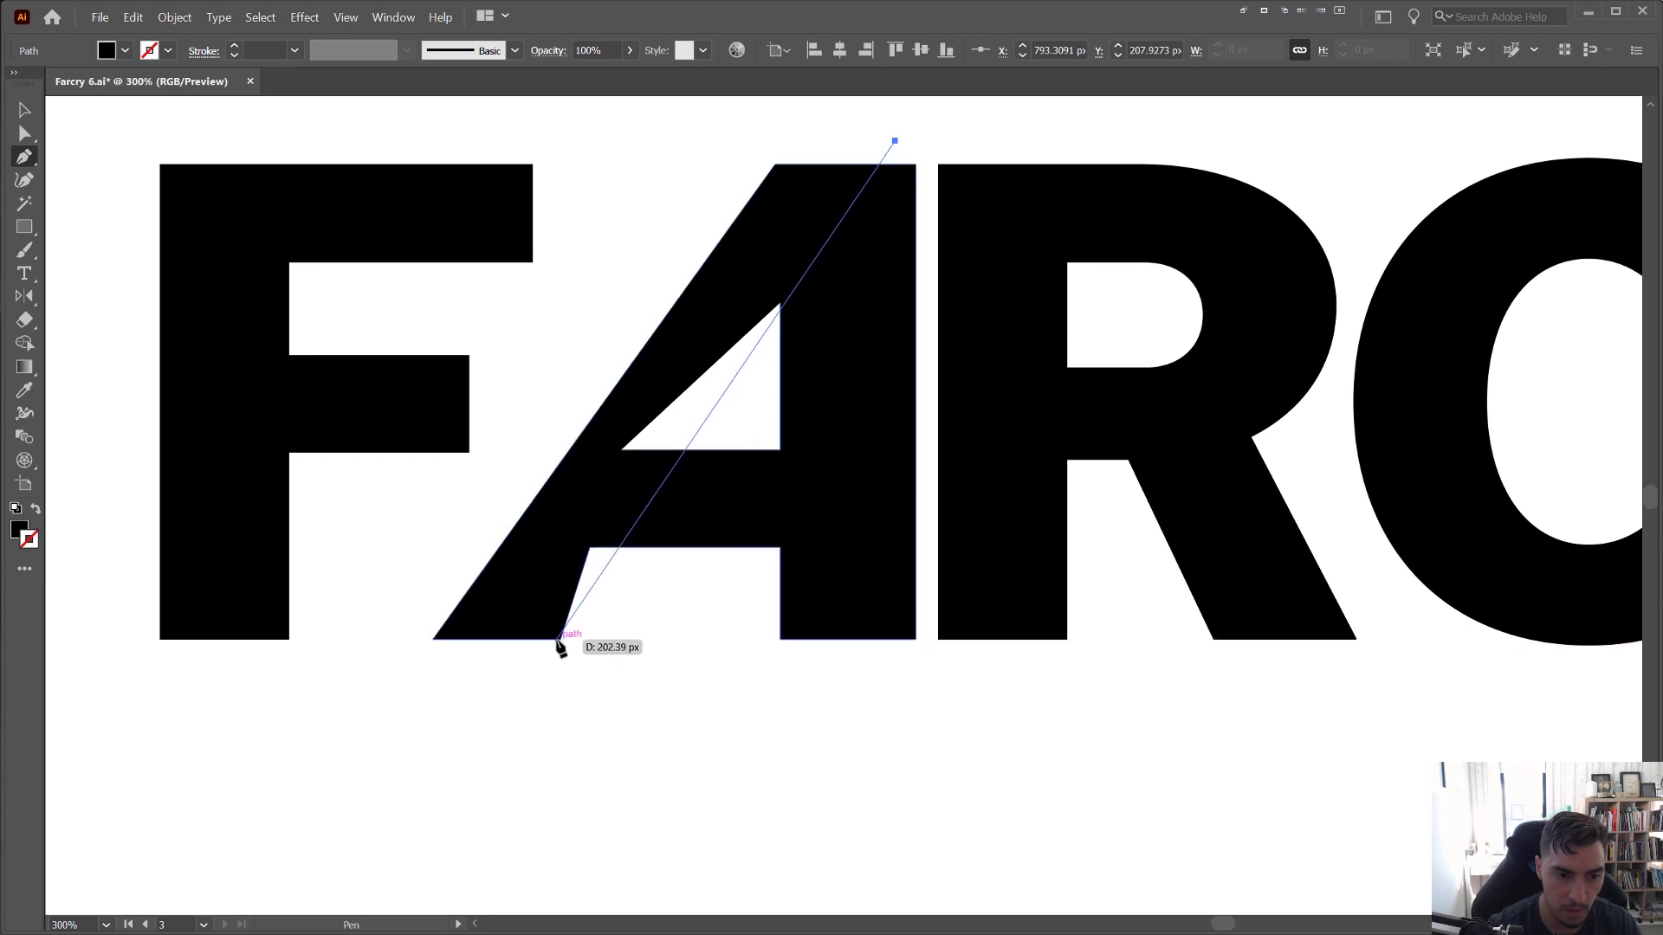
left_click(527, 662)
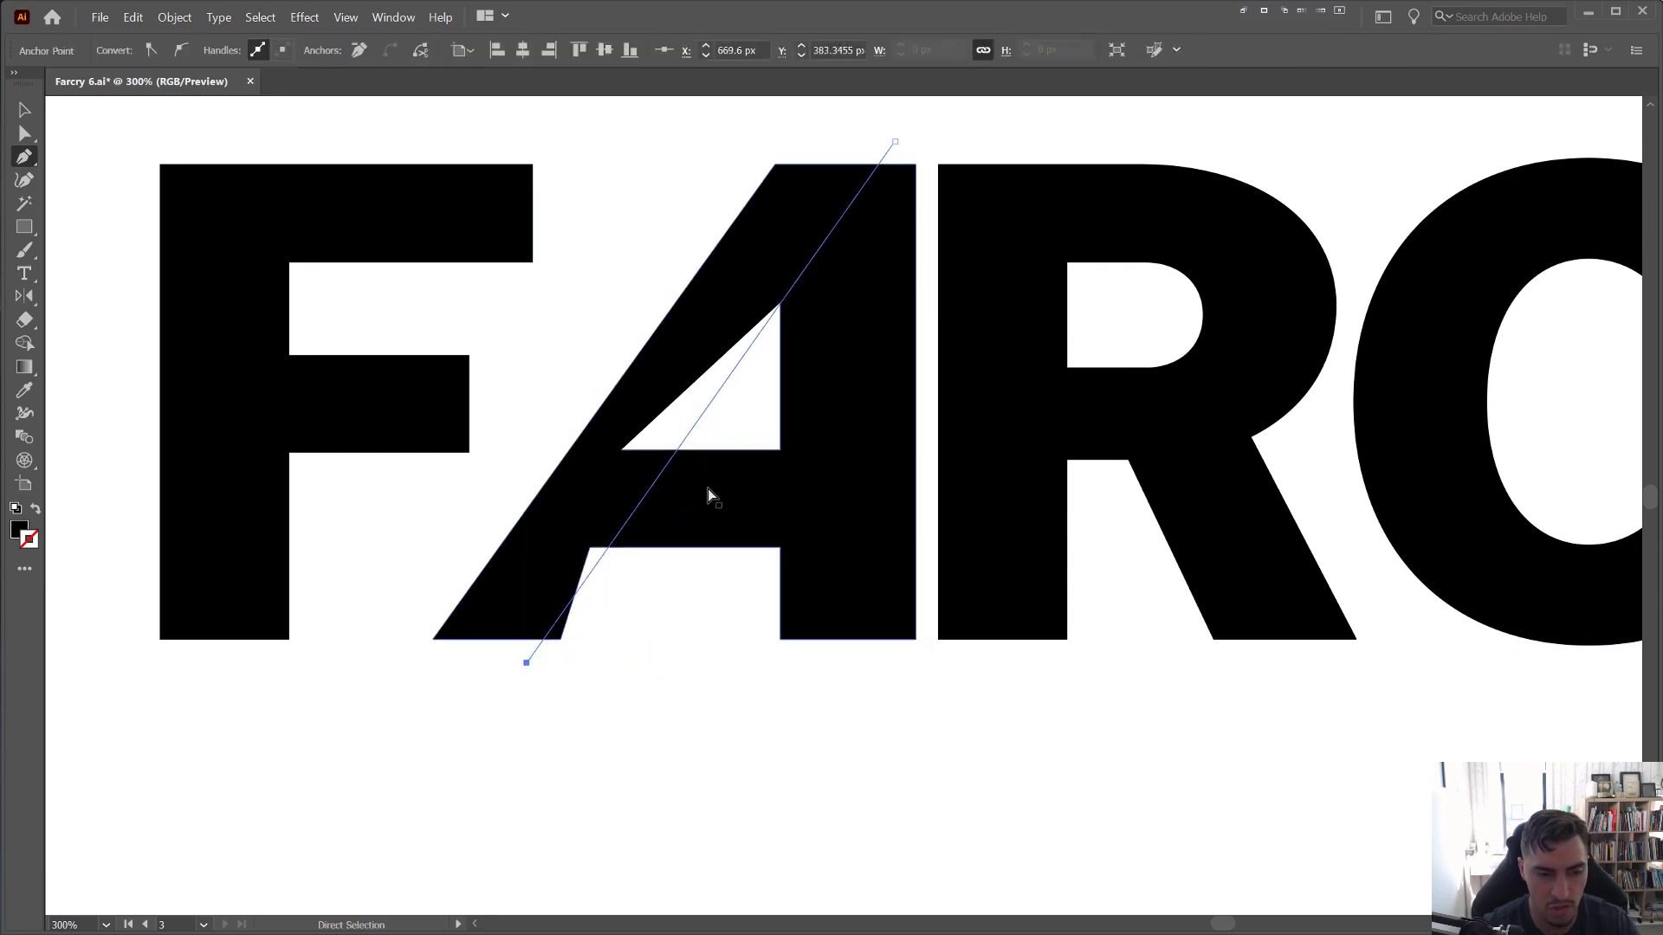
key("ctrl+5")
key("ctrl+semicolon")
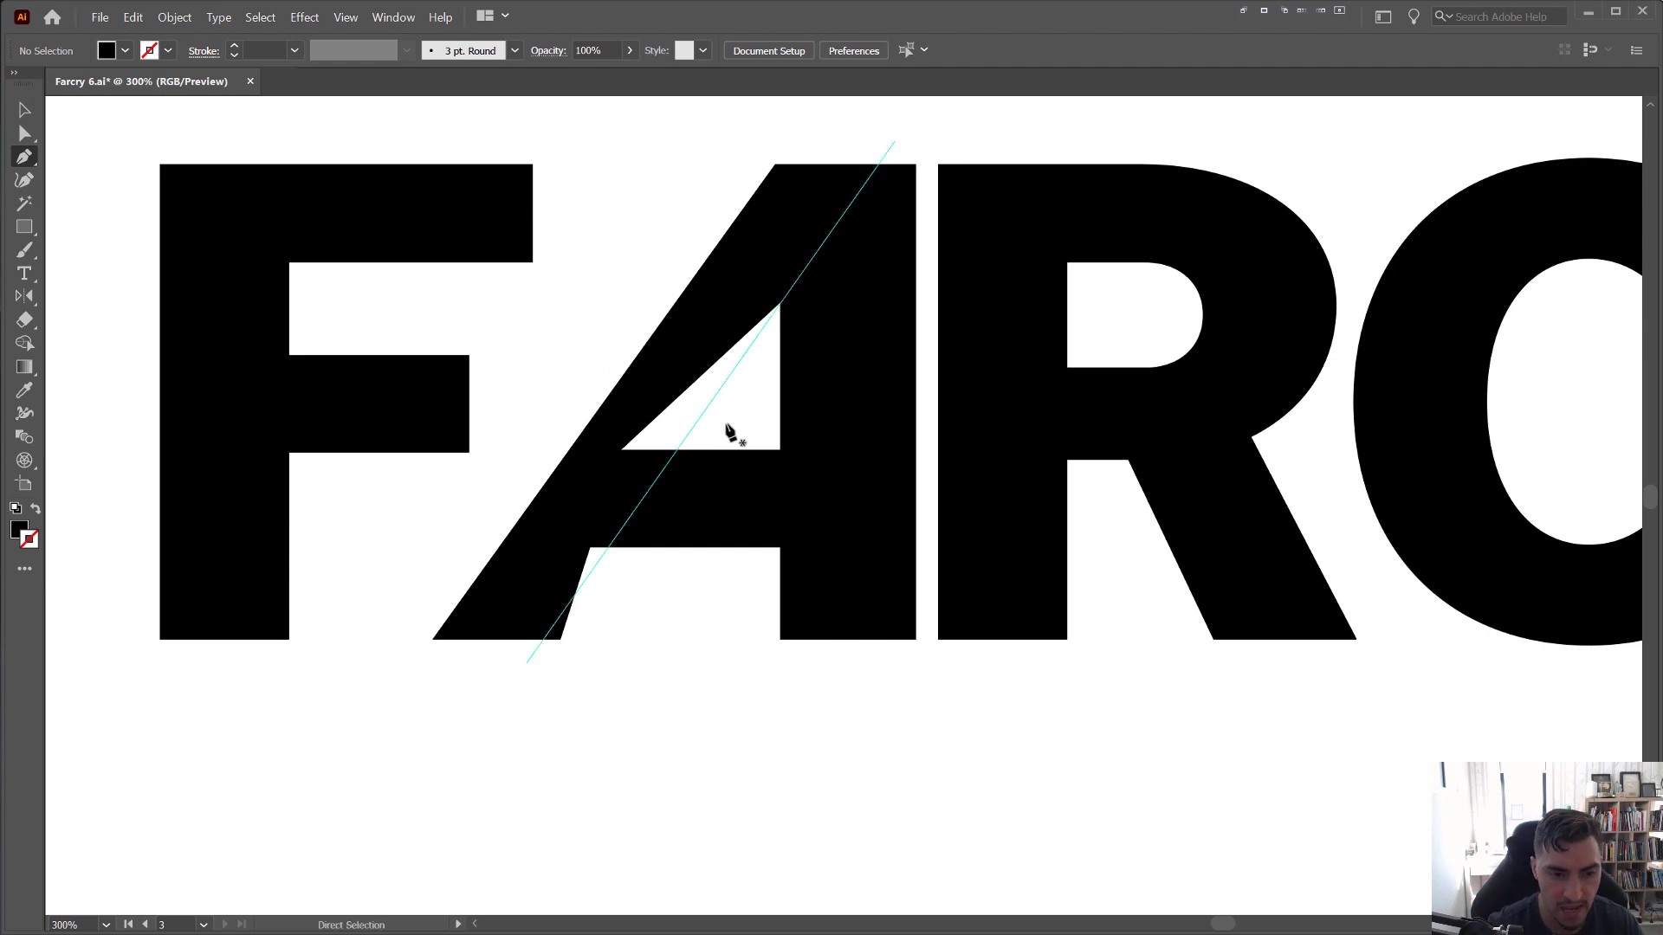
- Move the counter's lower-left anchor, the leg opening's upper-left corner and the left foot's inner corner onto the diagonal guide
scroll(765, 301, "down", 1)
scroll(740, 348, "up", 2)
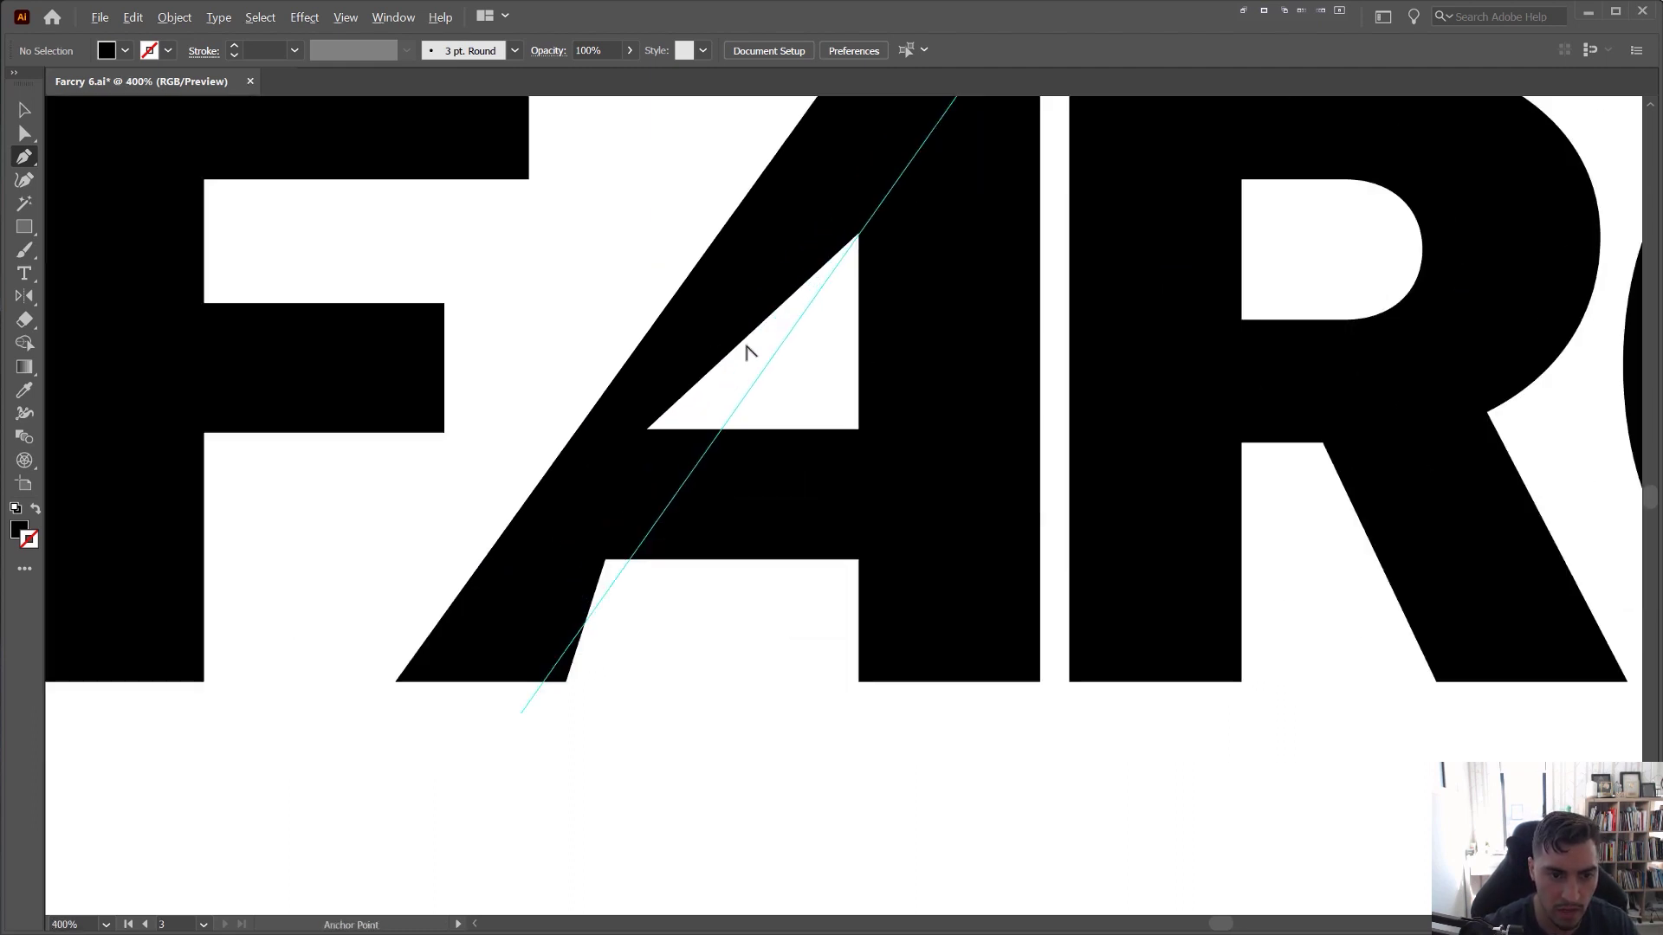
key("a")
left_click(648, 429)
left_click_drag(648, 433, 724, 433)
scroll(623, 592, "up", 1)
left_click_drag(597, 547, 628, 548)
left_click_drag(532, 730, 499, 736)
- Fine-tune the left foot's inner corner and the leg opening's upper-left corner so both sit exactly on the guide
scroll(519, 730, "up", 3)
scroll(325, 737, "up", 5)
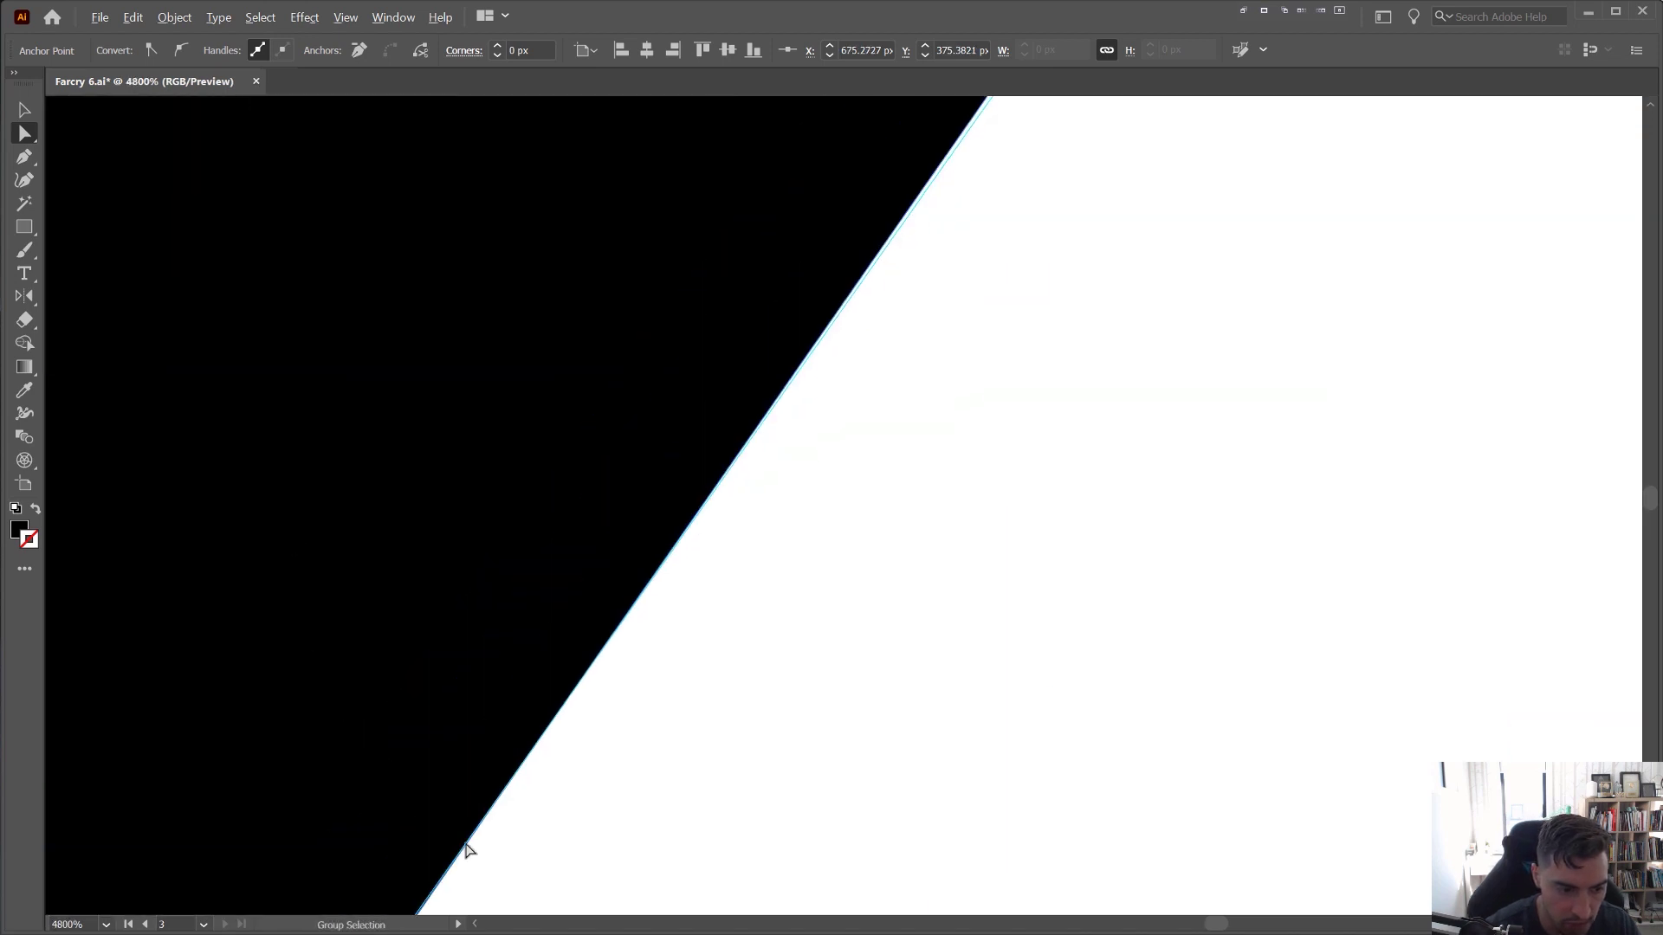
left_click_drag(468, 845, 750, 374)
left_click_drag(688, 456, 685, 455)
scroll(708, 447, "down", 1)
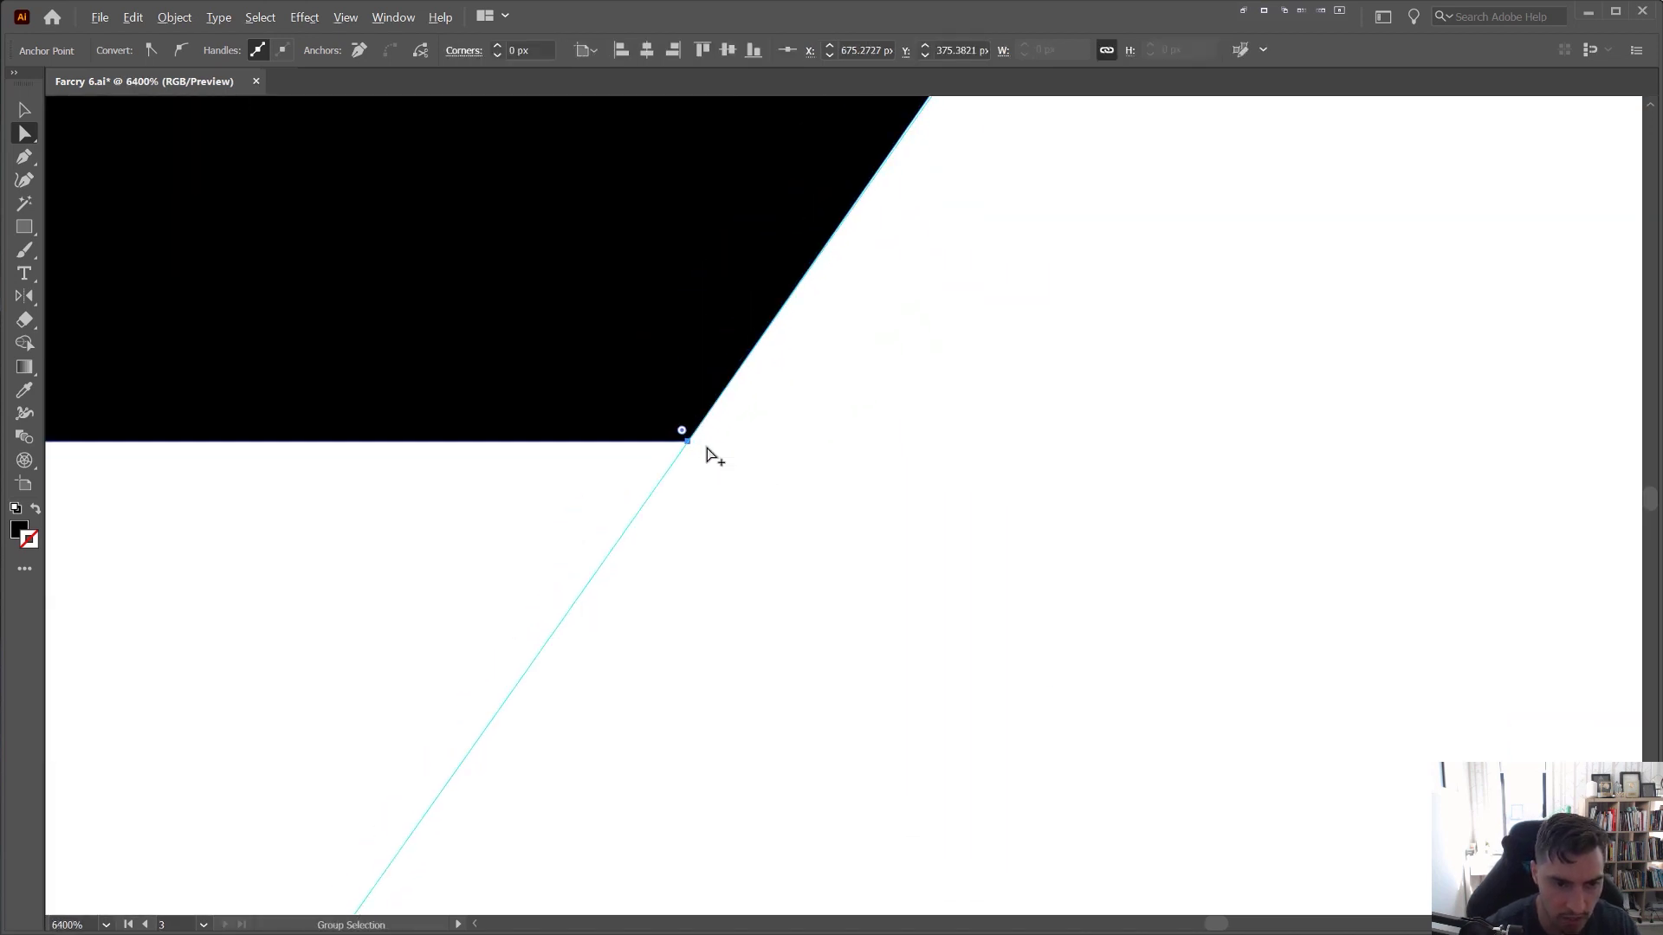
left_click_drag(927, 156, 764, 407)
left_click_drag(925, 300, 841, 438)
left_click_drag(1040, 221, 589, 850)
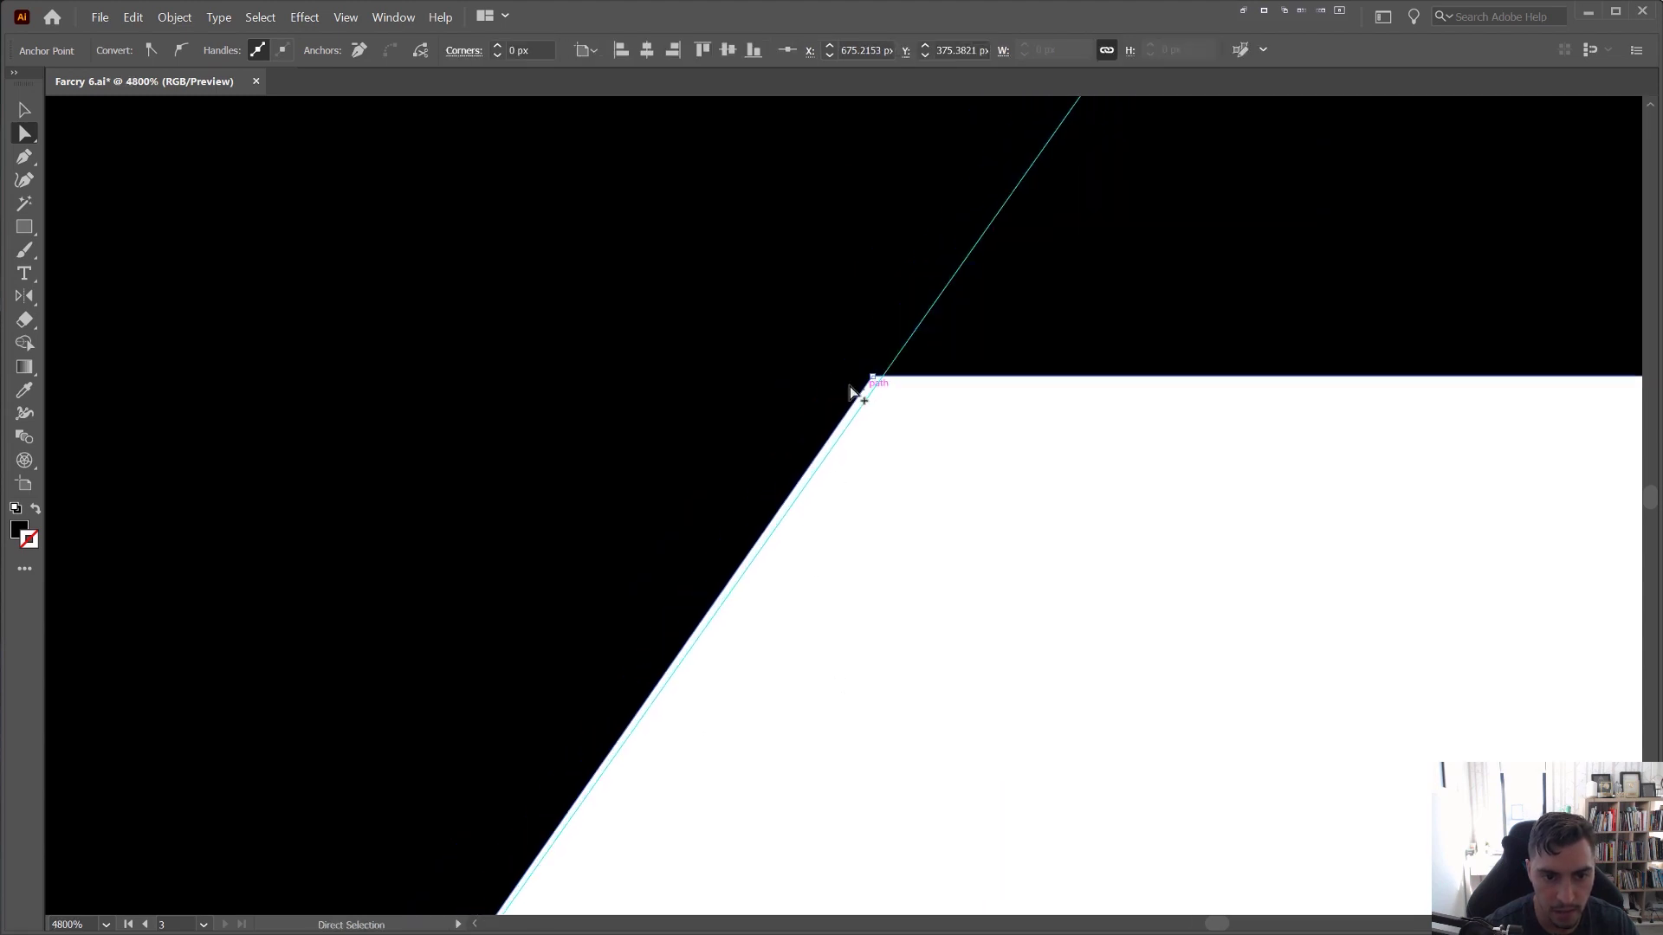
scroll(857, 383, "up", 1)
left_click_drag(853, 336, 864, 336)
scroll(869, 345, "down", 1)
- Adjust the tip anchor of the A's counter so it lies exactly on the diagonal guide
left_click_drag(1061, 169, 846, 442)
scroll(817, 487, "up", 1)
scroll(818, 487, "down", 4)
left_click_drag(996, 304, 749, 895)
scroll(1003, 444, "up", 4)
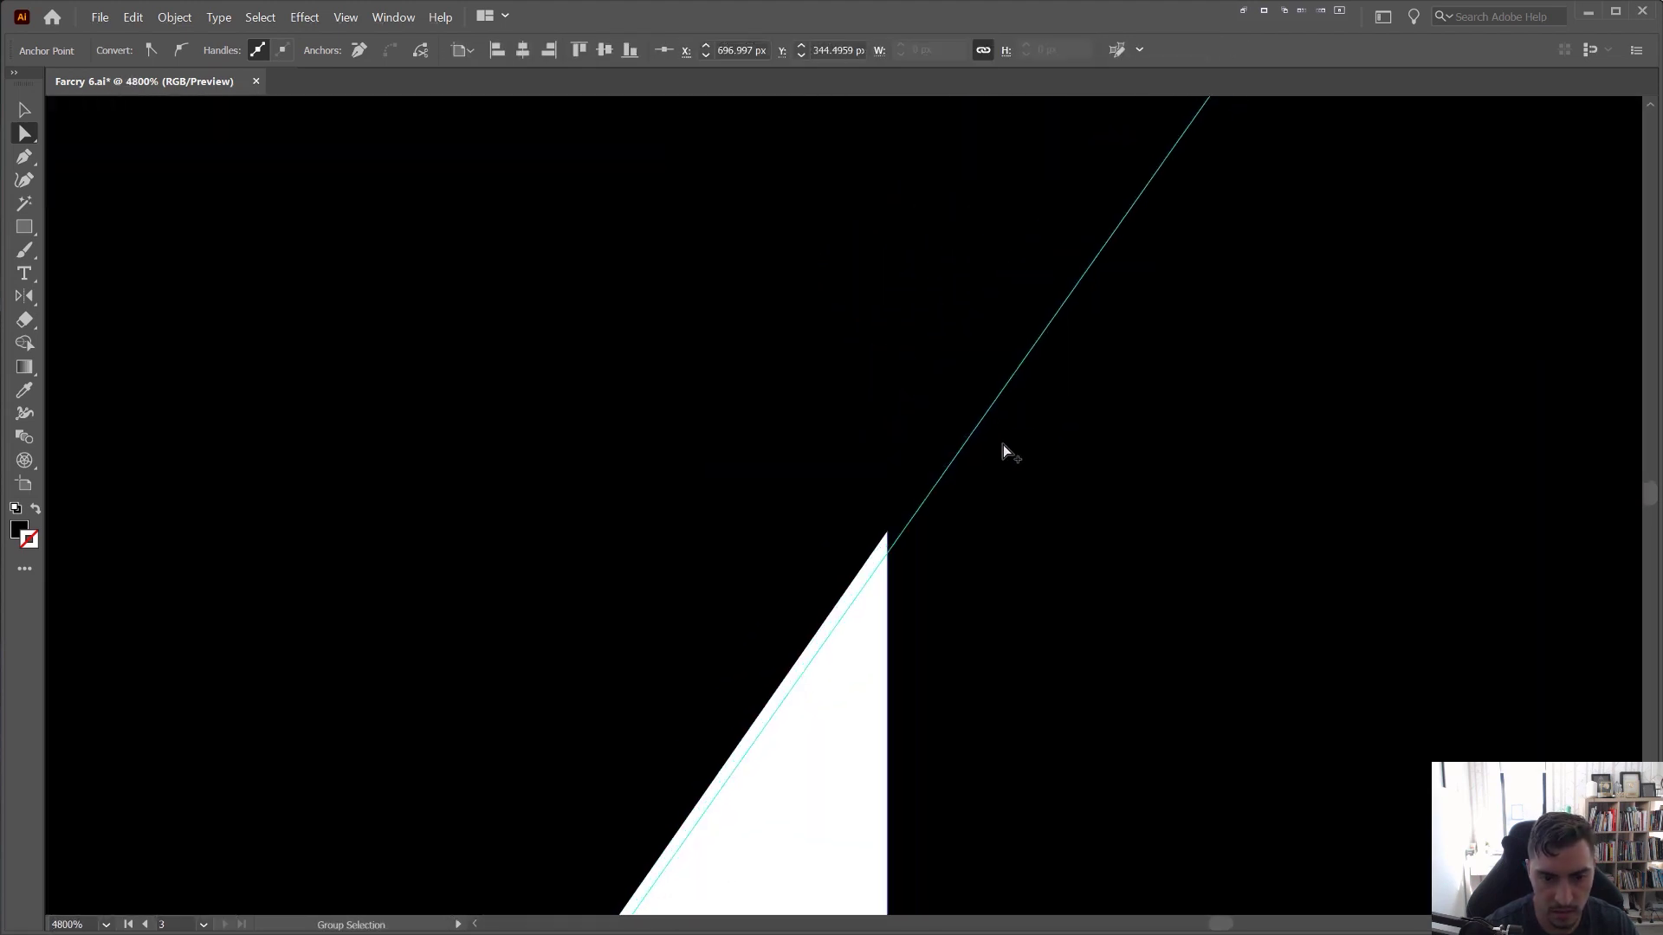
left_click_drag(1003, 444, 937, 457)
left_click_drag(823, 544, 841, 544)
scroll(839, 545, "down", 8)
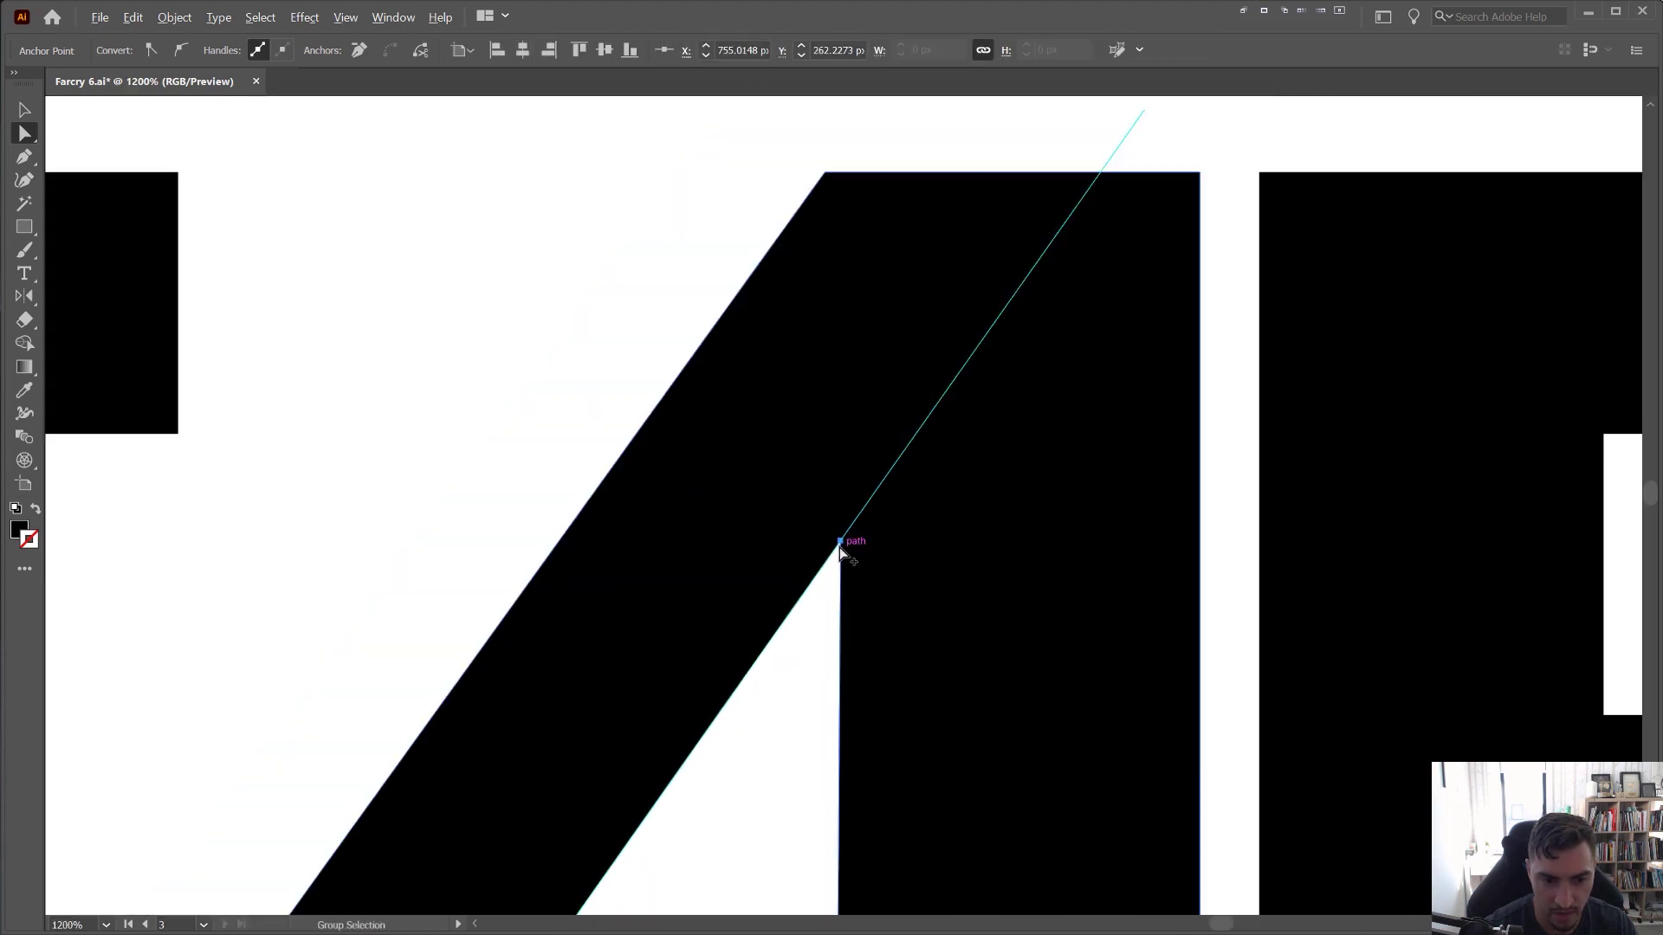
left_click_drag(880, 463, 936, 373)
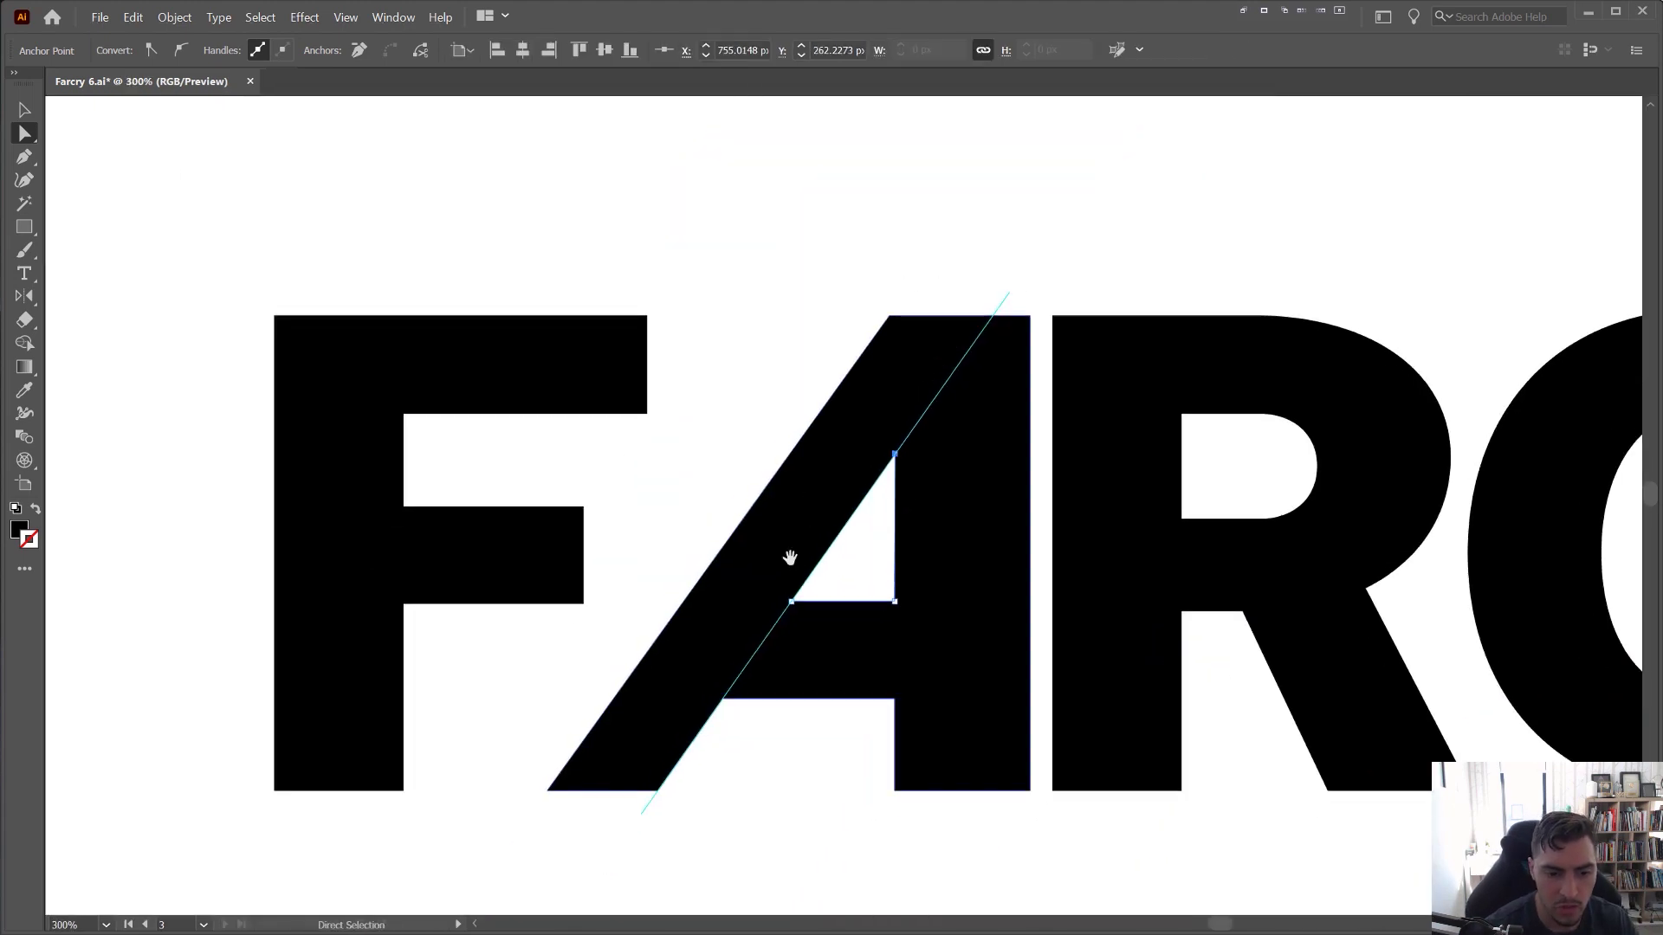
scroll(787, 557, "down", 3)
left_click_drag(730, 473, 686, 423)
key("ctrl+z")
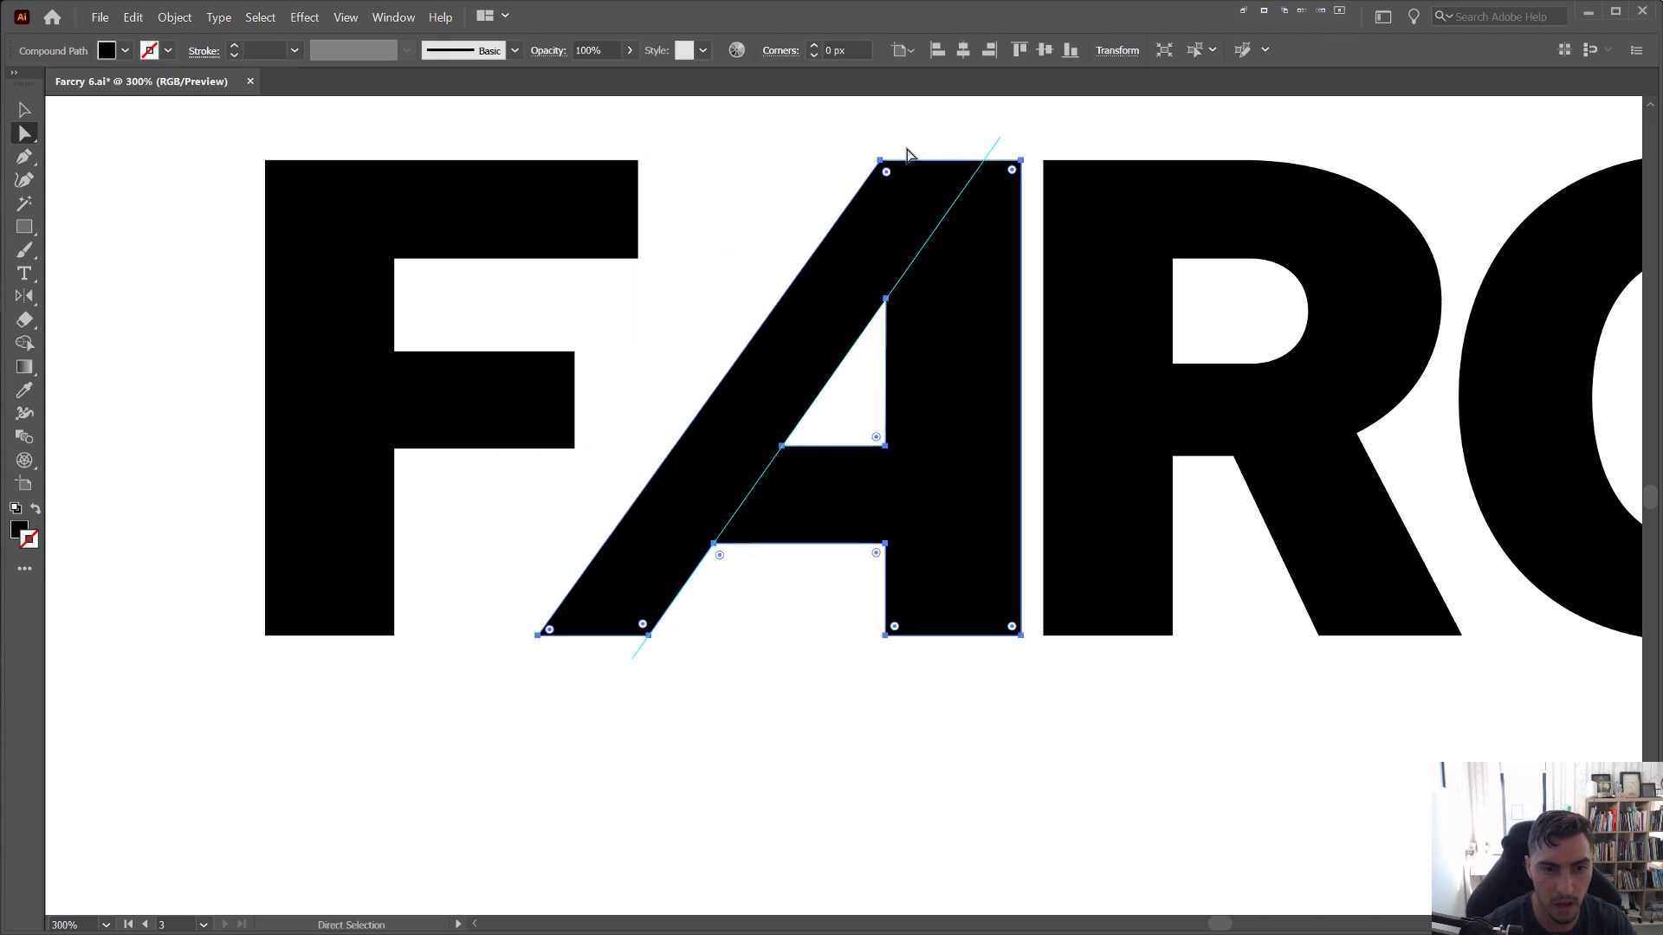
- Widen the A's diagonal stroke by shifting its outer top-left and bottom-left anchors about 8.5 px left
left_click(880, 160)
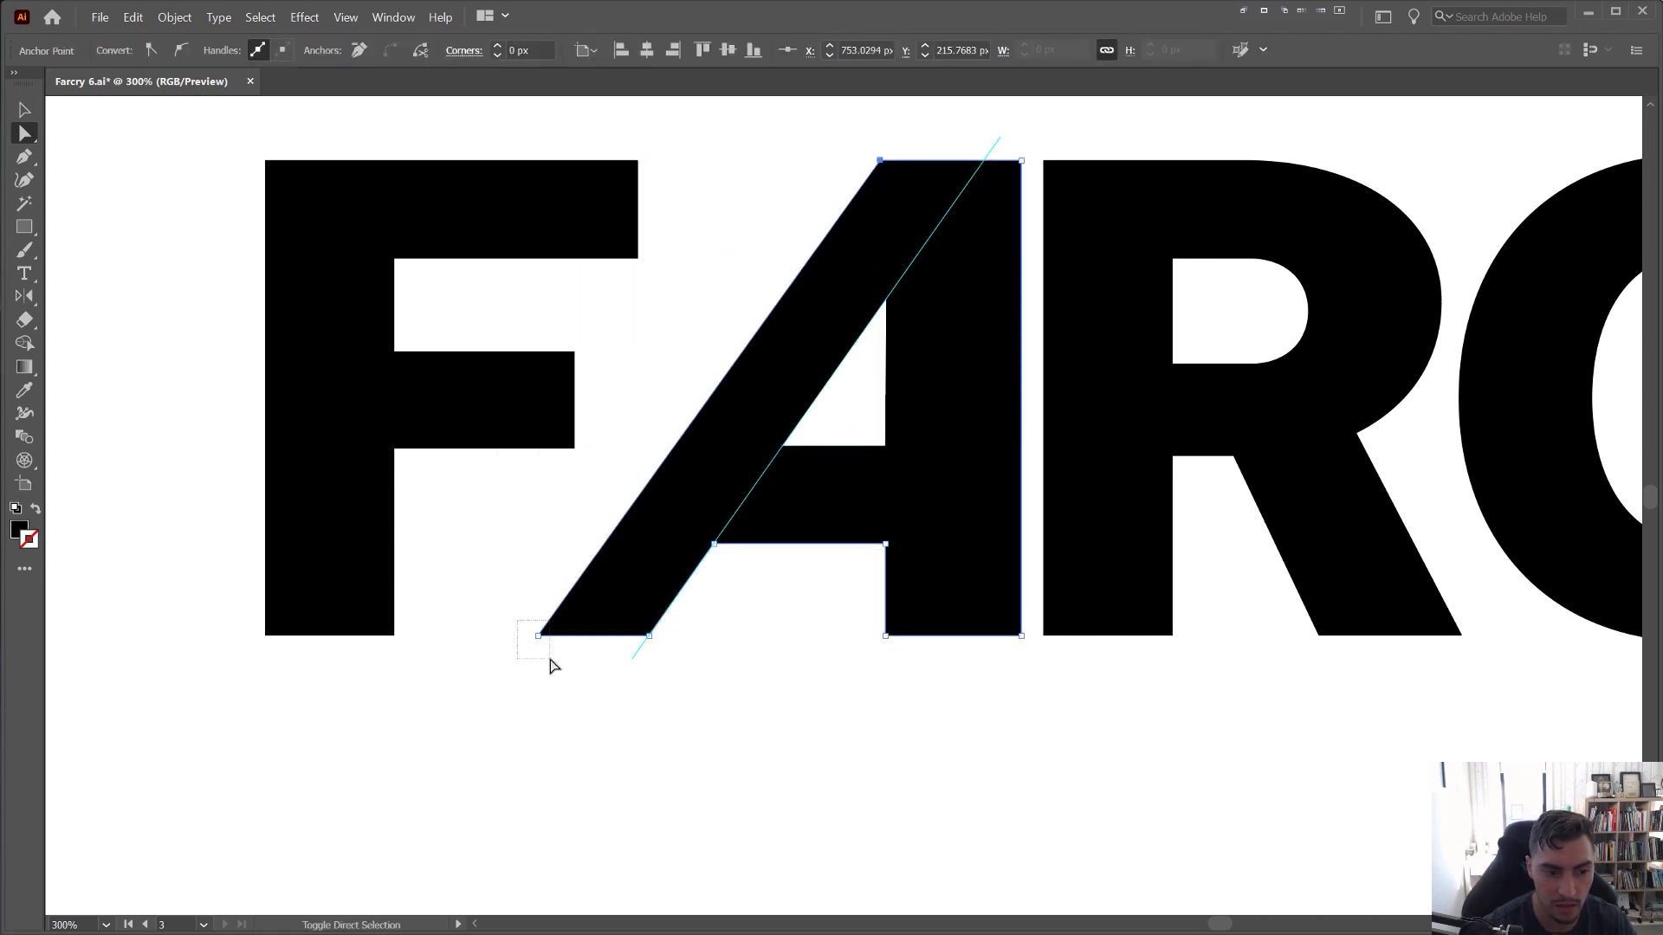
left_click_drag(550, 659, 549, 658)
key("Left")
key("Left")
key("Left")
key("Left")
key("Left")
key("Left")
key("Left")
key("Left")
key("Left")
key("Left")
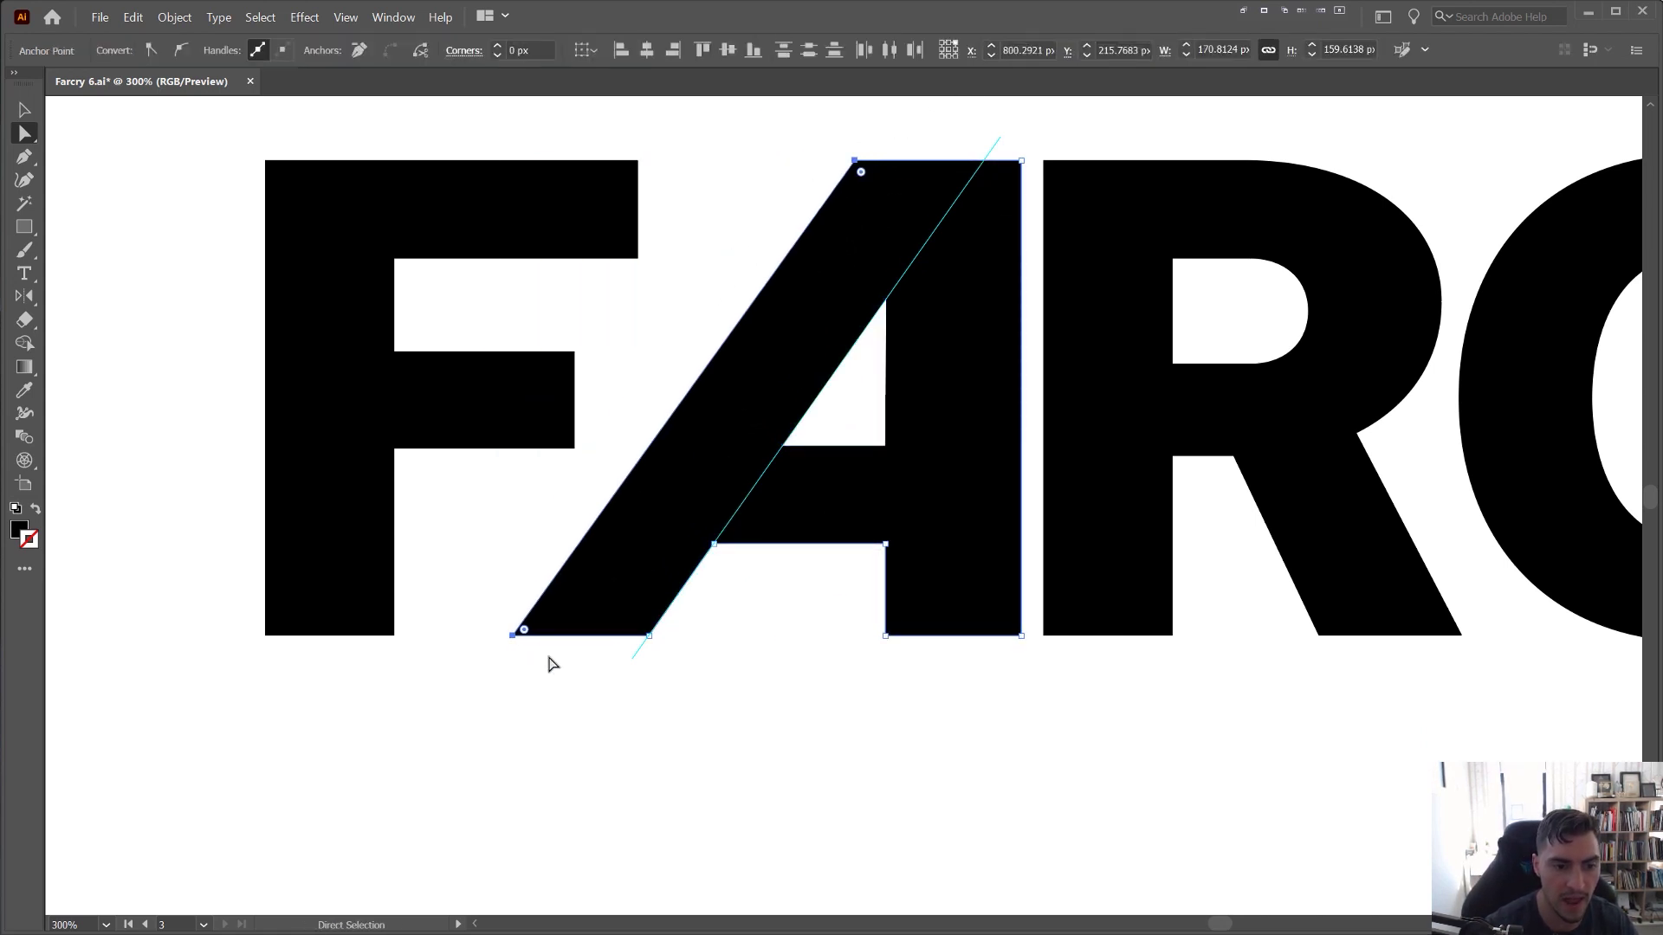
- Deselect the A and hide the guides
key("v")
left_click(768, 717)
key("ctrl+semicolon")
scroll(810, 665, "down", 1)
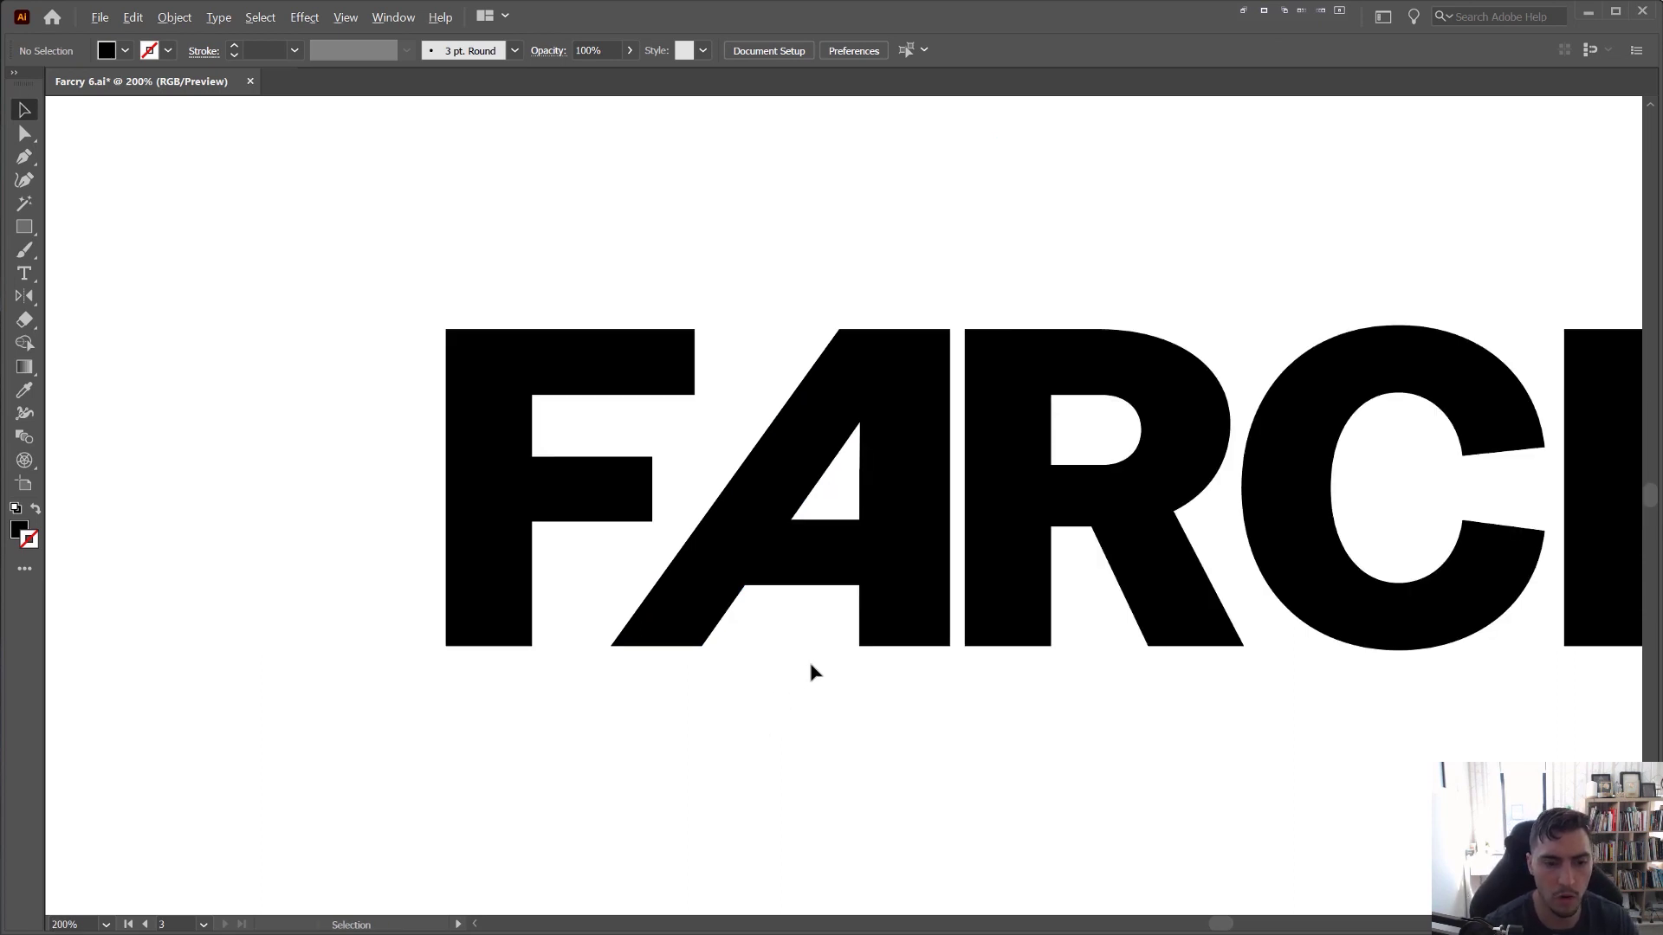
scroll(811, 663, "down", 3)
scroll(716, 612, "up", 4)
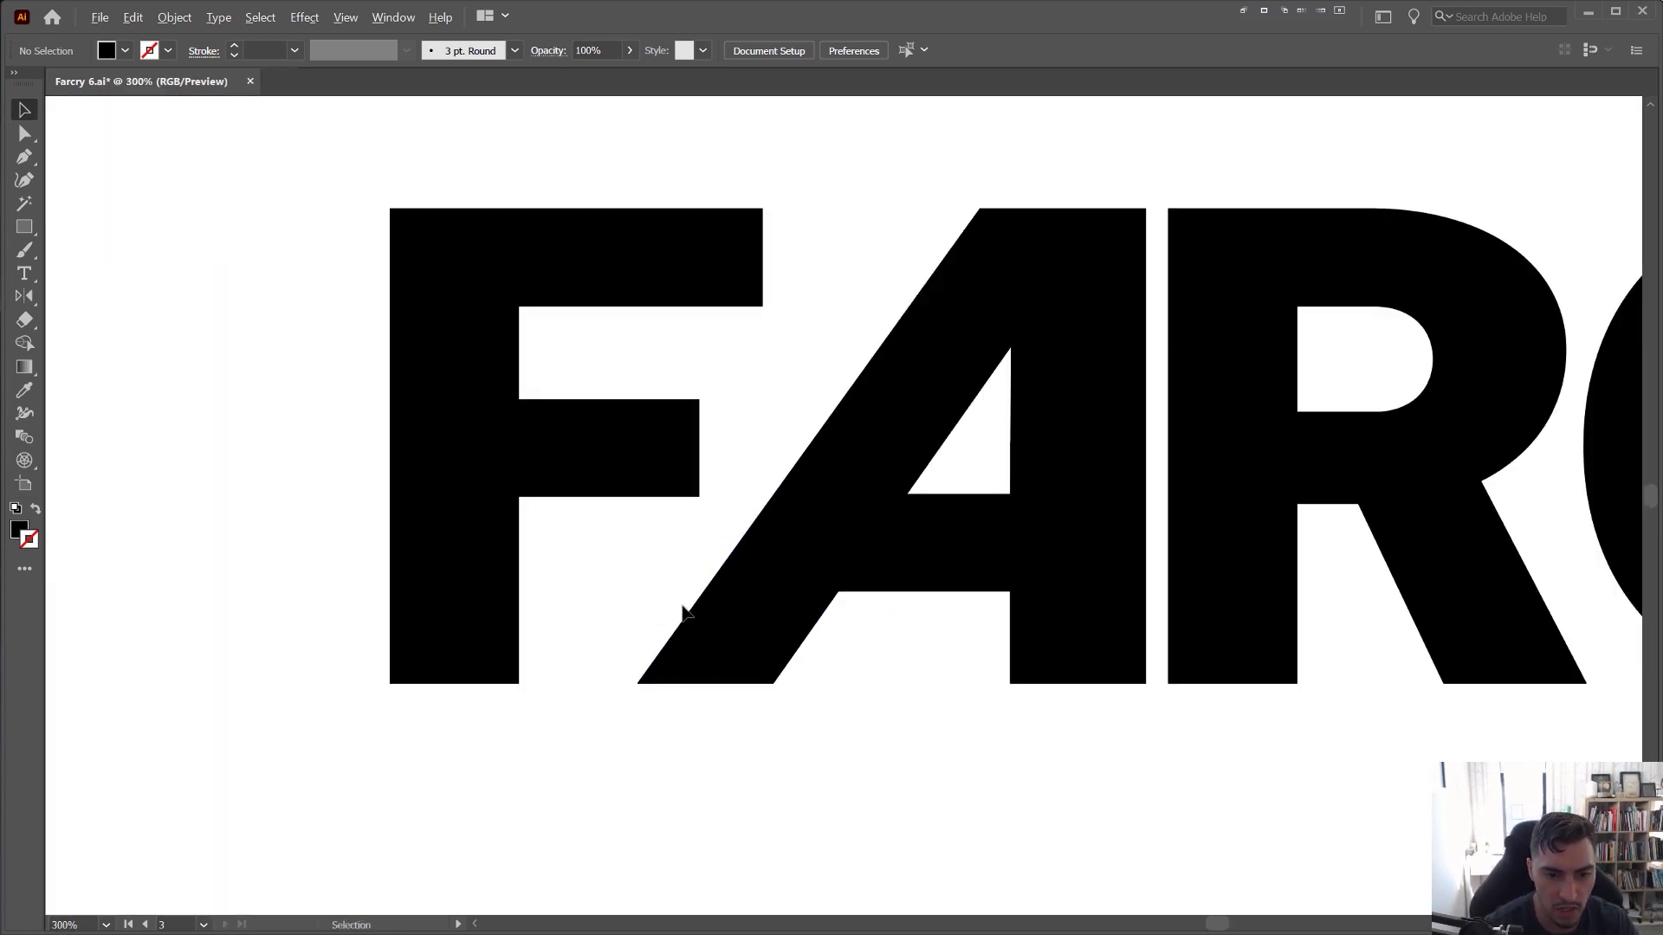
- Try to raise the two base anchors of the A's counter
left_click_drag(1113, 274, 928, 401)
left_click(946, 390)
scroll(945, 591, "down", 1)
scroll(767, 571, "up", 2)
key("a")
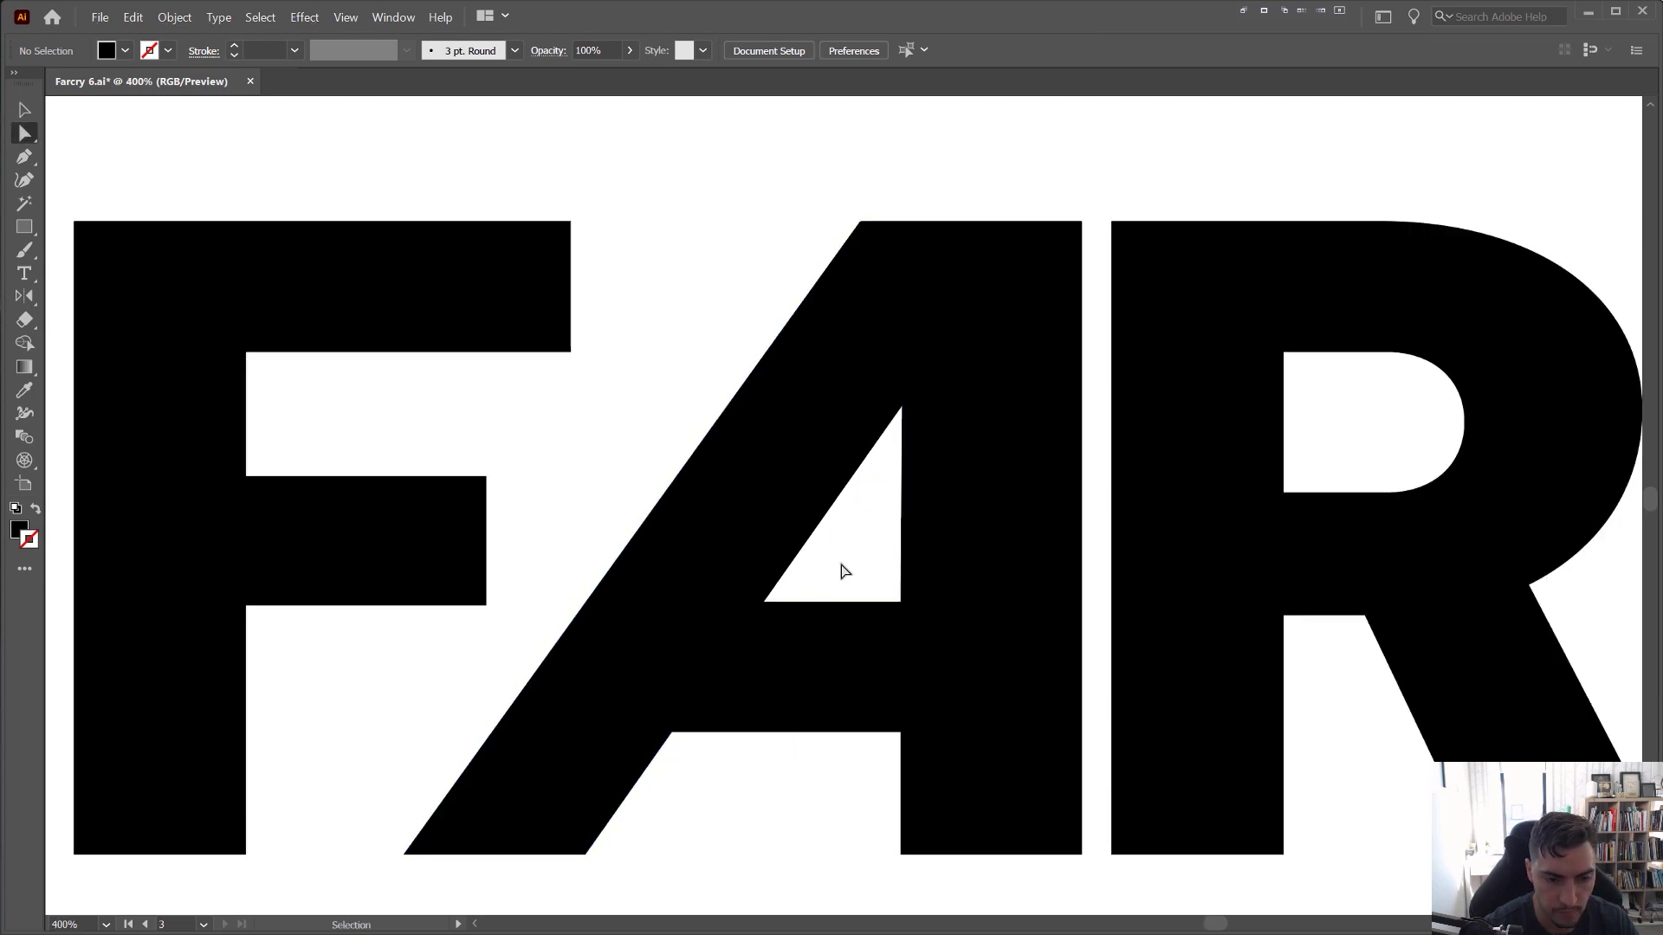
left_click_drag(838, 564, 923, 622)
key("shift+Up")
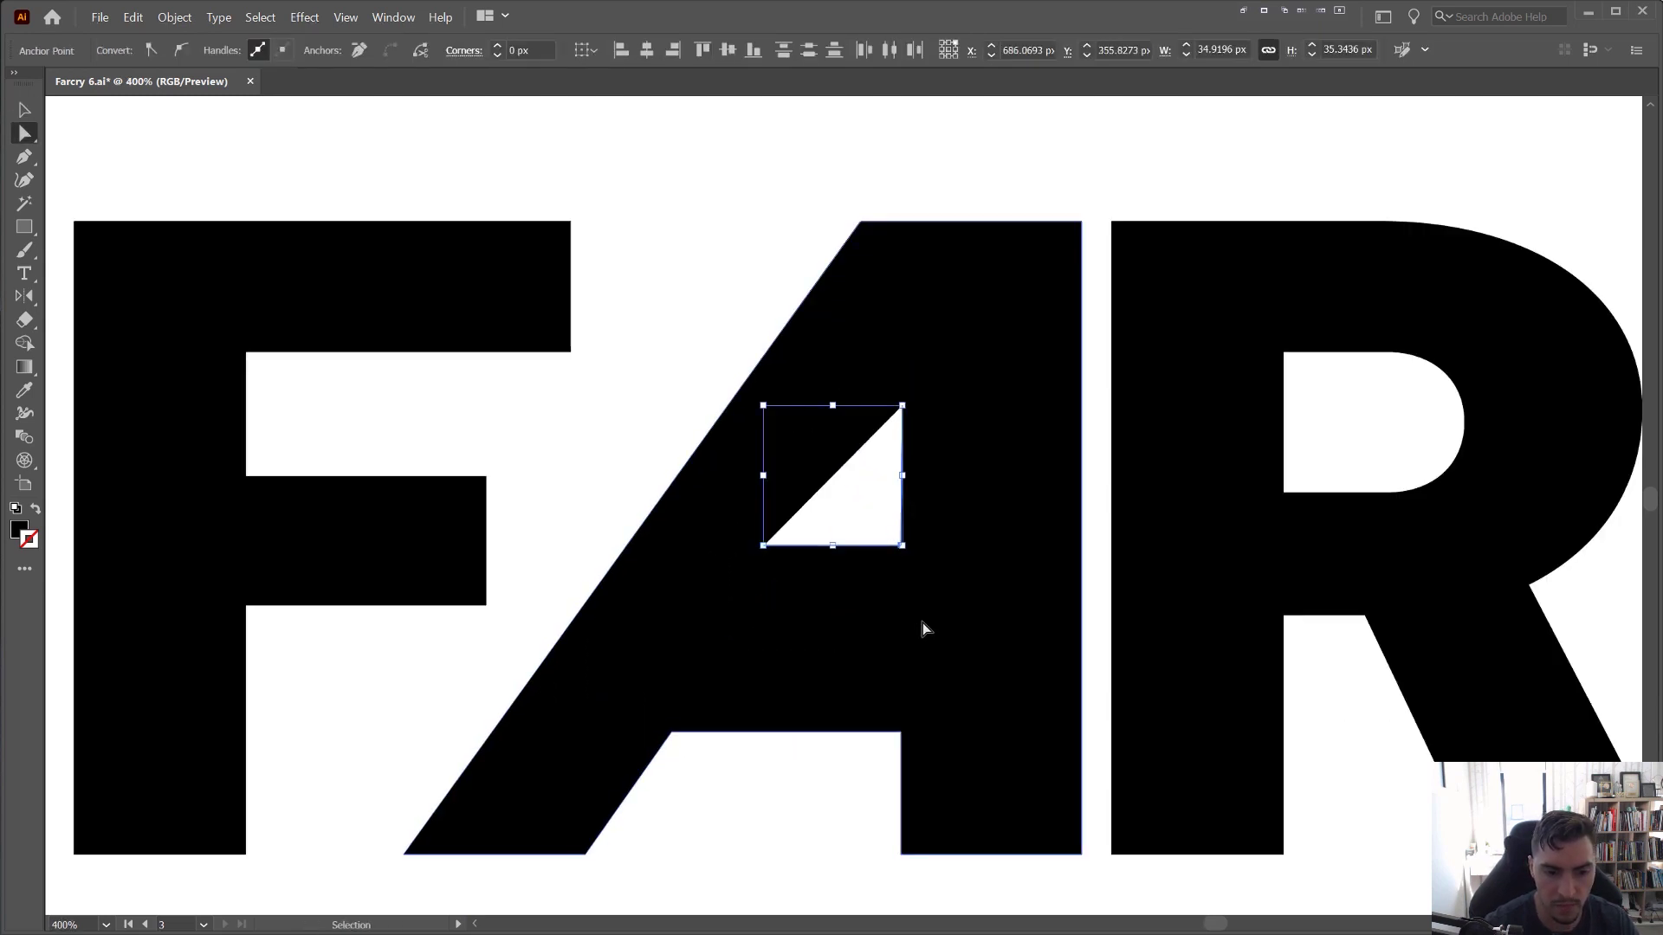
key("ctrl+z")
left_click(784, 790)
left_click_drag(787, 802, 736, 643)
scroll(736, 643, "down", 1)
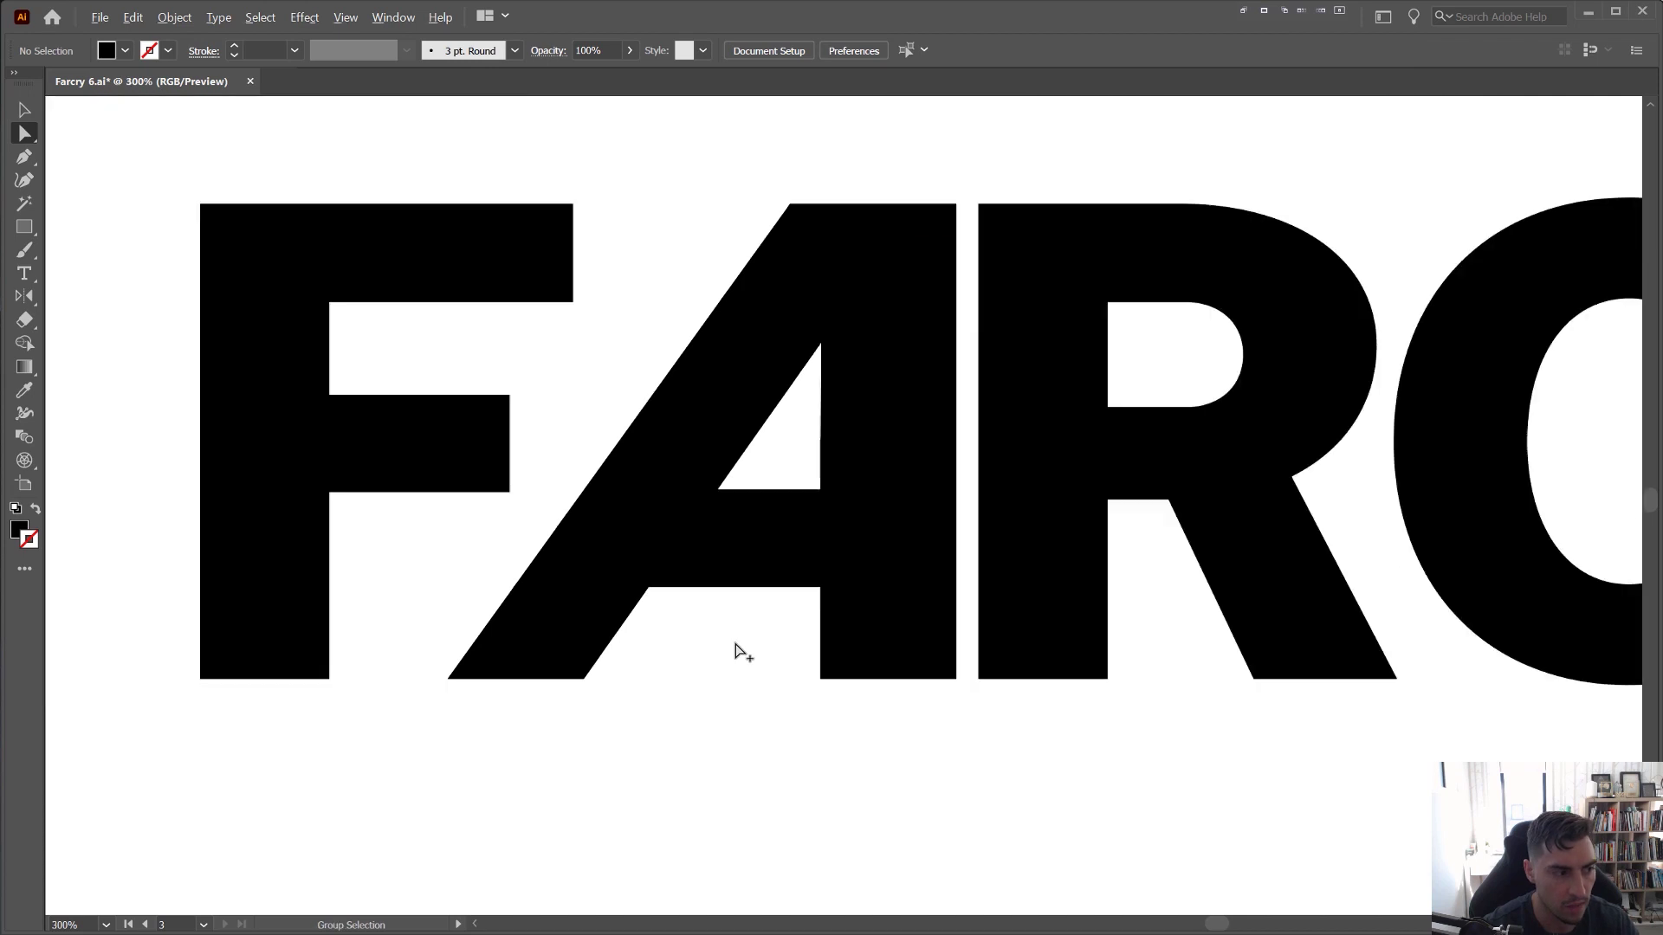
- Move the F right toward the A and lengthen its upper arm by shifting the end anchors right, undoing the last anchor change
key("v")
left_click(547, 251)
left_click(585, 109)
key("a")
left_click_drag(339, 271, 387, 273)
left_click_drag(693, 171, 594, 354)
key("ctrl+z")
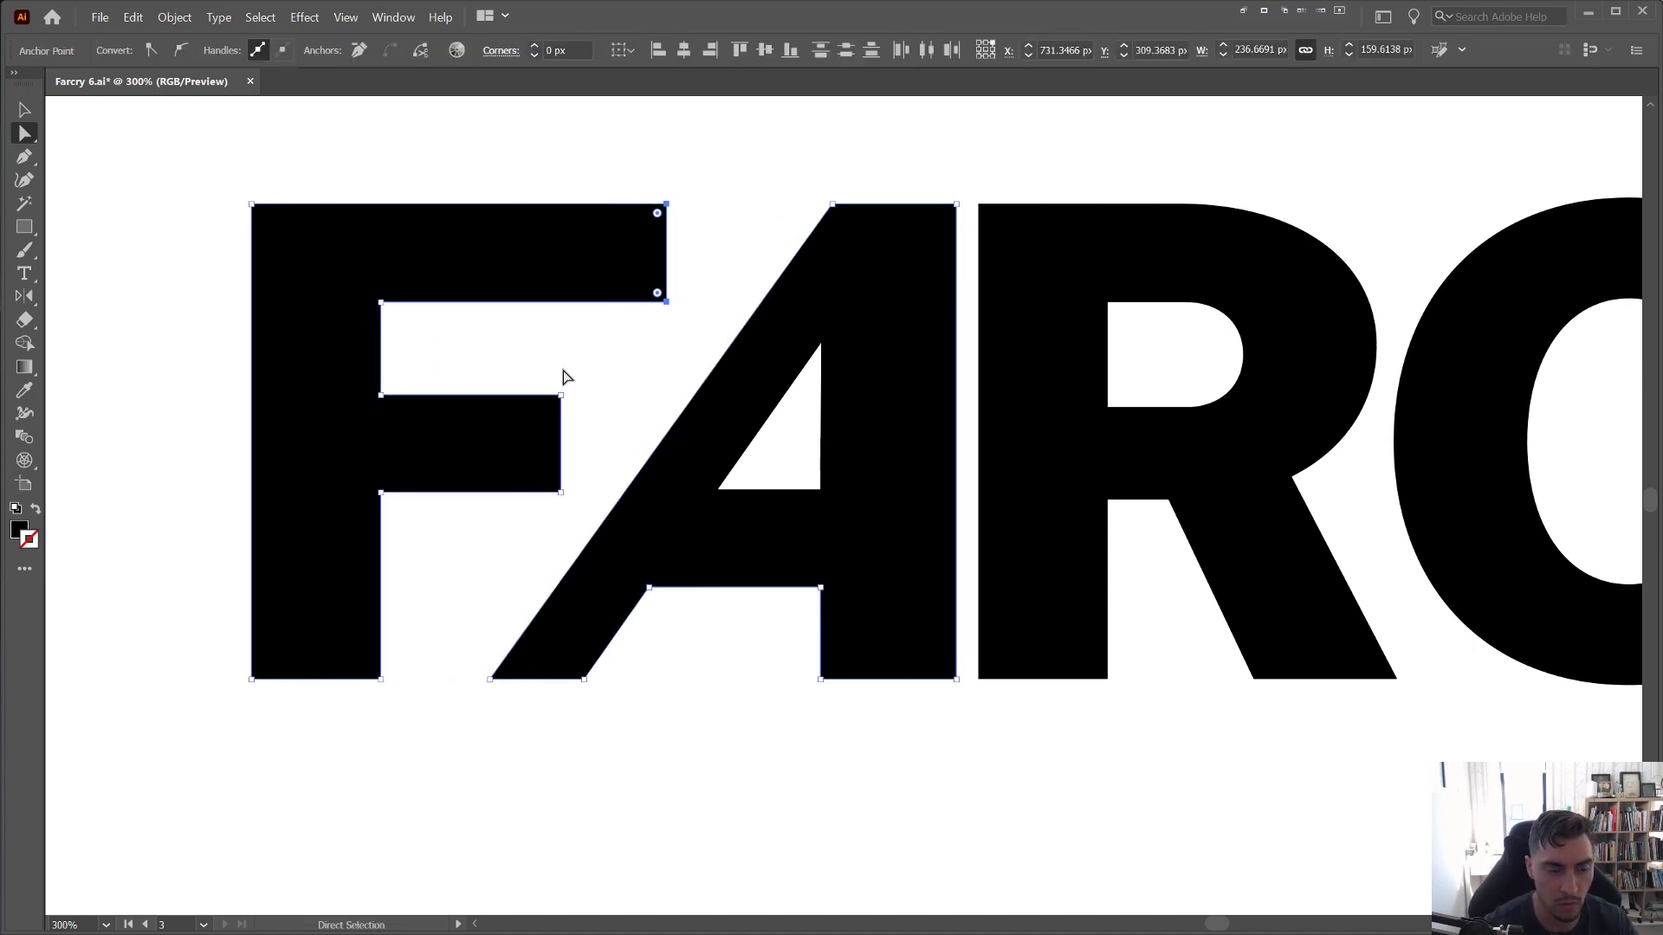
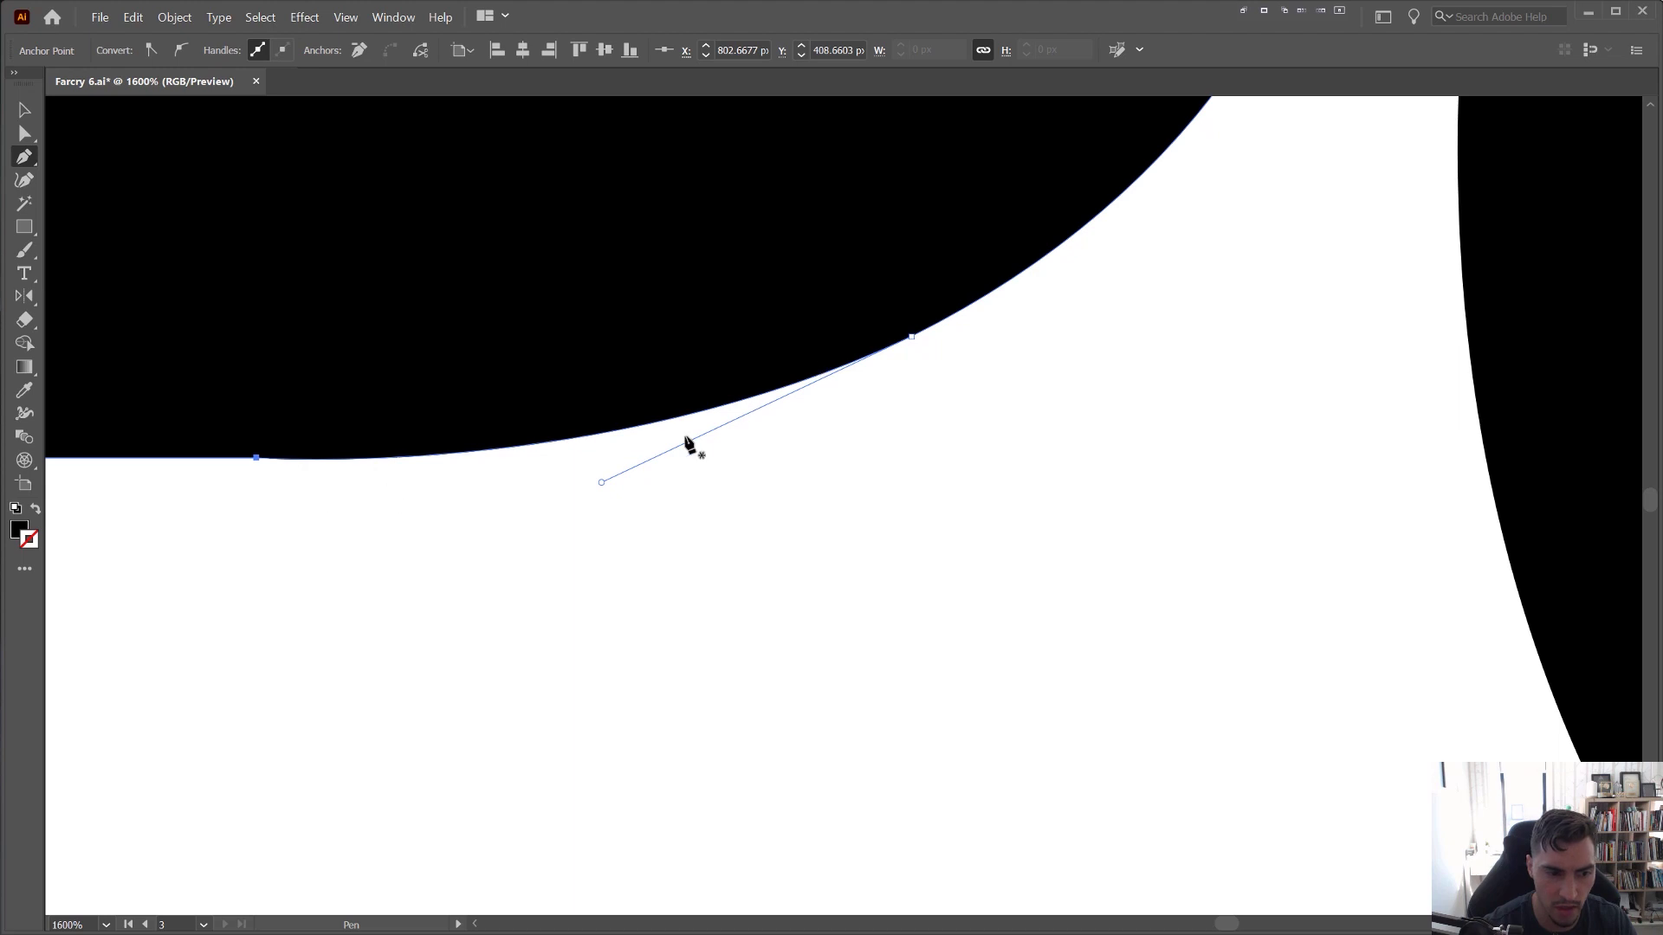
- Shorten the direction handle on the underside of the first R's bowl to reshape the curve toward the stem, and deselect the letter
left_click_drag(601, 482, 688, 442)
left_click(279, 455, "alt")
scroll(263, 433, "up", 1)
scroll(463, 505, "down", 7)
key("v")
left_click(529, 560)
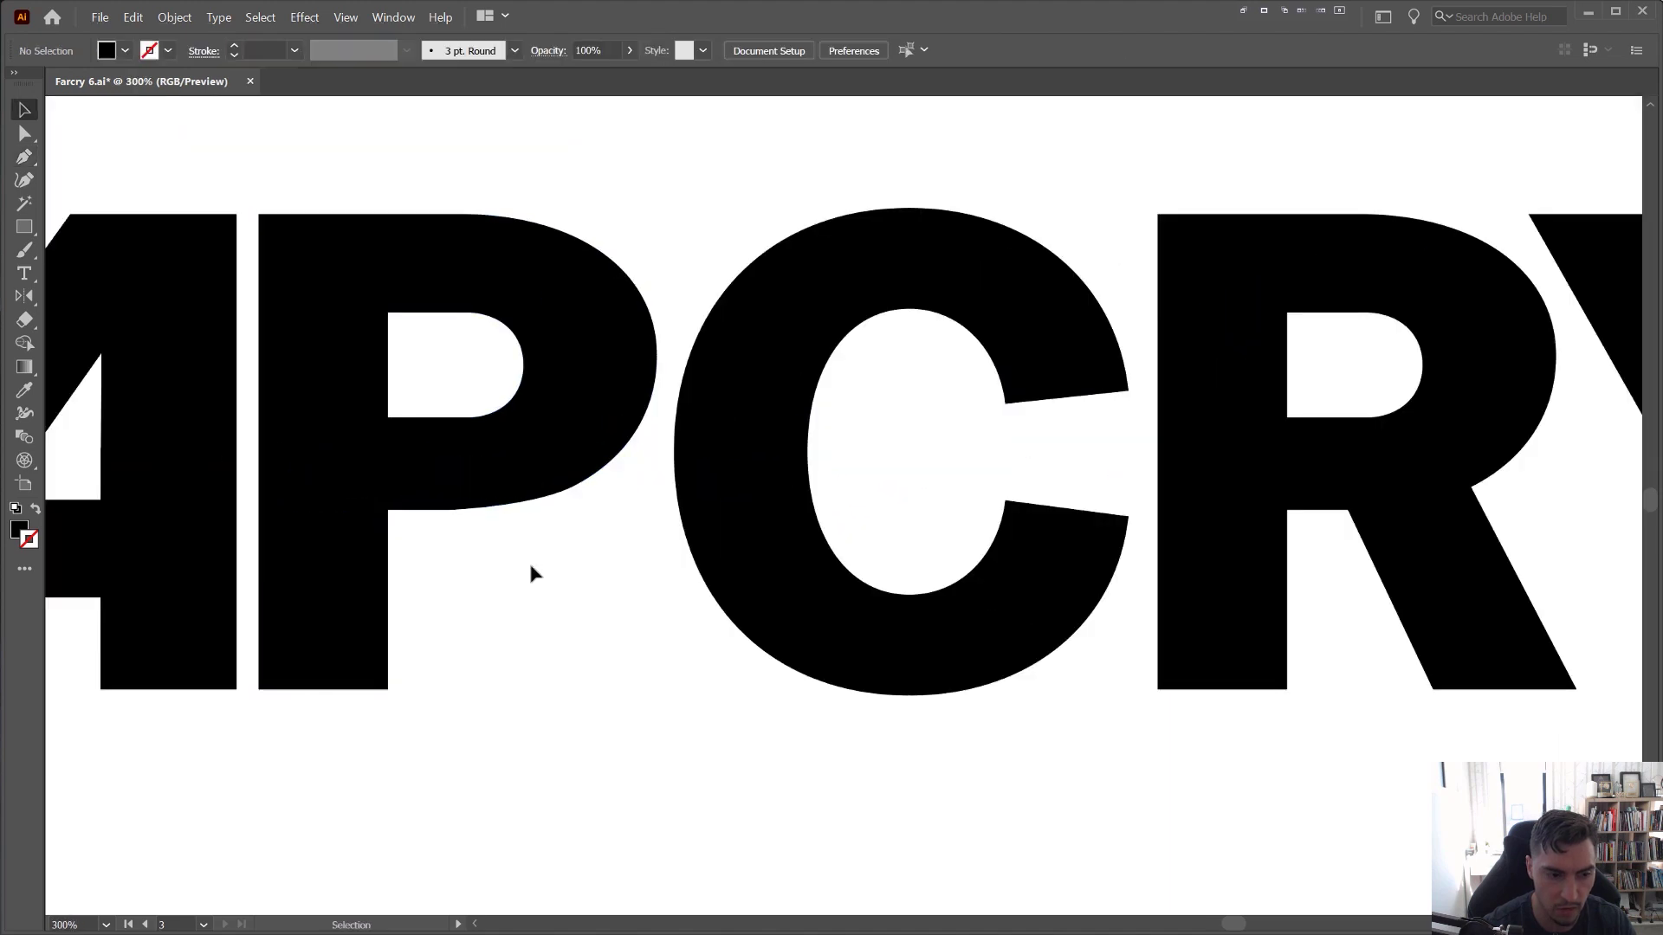
left_click_drag(528, 554, 655, 545)
left_click_drag(609, 479, 688, 459)
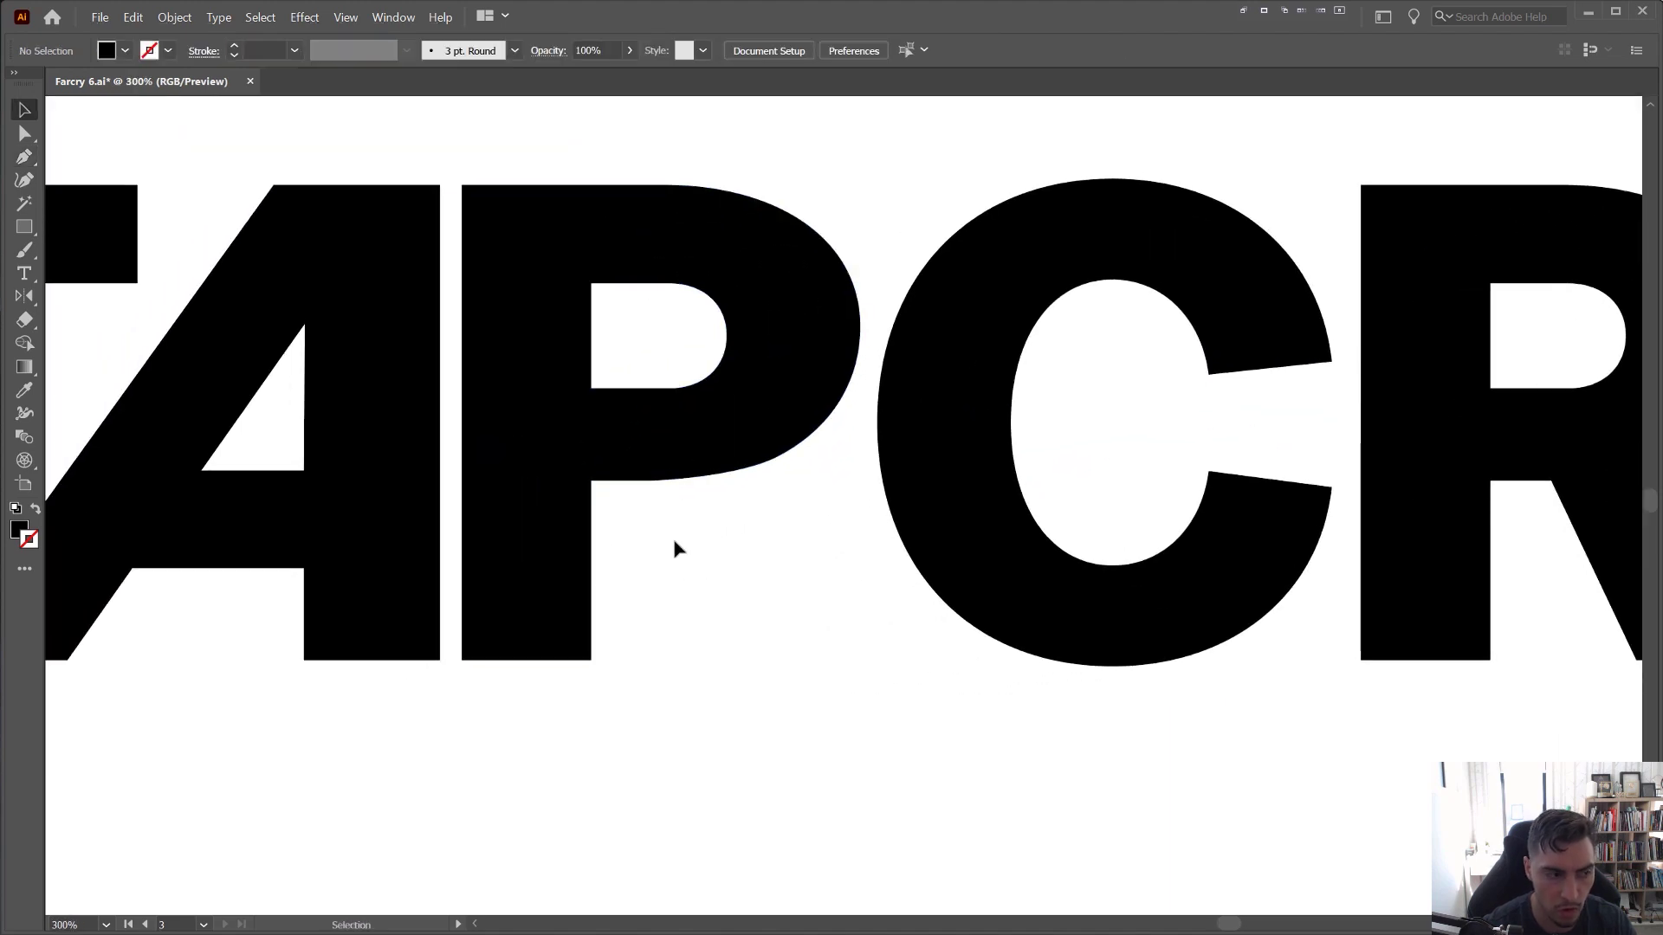
left_click_drag(741, 549, 800, 519)
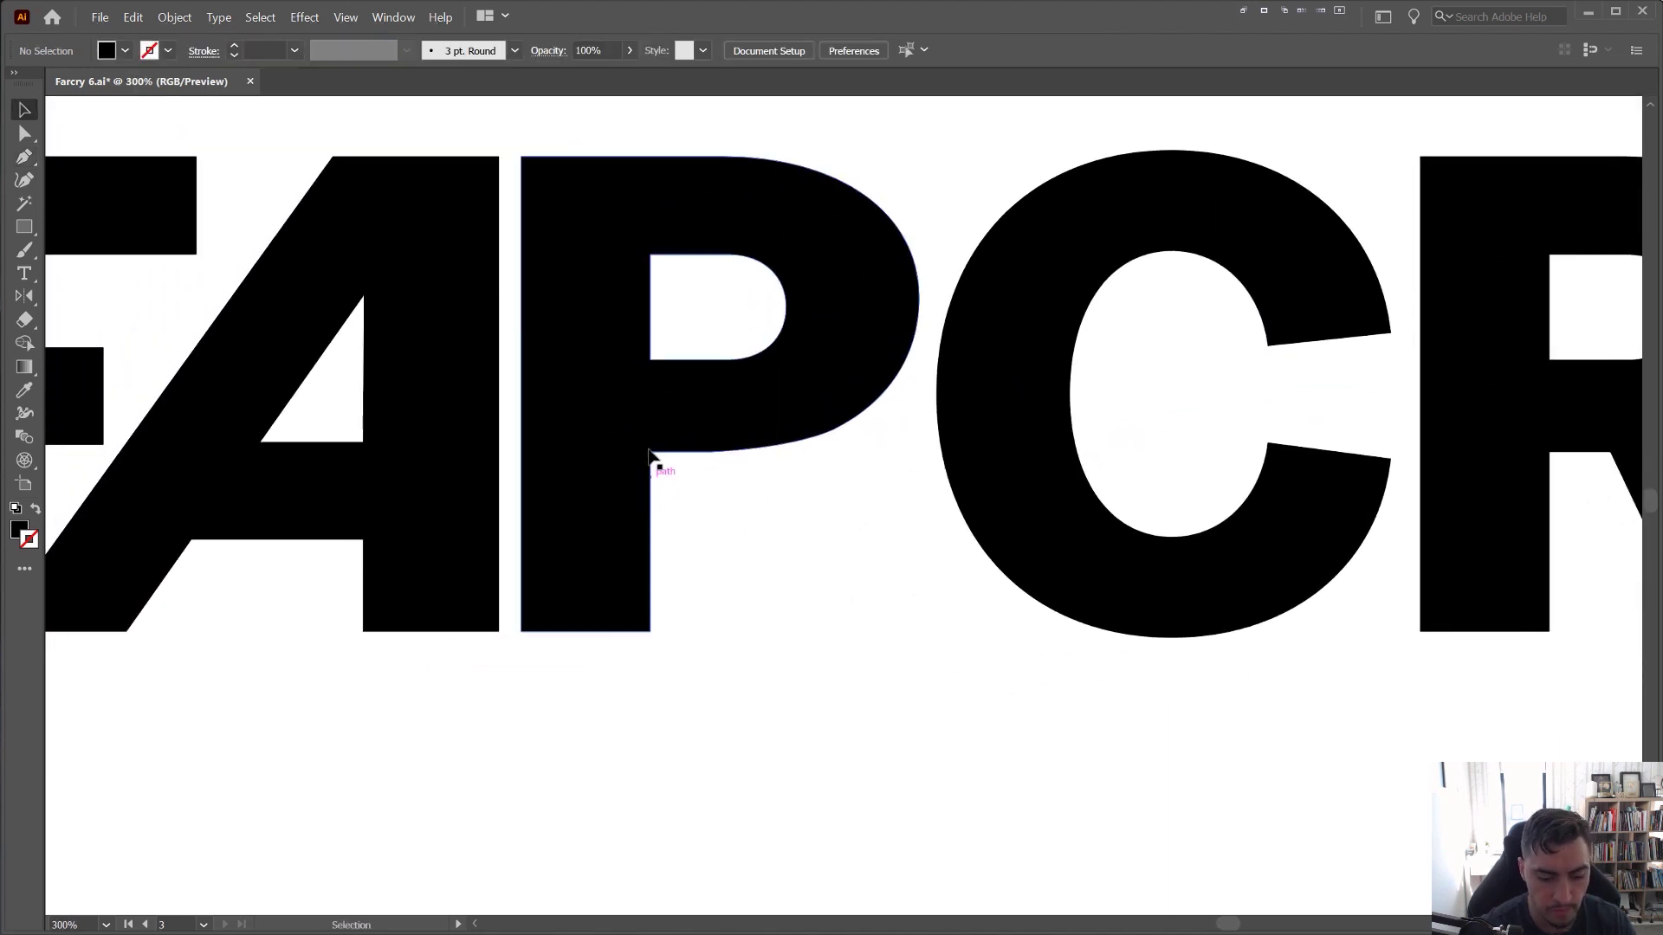
- Draw a rectangle about 45 by 69 px below the first R's bowl, shift it left over the stem and fill it orange
mouse_move(666, 425)
left_mouse_down()
mouse_move(818, 638)
mouse_move(800, 632)
left_mouse_up()
key("v")
left_click_drag(779, 564, 662, 563)
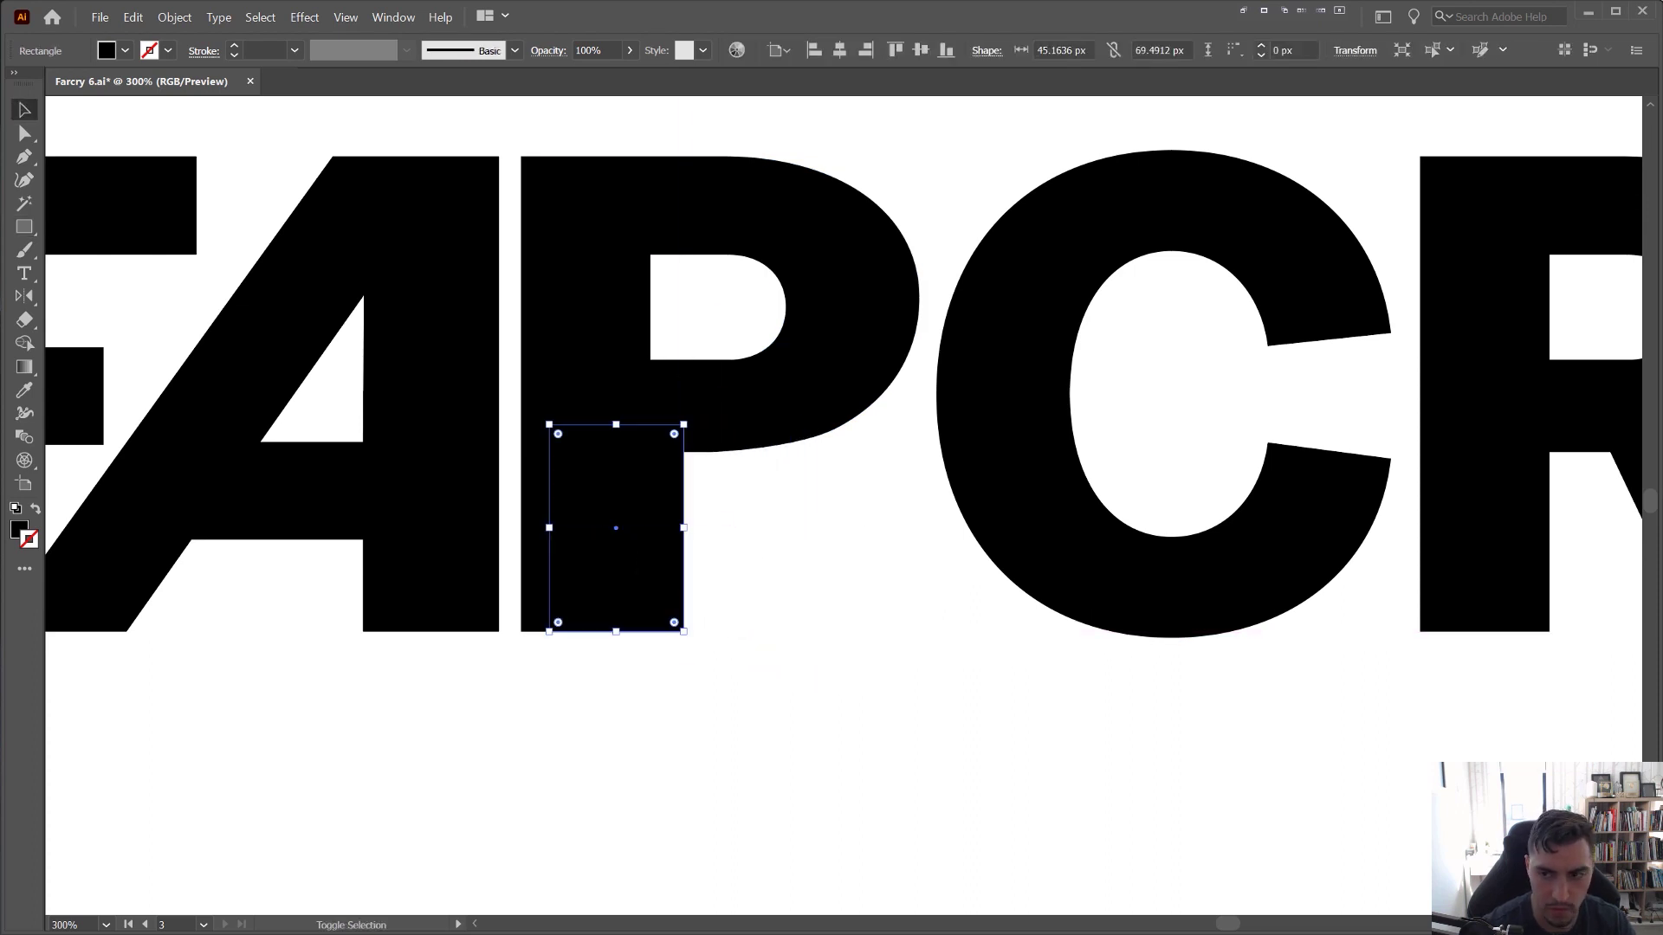
scroll(789, 542, "up", 2)
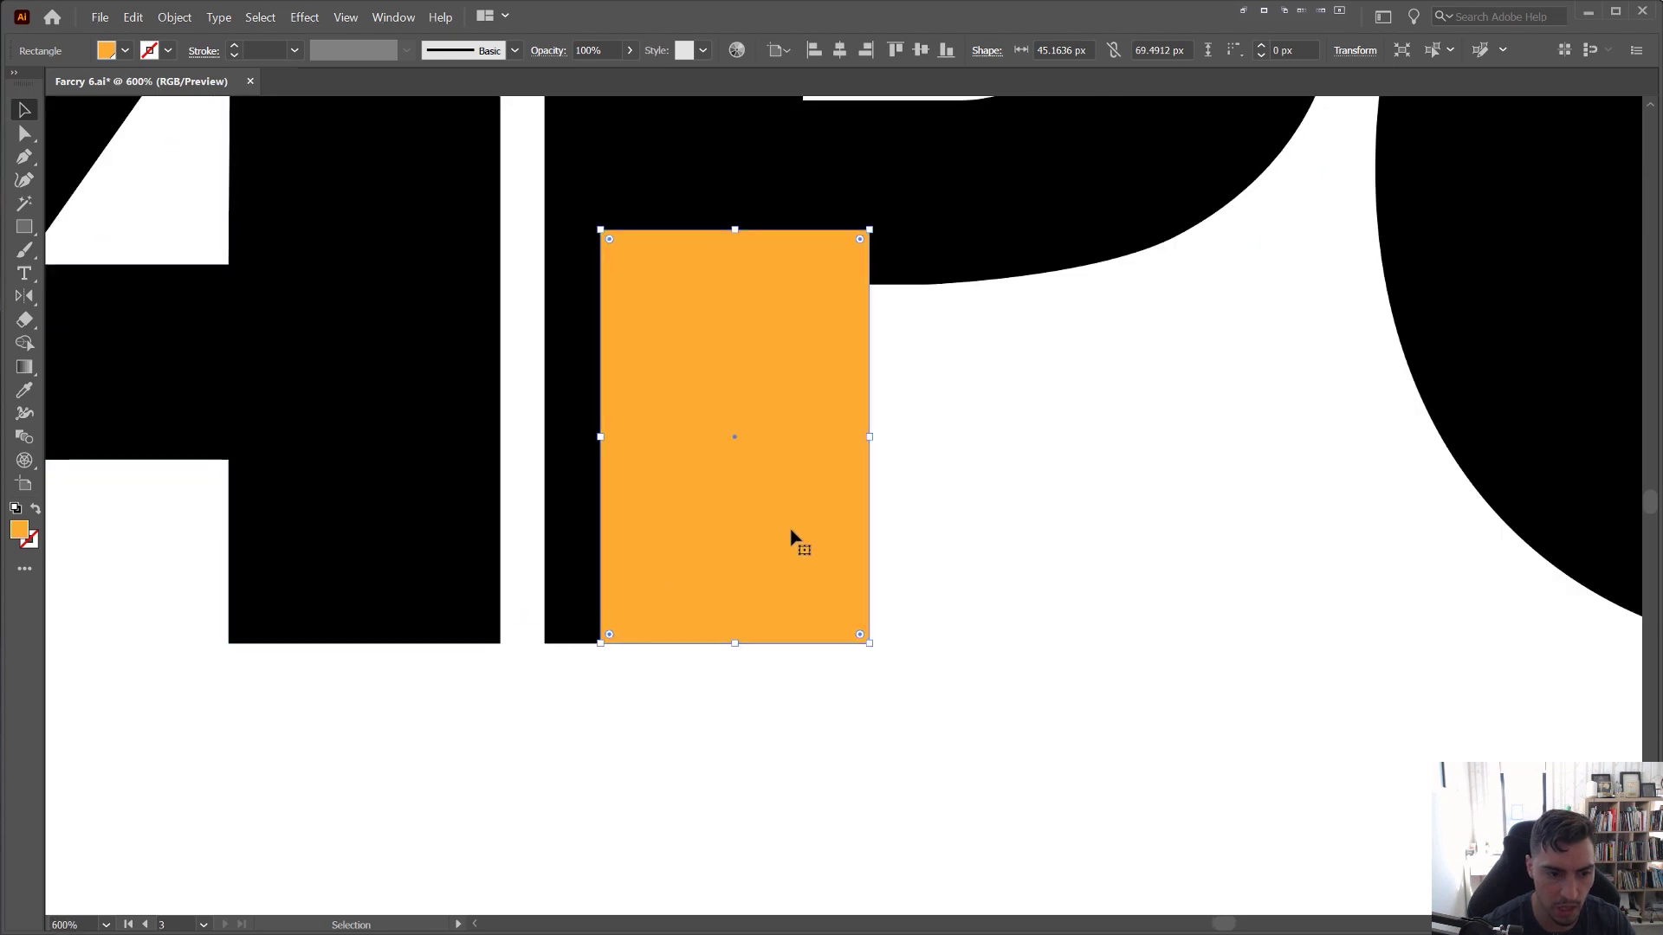
- Resize the orange rectangle to the R stem's width and a height of about 63 px, lowering its top edge to the bowl's underside
left_click_drag(787, 529, 737, 530)
mouse_move(815, 437)
left_mouse_down()
mouse_move(772, 438)
mouse_move(804, 435)
left_mouse_up()
scroll(735, 468, "down", 1)
left_click_drag(724, 475, 802, 490)
mouse_move(772, 340)
left_mouse_down()
mouse_move(780, 375)
mouse_move(816, 373)
mouse_move(771, 366)
left_mouse_up()
- Slant the orange shape into the R's diagonal leg by shifting its two bottom anchors right, to about 94 px overall width
key("a")
left_click(859, 374, "shift")
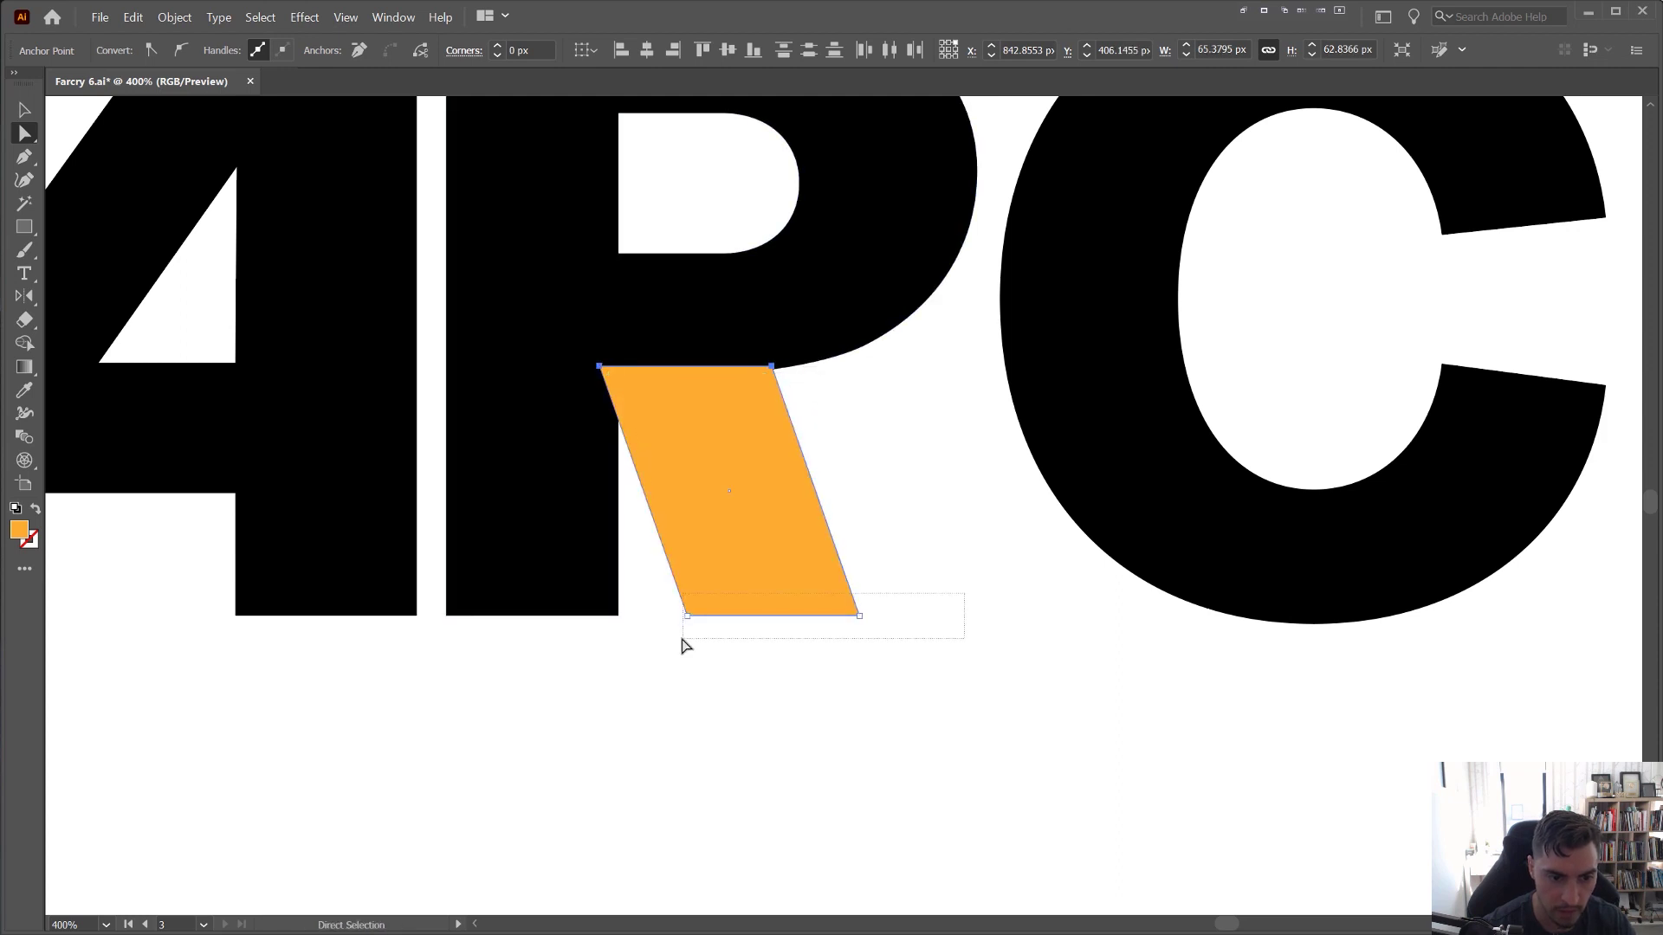
key("shift+Right")
key("shift+Right")
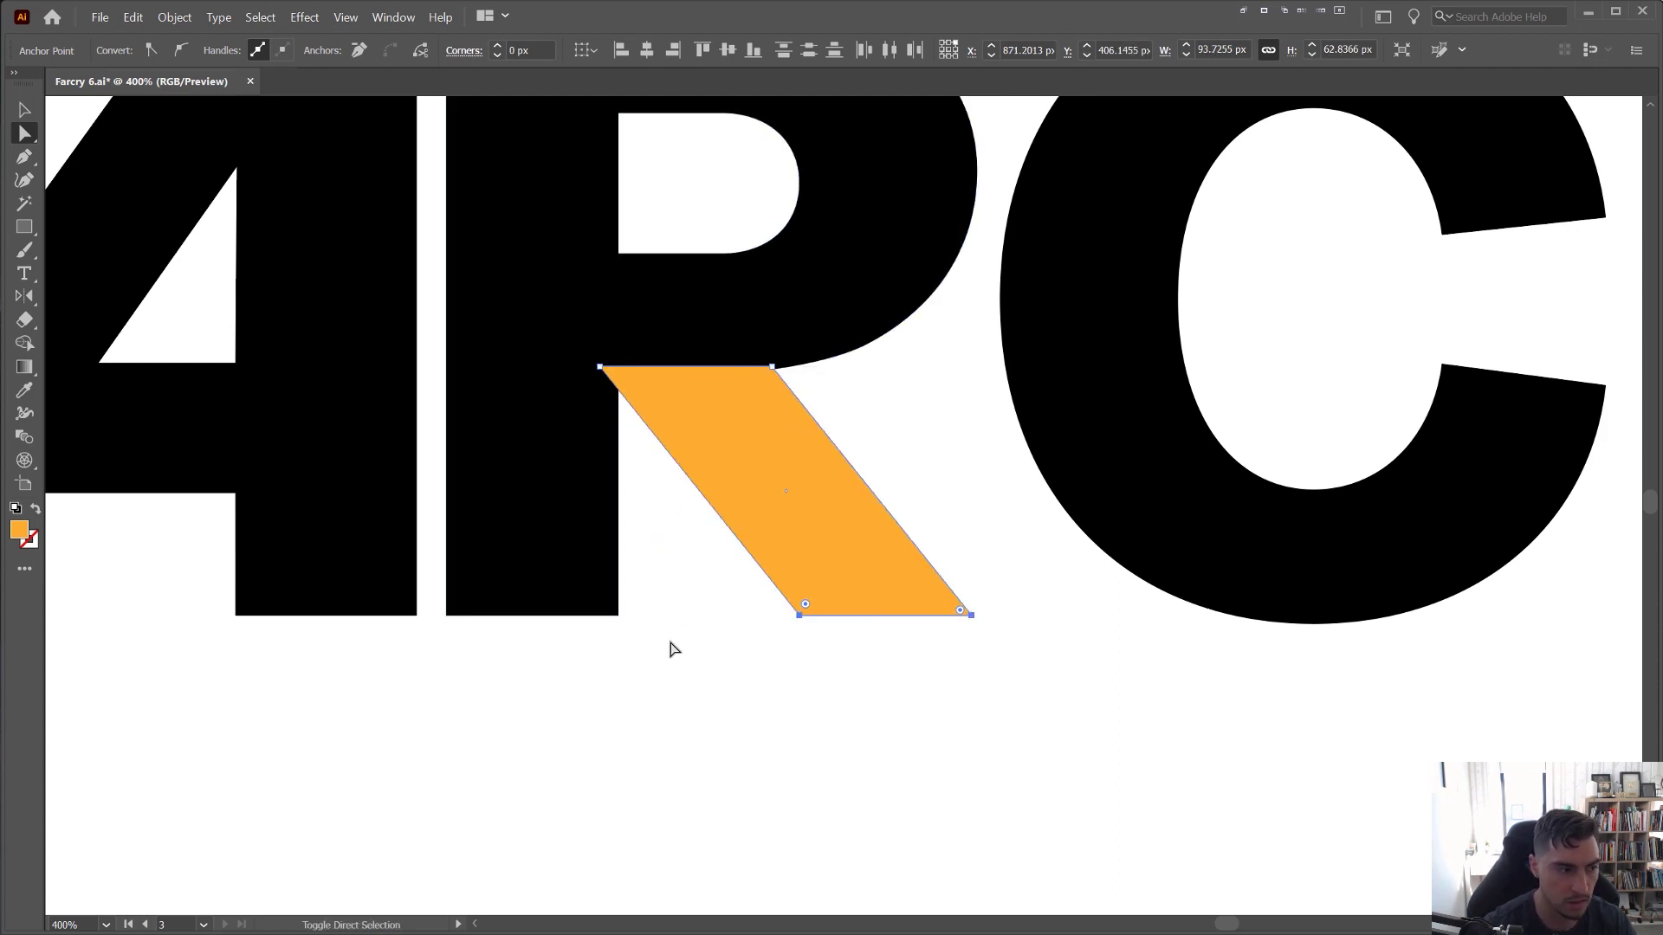
left_click_drag(807, 335, 714, 330)
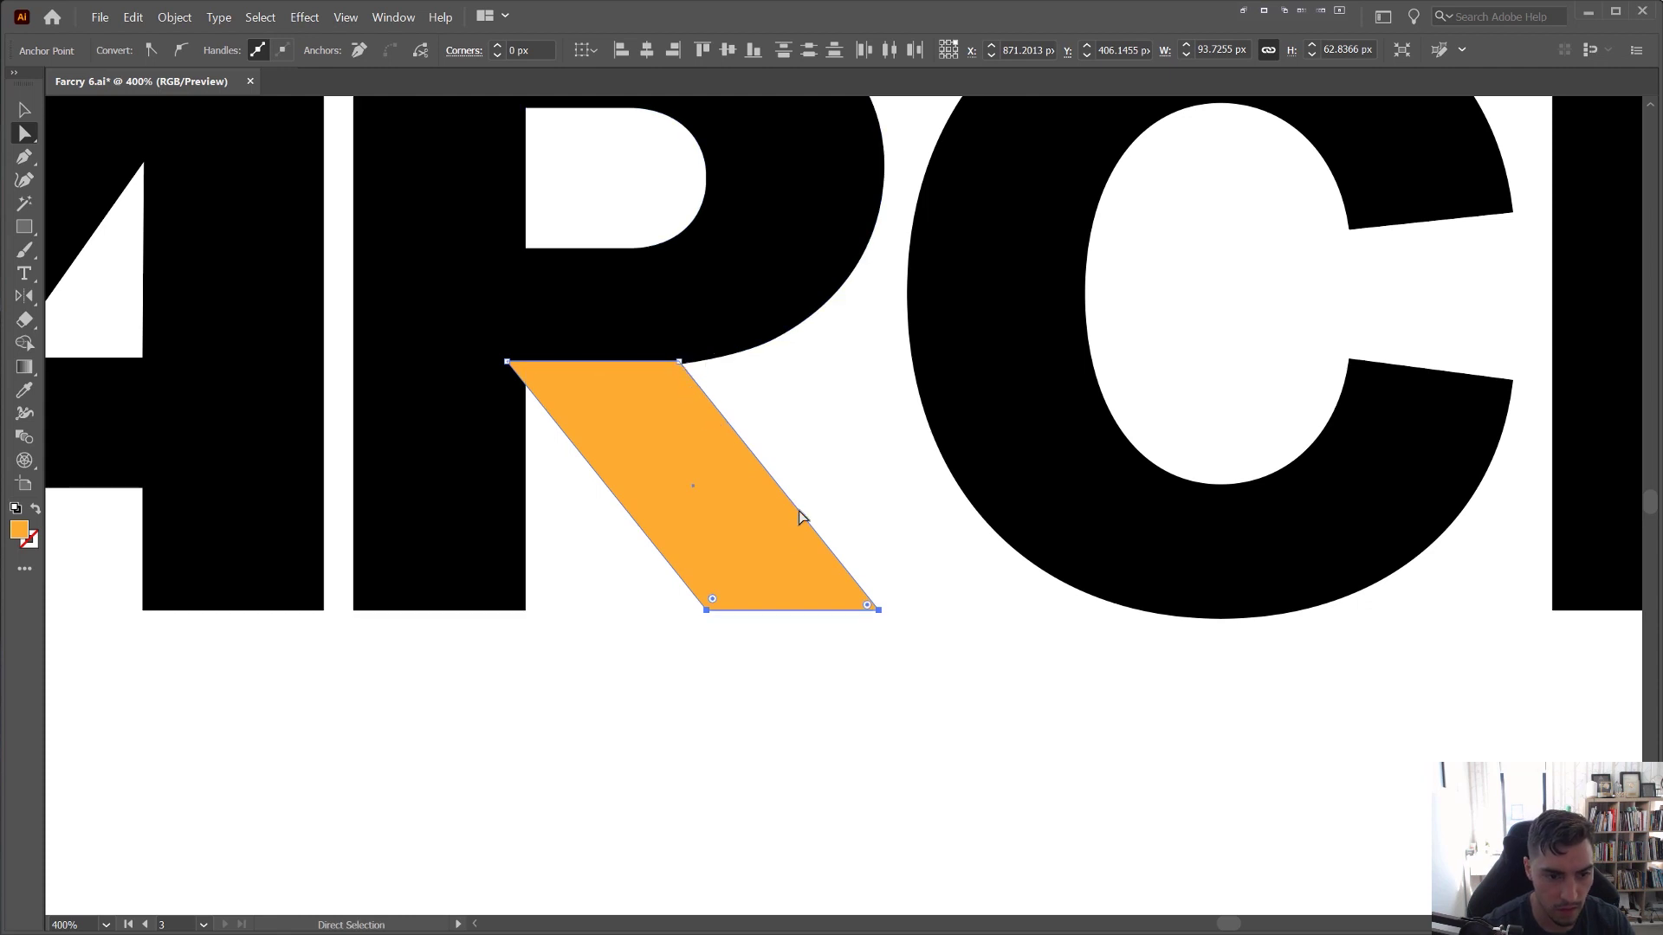
- Undo the leg's last slant, re-slant it to about 80 px overall width and match its fill to the R's black
key("ctrl+z")
left_click(849, 526)
left_click_drag(717, 502, 729, 502)
key("i")
left_click(784, 265)
key("v")
left_click(852, 487)
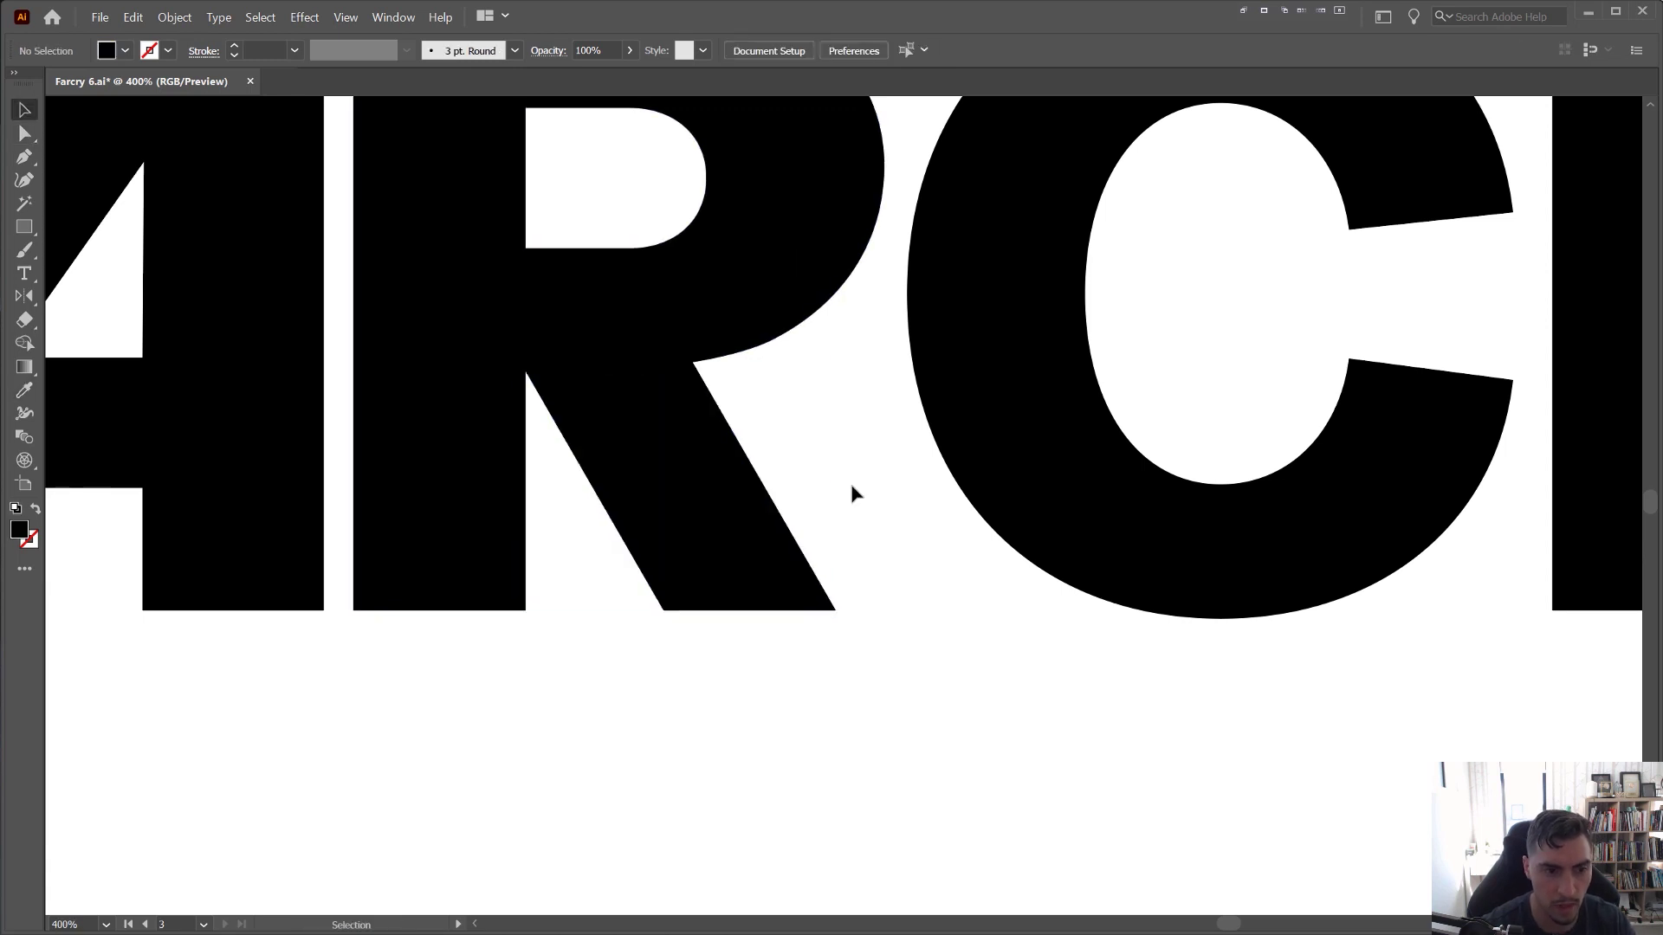
- Widen the first R's diagonal leg slightly by nudging its upper-right and lower-right anchors to the right
scroll(852, 487, "down", 4)
scroll(852, 487, "down", 1)
scroll(846, 476, "up", 6)
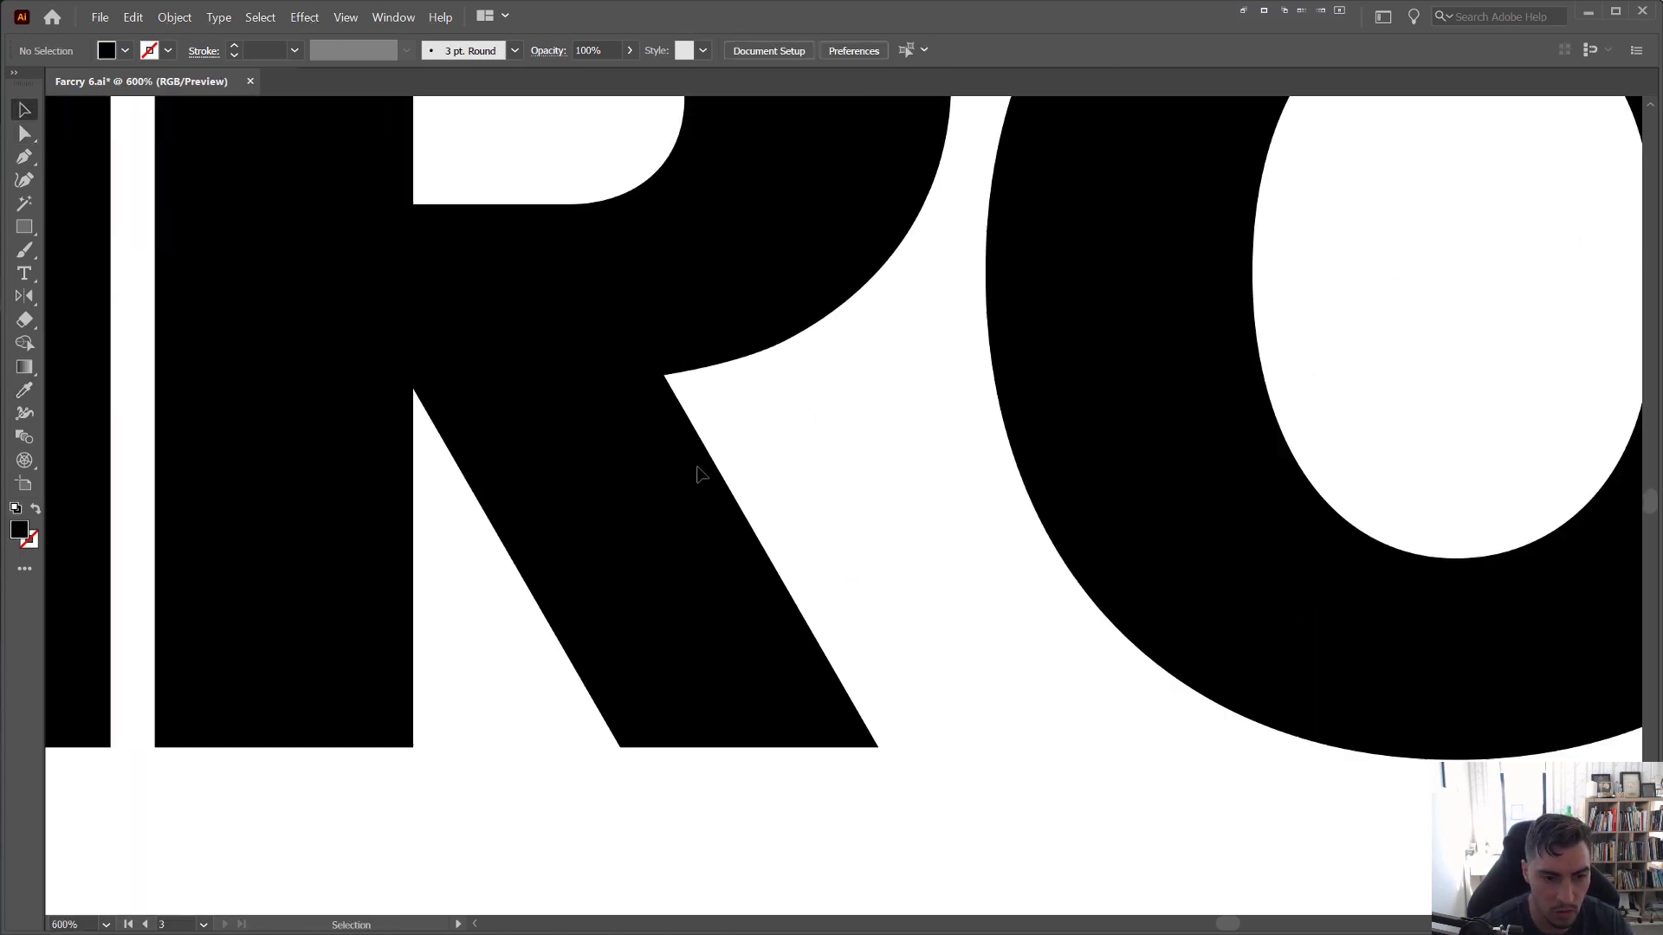
left_click(698, 468)
key("a")
left_click(662, 373)
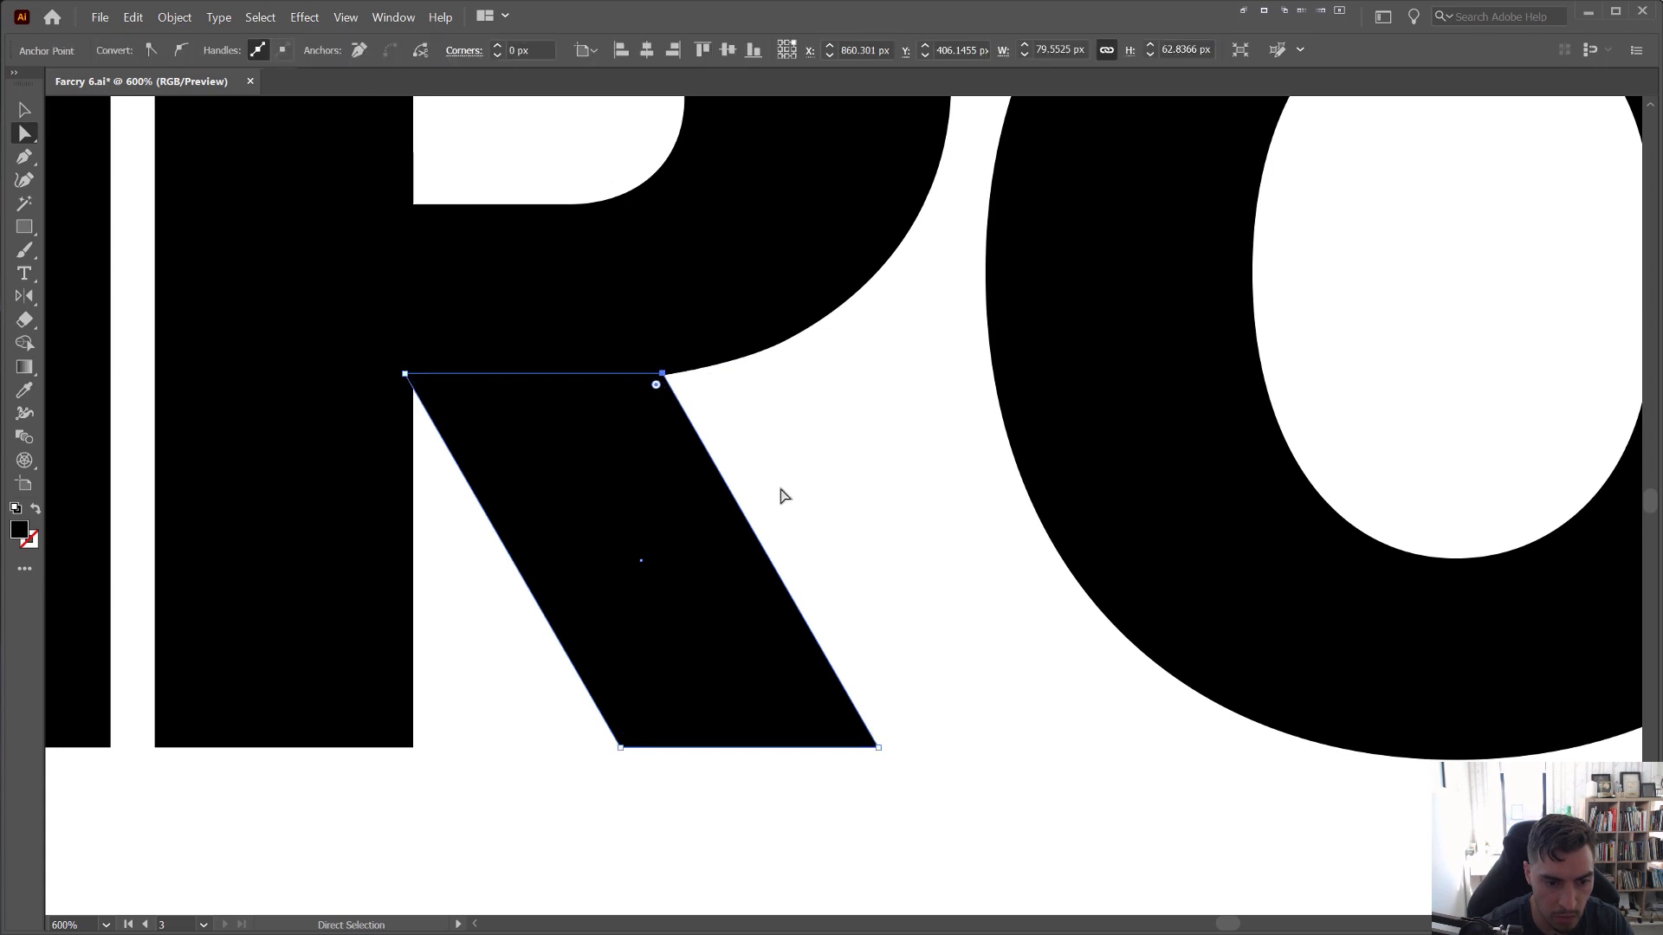
left_click(878, 747, "shift")
key("Right")
key("Right")
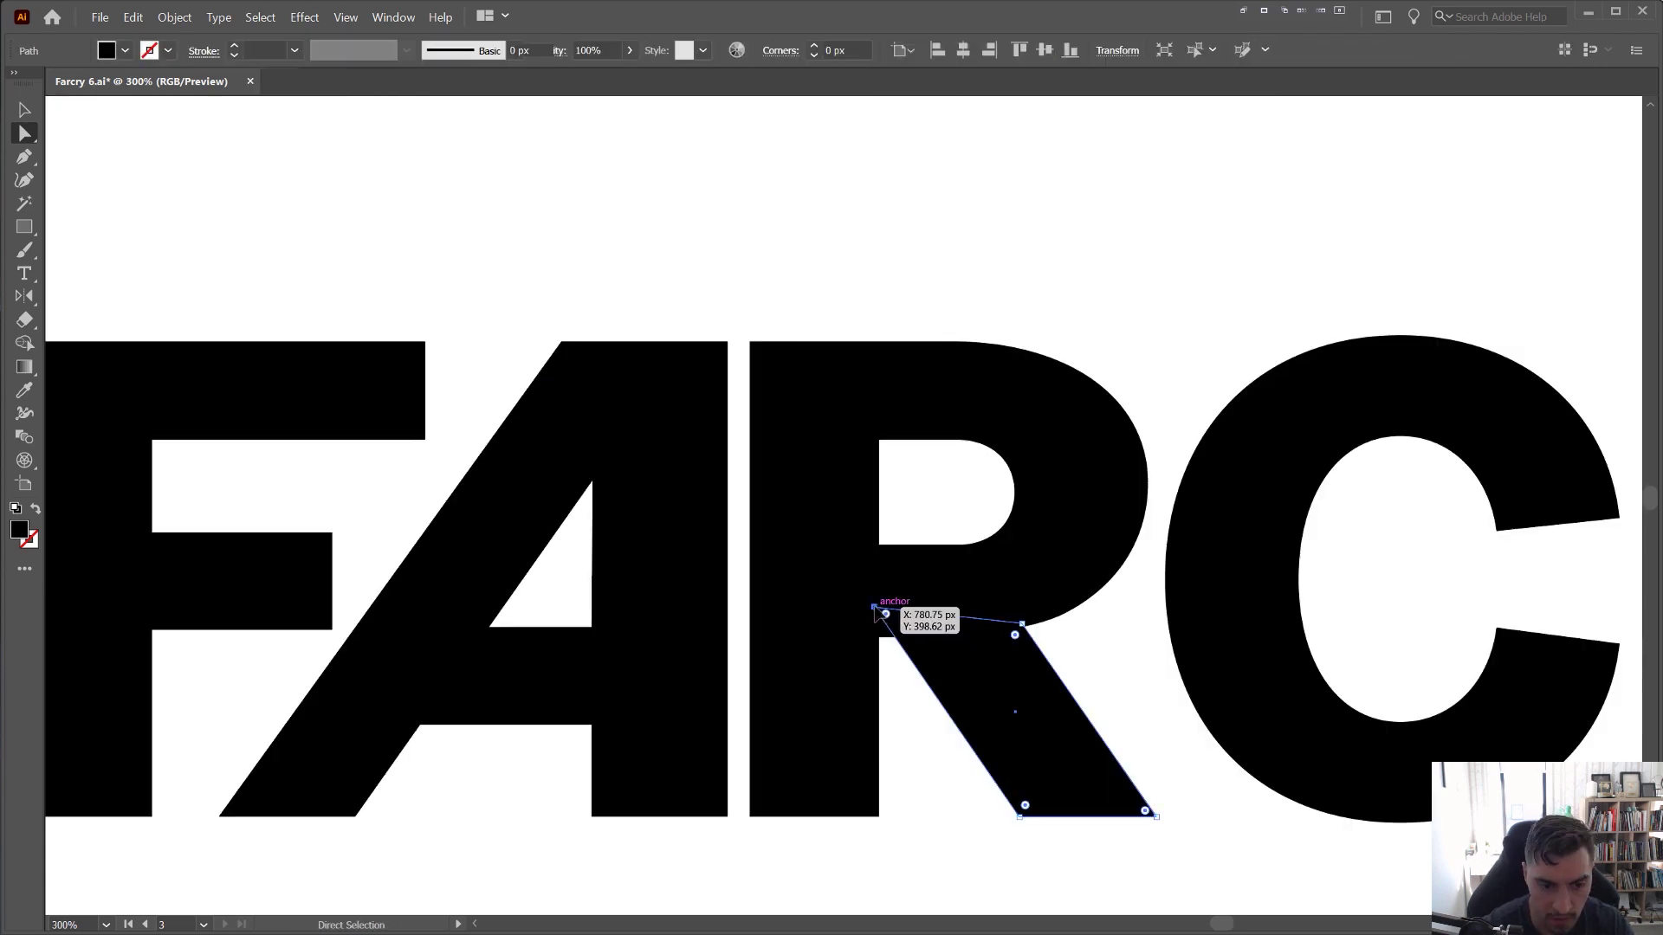
- Reposition the leg's upper-left anchor inside the R's stem to adjust the angle of the leg's inner edge
left_click_drag(874, 608, 919, 673)
scroll(997, 631, "up", 2)
left_click(1080, 660)
scroll(1131, 669, "down", 3)
left_click(1131, 670)
- Examine the first R's bowl and new leg close up and against the whole wordmark
left_click_drag(1195, 647, 869, 483)
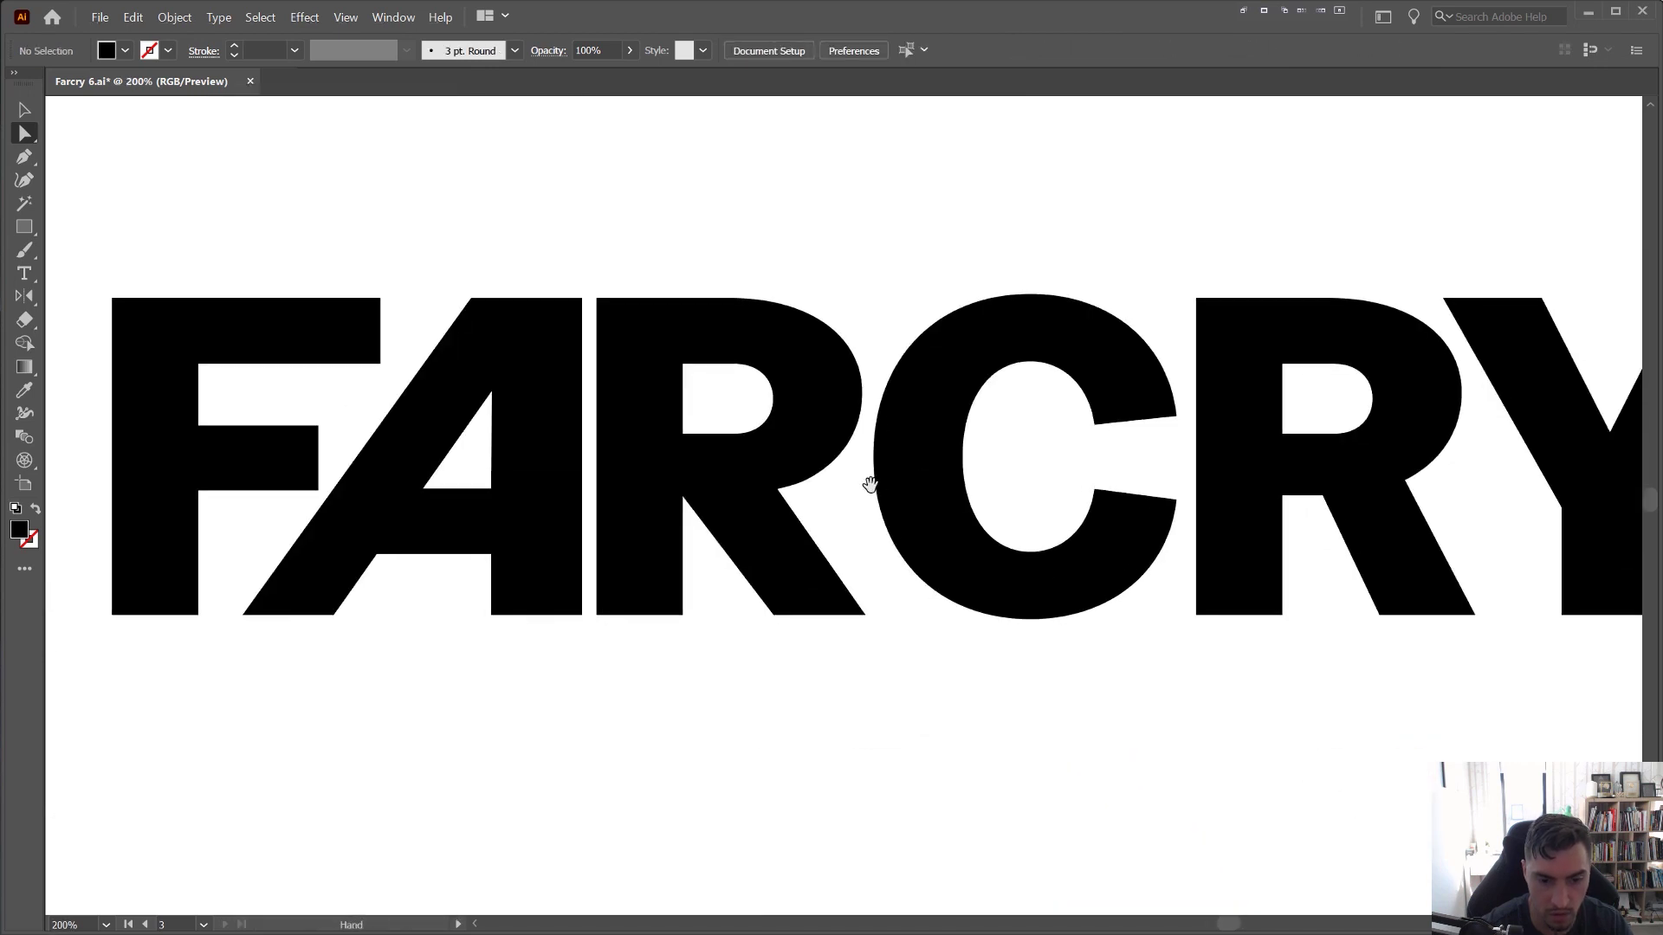
scroll(919, 246, "down", 2)
scroll(896, 220, "up", 3)
left_click(885, 533)
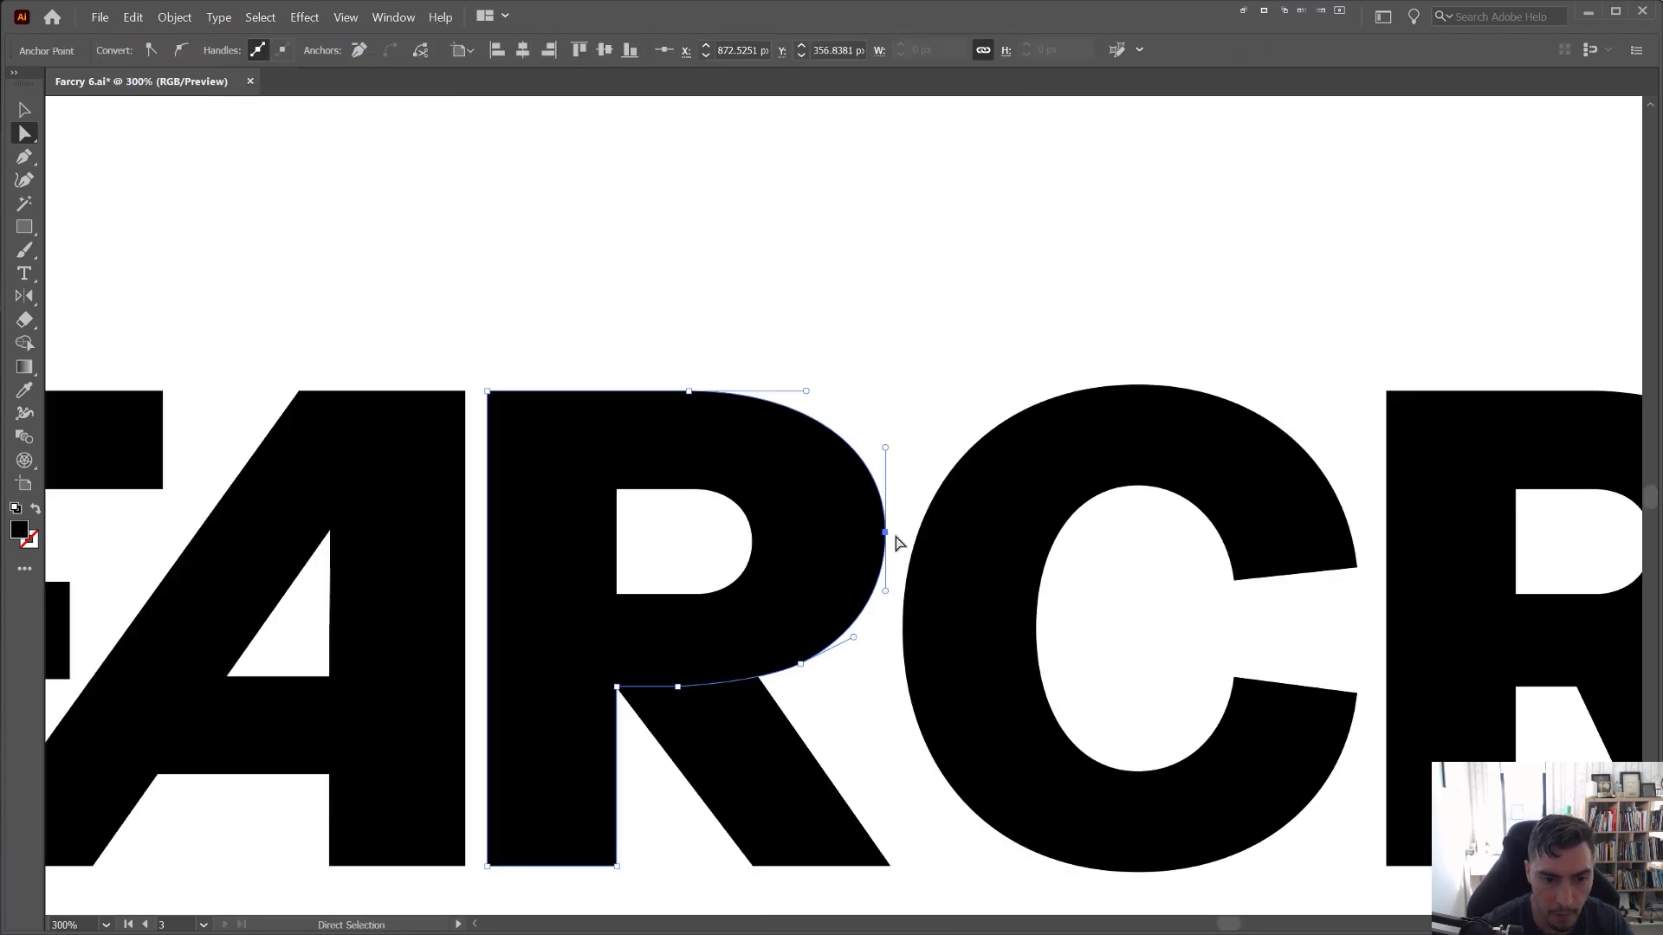
left_click(1020, 400)
key("ctrl+minus")
key("ctrl+minus")
key("ctrl+minus")
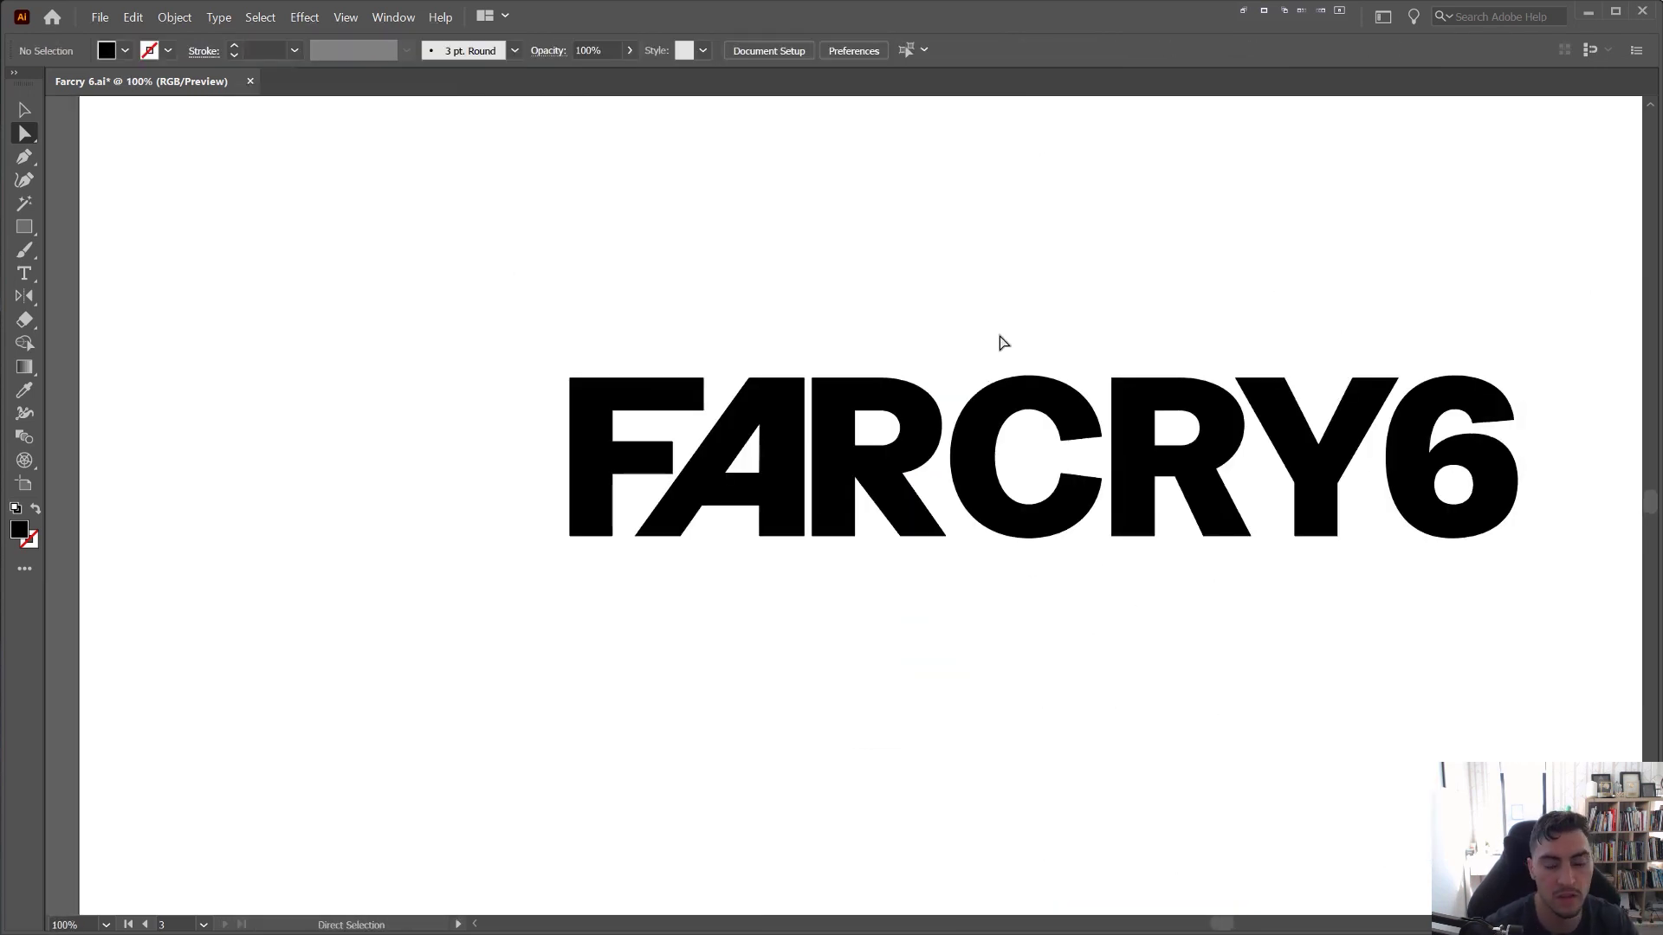
left_click_drag(1120, 317, 1069, 295)
scroll(1004, 349, "up", 3)
left_click(986, 433)
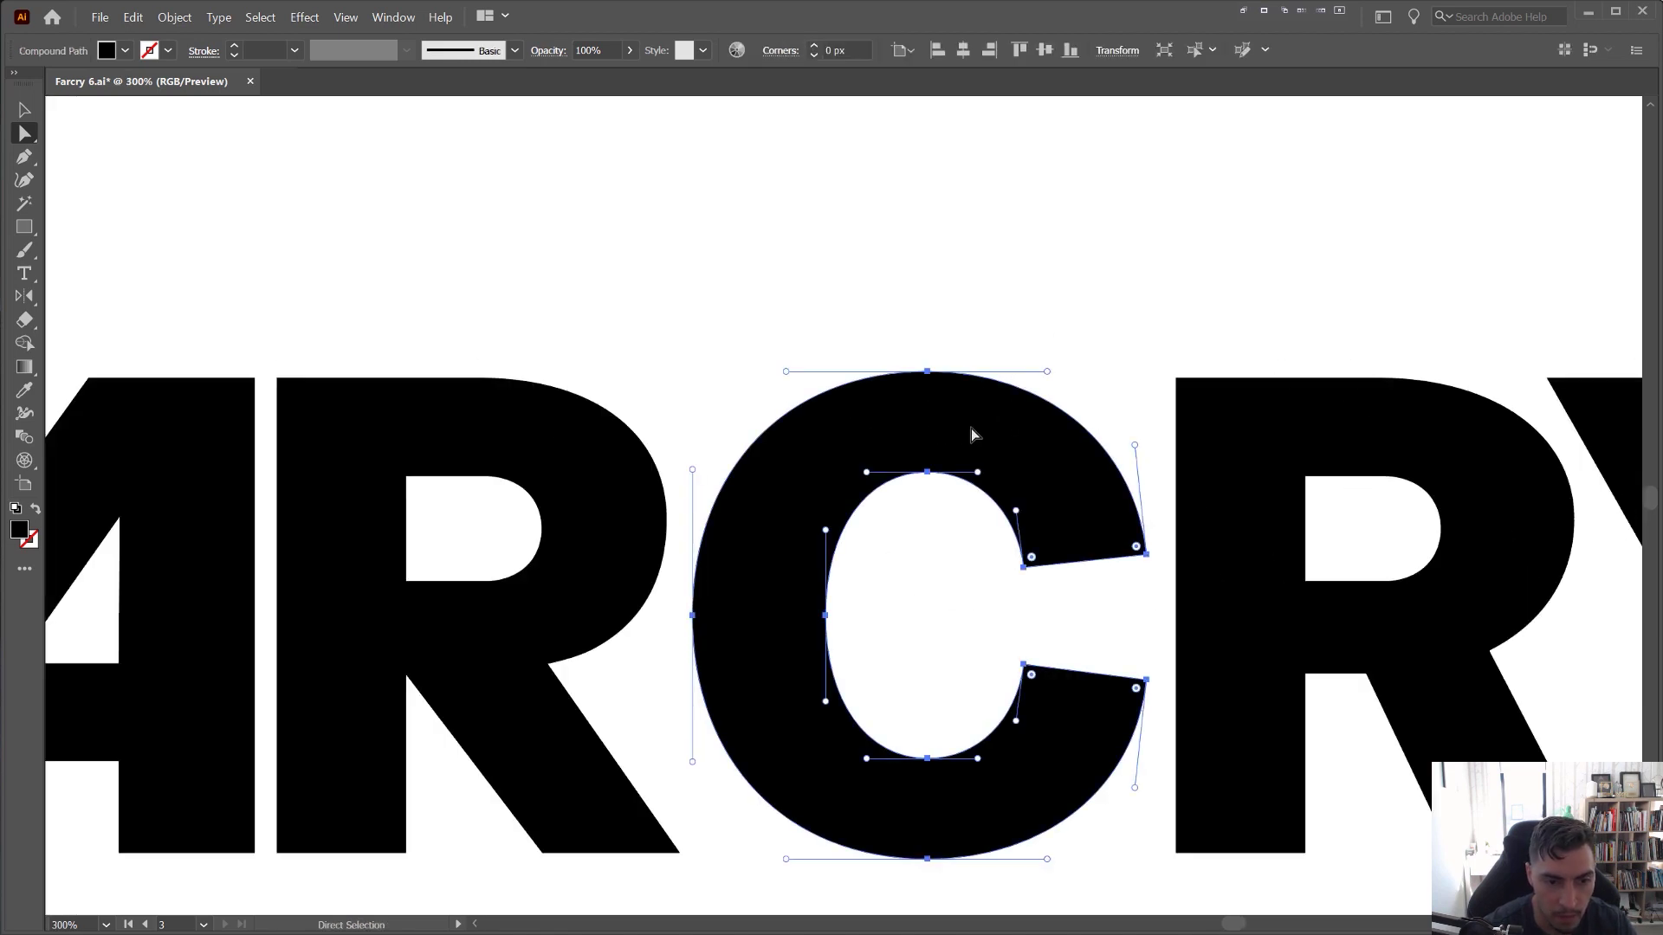
left_click_drag(970, 428, 768, 280)
key("ctrl+z")
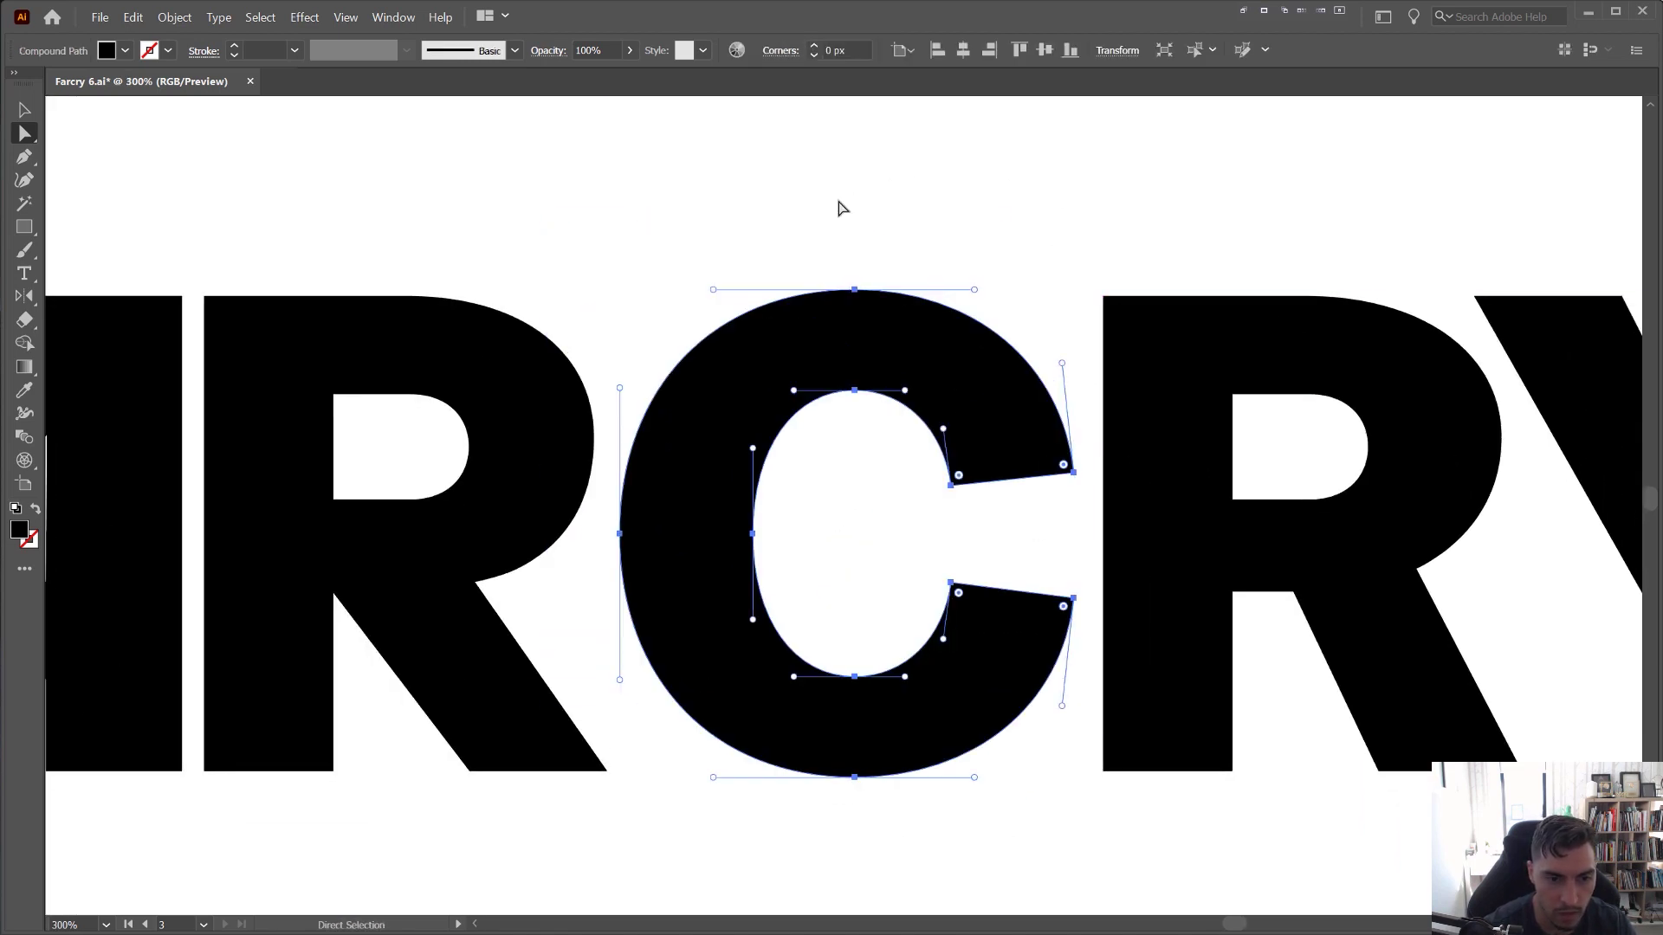
left_click(841, 208)
mouse_move(914, 305)
left_mouse_down()
mouse_move(929, 320)
mouse_move(914, 288)
left_mouse_up()
key("ctrl+z")
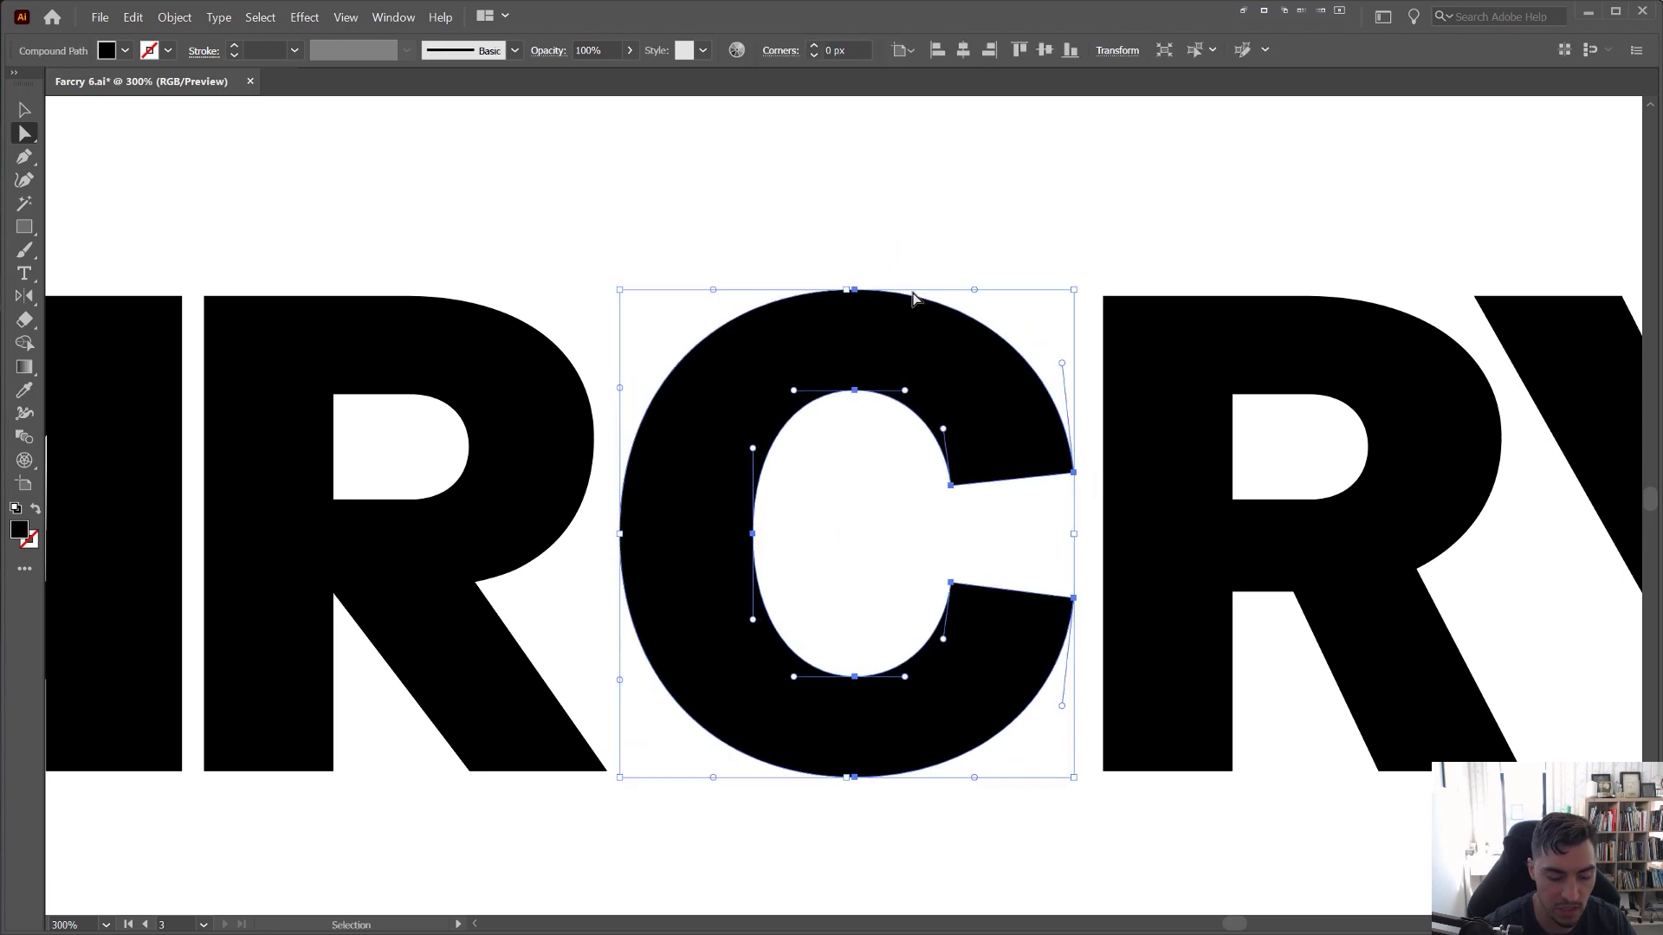
key("v")
left_click(991, 194)
left_click_drag(887, 349, 971, 270)
key("ctrl+z")
key("a")
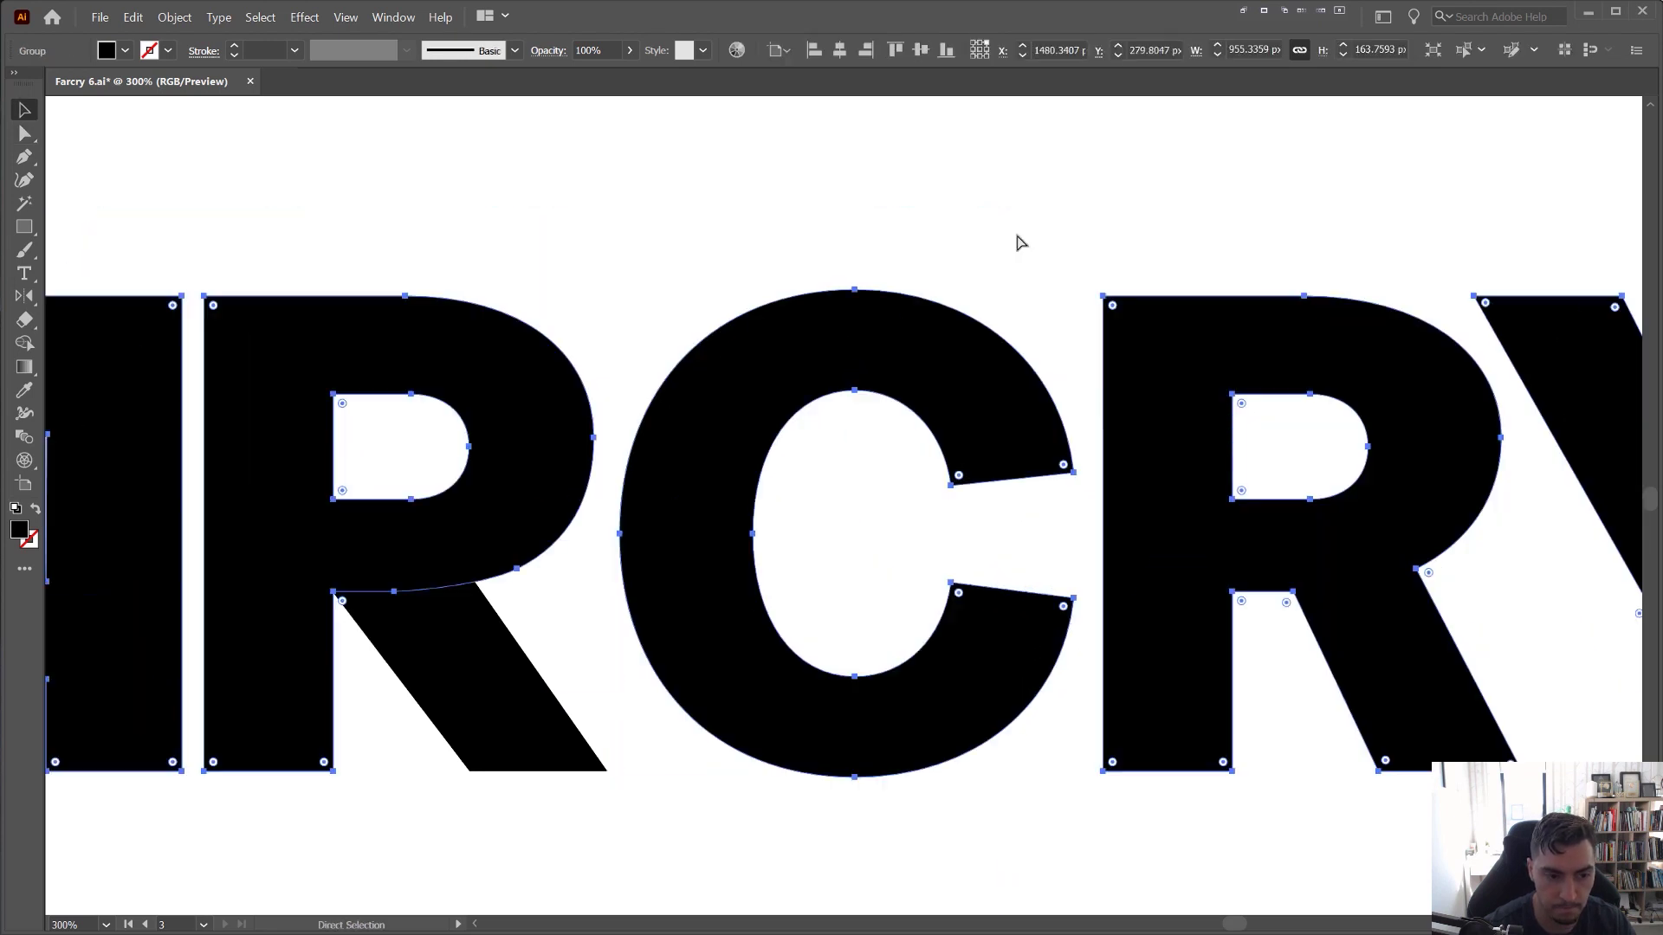
left_click(1017, 235)
left_click_drag(899, 339, 888, 339)
left_click_drag(1003, 314, 895, 307)
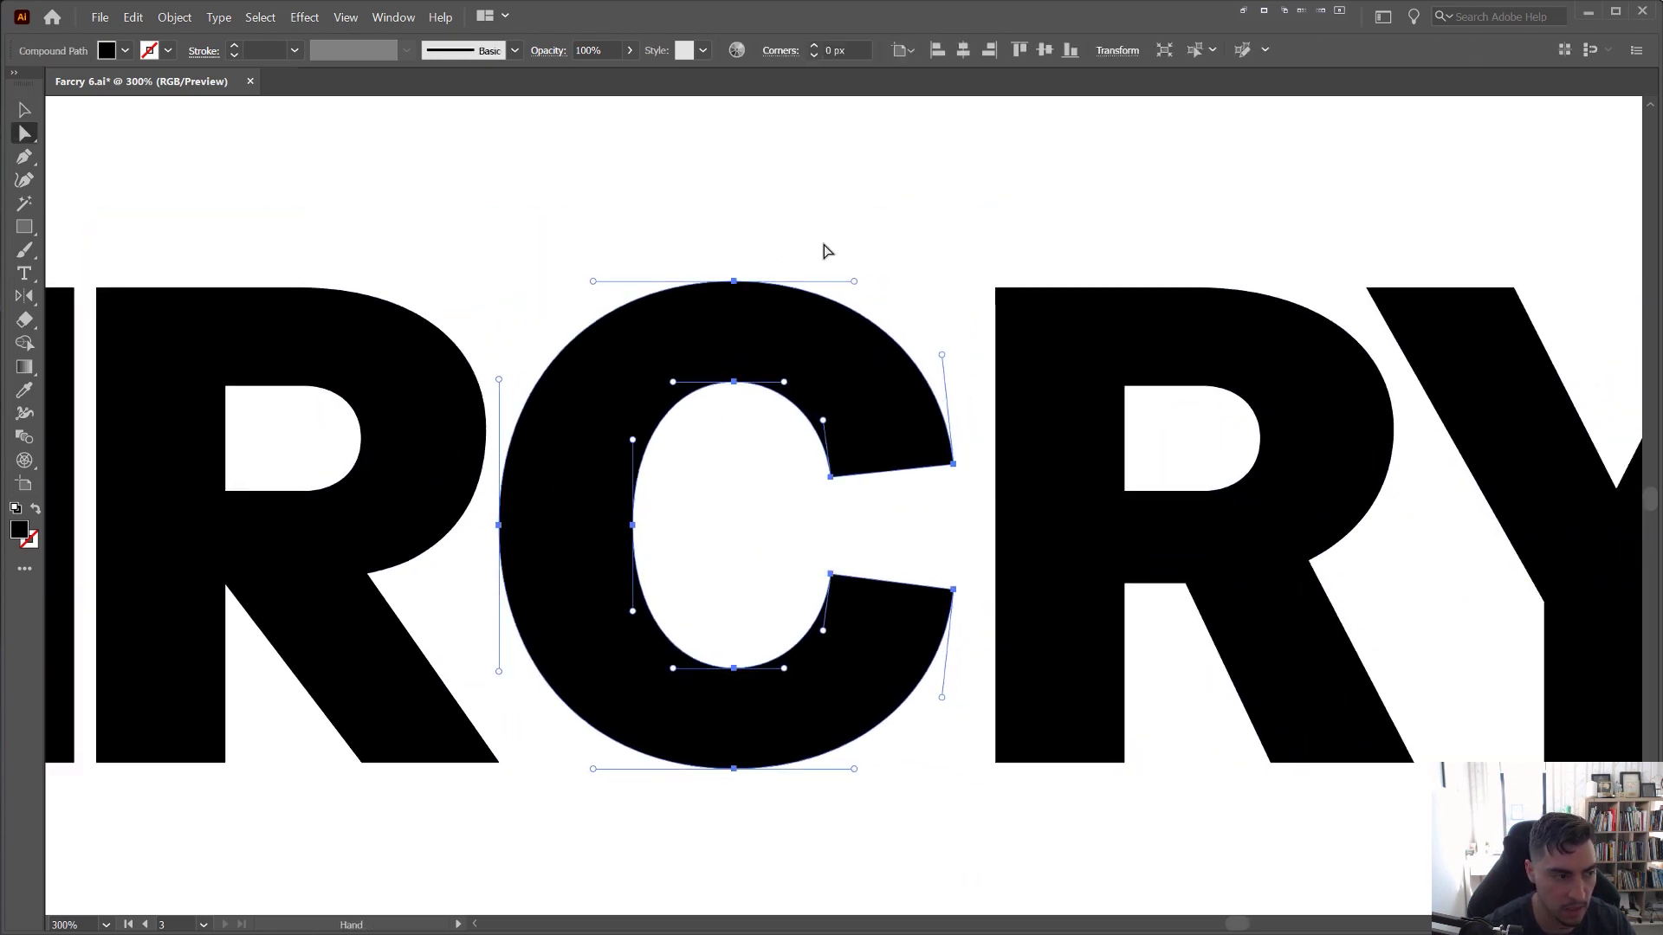
- Delete the four anchors of the C's two angled terminals, cutting the letter off vertically at its midpoint
left_click(916, 300)
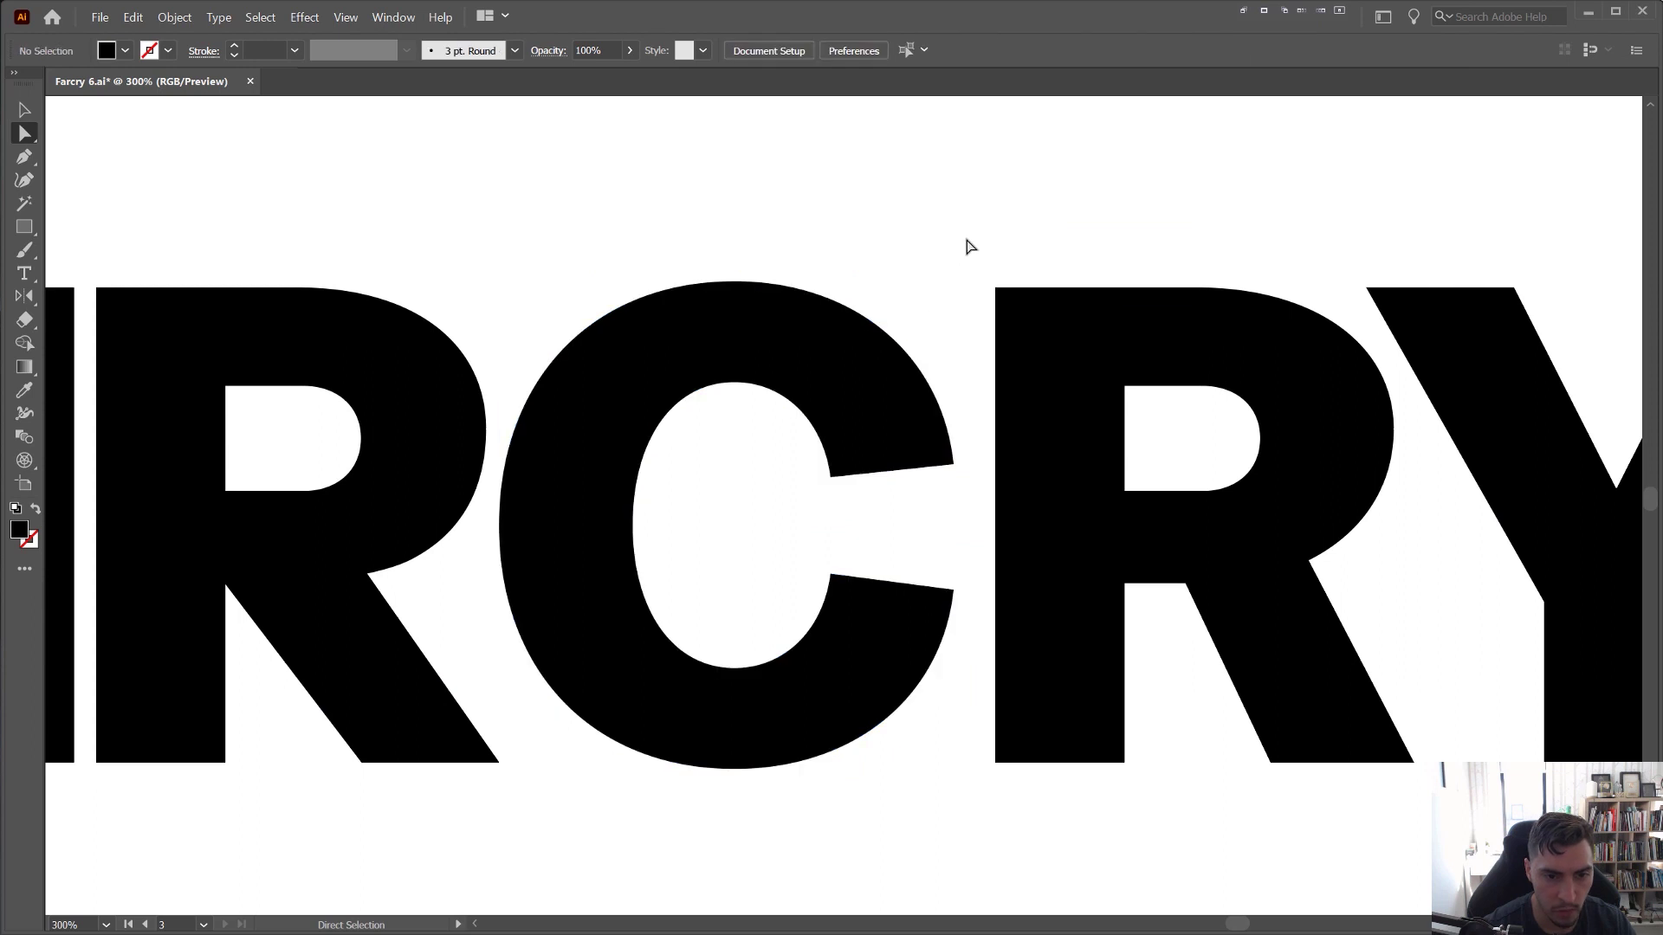
left_click_drag(817, 765, 806, 765)
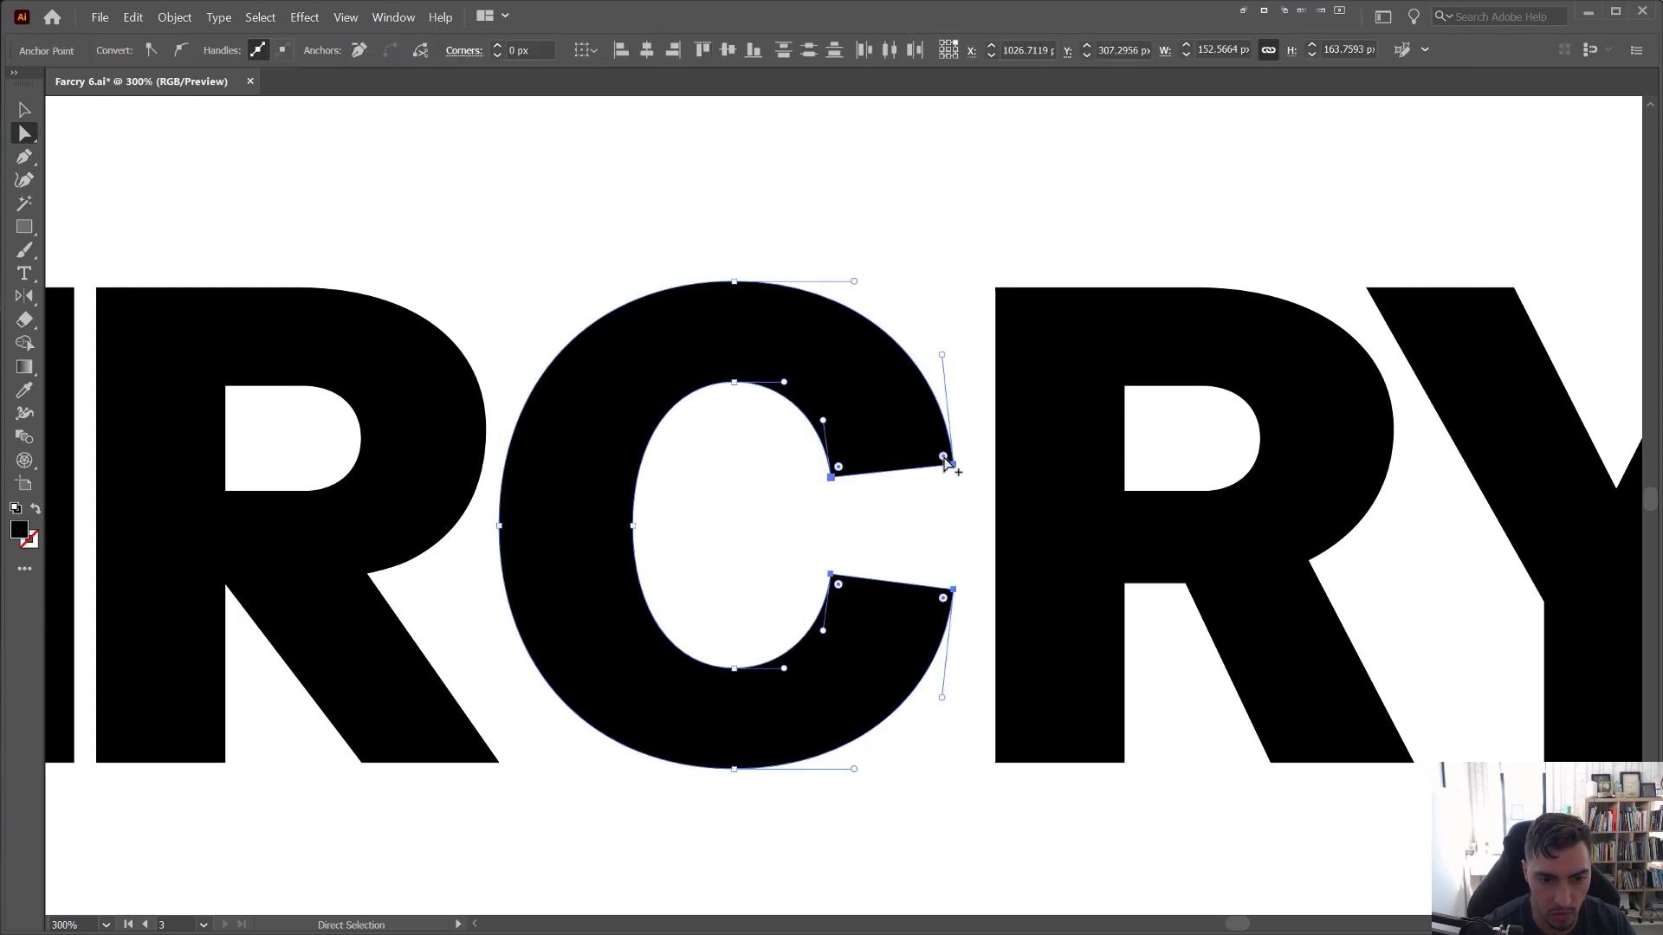
scroll(948, 464, "up", 2)
key("Delete")
scroll(959, 441, "down", 2)
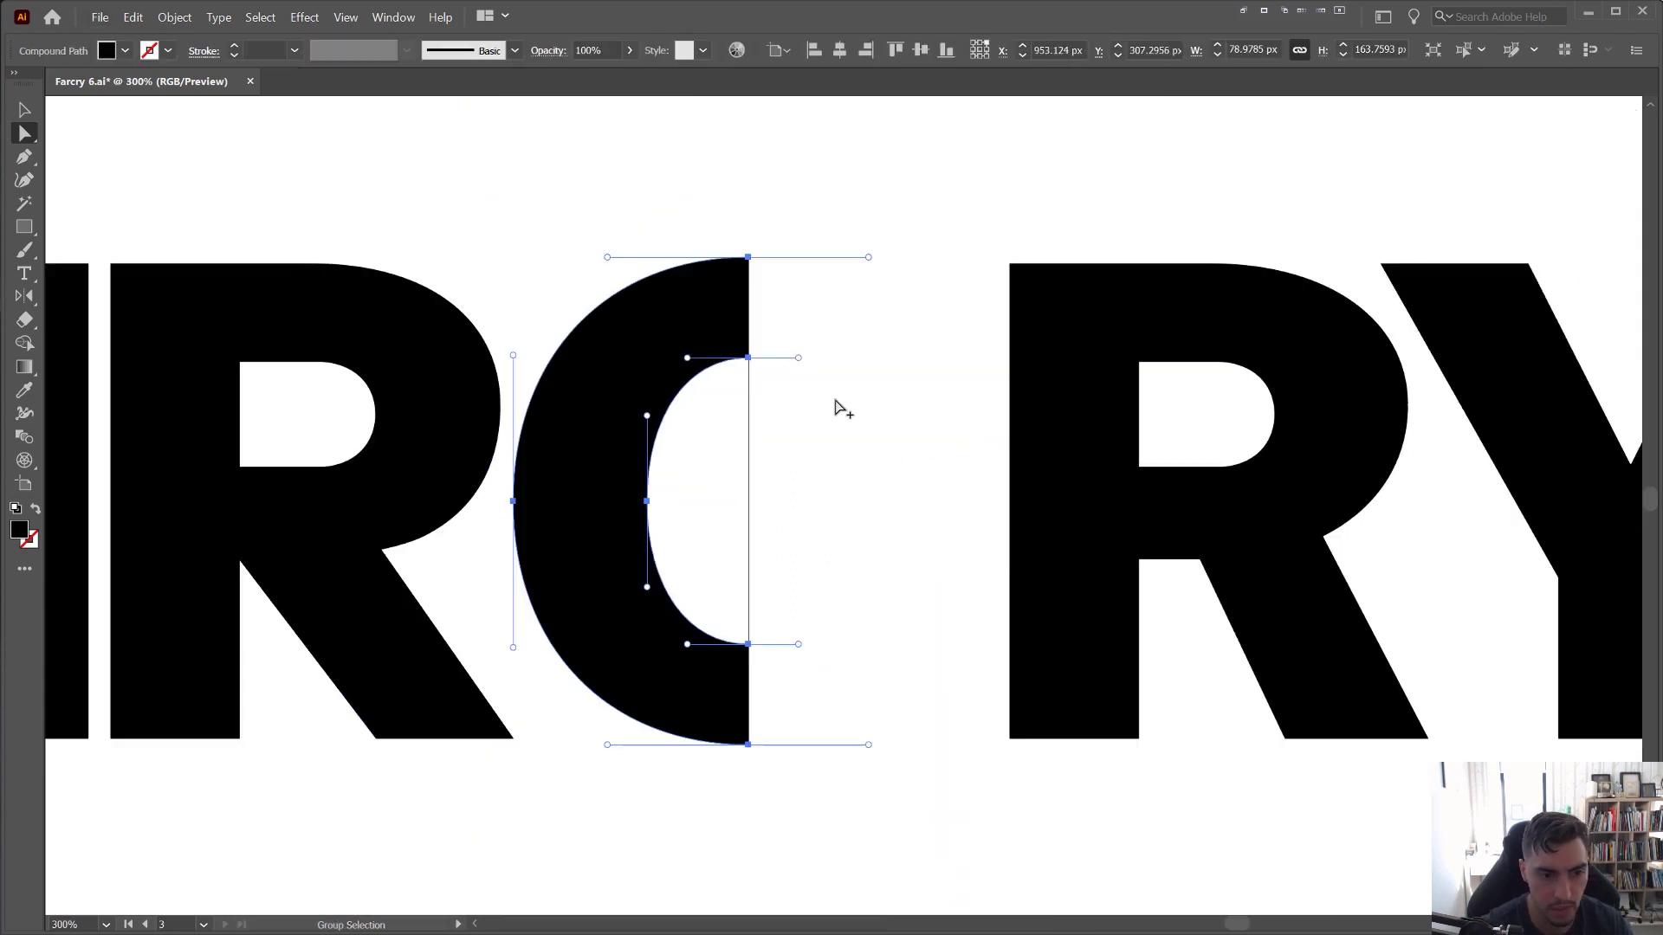
- Join the C's two open end anchors at the bottom and the two at the top to close the shape
left_click(797, 405)
left_click_drag(798, 589, 739, 780)
key("ctrl+j")
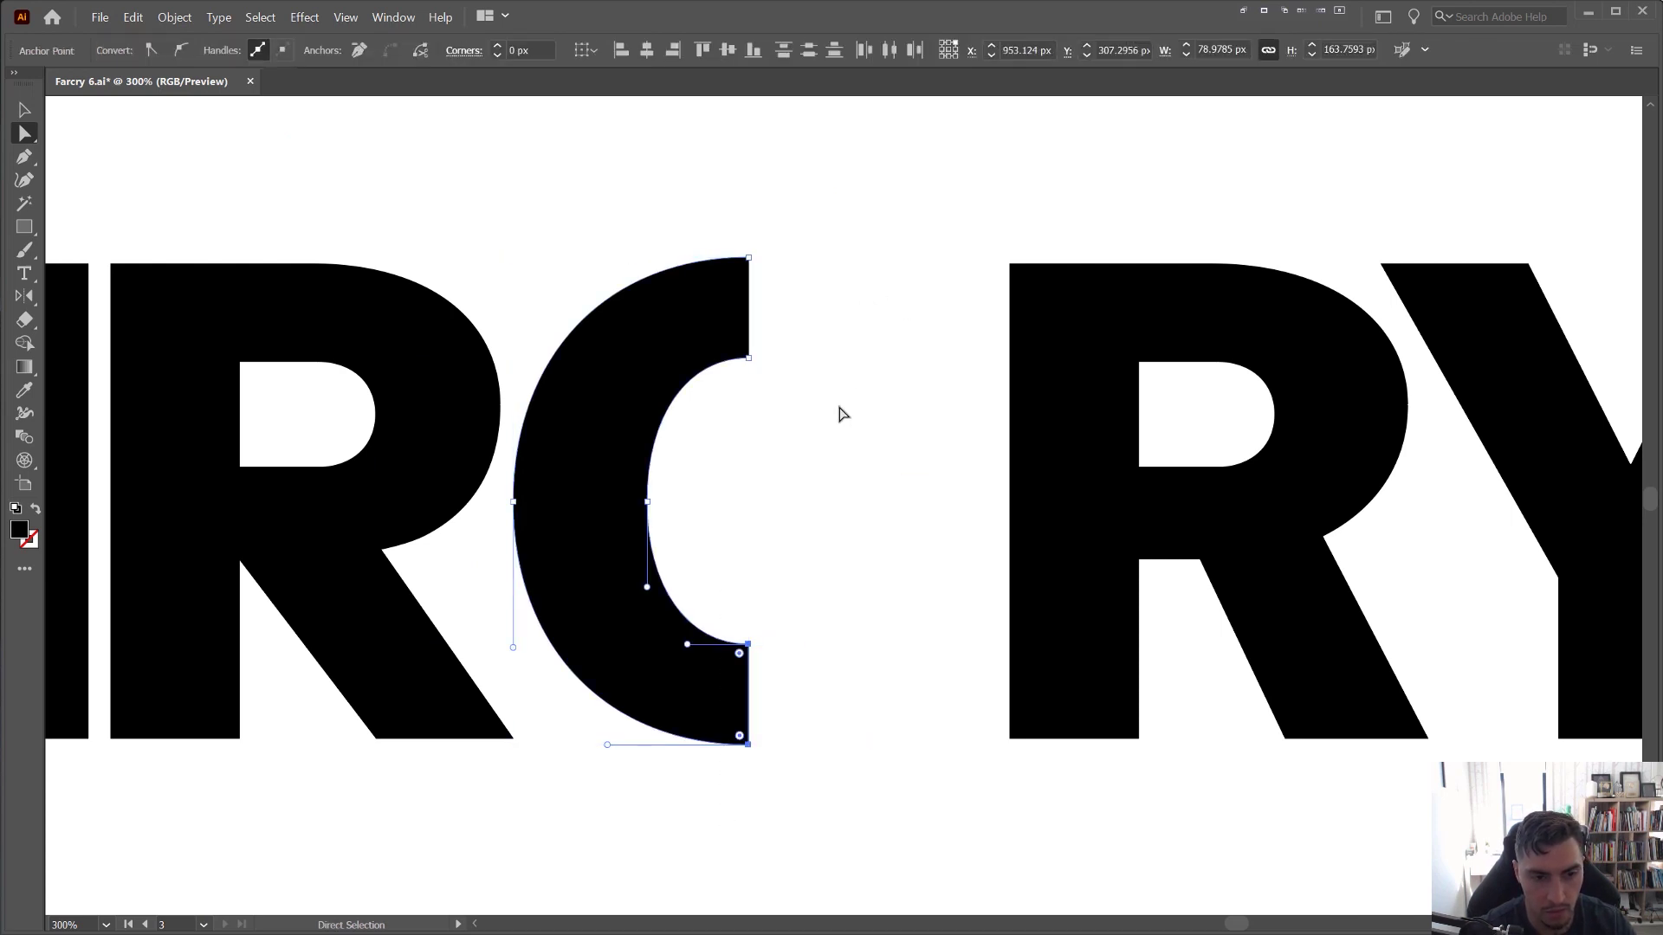
left_click_drag(747, 377, 745, 379)
left_click_drag(774, 216, 732, 381)
key("ctrl+j")
left_click(806, 353)
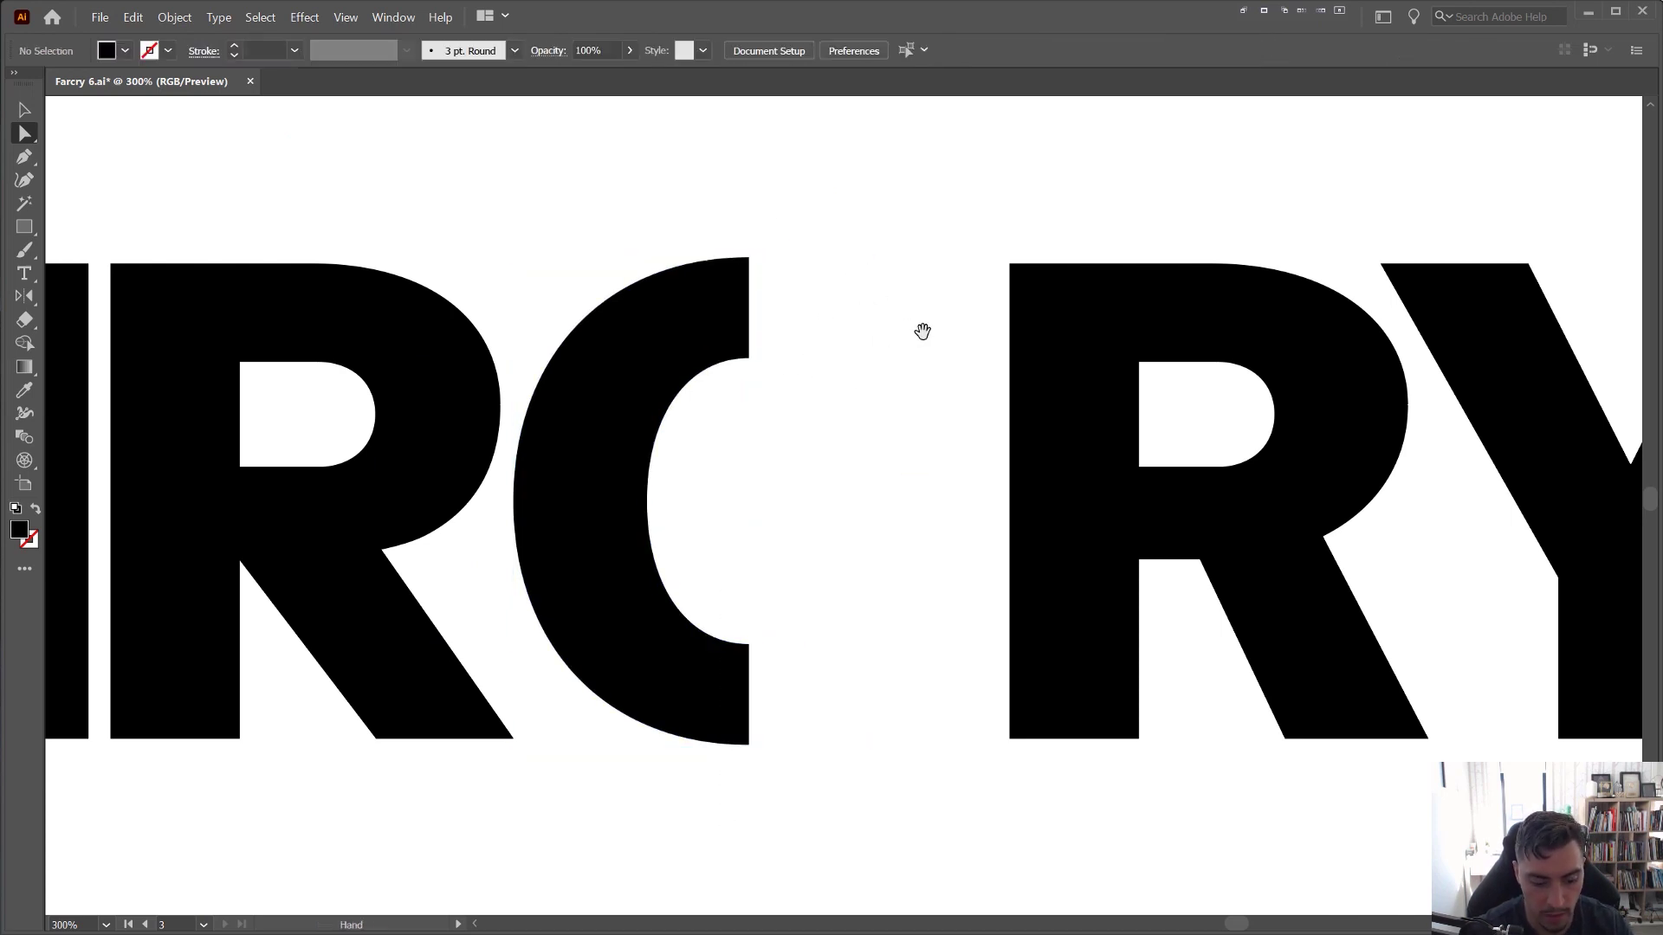
- Draw a rectangle about 51 by 34 px extending right from the C's upper cut end, aligned with the arm's edges
left_click_drag(923, 332, 753, 386)
left_click_drag(577, 310, 770, 378)
key("v")
left_click(615, 423)
scroll(616, 424, "up", 4)
left_click(784, 352)
scroll(390, 381, "up", 6)
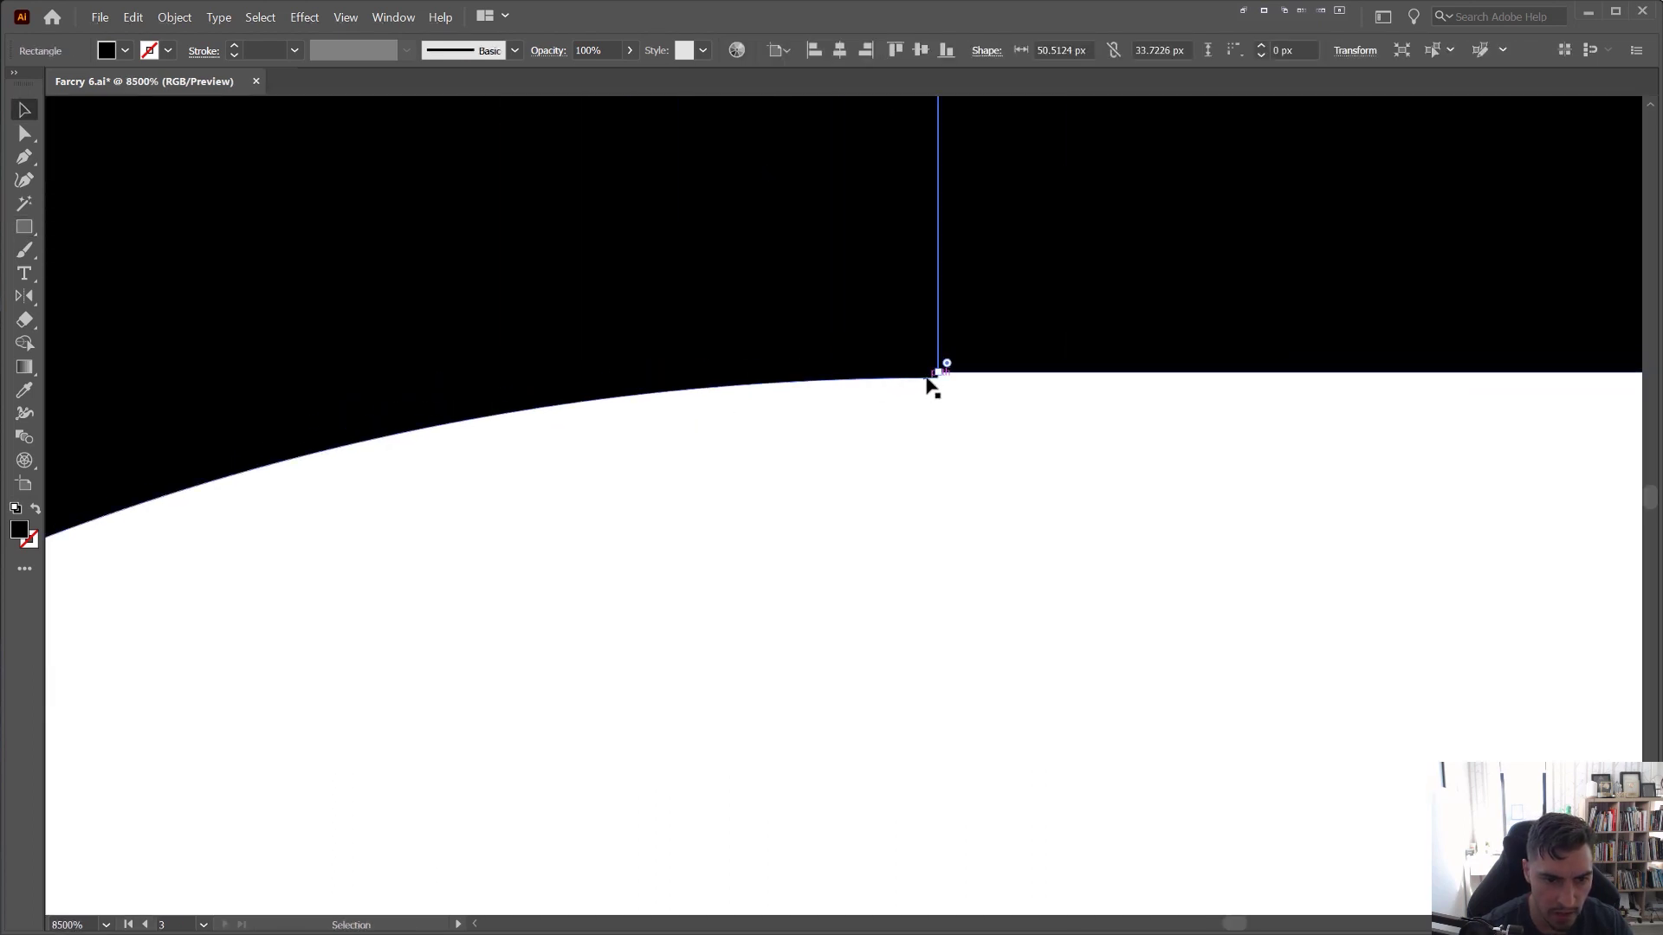
scroll(931, 385, "down", 7)
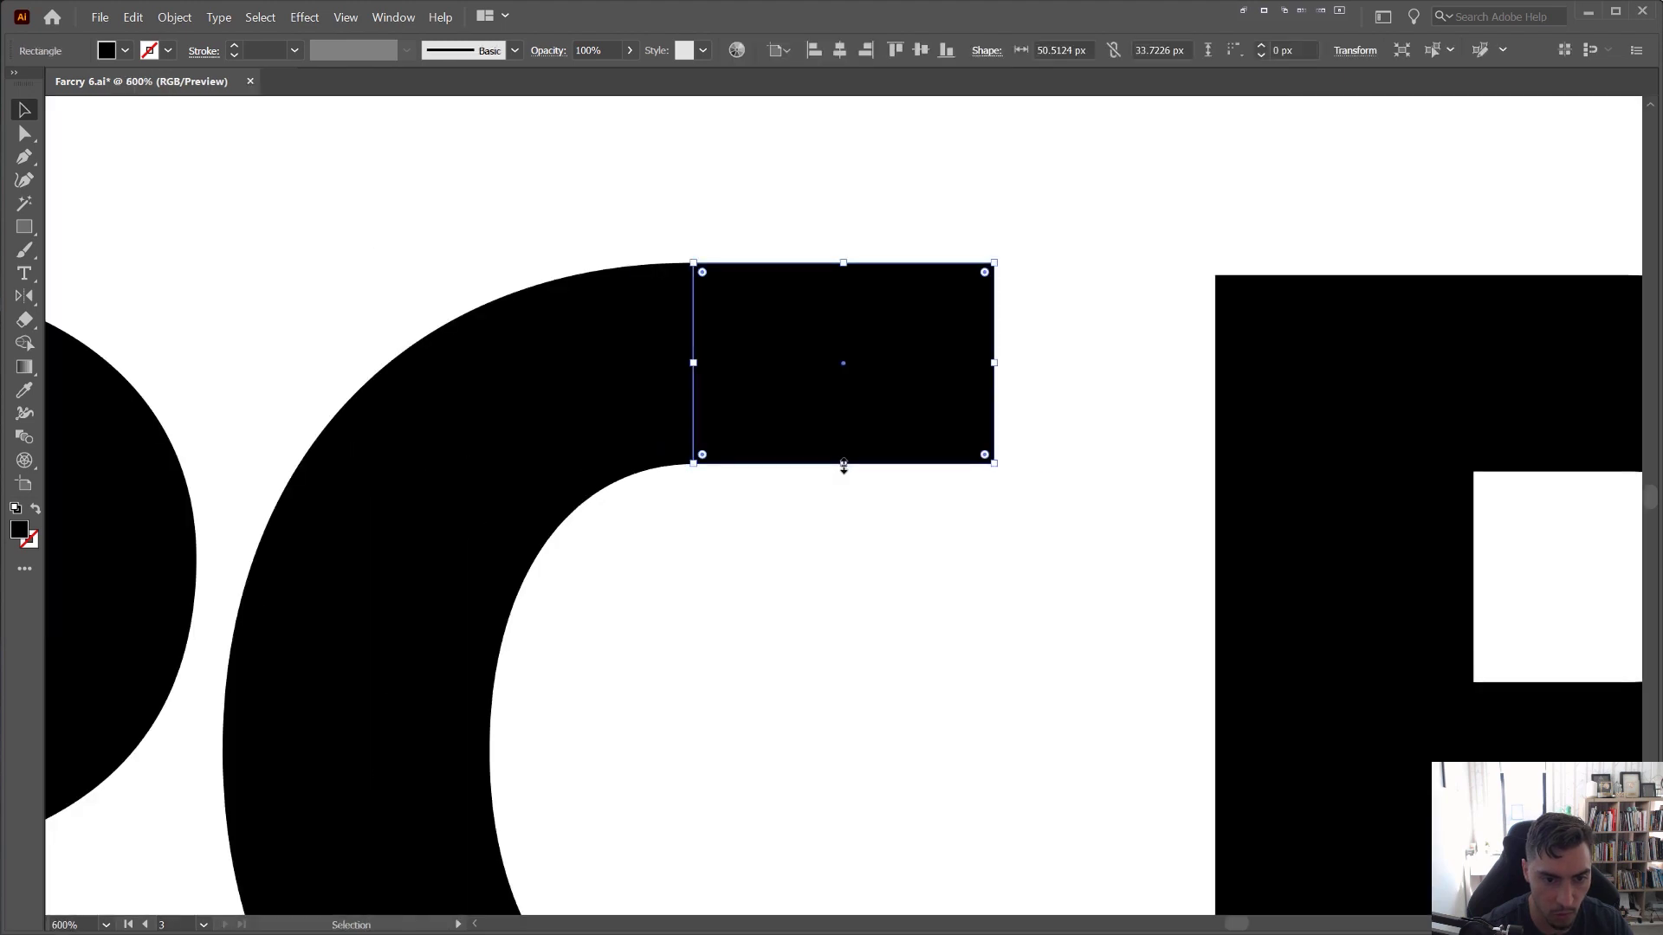
- Resize the rectangle on the C's upper arm to about 40 by 59 px, and undo its downward move
left_click_drag(844, 465, 856, 277)
scroll(839, 323, "down", 2)
left_click_drag(795, 327, 816, 589)
left_click(866, 329)
left_click(804, 409)
left_click(920, 327)
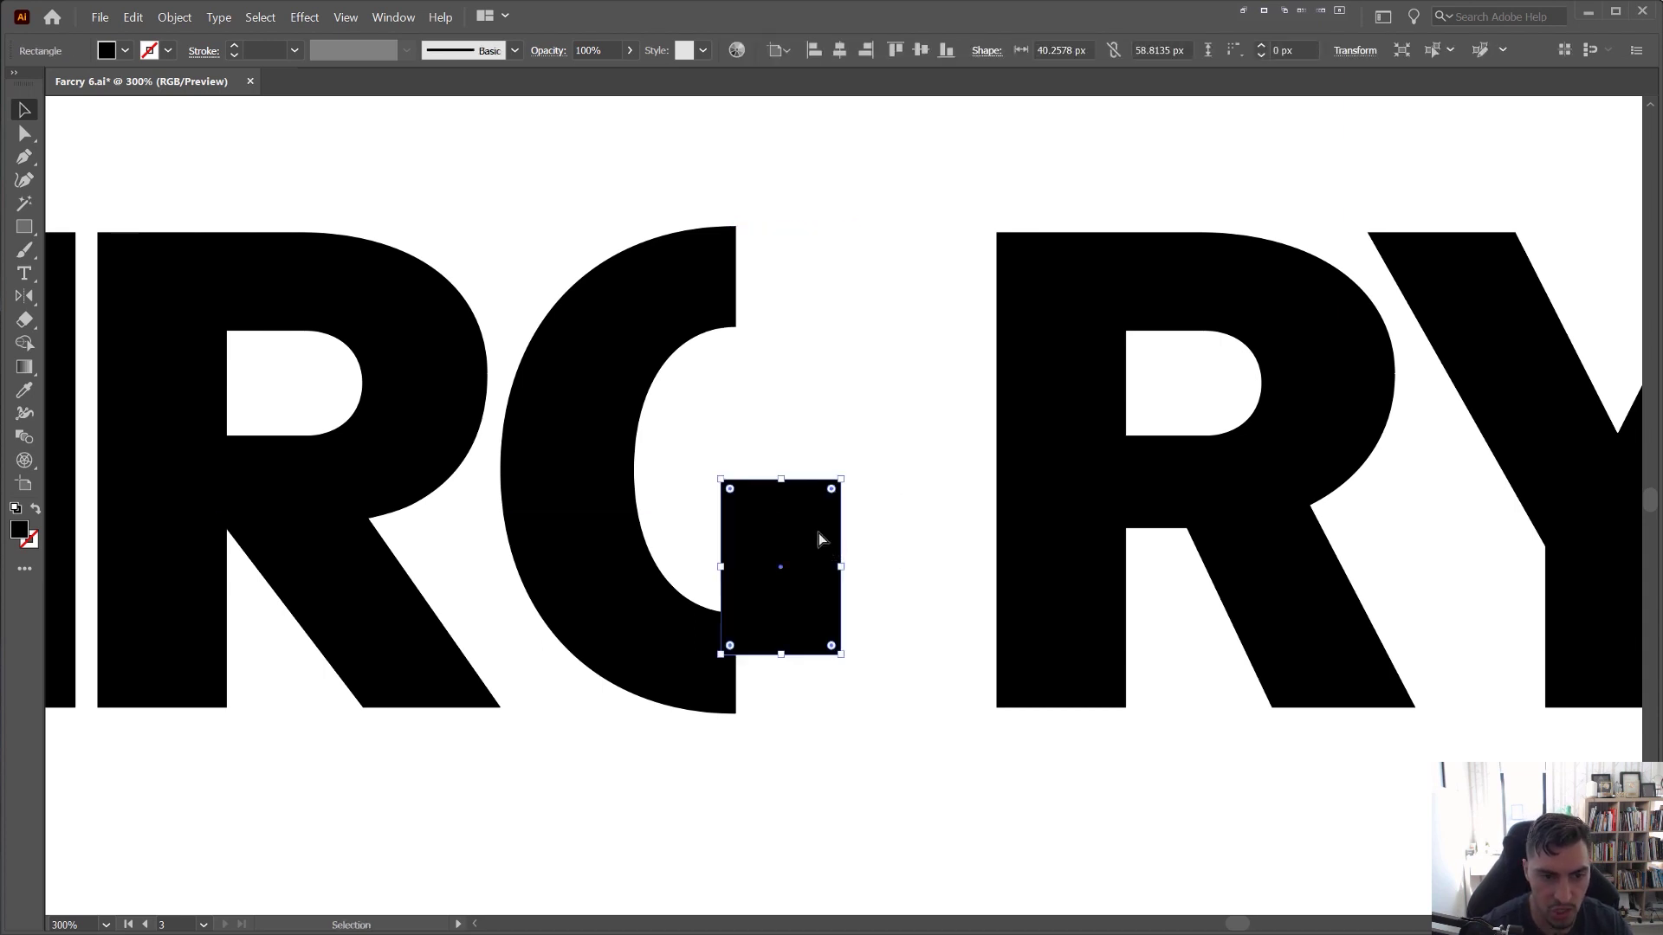
key("ctrl+z")
- Duplicate the rectangle down to the C's lower arm and reduce it to about 34 px high, aligned with the inner curve
left_click(887, 397)
left_click_drag(832, 334, 829, 732)
left_click_drag(796, 790, 804, 709)
scroll(776, 614, "up", 4)
left_click_drag(853, 624, 854, 616)
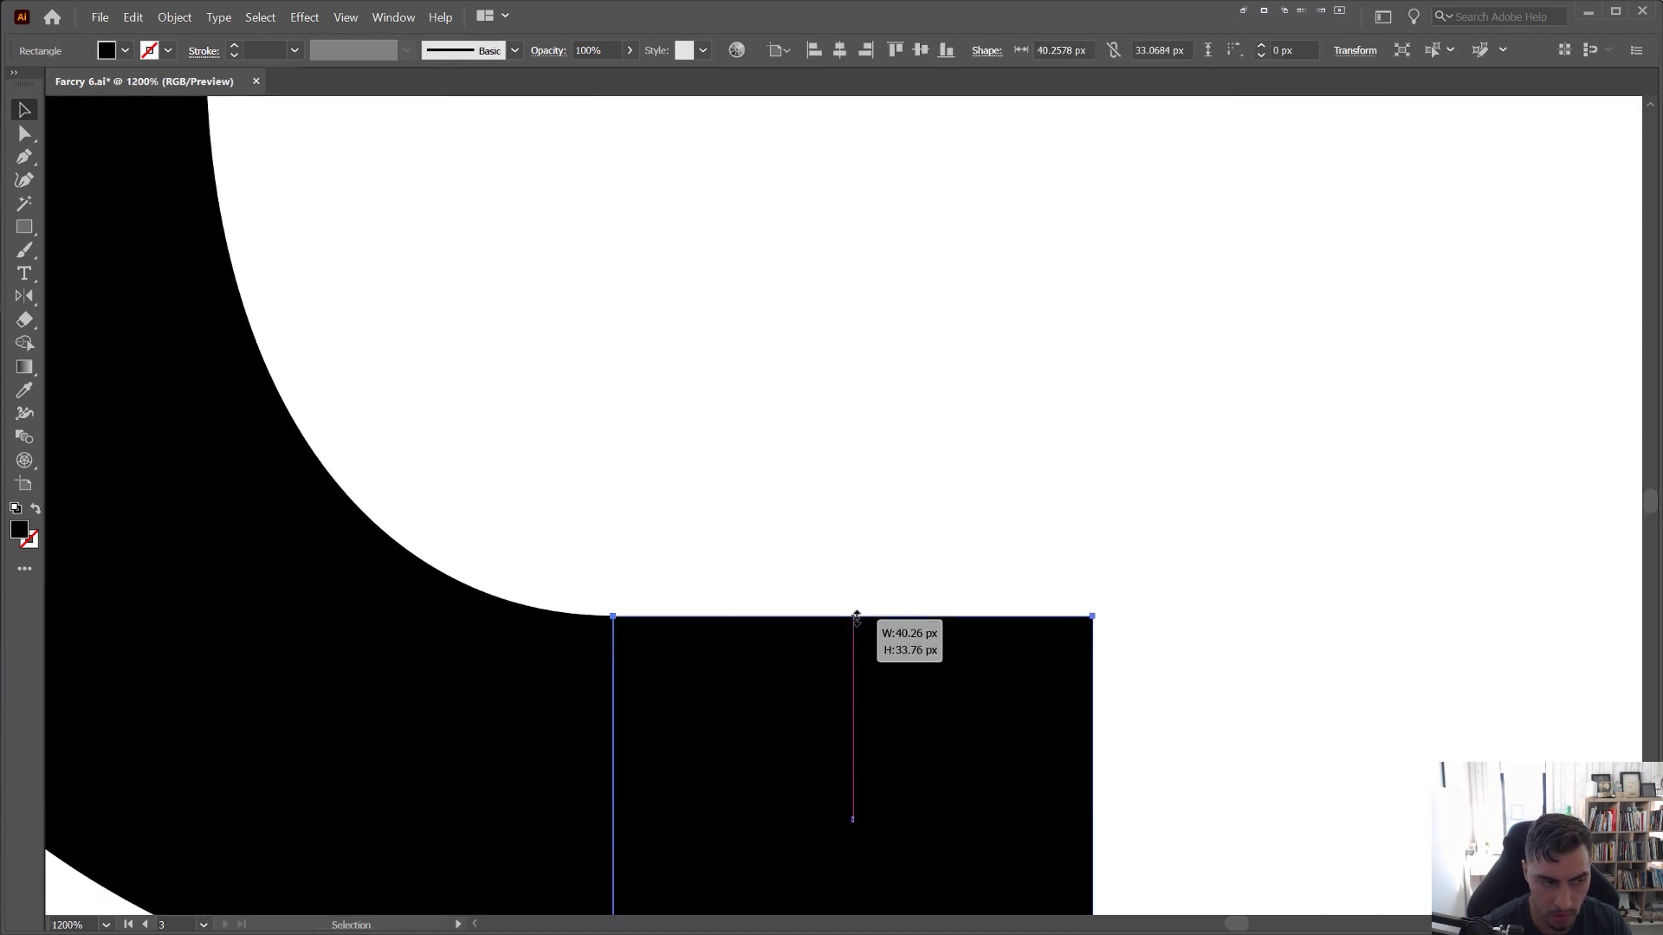
scroll(855, 616, "down", 3)
left_click_drag(1010, 672, 881, 663)
left_click_drag(776, 648, 795, 368)
key("ctrl+z")
left_click(886, 239)
scroll(885, 239, "down", 2)
left_click_drag(886, 239, 838, 348)
- Align the lower rectangle's bottom edge with the C's outer curve, making the rectangle about 33.8 px high
scroll(743, 587, "up", 4)
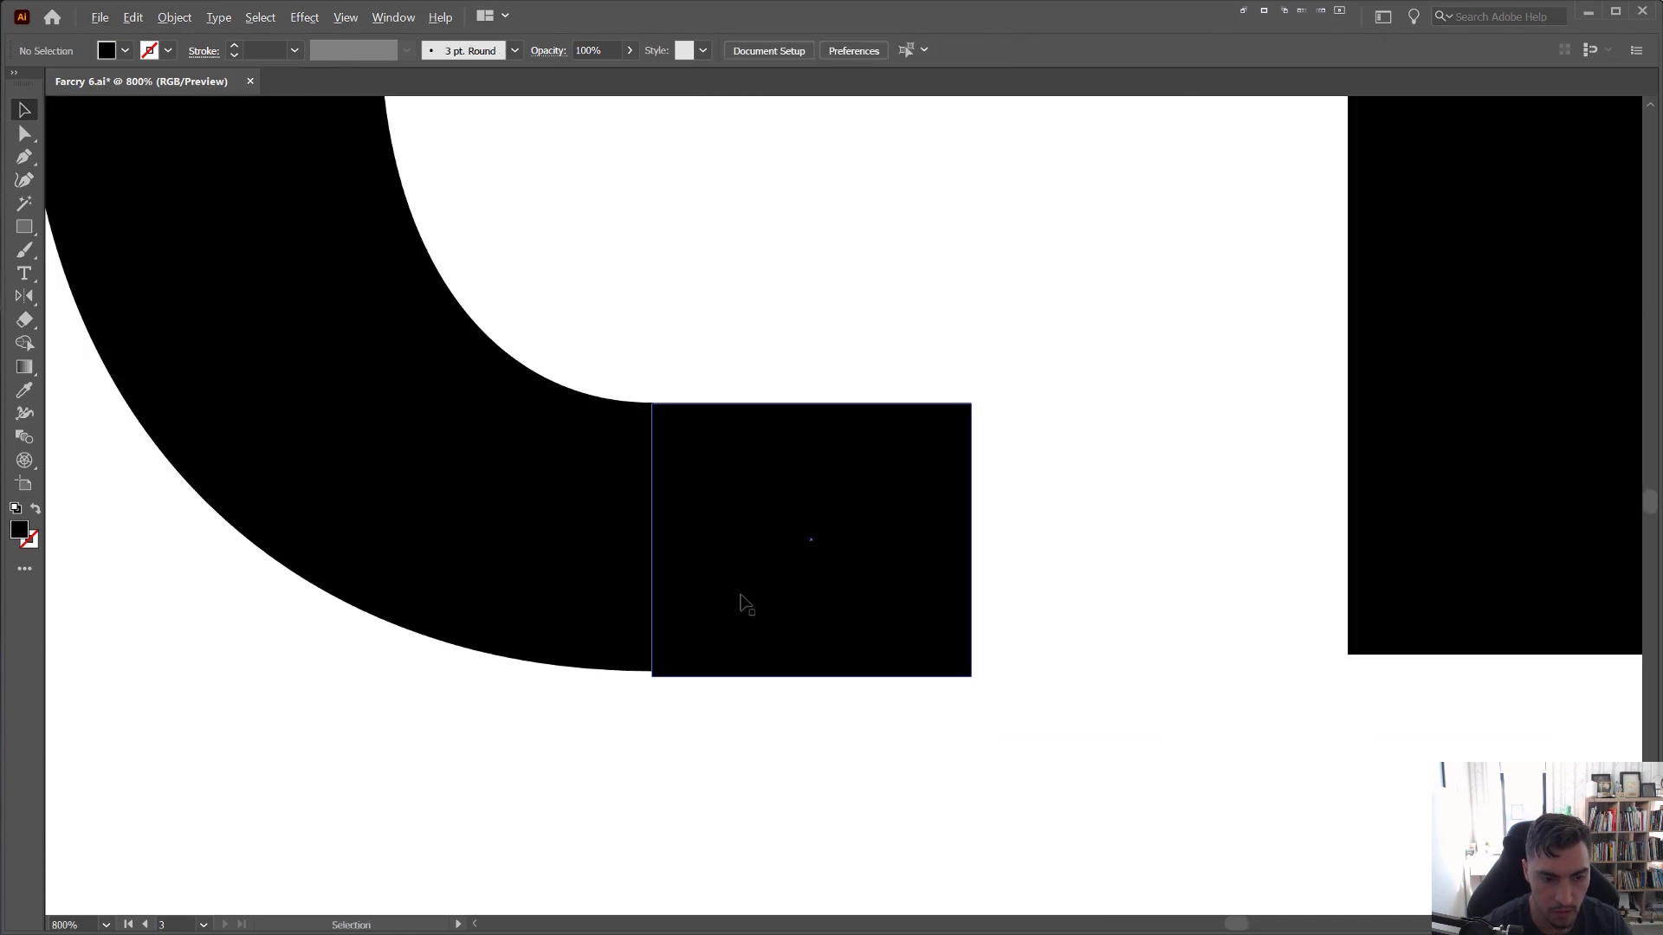
scroll(758, 663, "up", 4)
left_click(786, 681)
left_click_drag(958, 702, 959, 681)
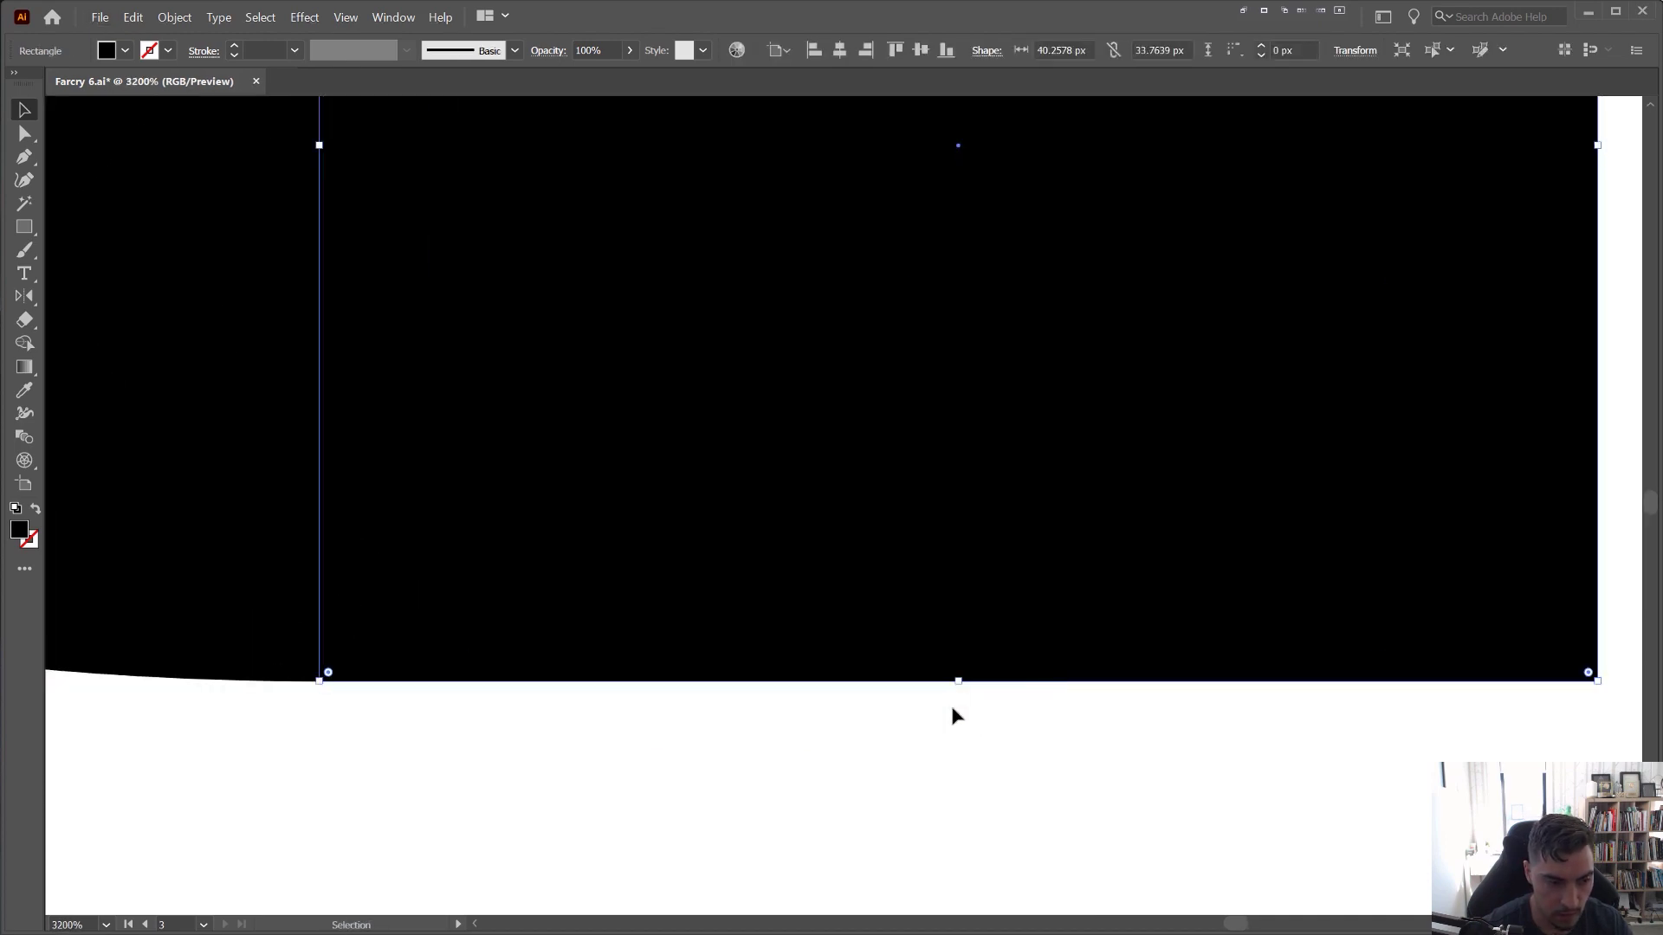
left_click(948, 723)
scroll(948, 726, "down", 6)
left_click_drag(1022, 736, 789, 762)
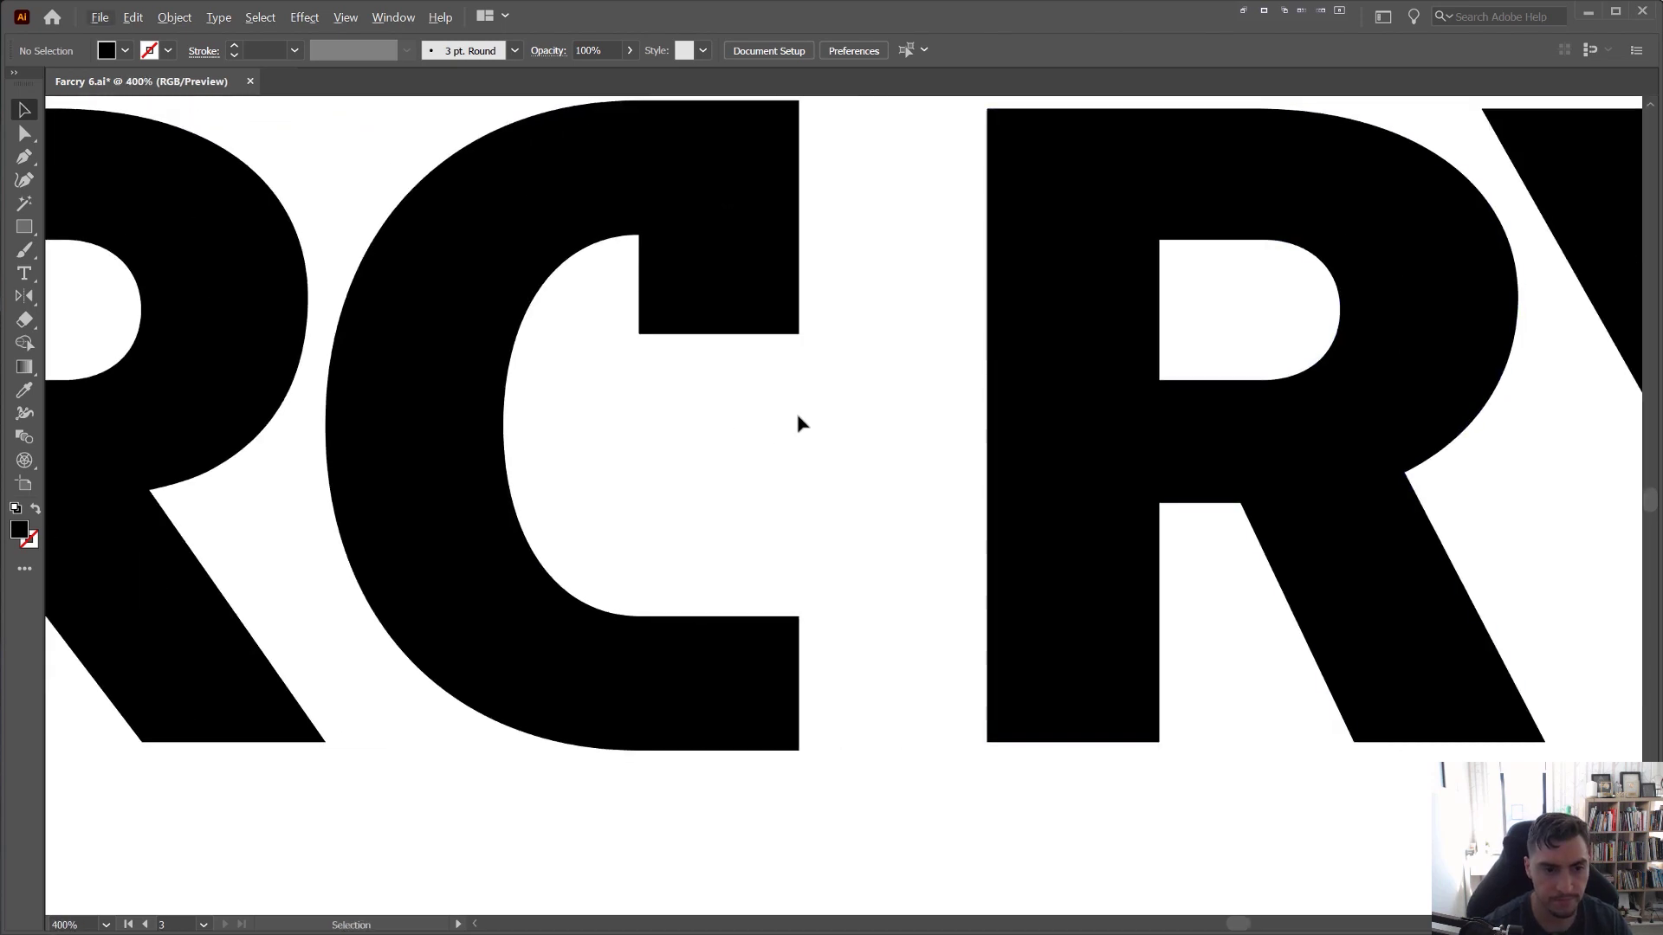
- Move the second R, the Y and the 6 left together, leaving only a narrow gap after the C
scroll(887, 374, "down", 3)
left_click_drag(1050, 327, 977, 375)
key("a")
left_click_drag(1501, 220, 837, 639)
key("shift+Left")
key("shift+Left")
key("shift+Left")
key("shift+Left")
key("shift+Left")
key("Right")
key("Right")
key("Right")
key("Right")
key("Right")
key("Right")
key("Right")
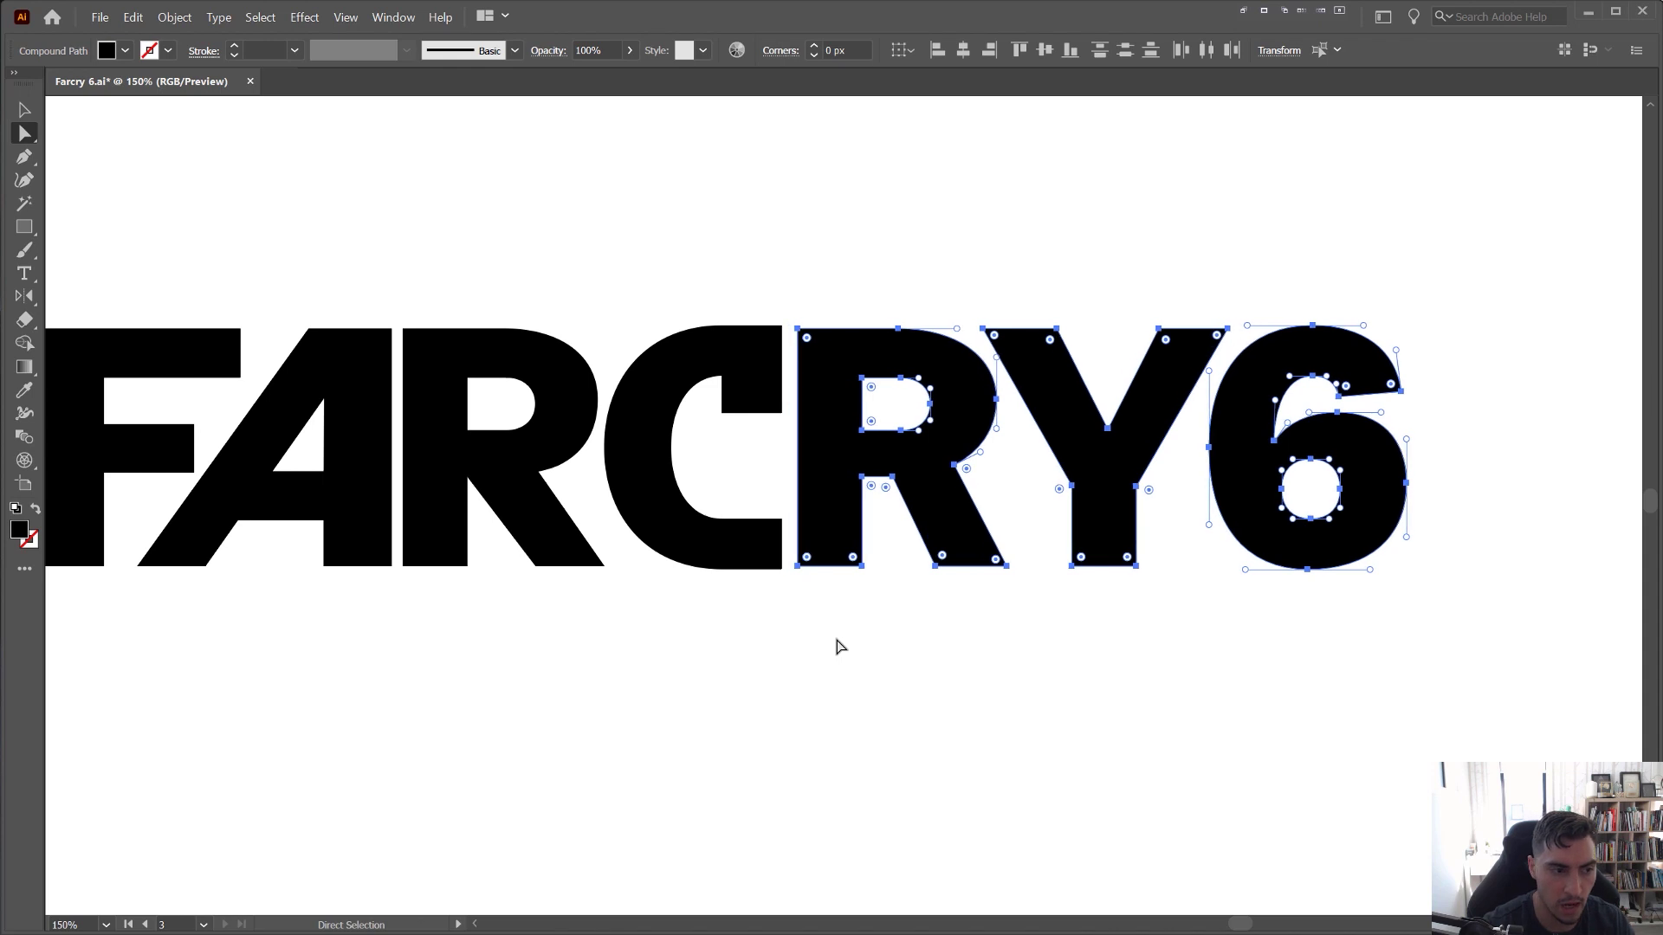
left_click(1032, 294)
scroll(1030, 294, "down", 1)
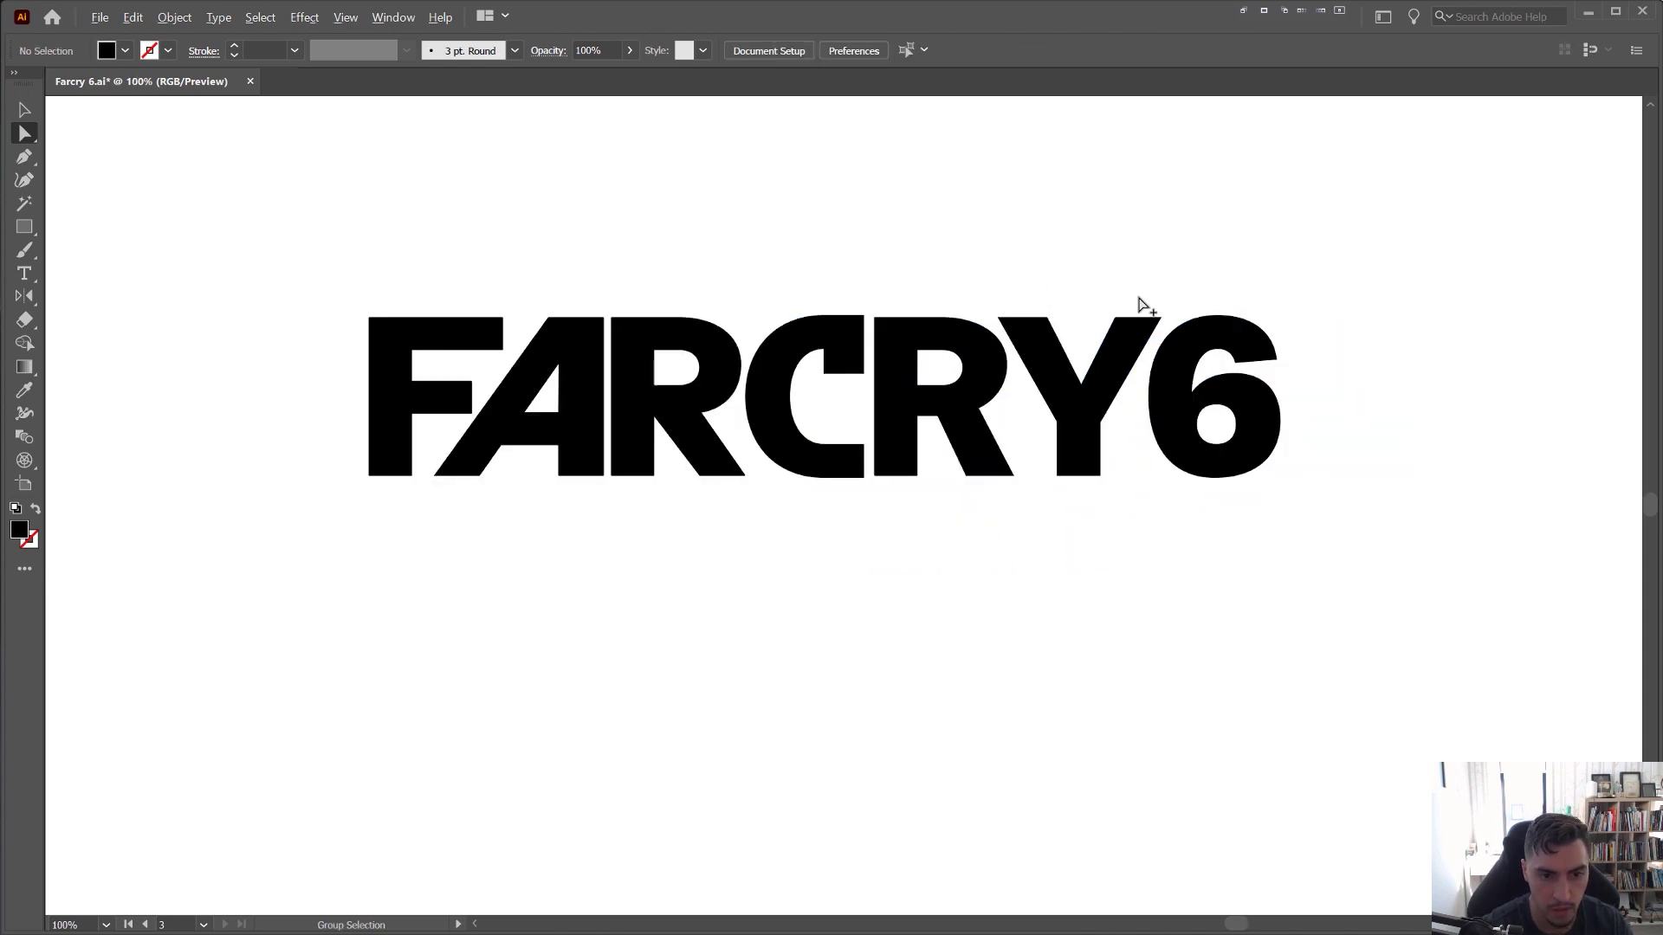
left_click_drag(1328, 247, 868, 563)
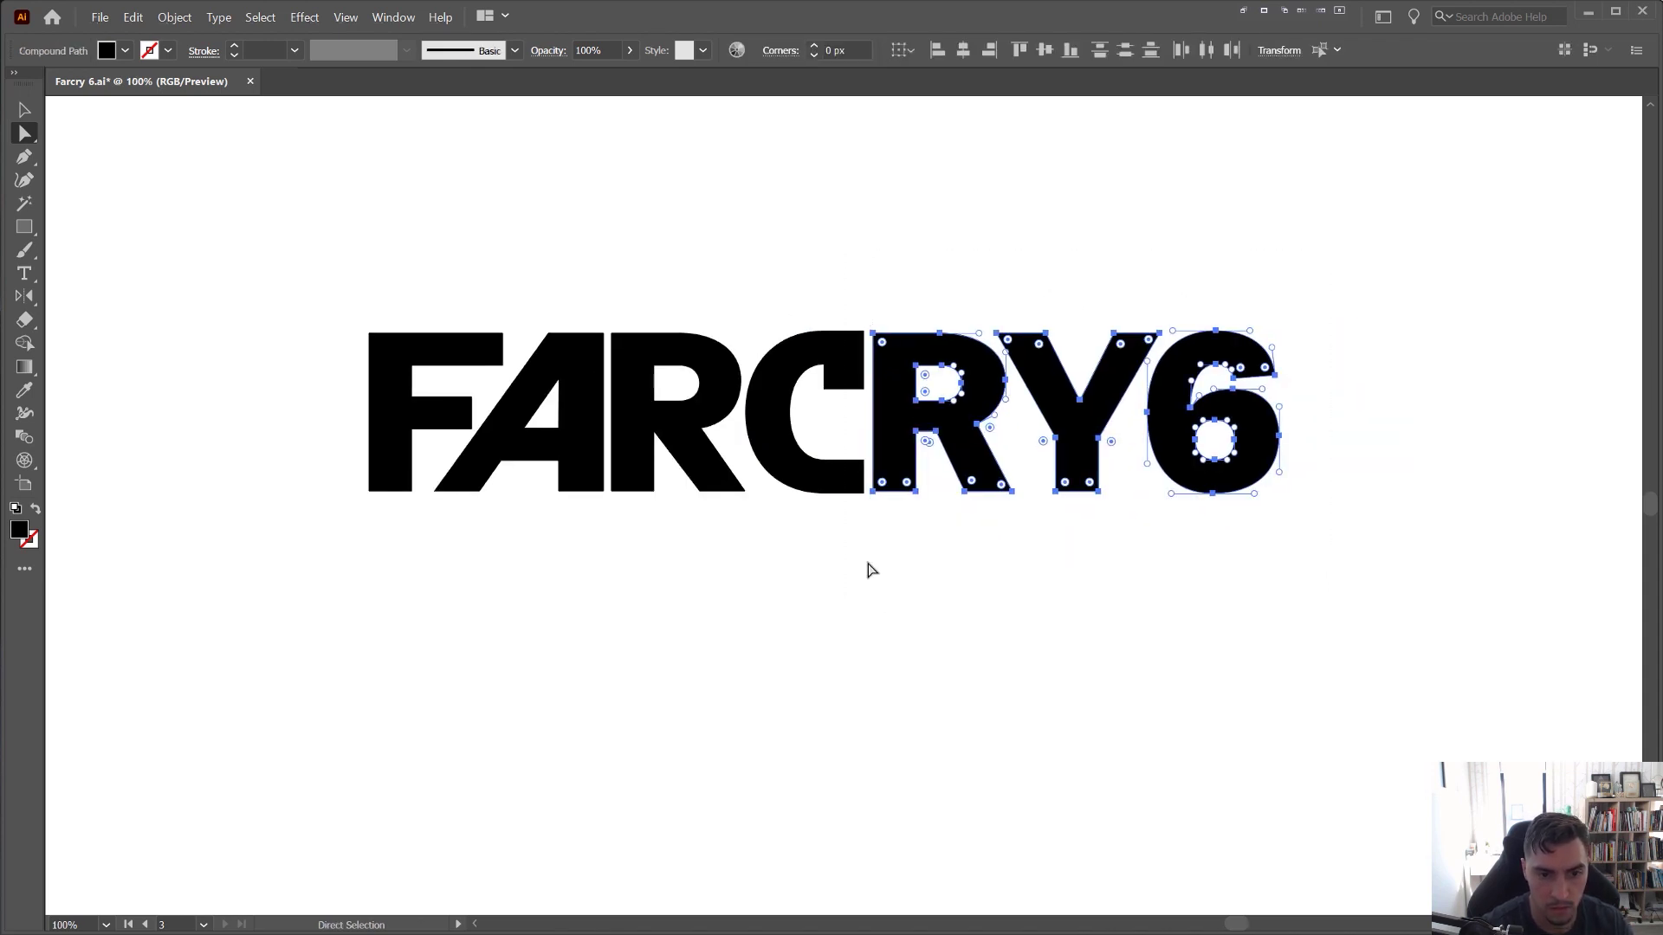
left_click(1119, 192)
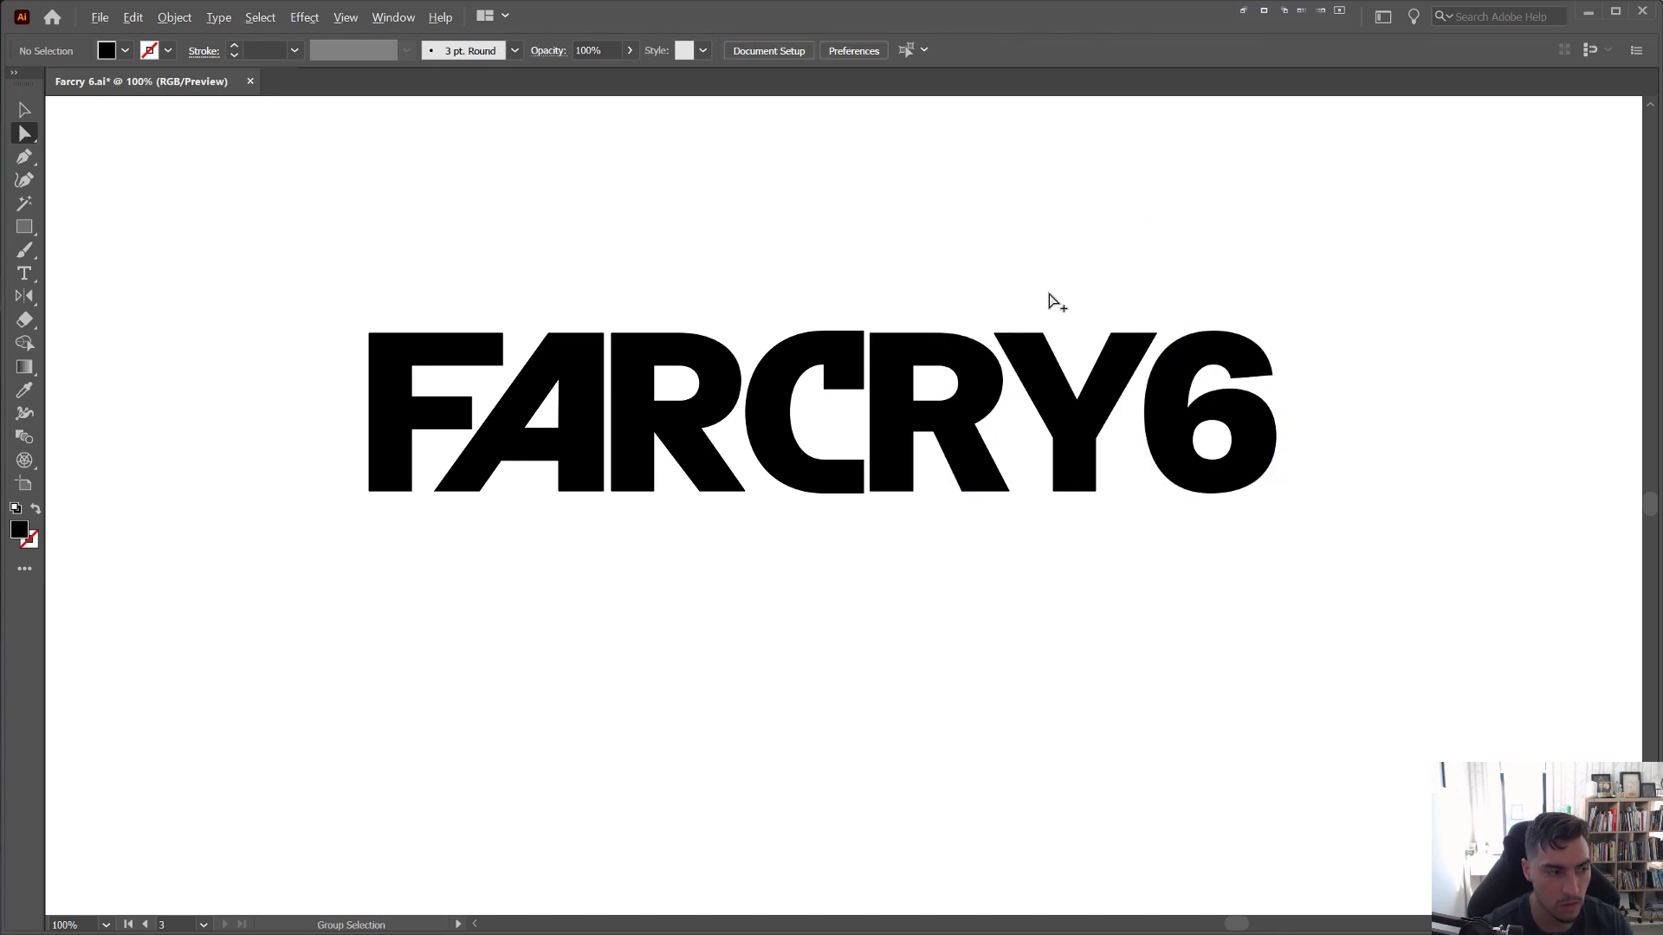
- Delete the original second R between the C and the Y
scroll(930, 405, "up", 2)
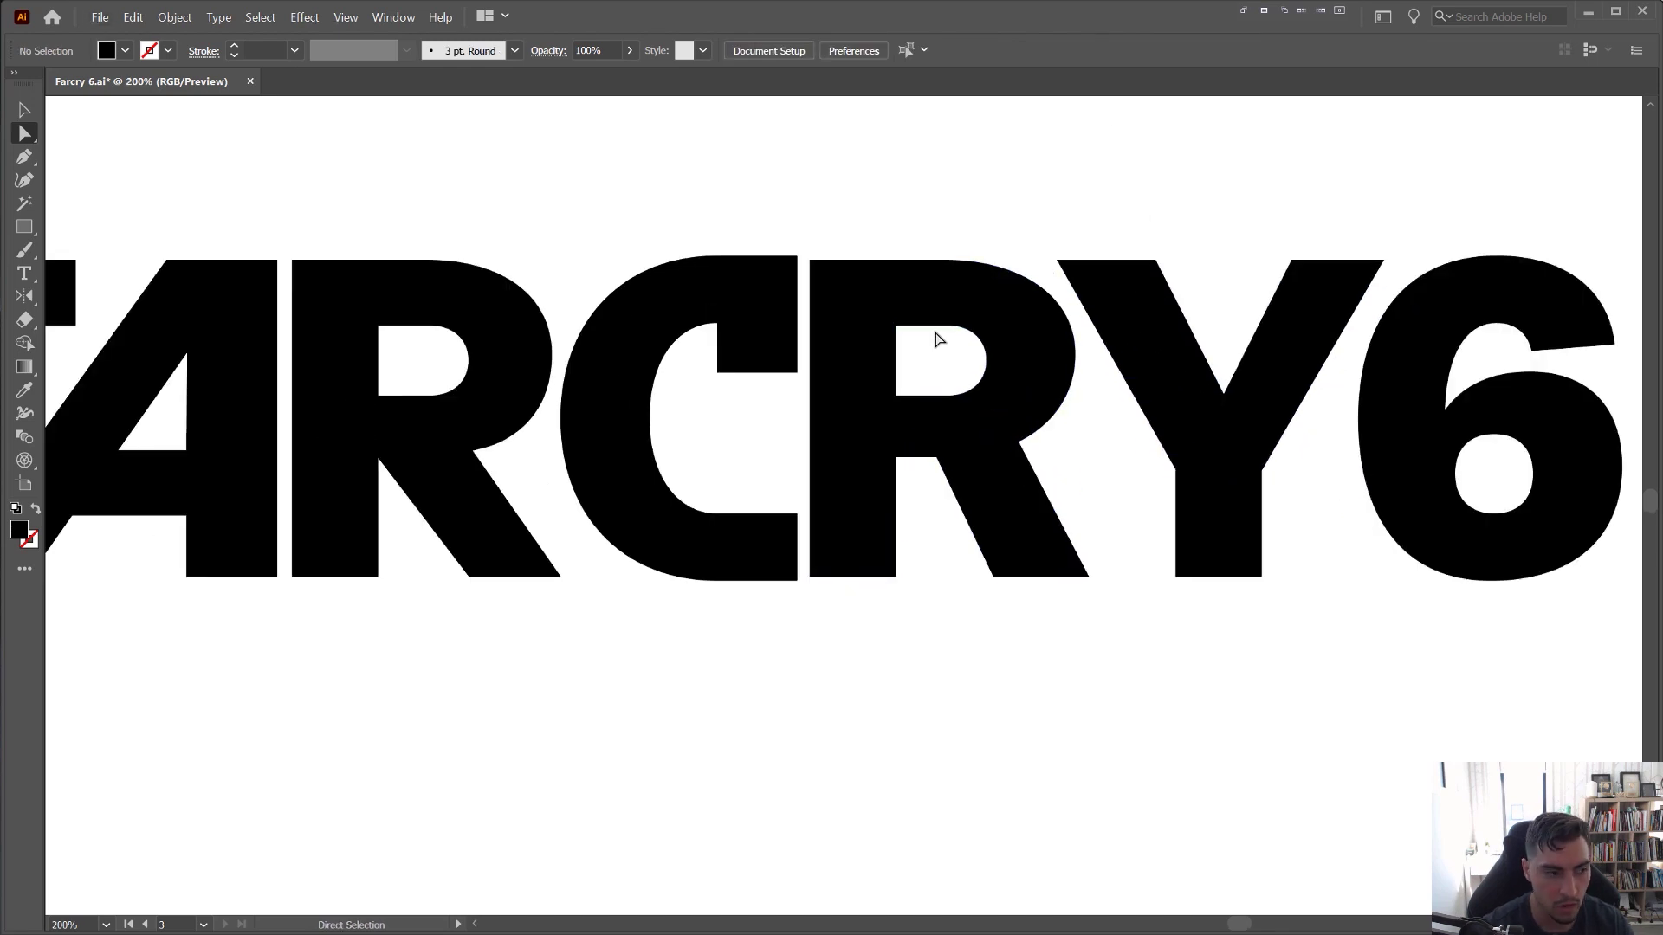
left_click(874, 295)
key("Delete")
- Merge the first R's body and its diagonal leg into one shape with the Shape Builder tool
left_click(457, 423)
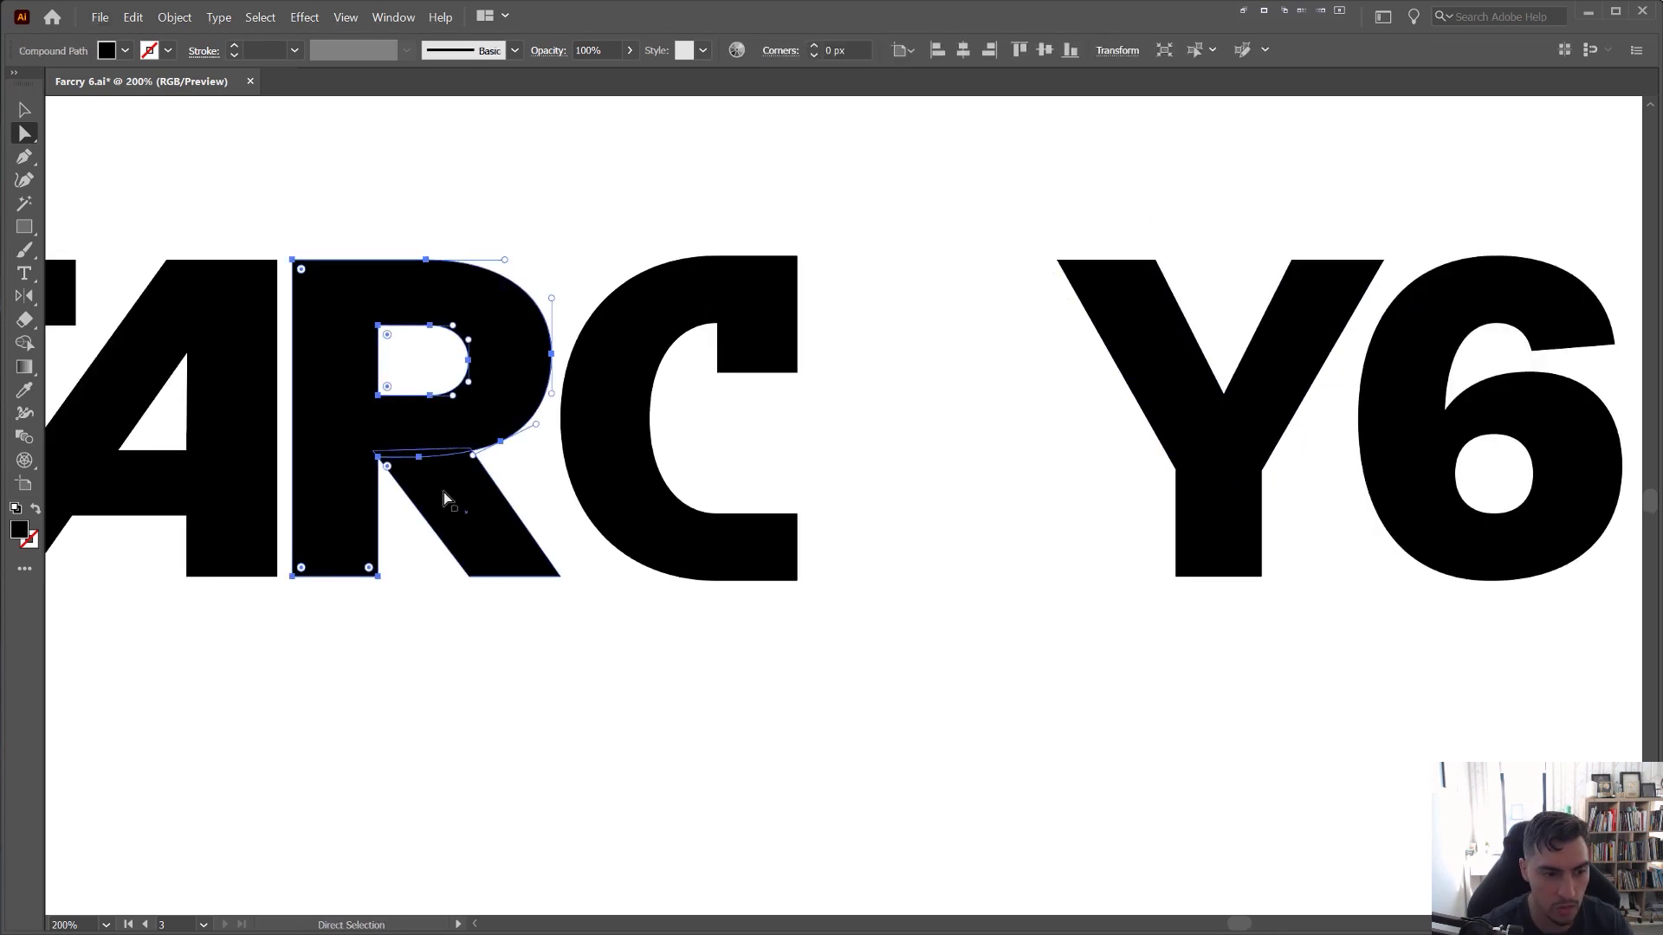
left_click_drag(344, 498, 804, 531)
scroll(805, 530, "up", 2)
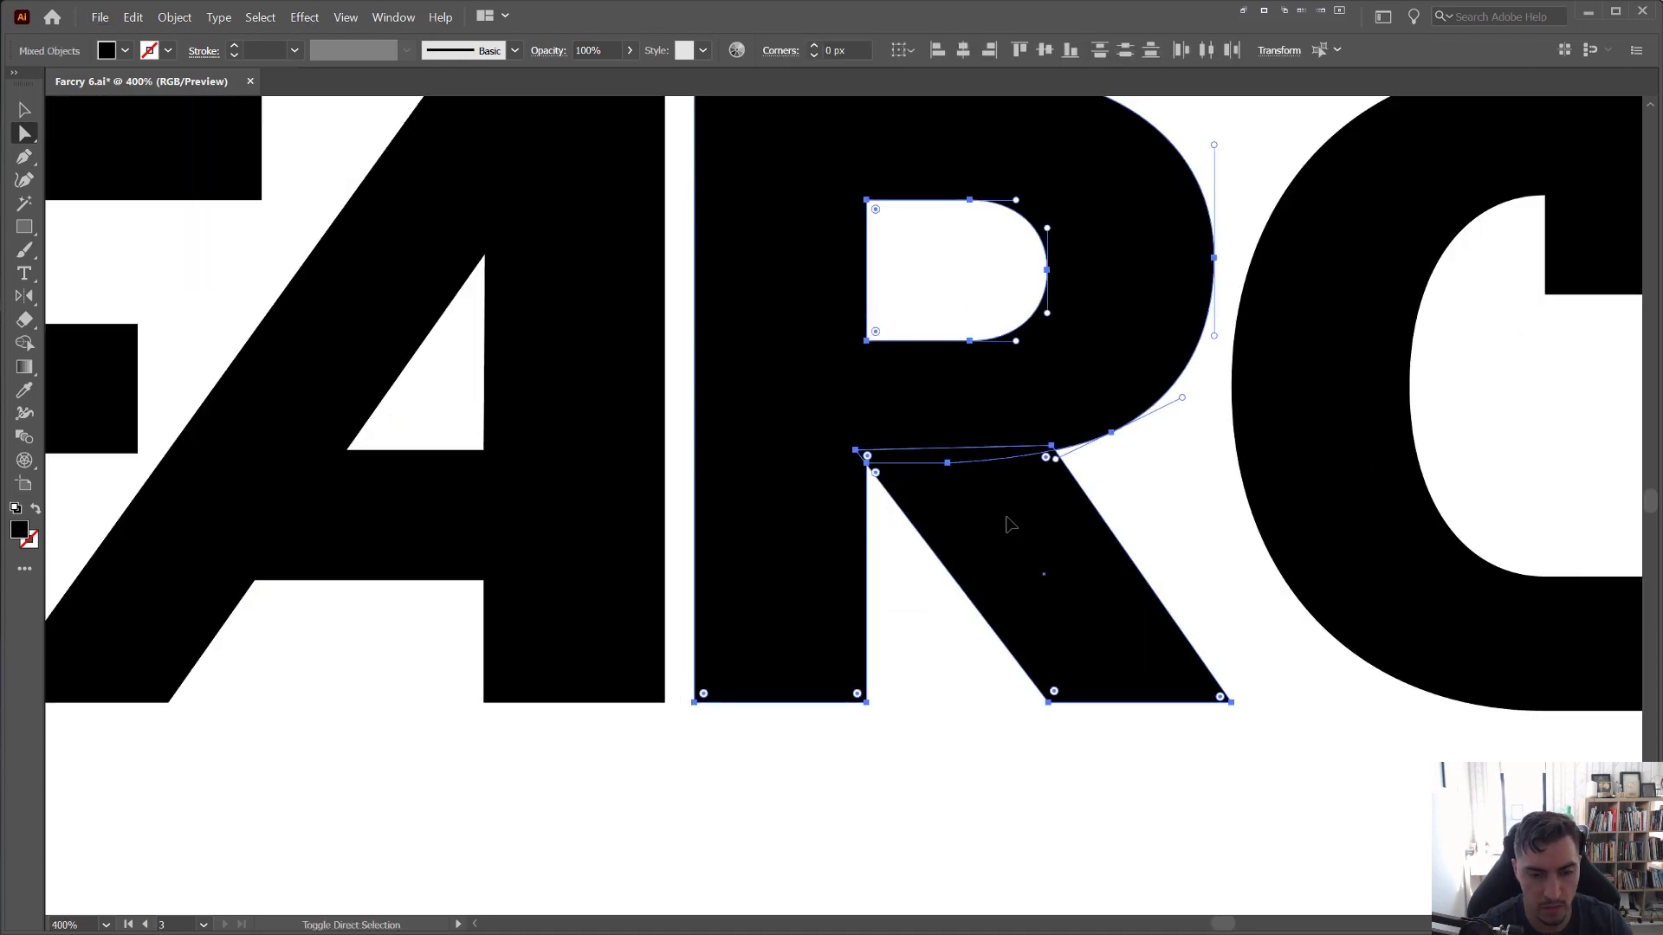
key("shift+m")
left_click_drag(987, 430, 1046, 465)
key("v")
left_click(1150, 539)
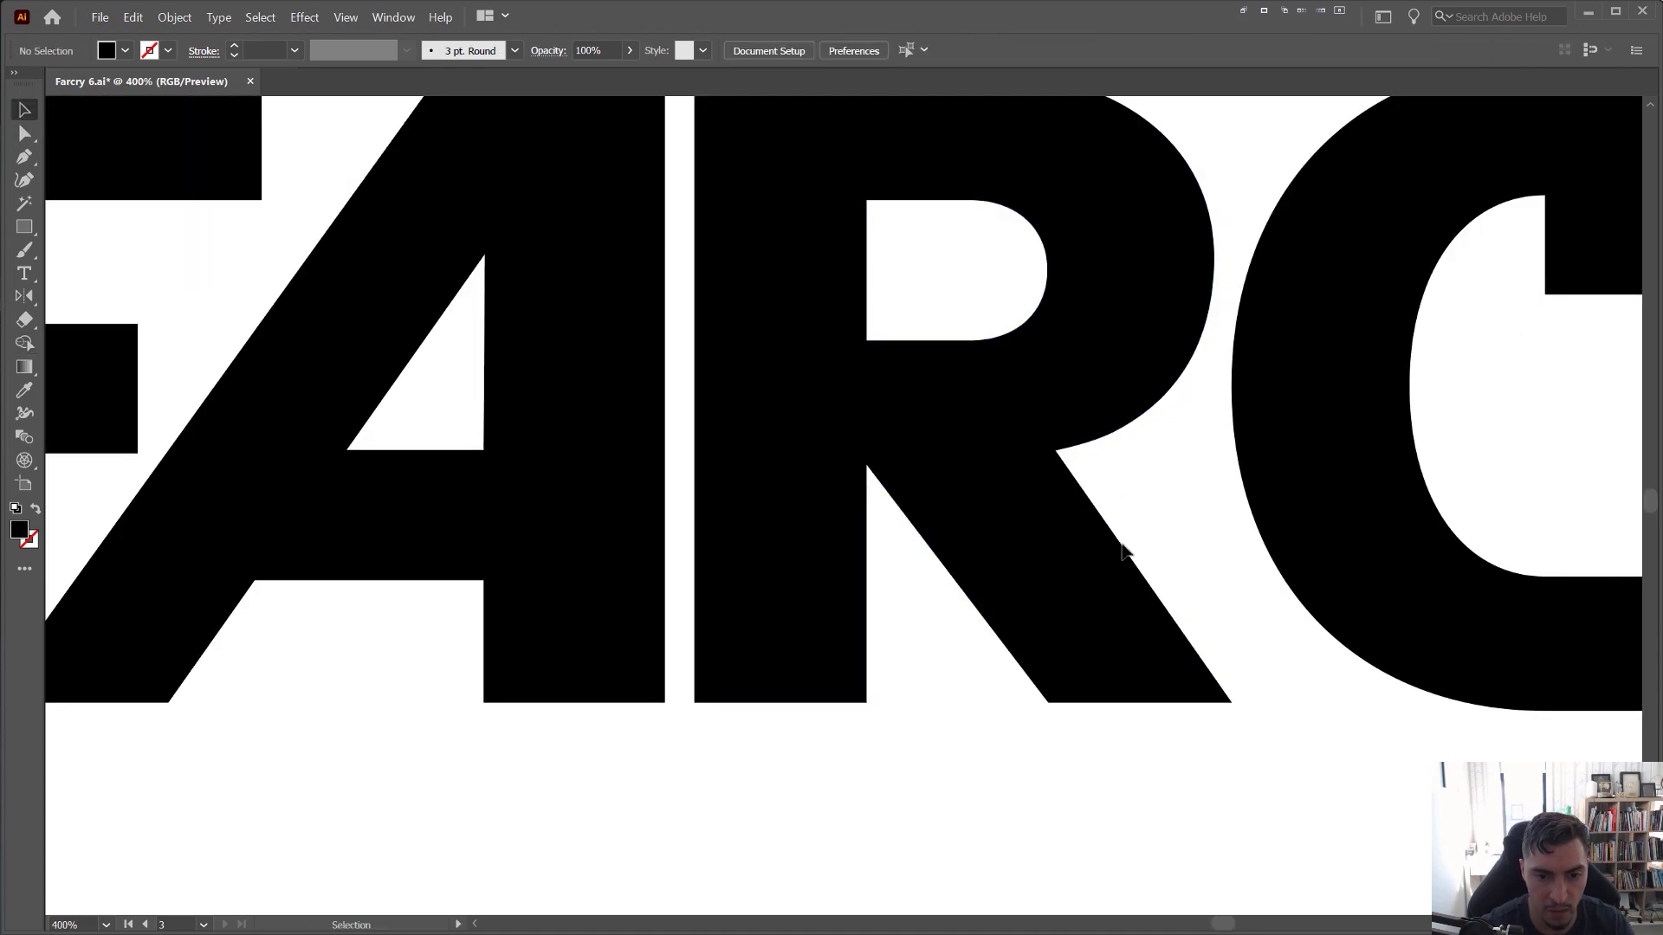
- Duplicate the merged R and place the copy in the gap between the C and the Y
left_click_drag(1115, 549, 1215, 621)
key("ctrl+z")
scroll(1155, 553, "down", 4)
left_click_drag(1188, 516, 732, 512)
left_click(706, 433)
scroll(703, 436, "up", 1)
scroll(701, 449, "up", 1)
left_click_drag(645, 473, 1041, 478)
scroll(996, 669, "up", 2)
scroll(1001, 714, "down", 3)
left_click_drag(1387, 750, 246, 676)
left_click_drag(1102, 840, 943, 787)
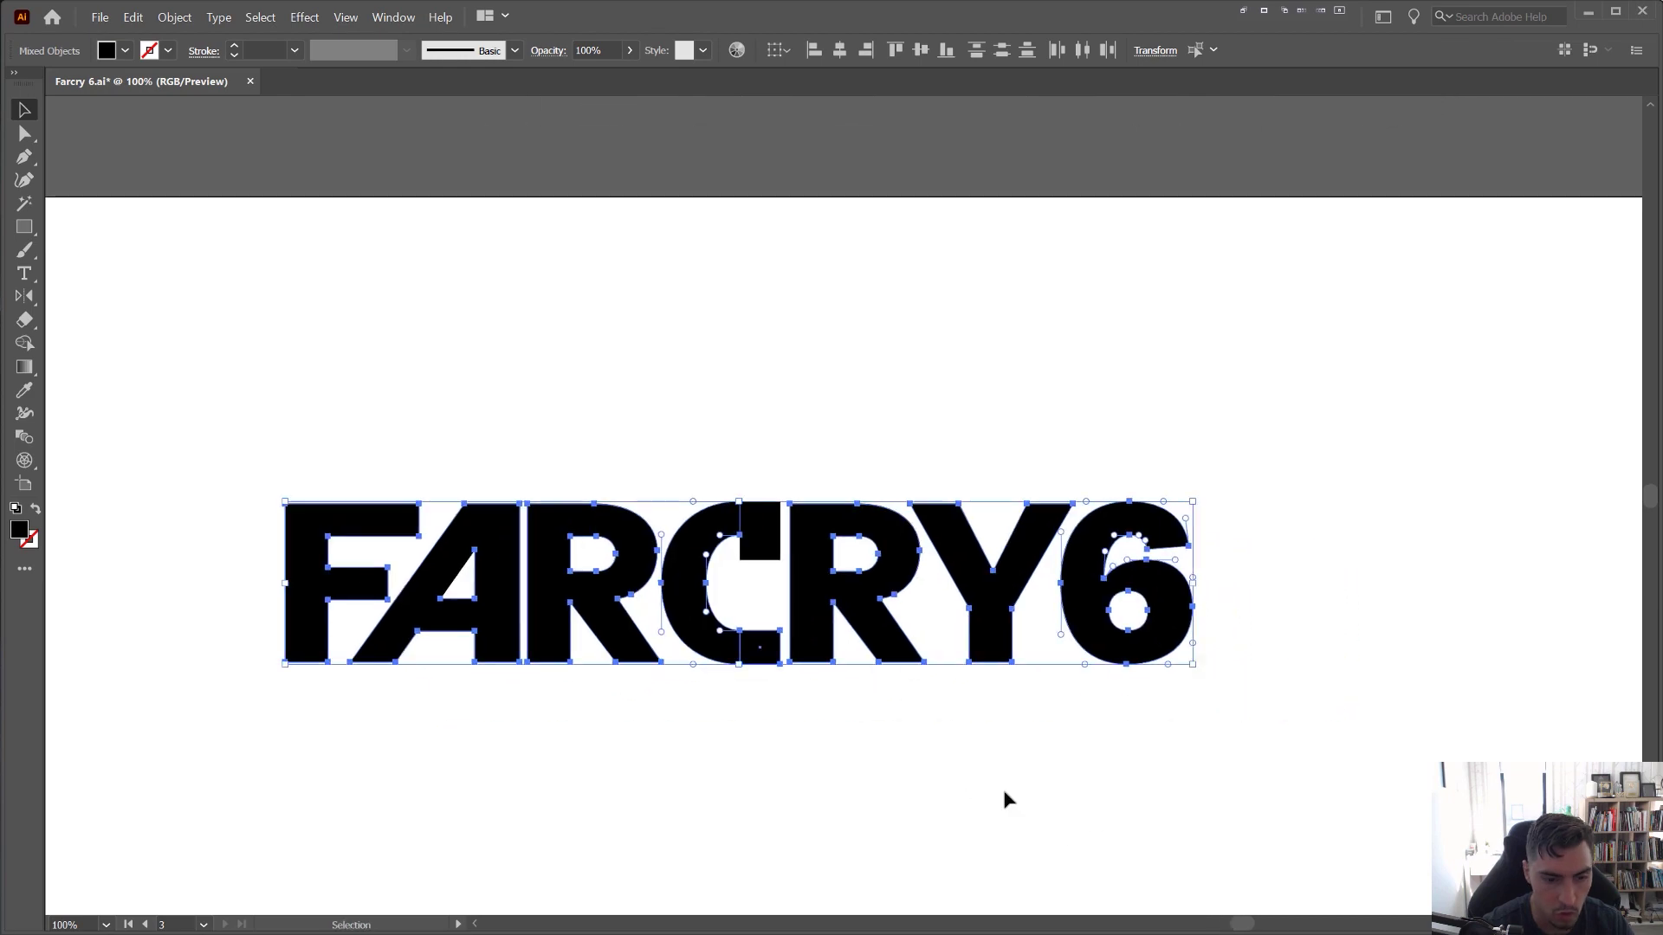
left_click(1004, 794)
scroll(855, 501, "up", 3)
left_click(764, 568)
left_click_drag(766, 569, 762, 391)
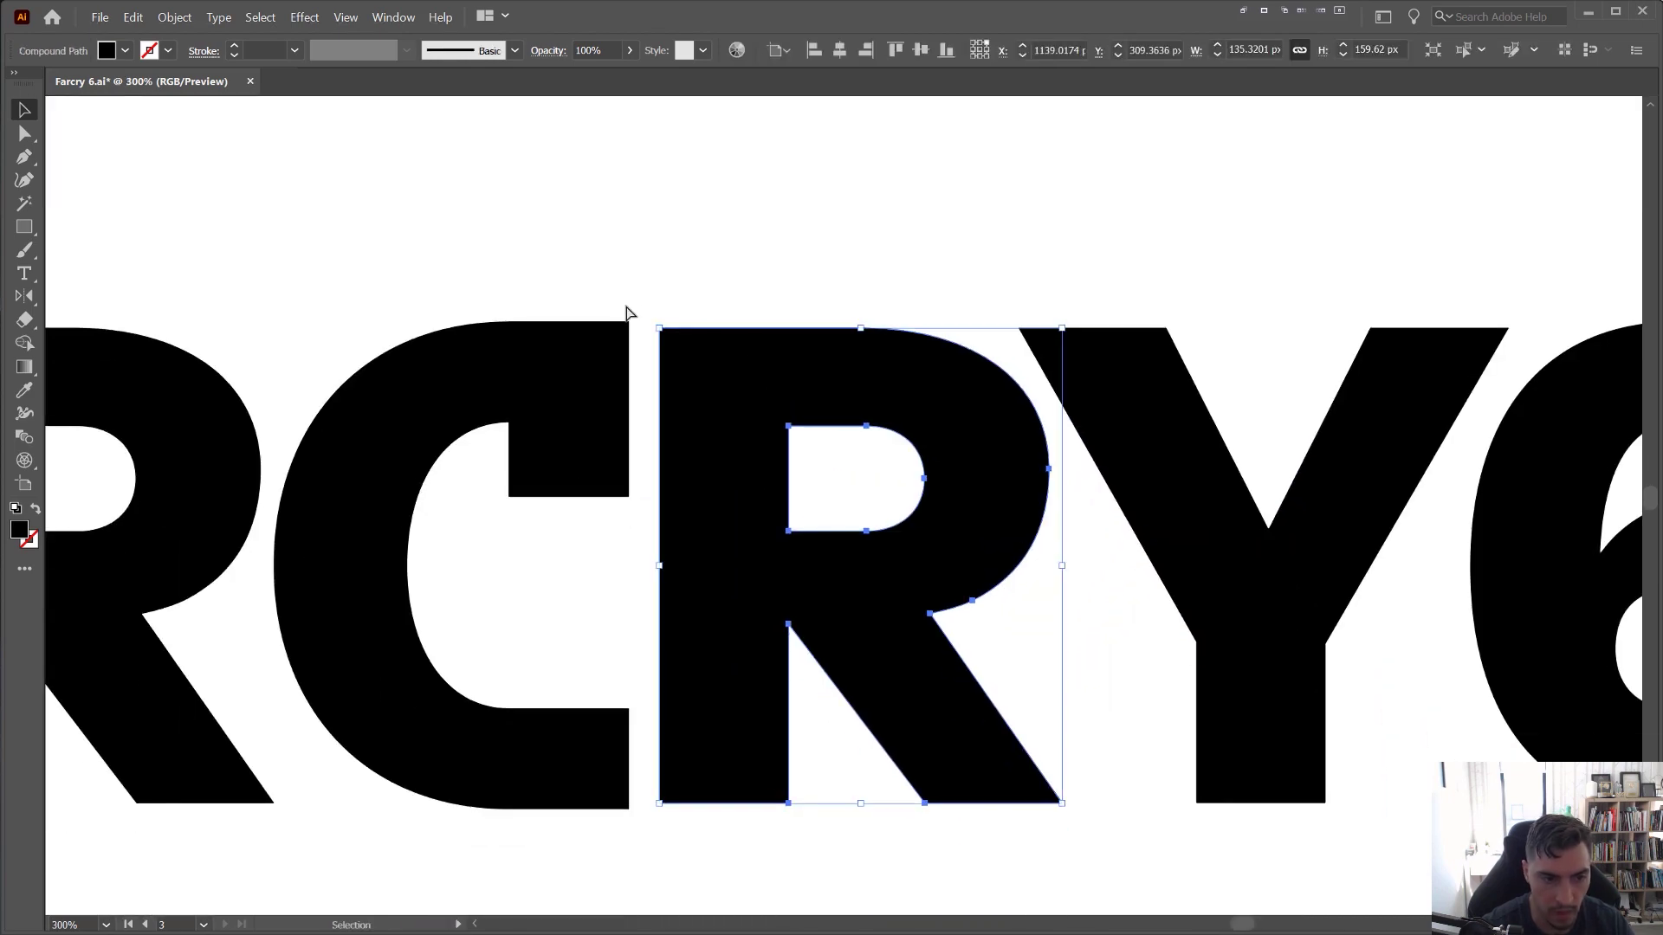
- Lower the top edge points of the C slightly so they line up with the neighbouring R
key("a")
left_click_drag(639, 308, 362, 424)
left_click_drag(322, 521, 322, 521)
scroll(522, 327, "up", 3)
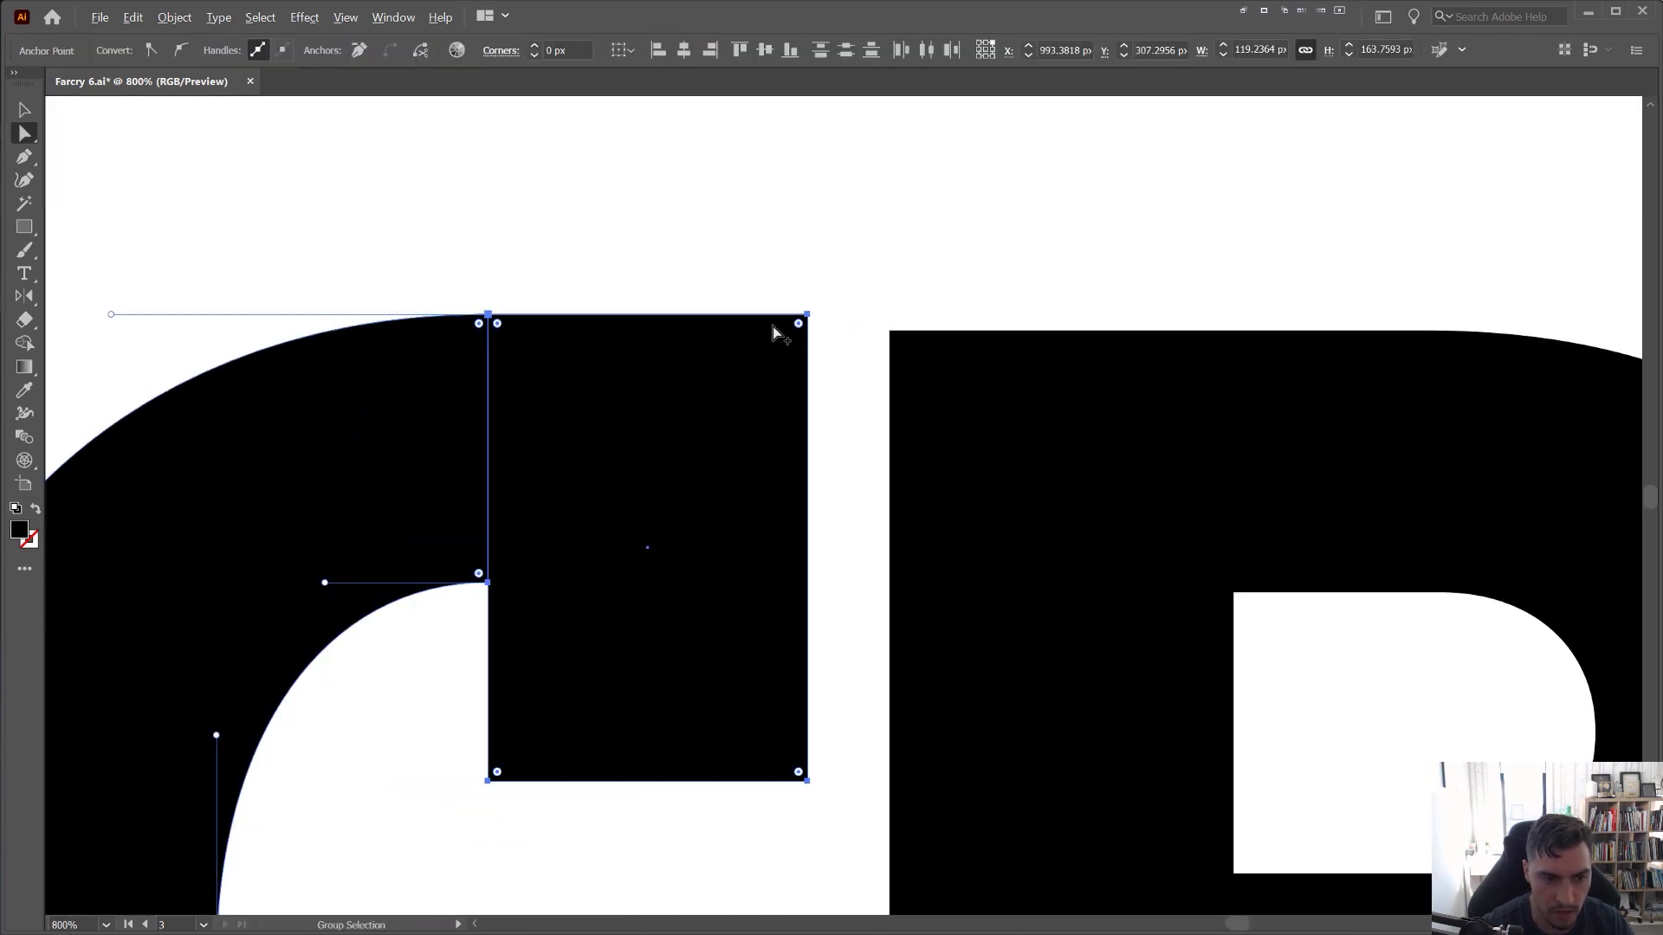
key("Down")
scroll(938, 268, "down", 3)
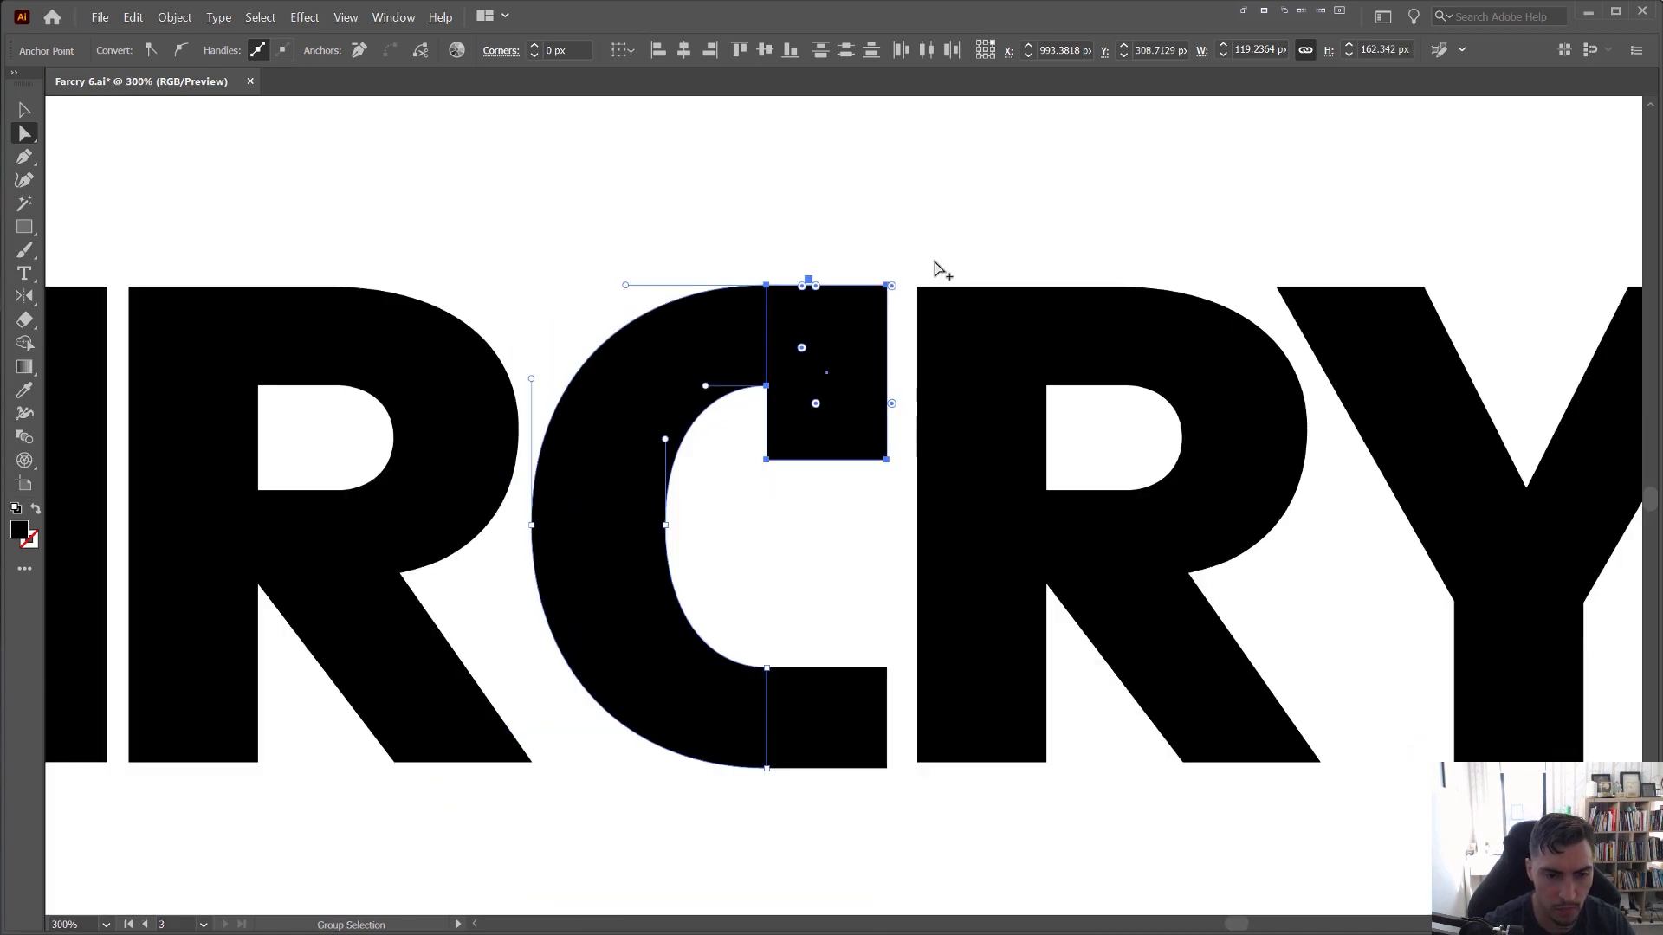
- Raise the bottom edge points of the C slightly so they line up with the baseline of the neighbouring letters
left_click_drag(935, 679, 694, 509)
left_click(909, 555)
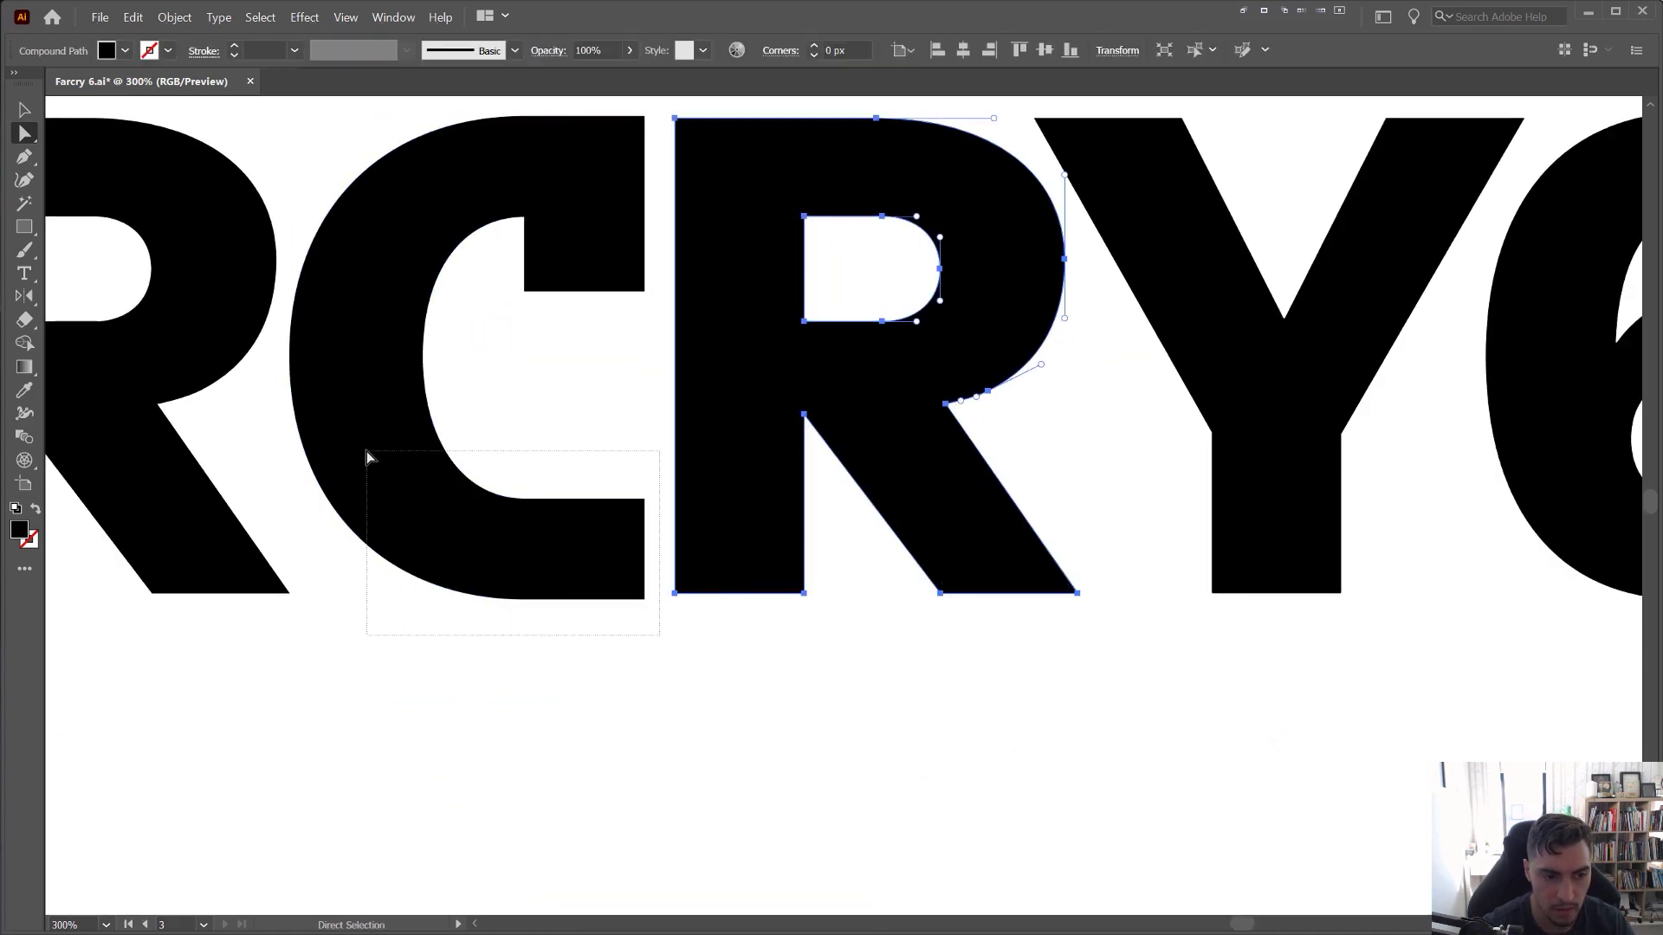
left_click_drag(366, 451, 347, 449)
key("Up")
left_click(508, 337)
scroll(509, 337, "down", 3)
left_click_drag(518, 311, 821, 358)
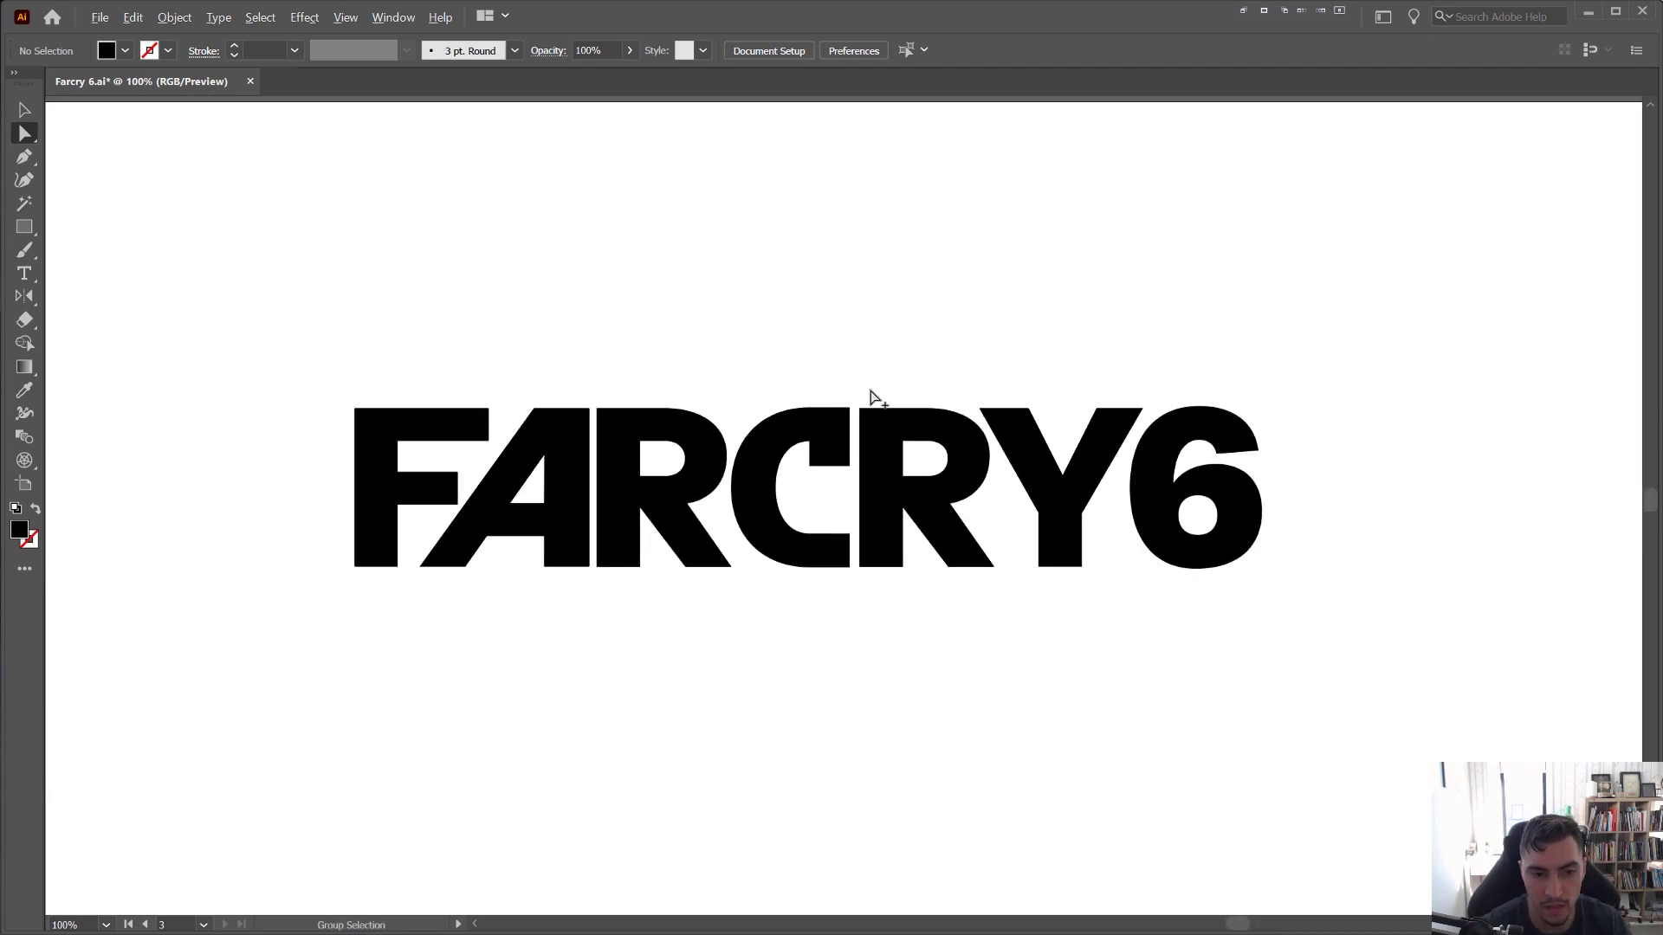
scroll(873, 396, "up", 2)
scroll(937, 440, "up", 3)
left_click(821, 428)
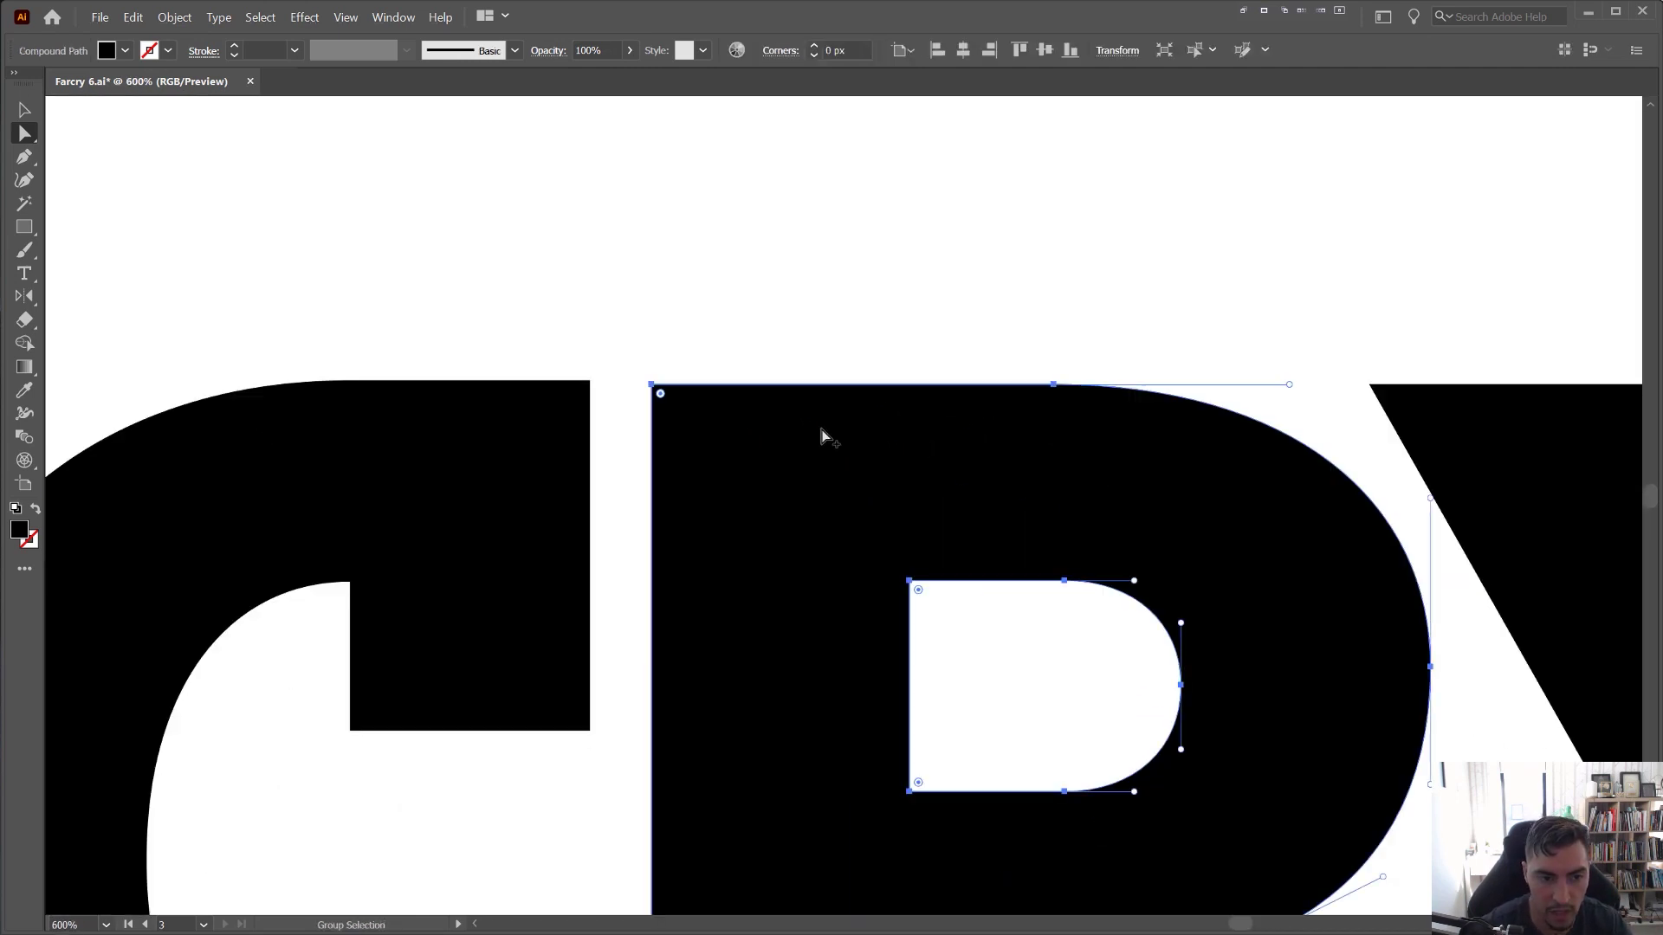
scroll(821, 429, "down", 4)
left_click(935, 386)
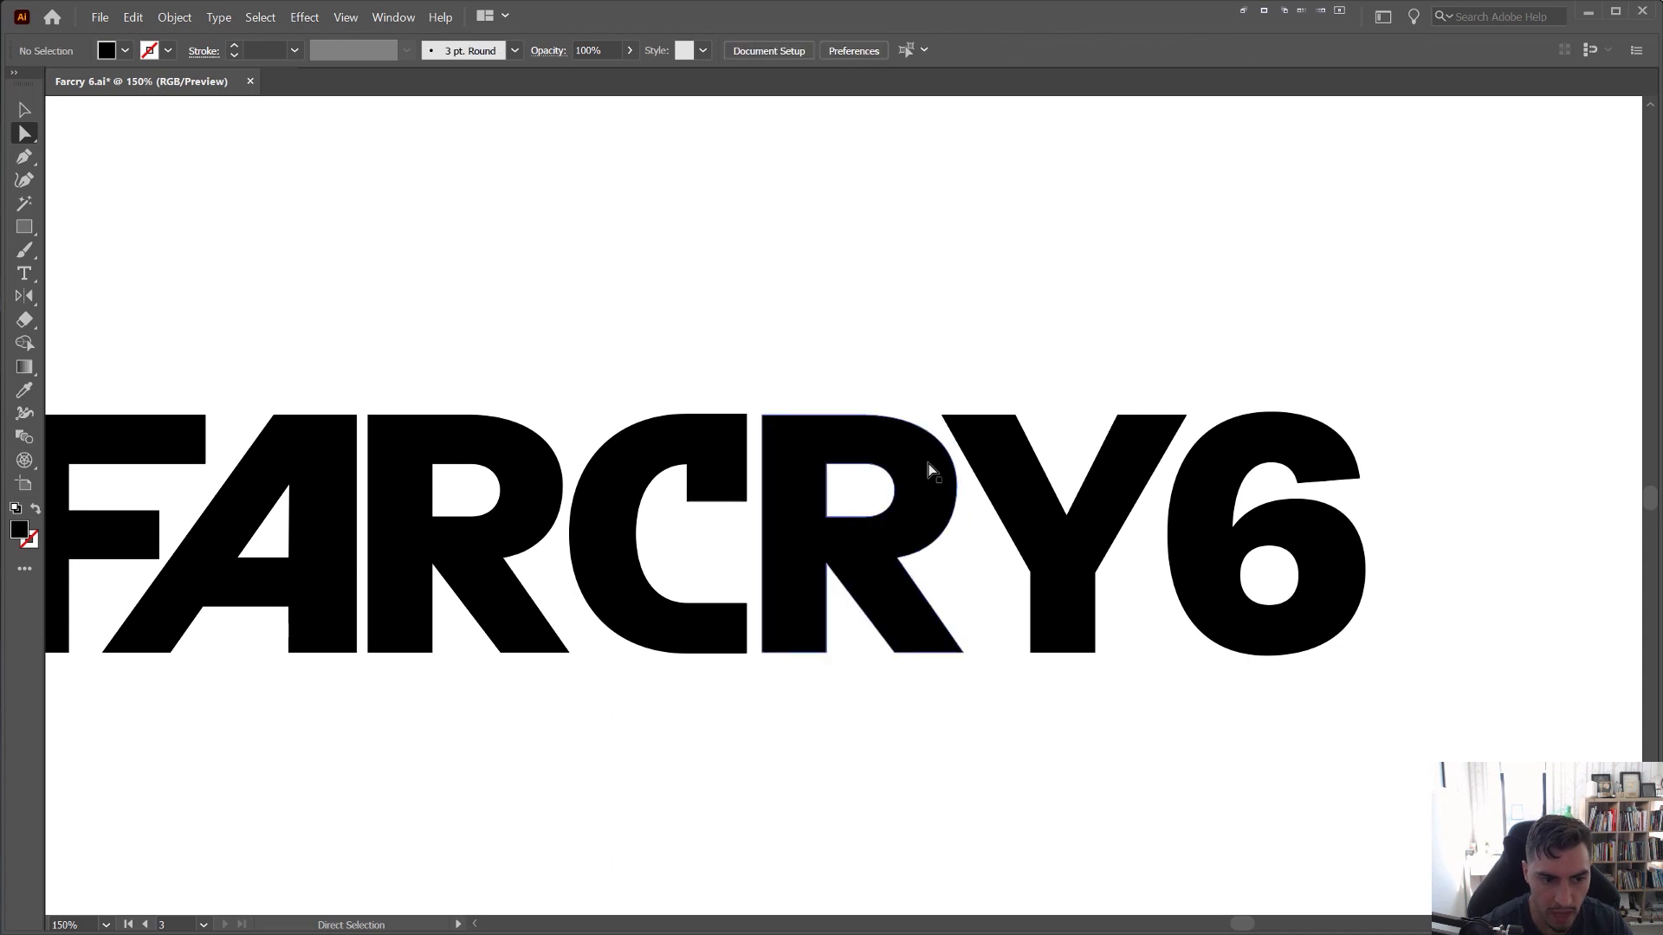
left_click_drag(945, 447, 767, 643)
key("ctrl+z")
key("v")
left_click_drag(854, 445, 520, 445)
key("ctrl+z")
- Raise the Y's crotch point and the two points where its arms meet the stem, making the arms shorter
key("space")
left_click_drag(944, 389, 886, 382)
scroll(970, 619, "up", 2)
left_click_drag(695, 391, 953, 582)
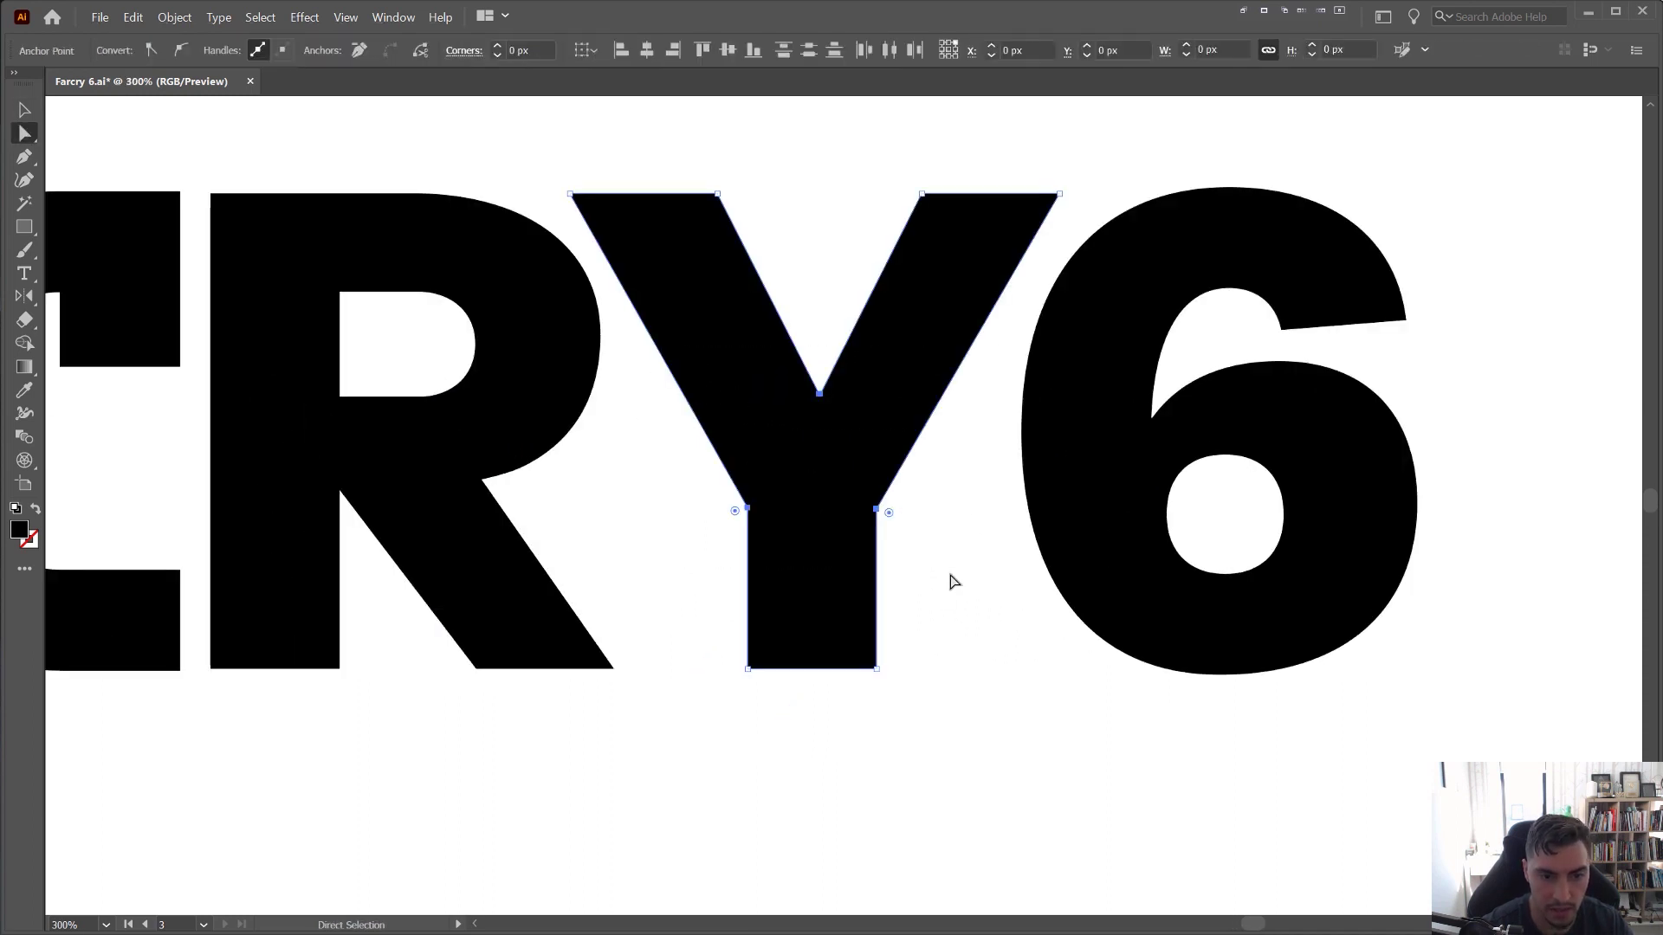
key("shift+Up")
key("Up")
key("Up")
key("Up")
key("Up")
key("Up")
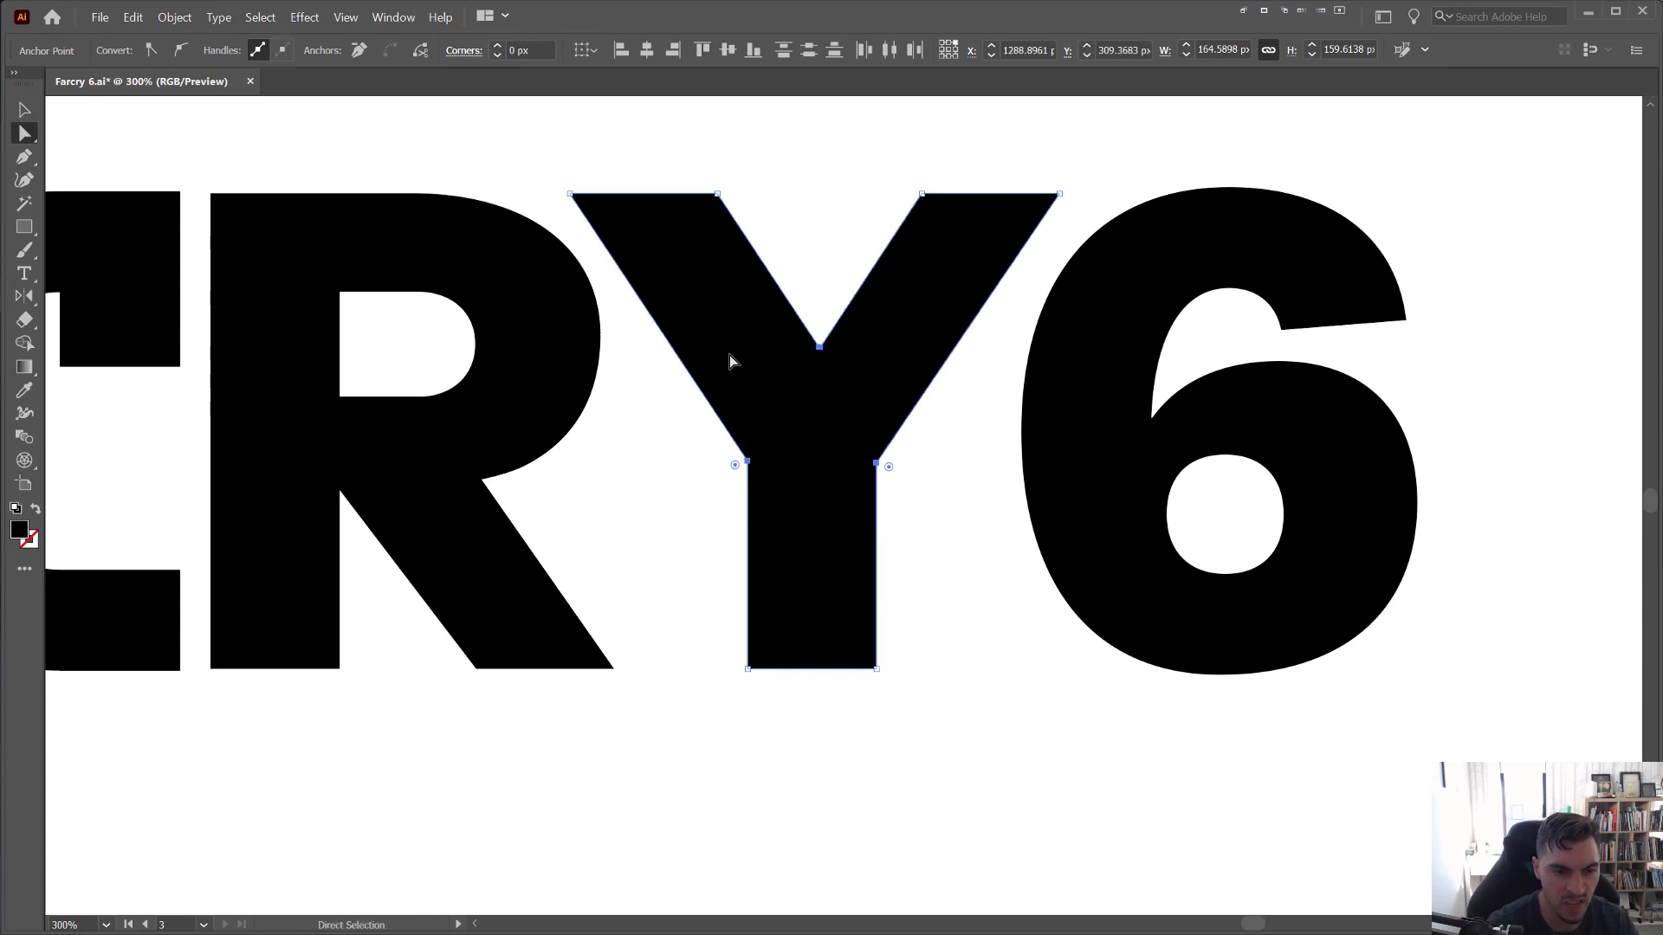
key("Down")
key("Down")
key("Up")
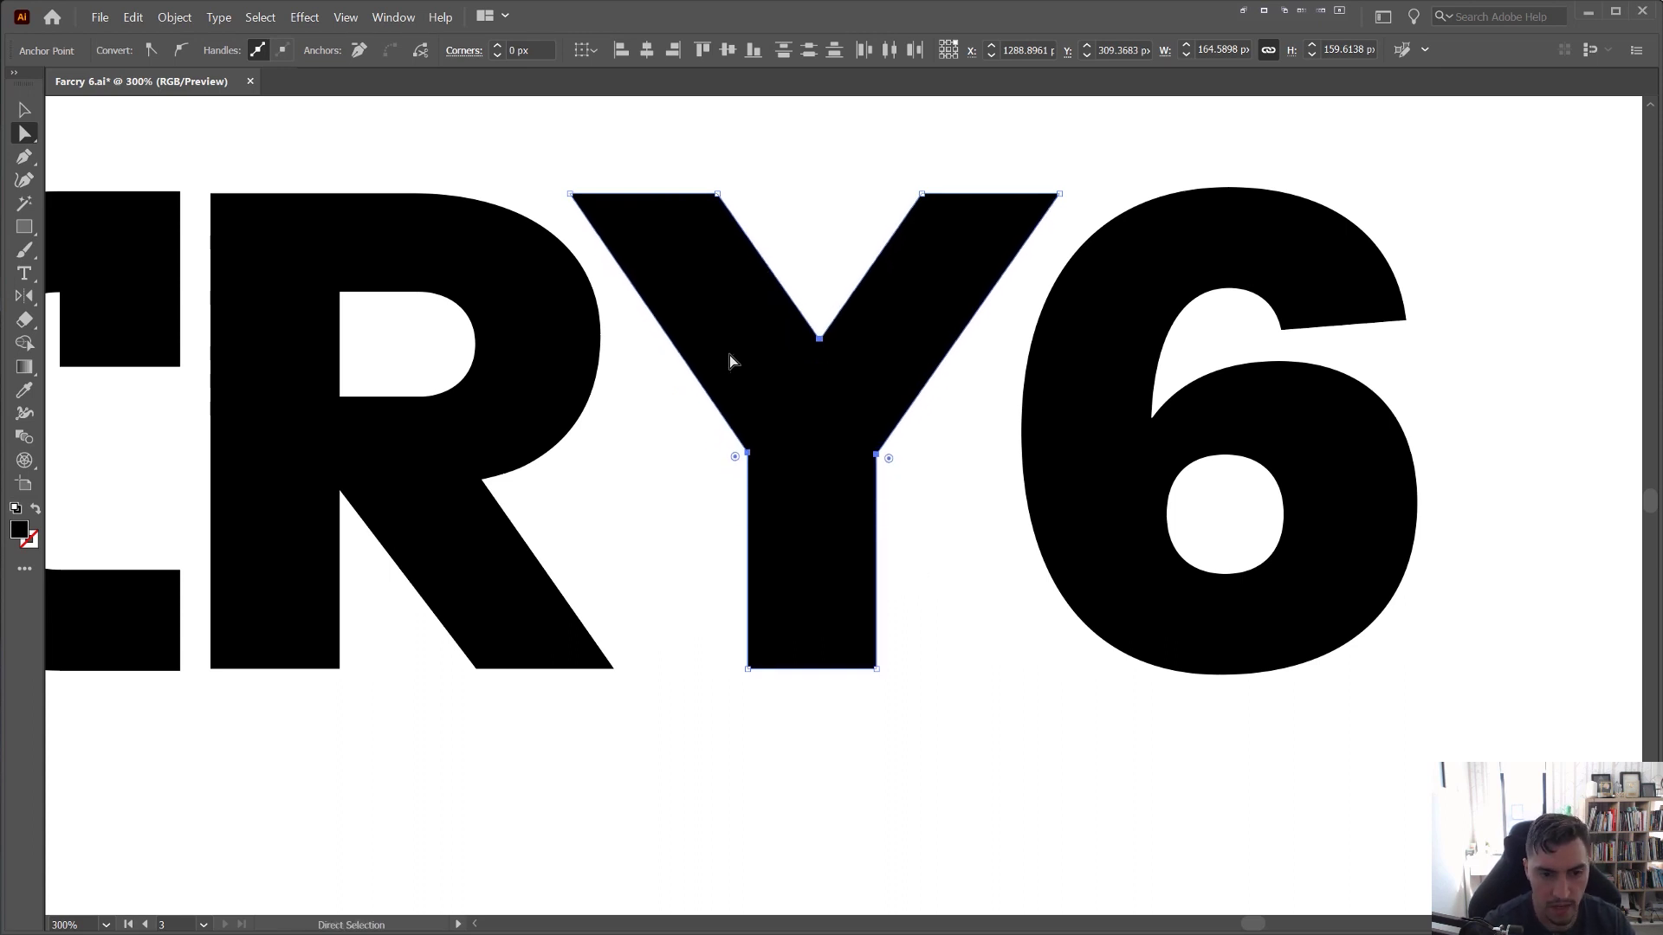
- Move the Y slightly left toward the second R and the 6 left so it sits close to the Y
left_click(1005, 542)
left_click_drag(942, 495, 793, 577)
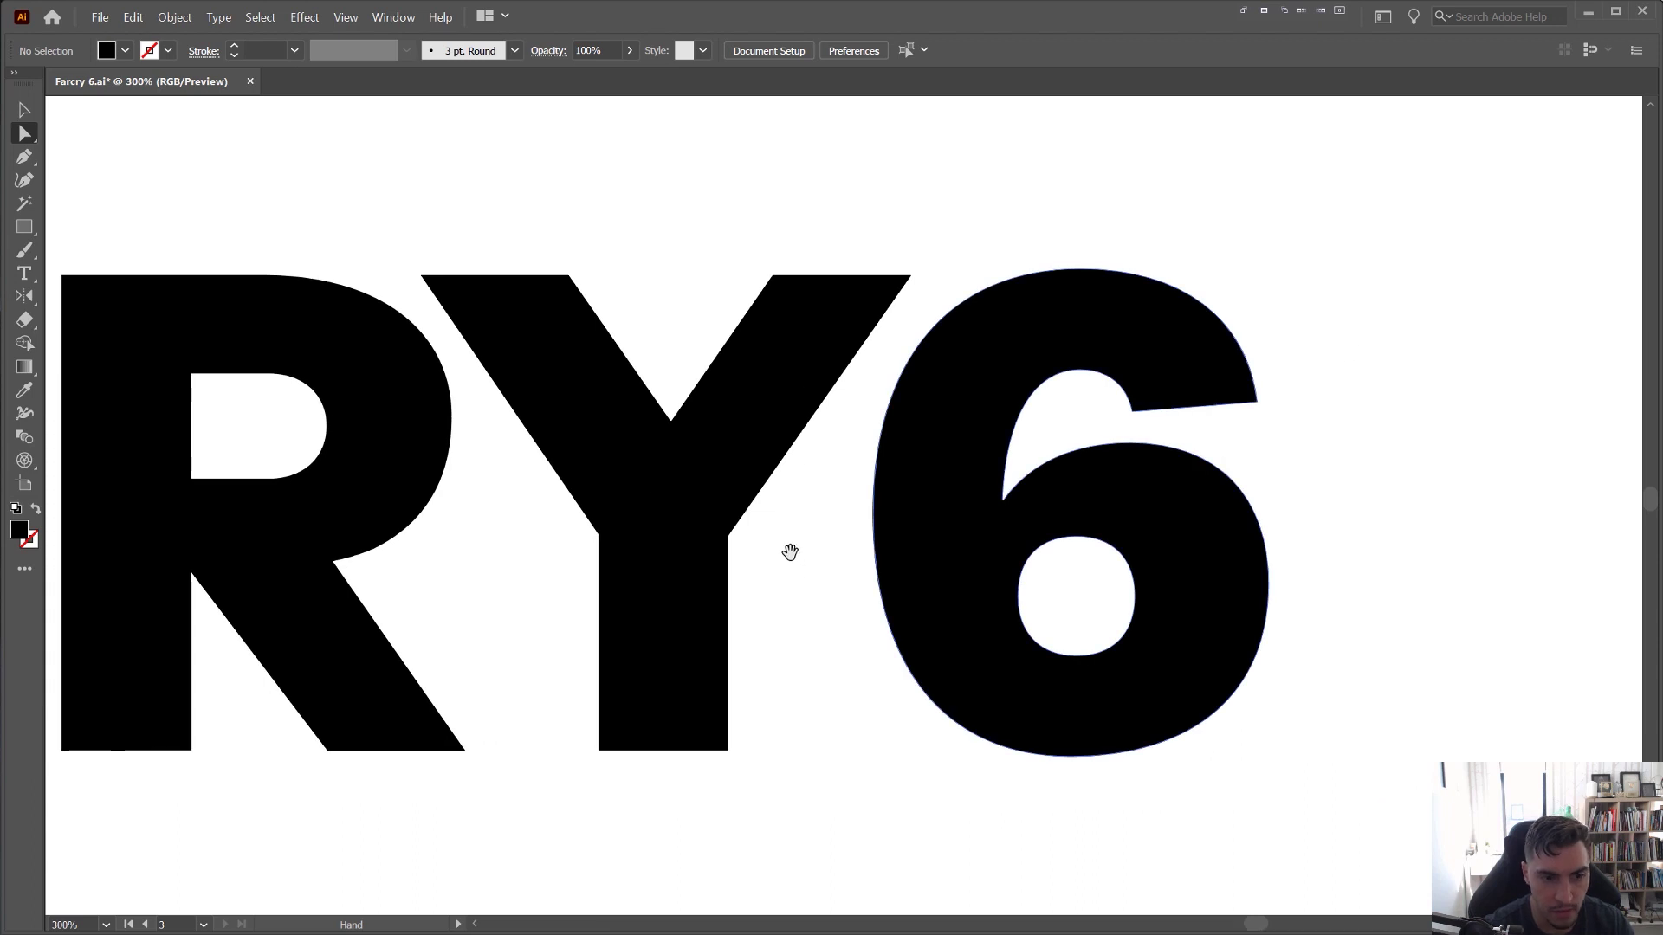
left_click_drag(610, 395, 594, 395)
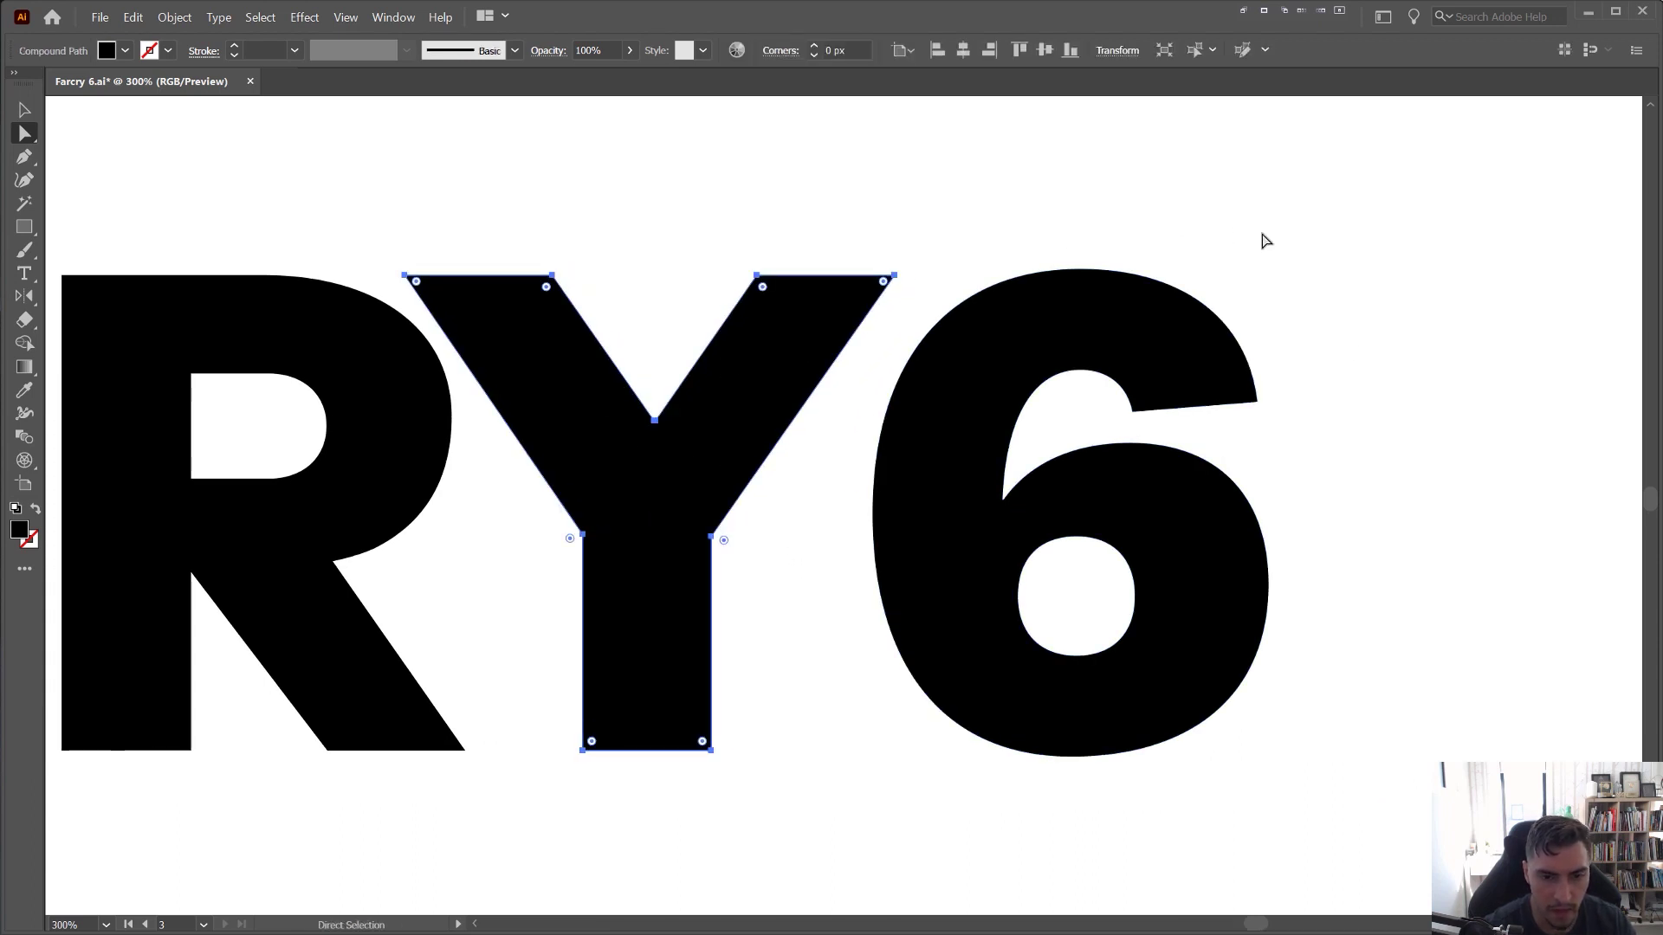
left_click(1118, 329)
left_click_drag(1118, 335, 1075, 331)
left_click_drag(1280, 459, 1181, 429)
left_click(1126, 441)
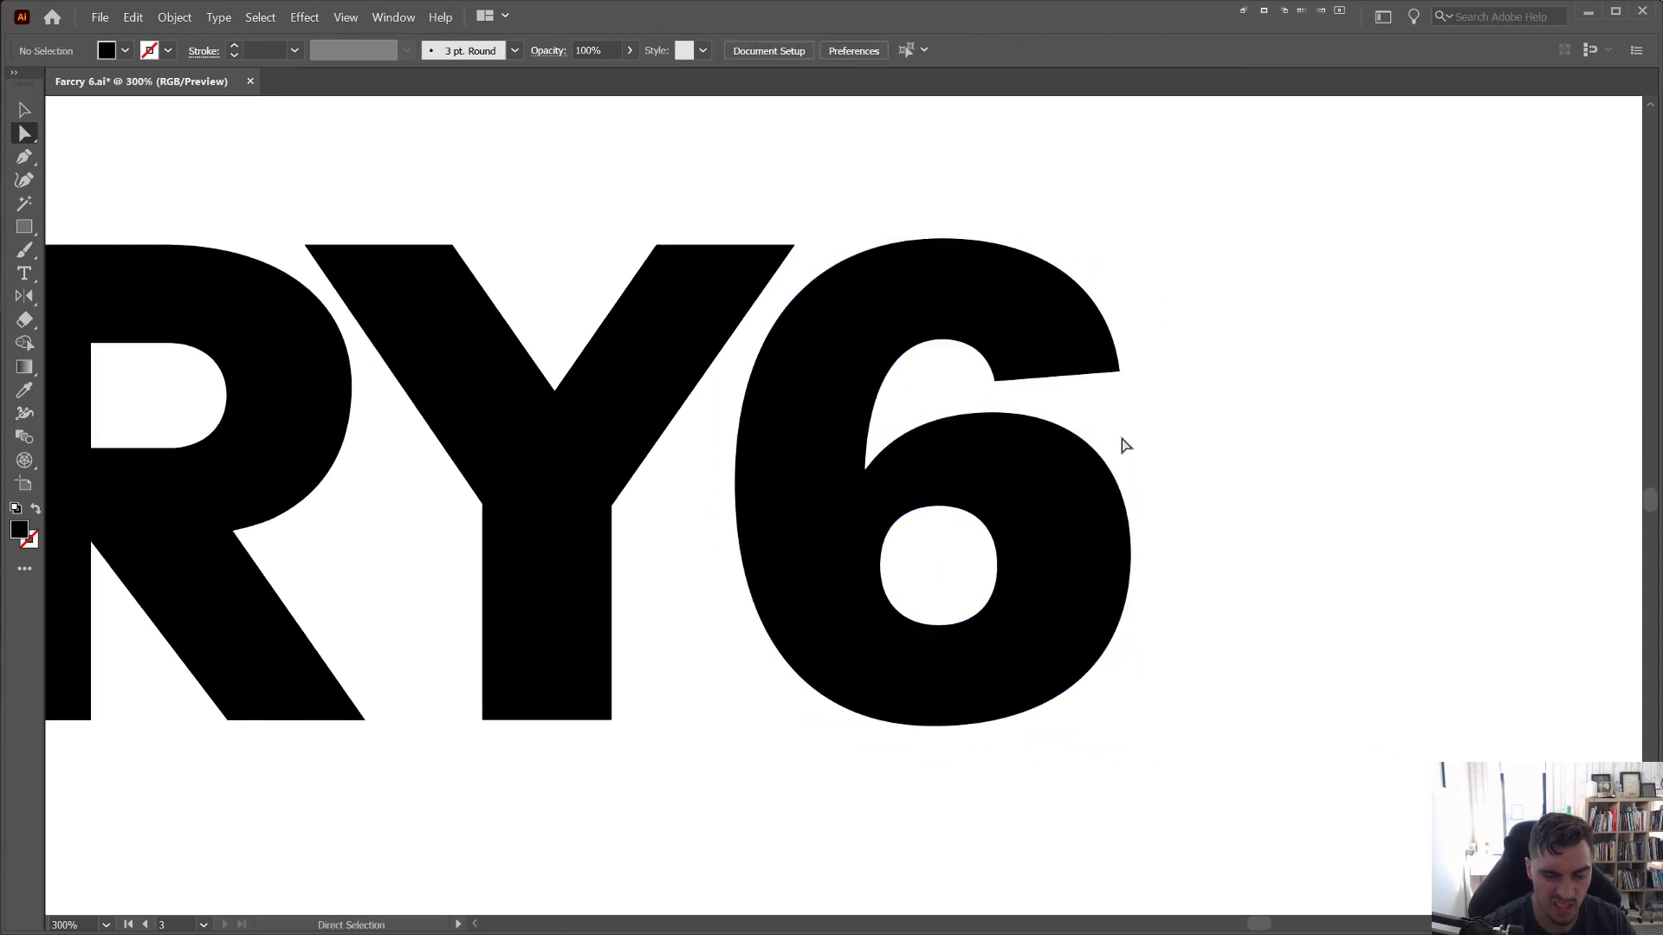
- Remove the round counter from the lower bowl of the 6, leaving the bowl solid
scroll(958, 517, "up", 1)
left_click_drag(982, 548, 877, 509)
left_click(861, 457)
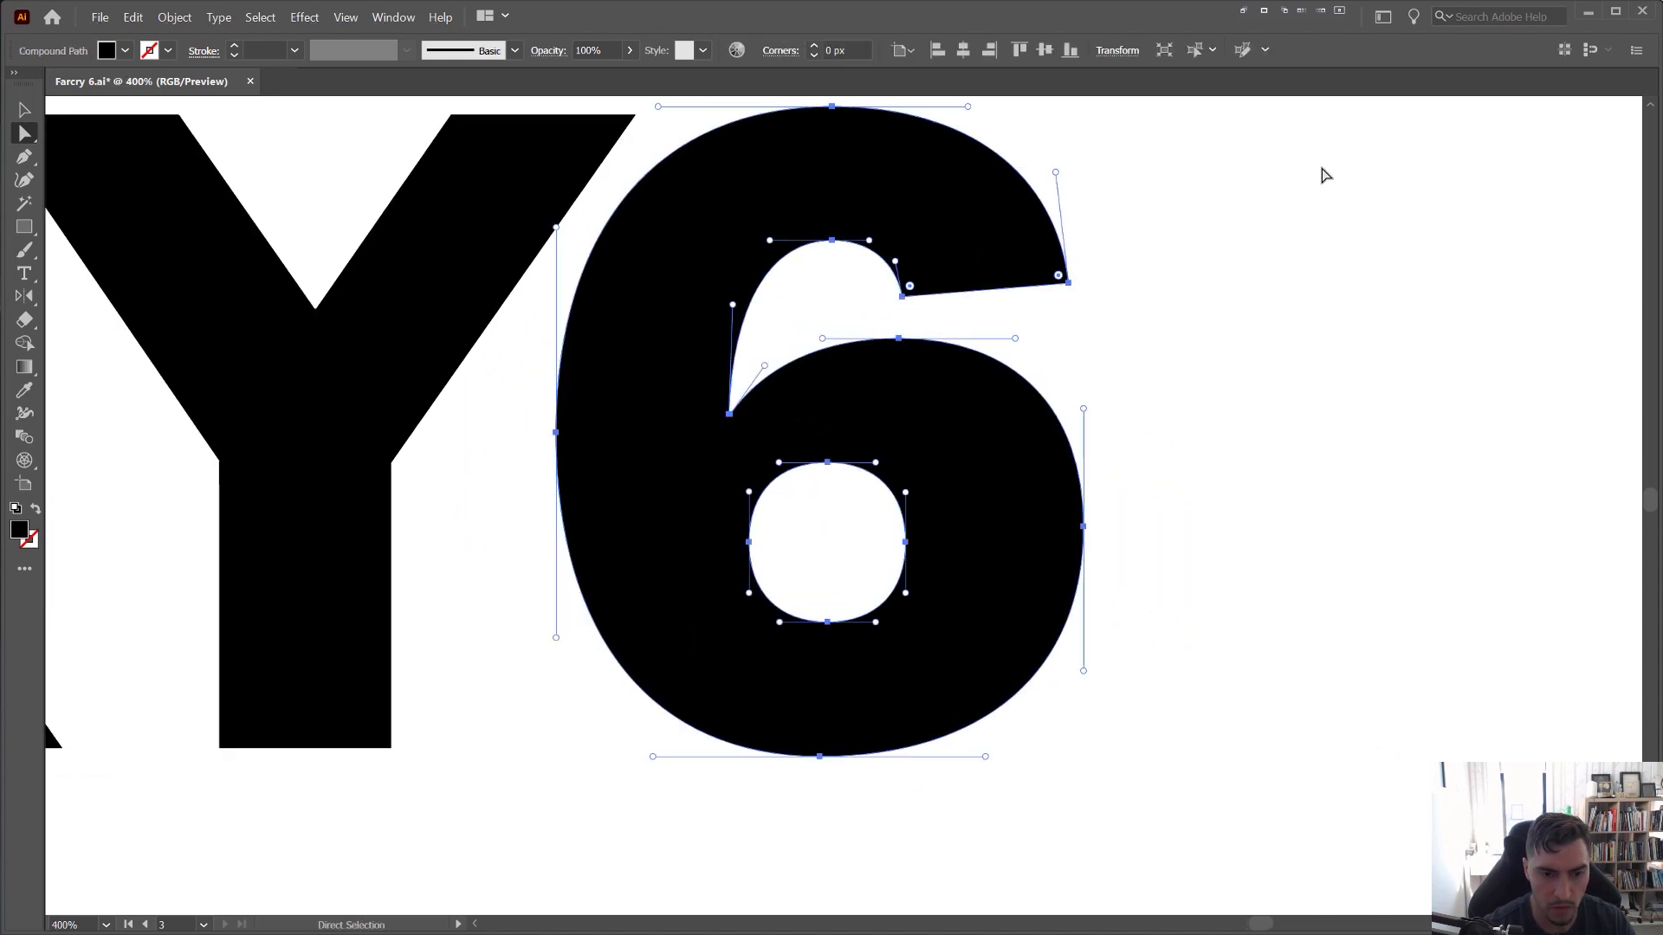
left_click_drag(1322, 169, 797, 627)
key("shift+m")
mouse_move(917, 437)
left_mouse_down()
mouse_move(828, 535)
mouse_move(733, 594)
left_mouse_up()
scroll(821, 558, "down", 3)
key("v")
left_click(946, 554)
- Draw a white rectangle about 47 by 27 px inside the 6's lower bowl as a new counter
scroll(793, 553, "up", 2)
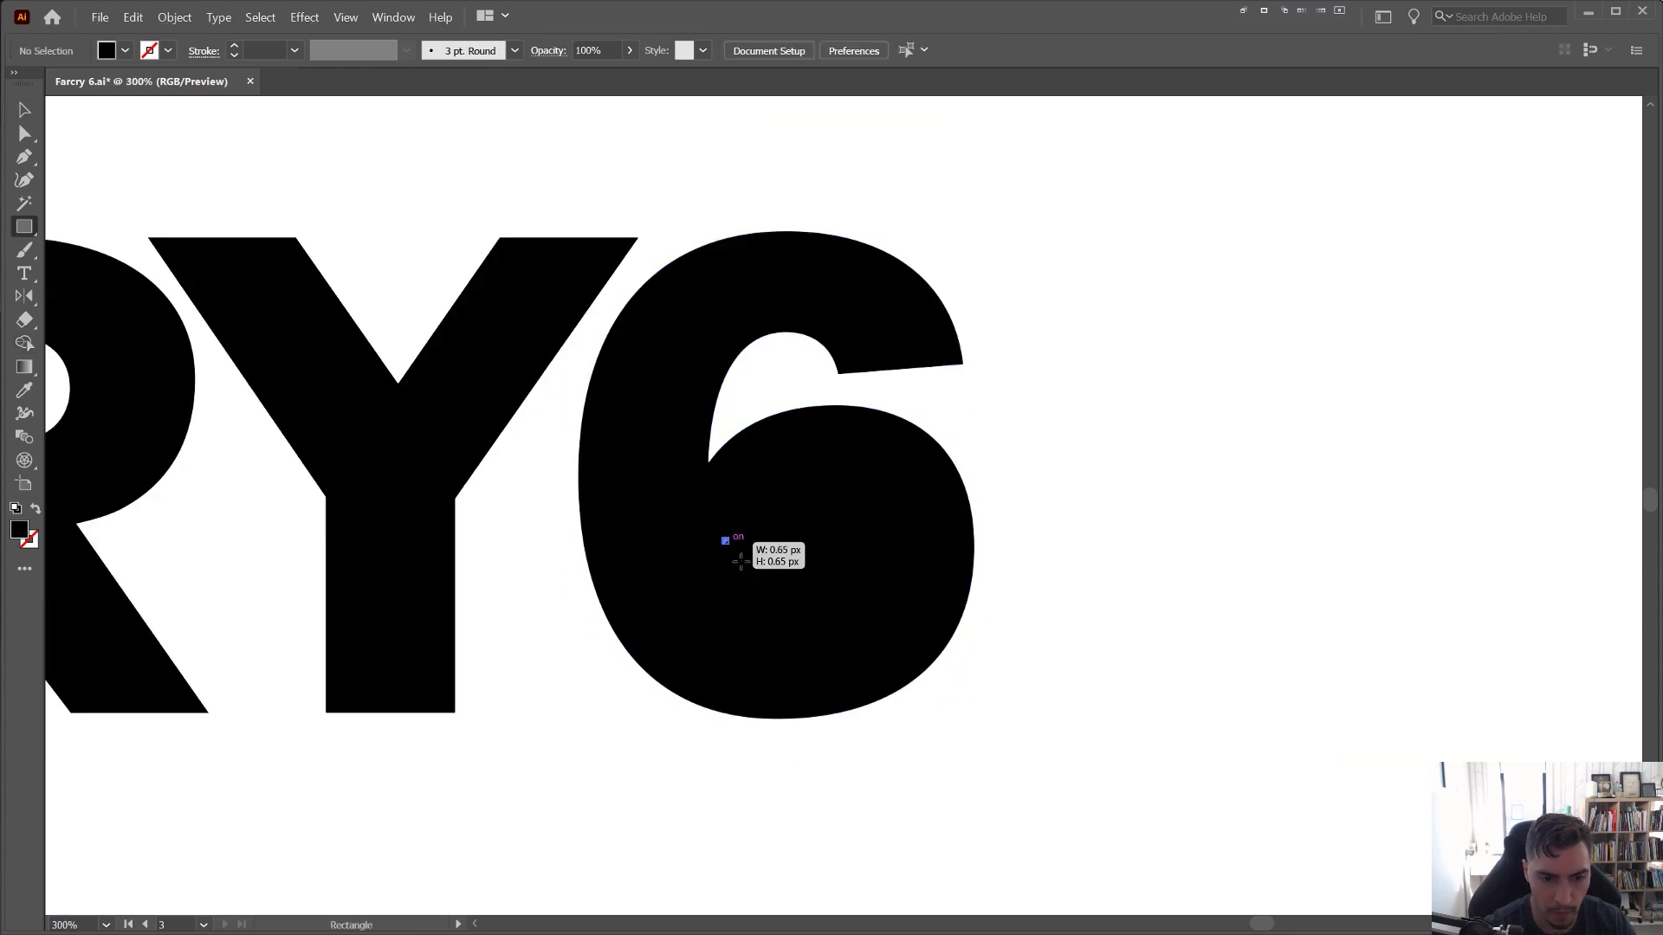
left_click_drag(740, 562, 866, 620)
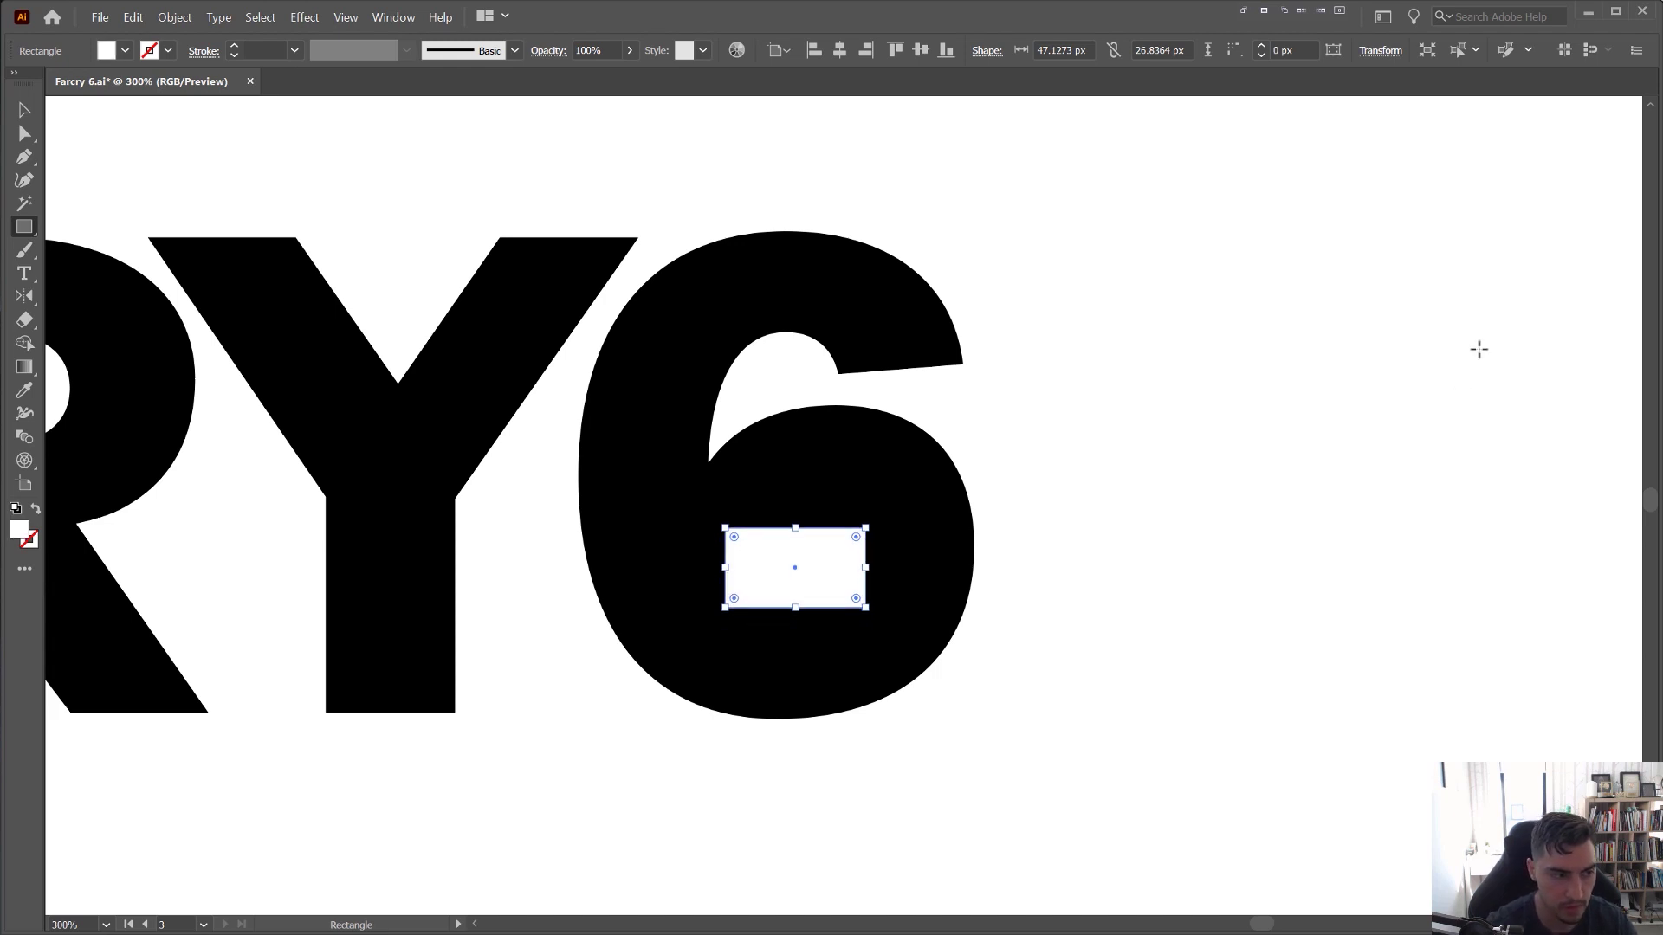
scroll(905, 599, "up", 2)
- Fully round every corner of the white counter rectangle except the upper-left one, with a radius of about 13.4 px
key("a")
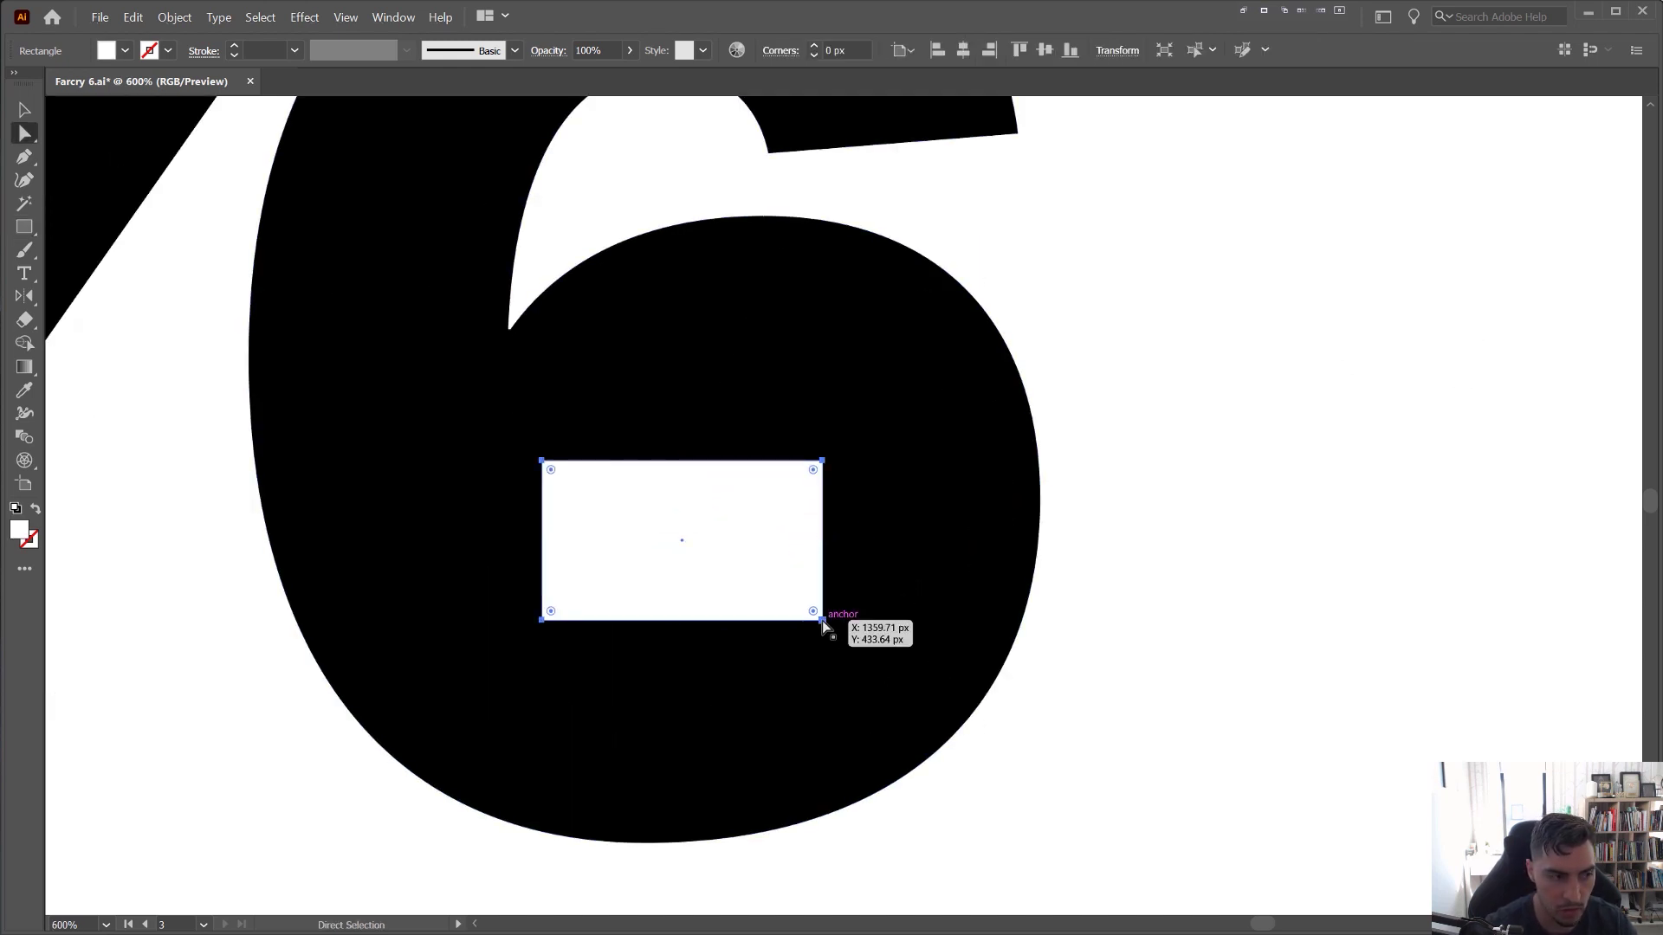
scroll(821, 622, "up", 1)
left_click(451, 616)
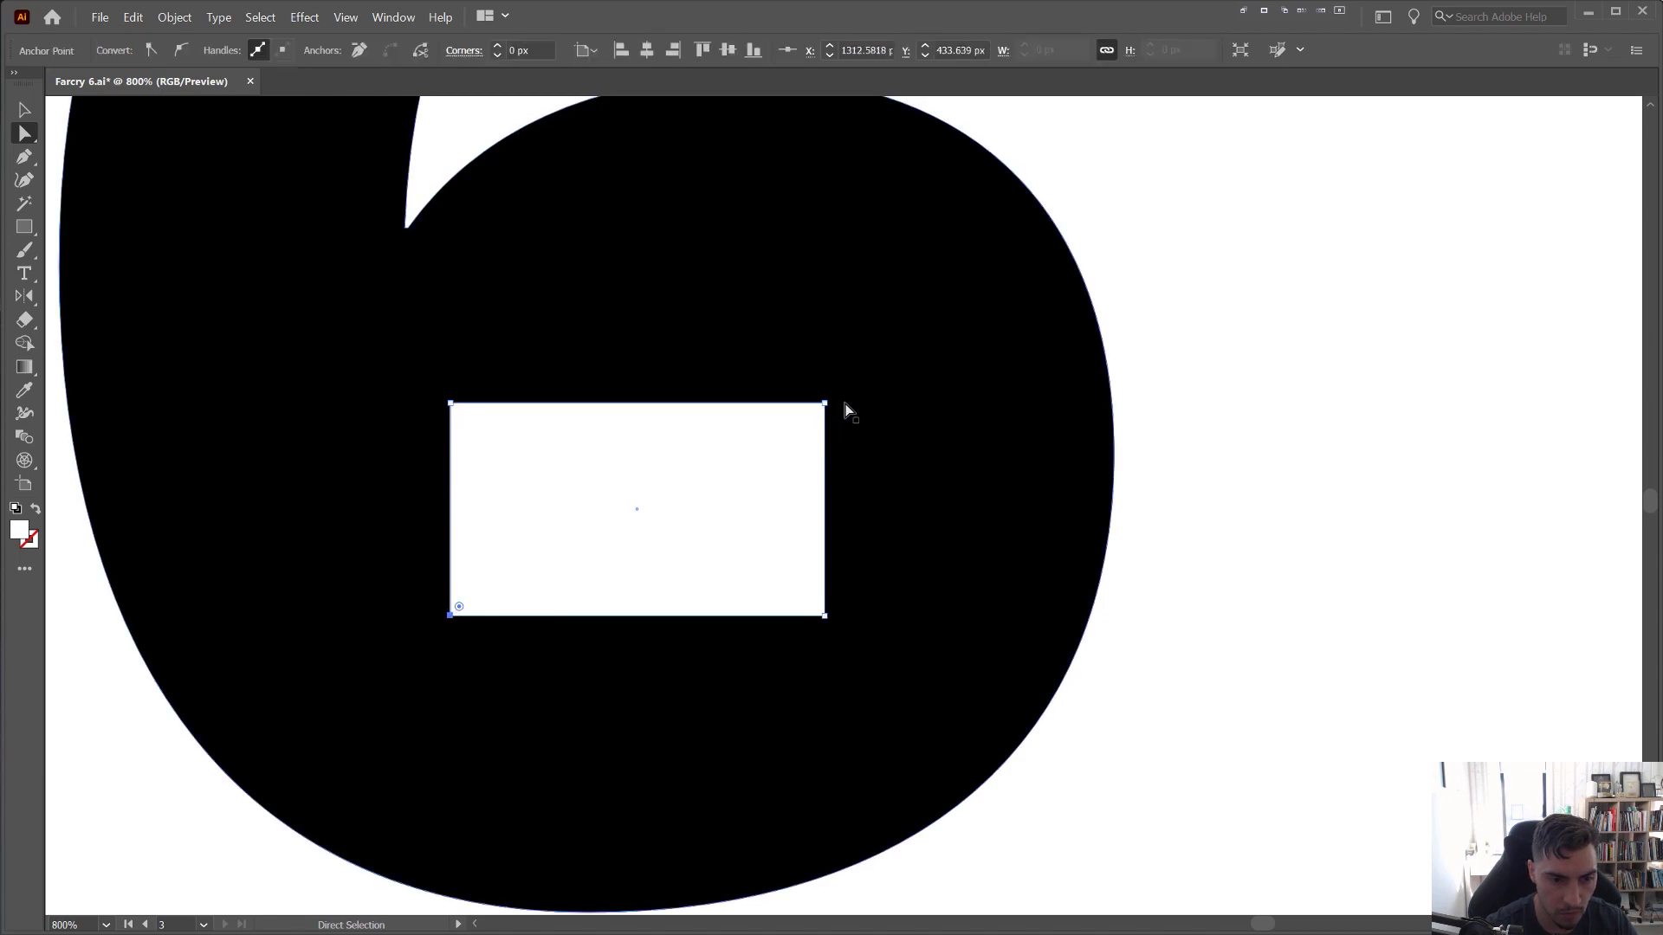
left_click(824, 404, "shift")
left_click(824, 616, "shift")
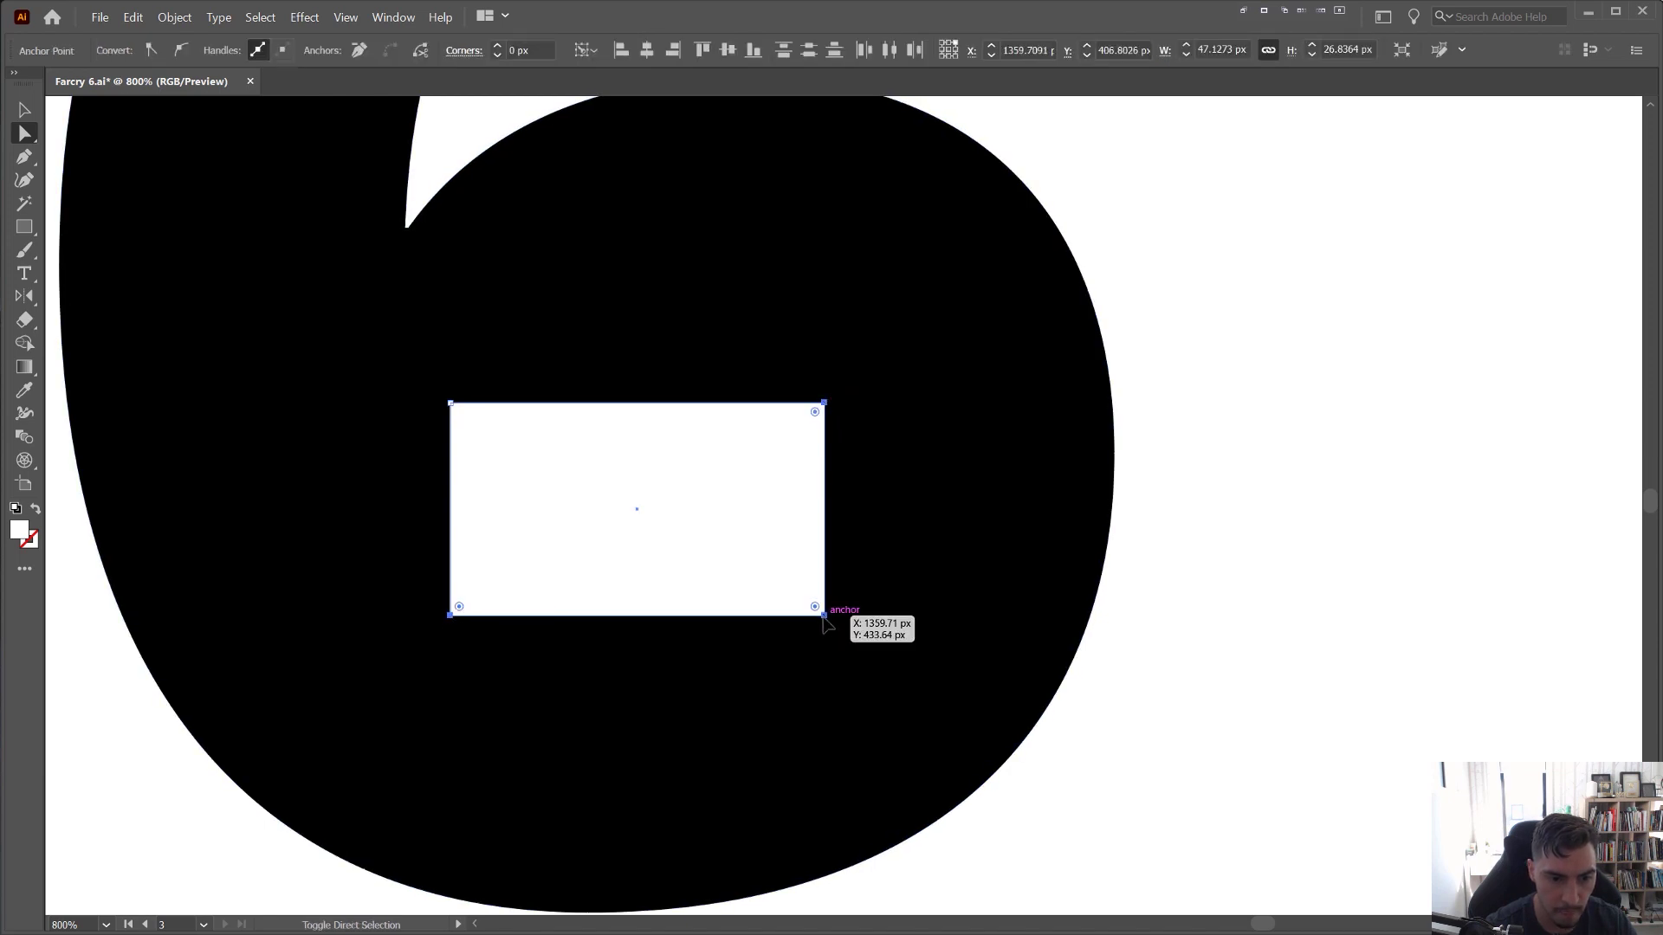
left_click_drag(816, 605, 849, 615)
scroll(815, 607, "up", 3)
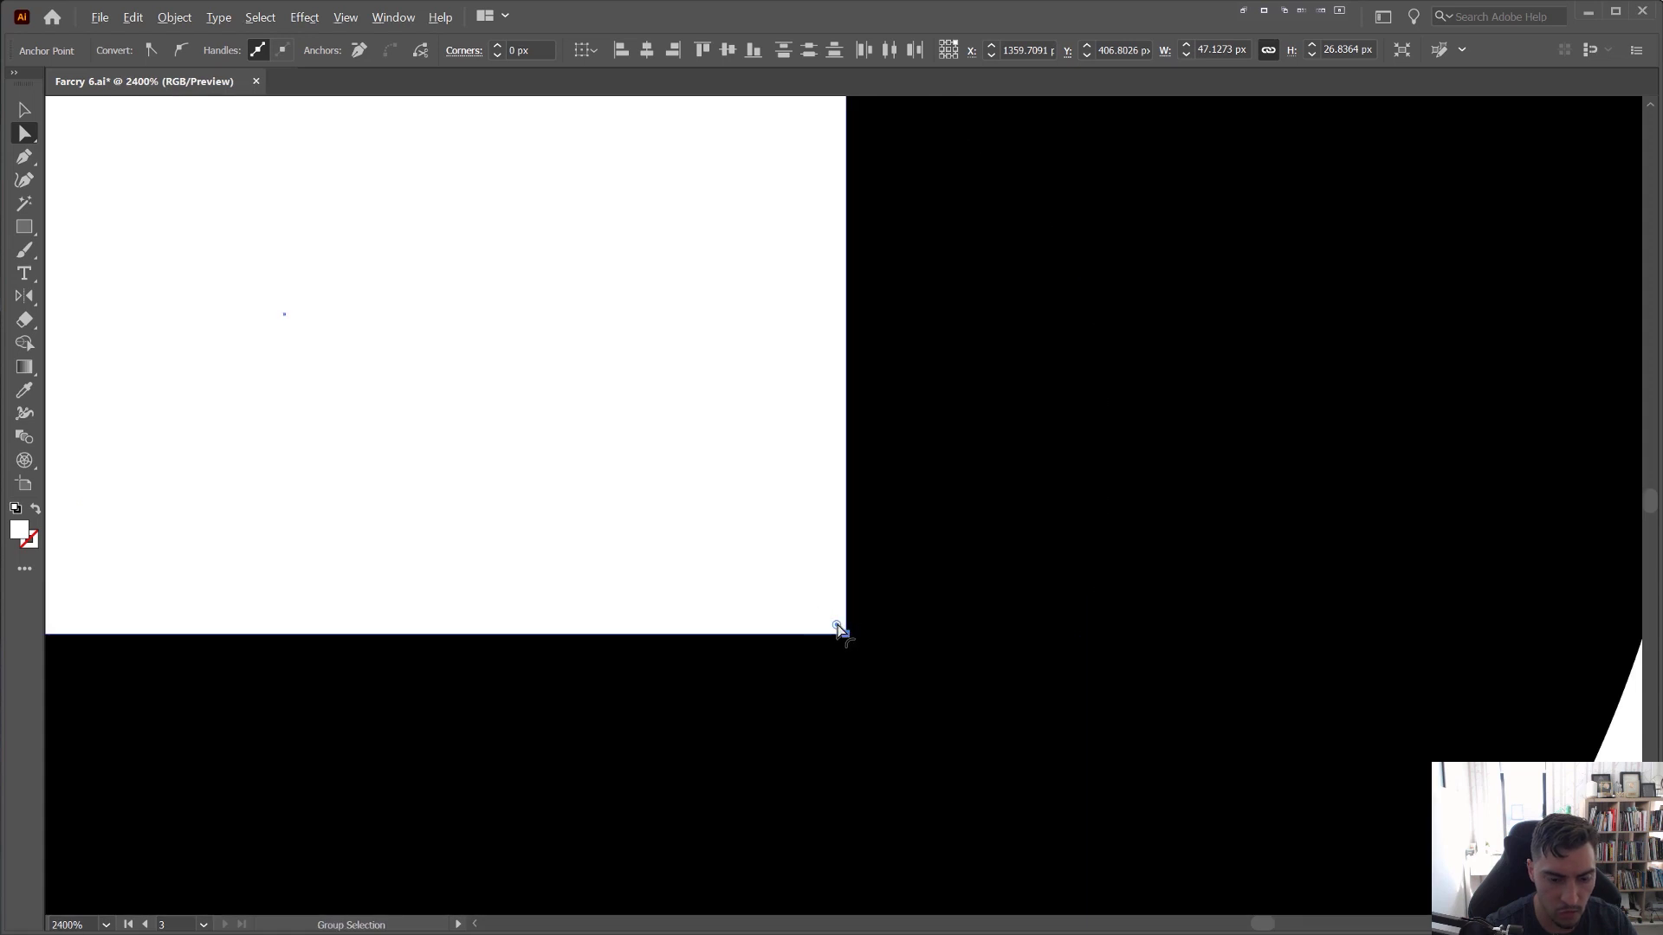
scroll(836, 626, "down", 3)
left_click_drag(841, 615, 442, 414)
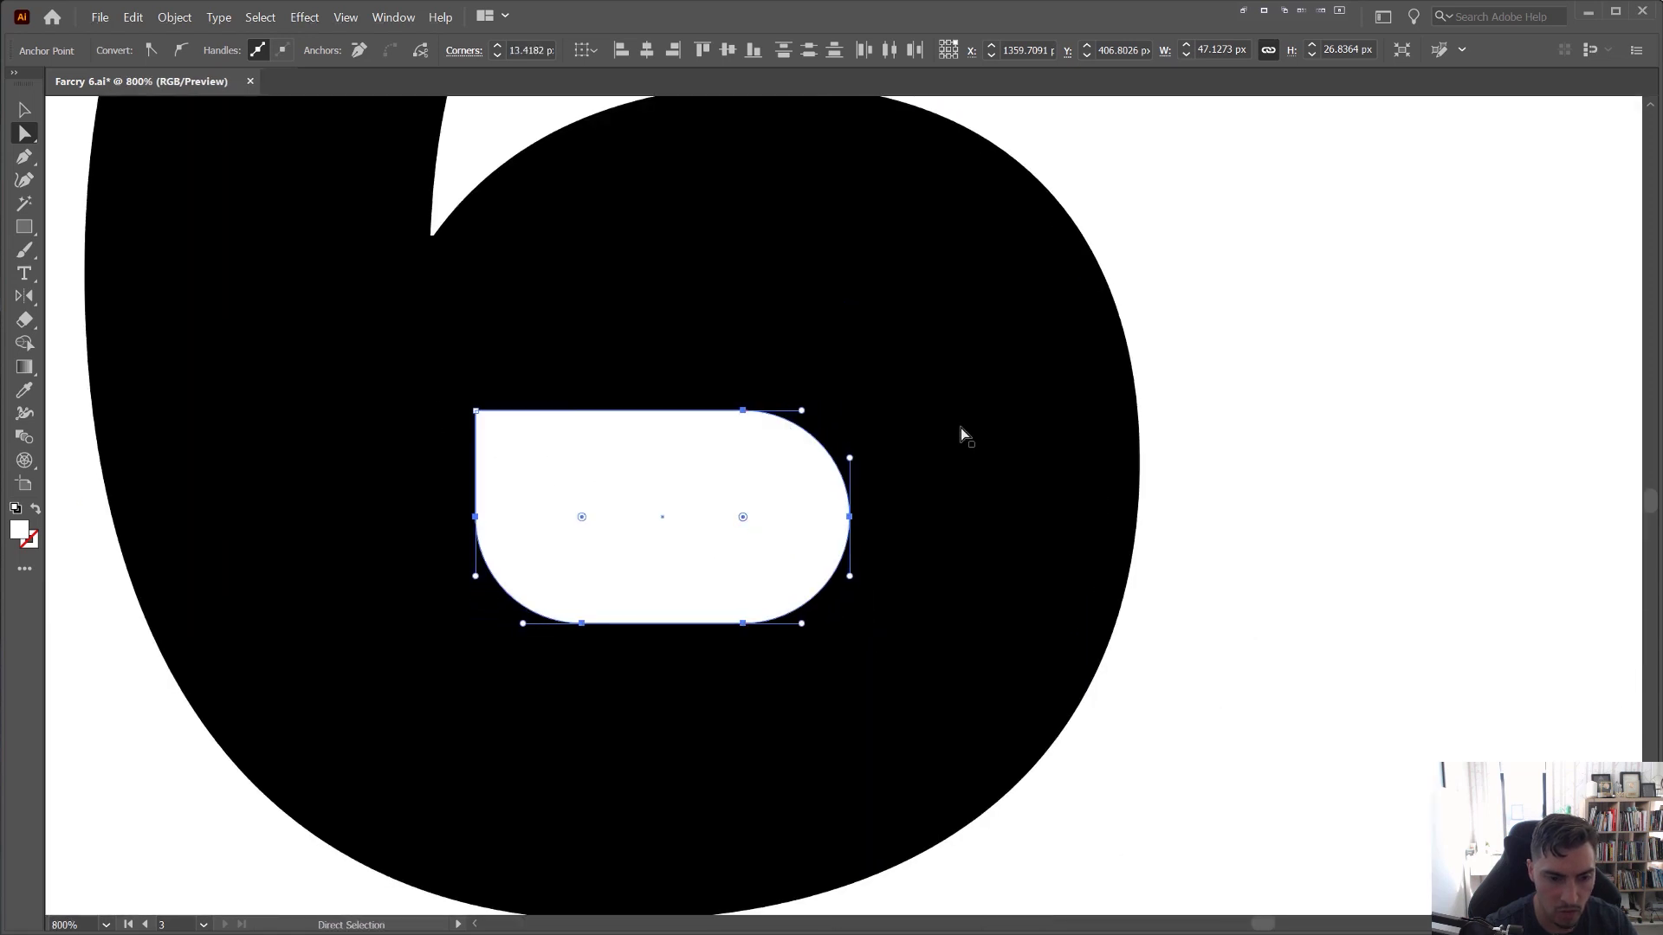
key("v")
left_click(1276, 385)
scroll(1276, 385, "down", 2)
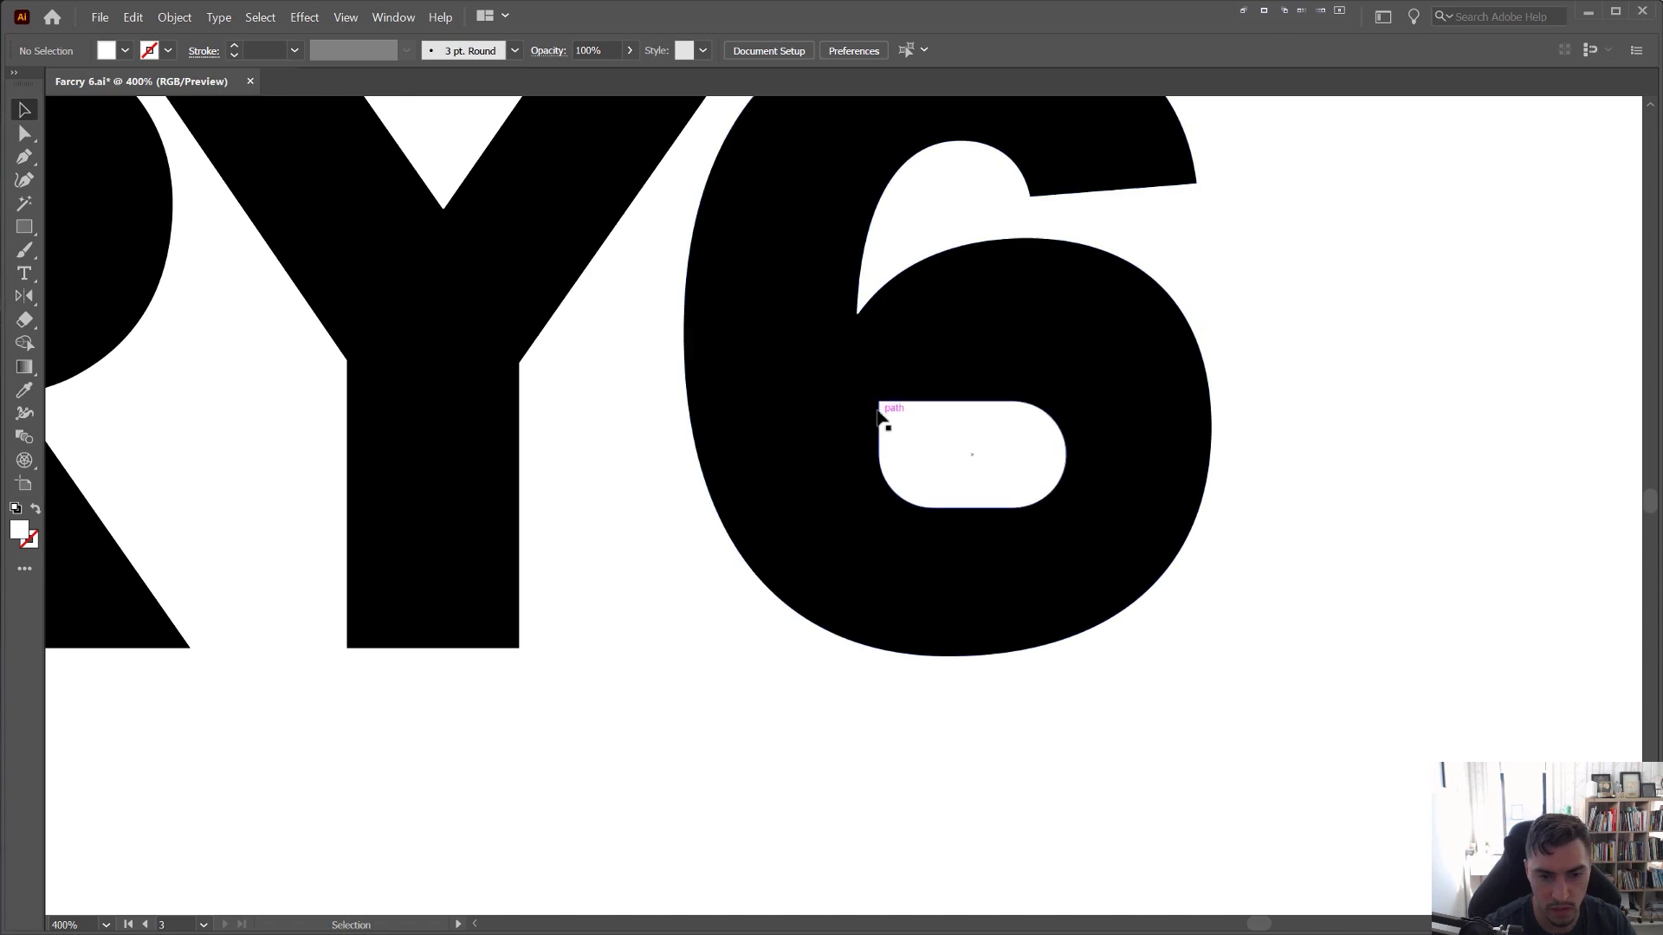
- Draw a narrow white rectangle 4.8 px wide and about 55 px high from the counter down through the 6's bottom edge
scroll(1310, 349, "down", 2)
left_click_drag(1343, 335, 1220, 359)
scroll(1159, 411, "up", 1)
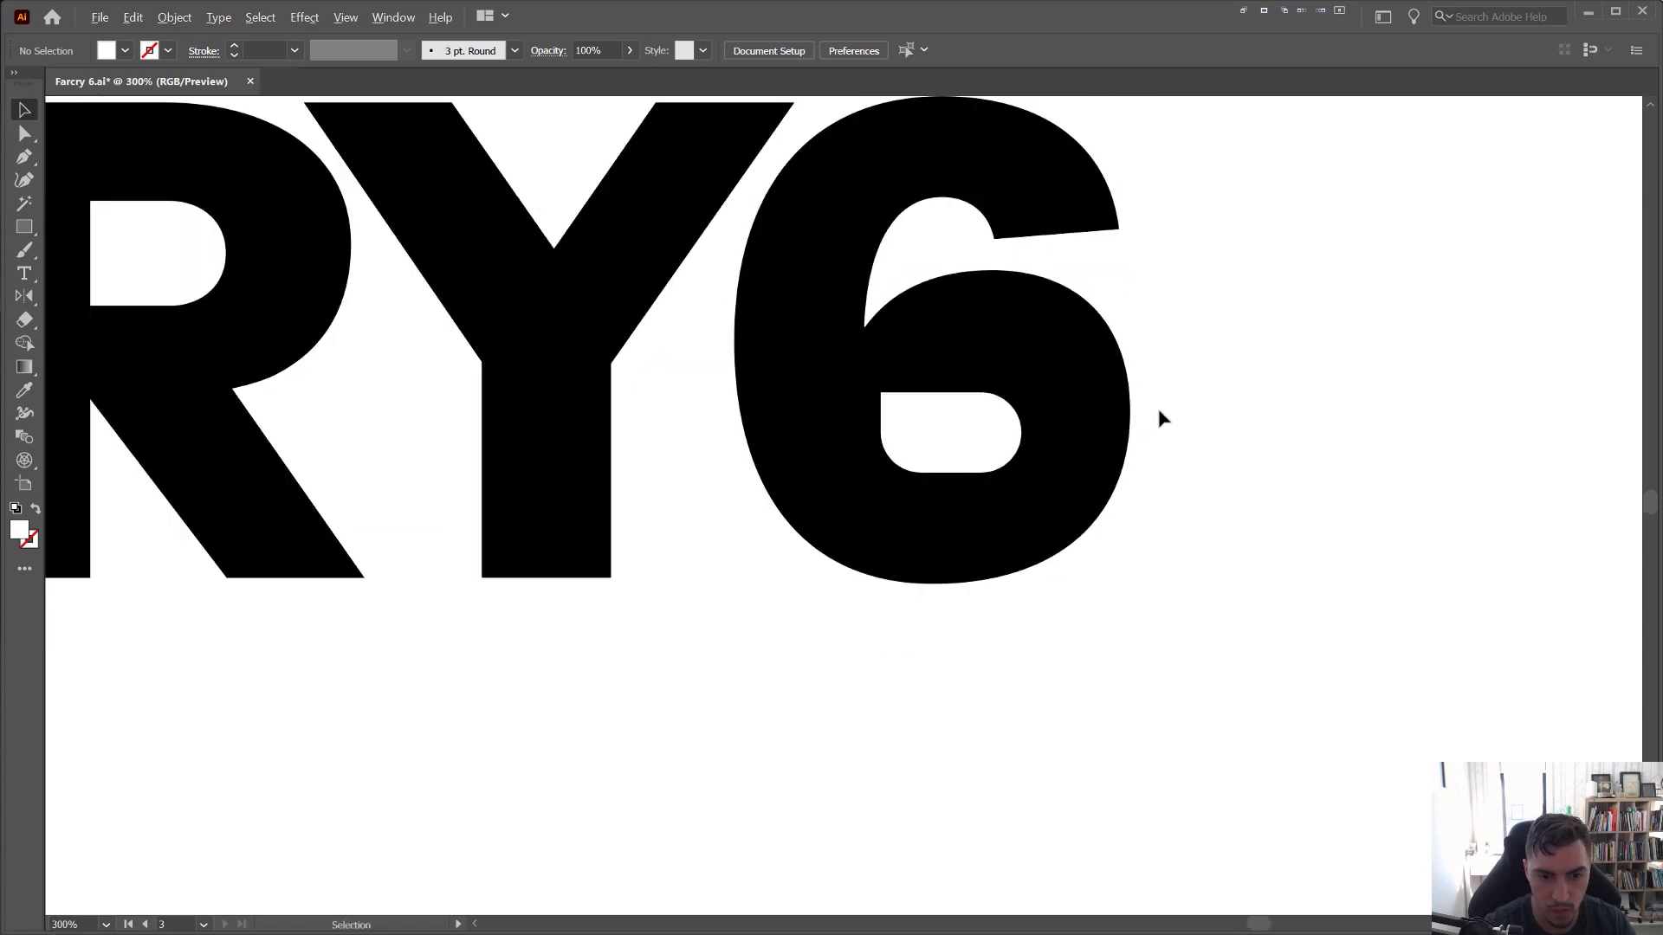
key("m")
left_click_drag(936, 433, 950, 596)
scroll(990, 552, "up", 1)
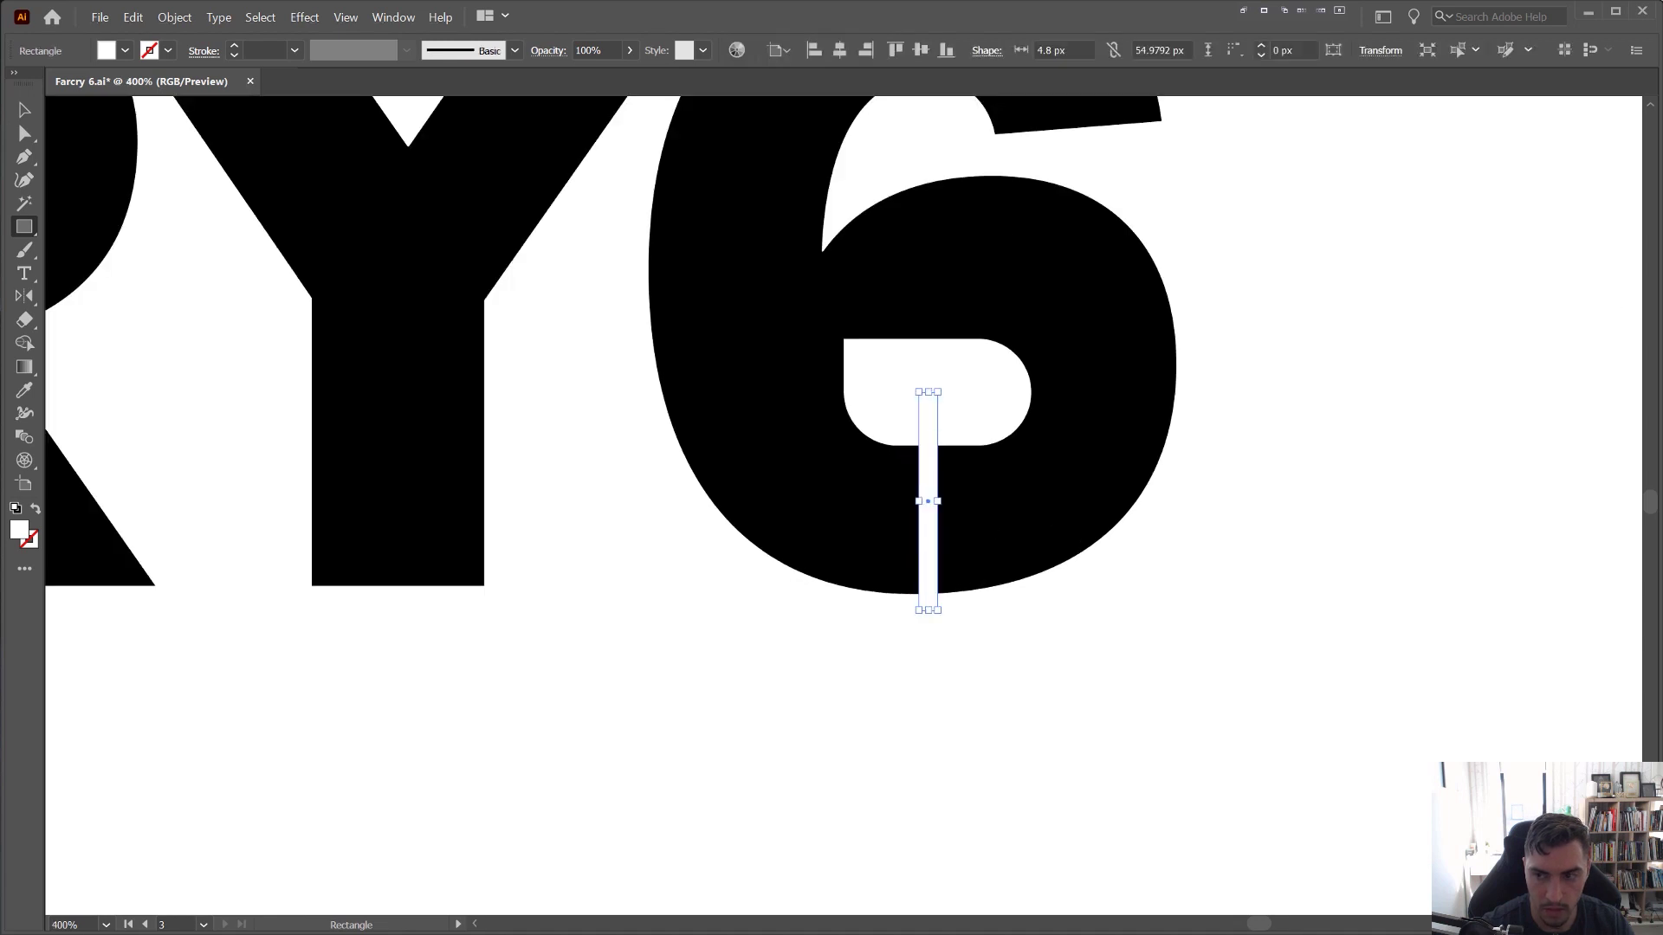
left_click_drag(916, 418, 812, 390)
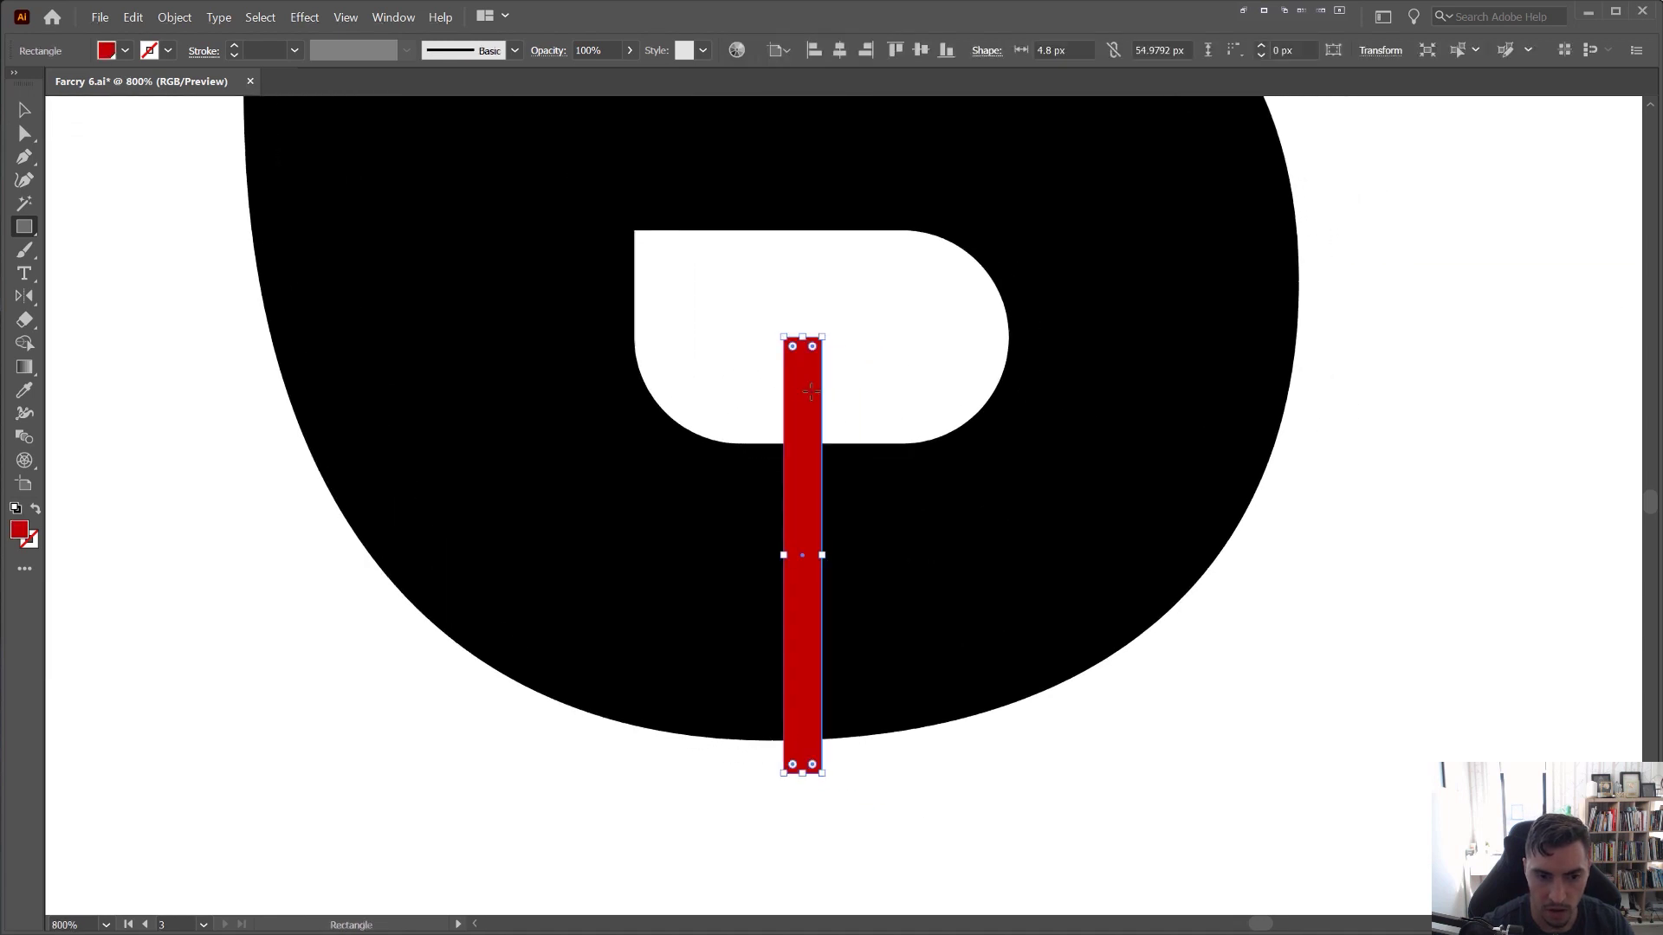
key("ctrl+z")
key("v")
scroll(814, 397, "down", 2)
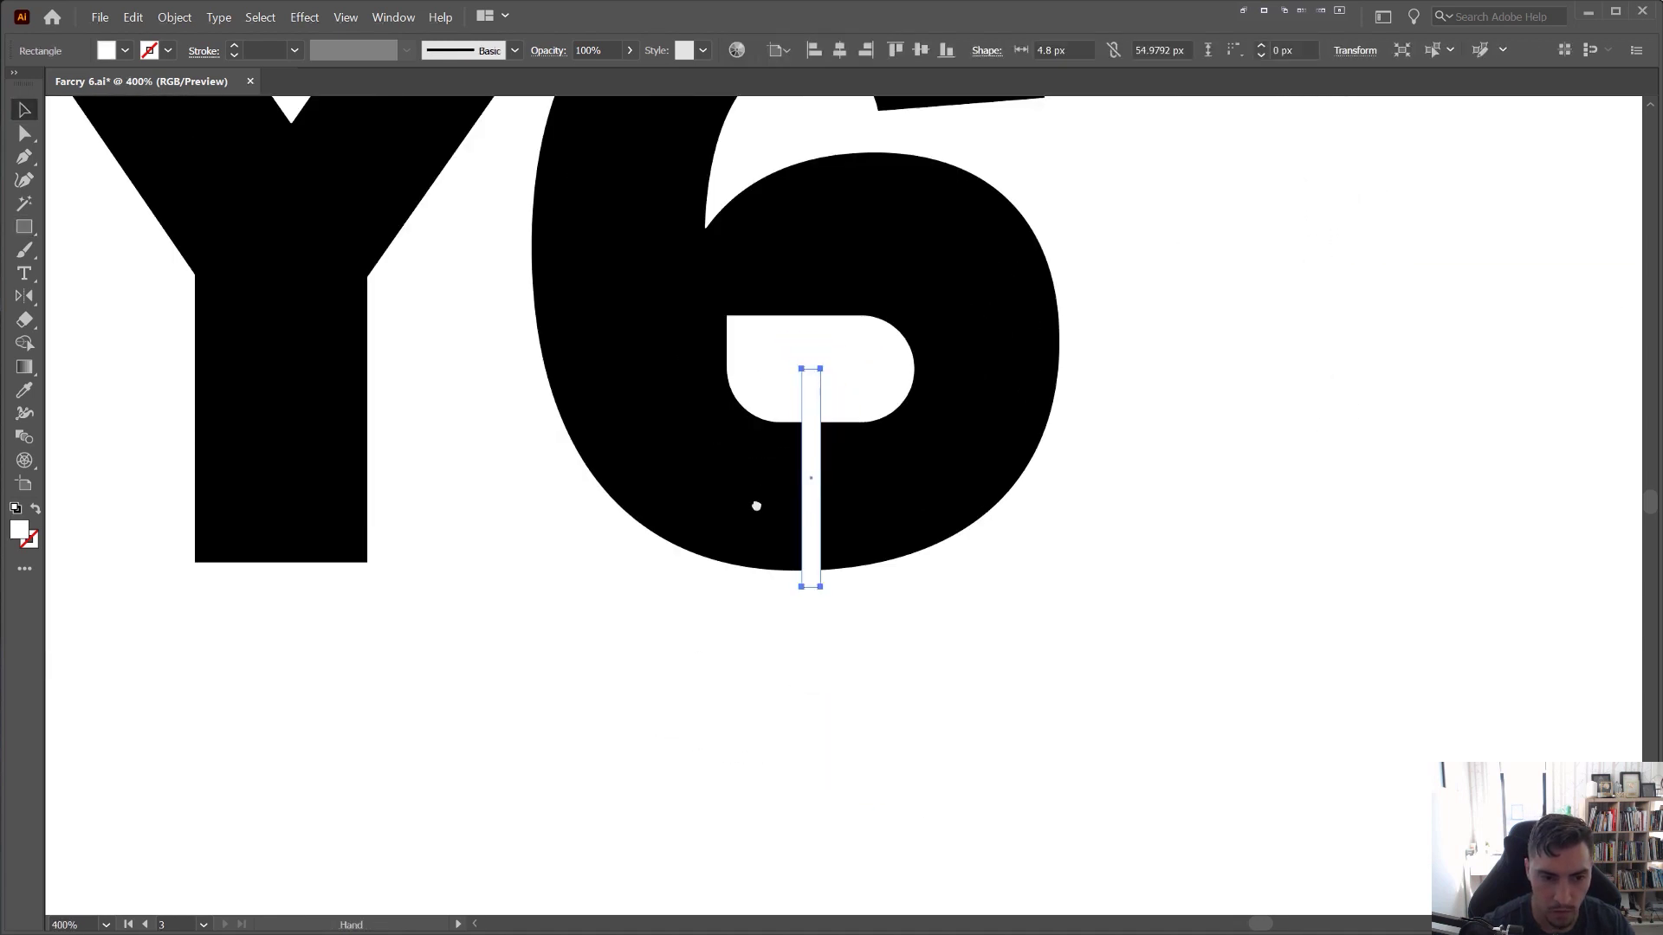
- Copy the narrow white strip straight up so it also cuts through the top arc of the 6
left_click_drag(757, 505, 697, 620)
left_click(797, 482)
scroll(790, 508, "down", 2)
left_click_drag(768, 554, 790, 318)
left_click(977, 200)
scroll(977, 202, "down", 1)
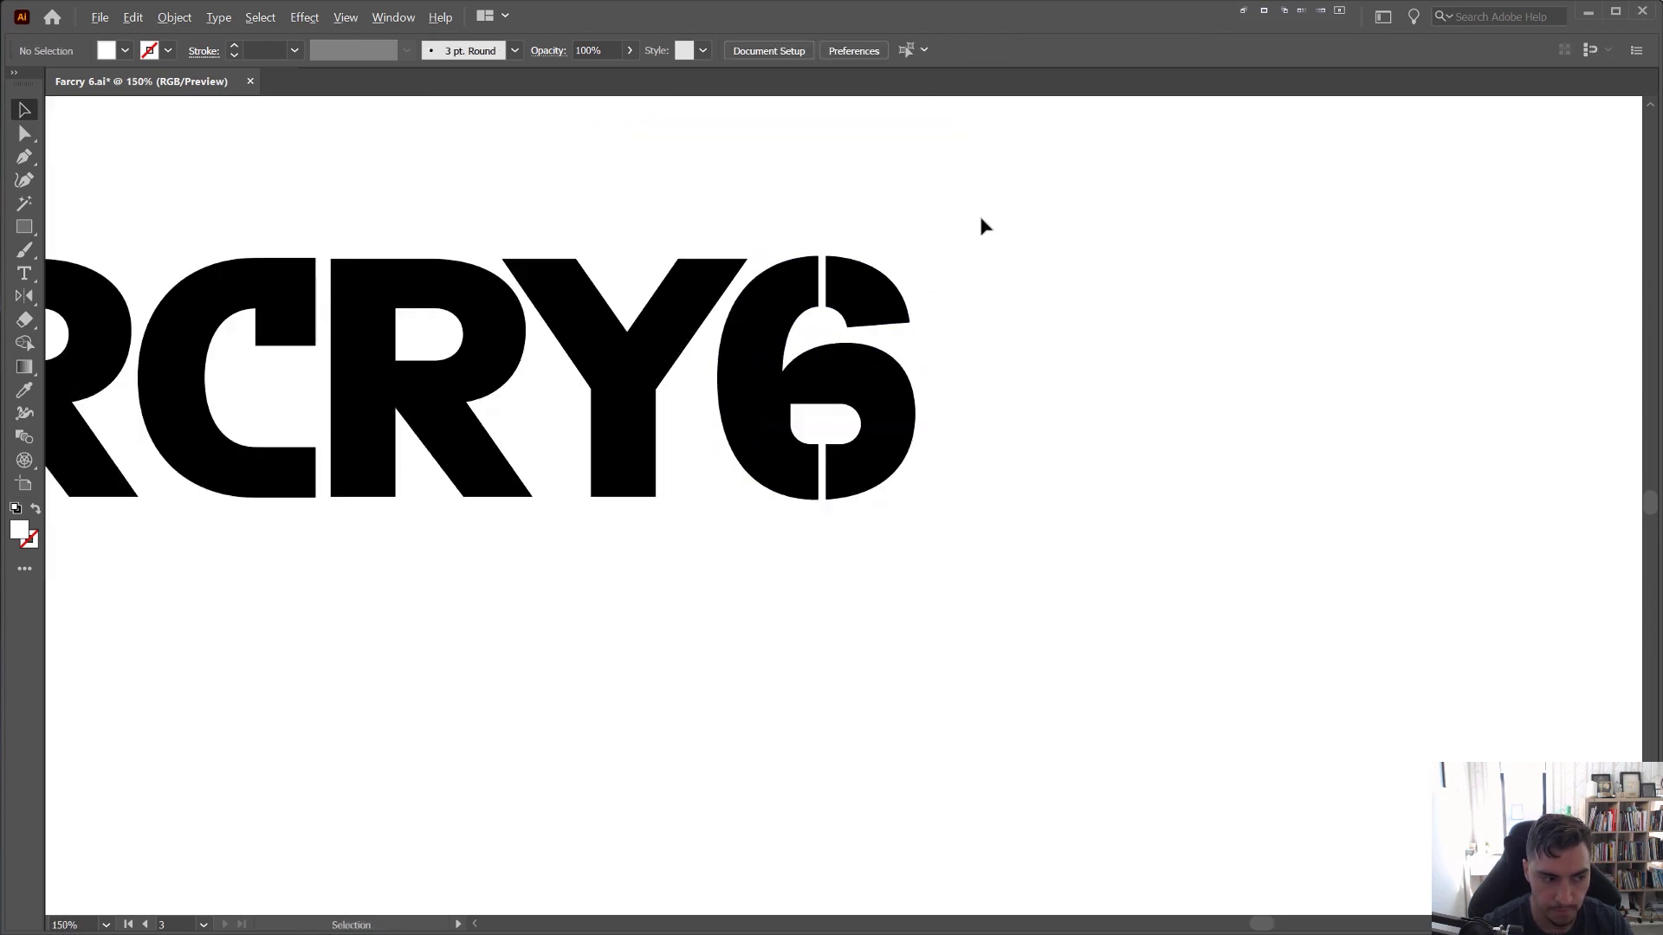
- Delete the curved segment along the 6's inner notch and lower the bowl's top anchor to the level of the notch corner
scroll(942, 226, "up", 3)
left_click_drag(1003, 255, 1043, 156)
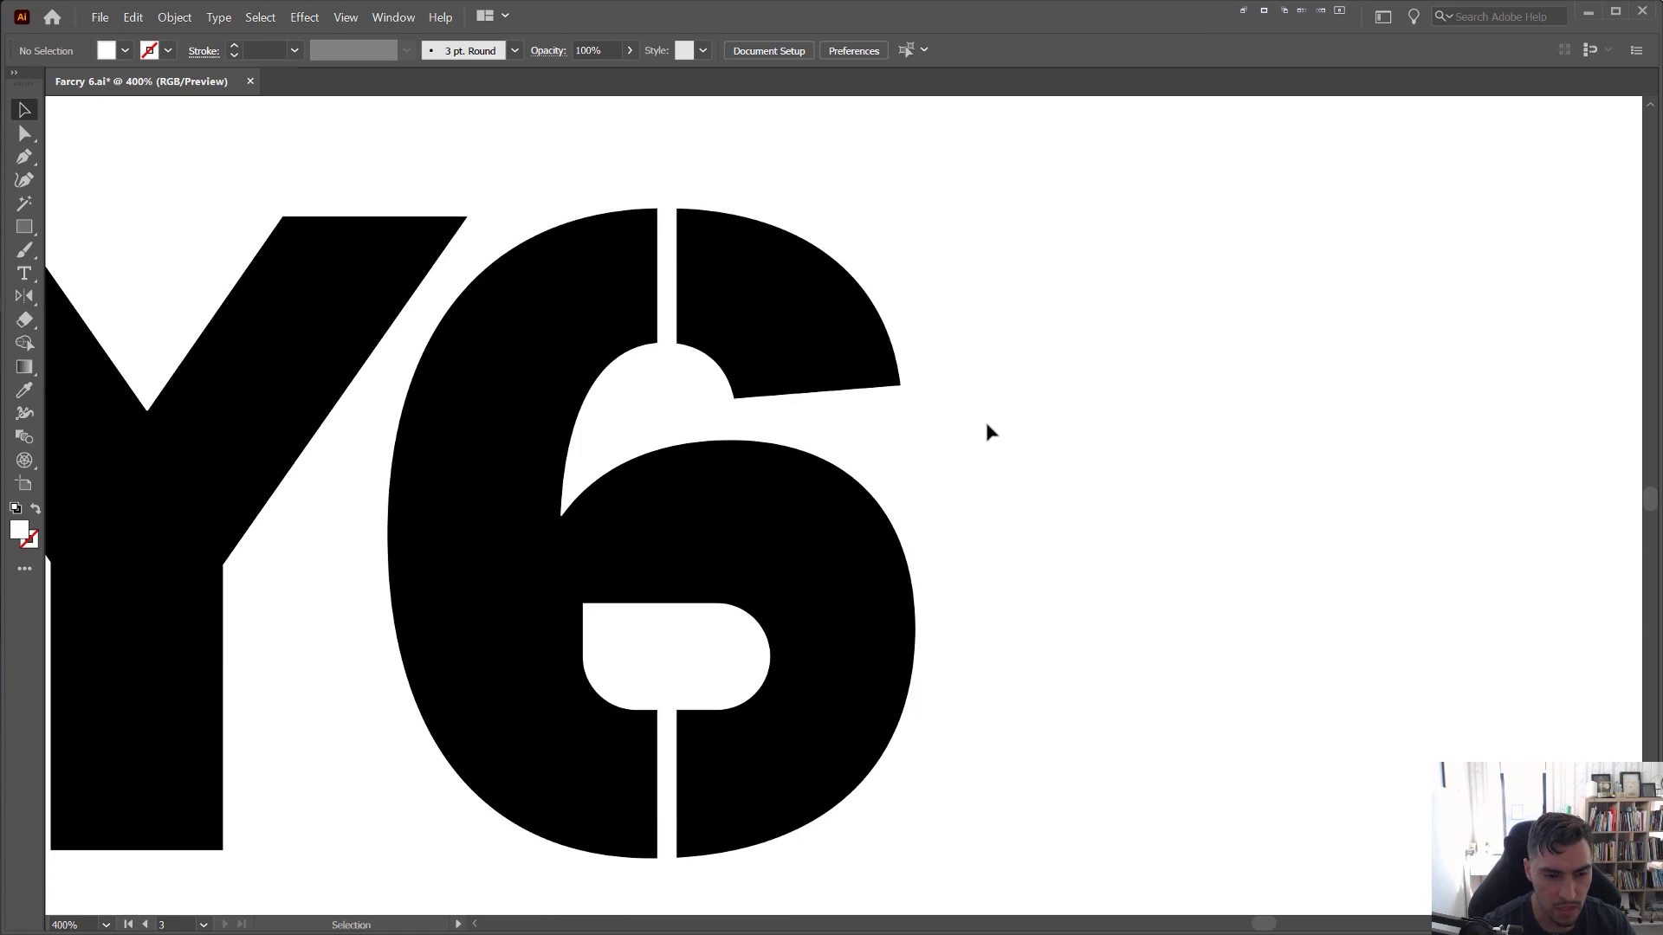
left_click_drag(677, 446, 719, 409)
scroll(743, 430, "up", 1)
key("a")
left_click(789, 393)
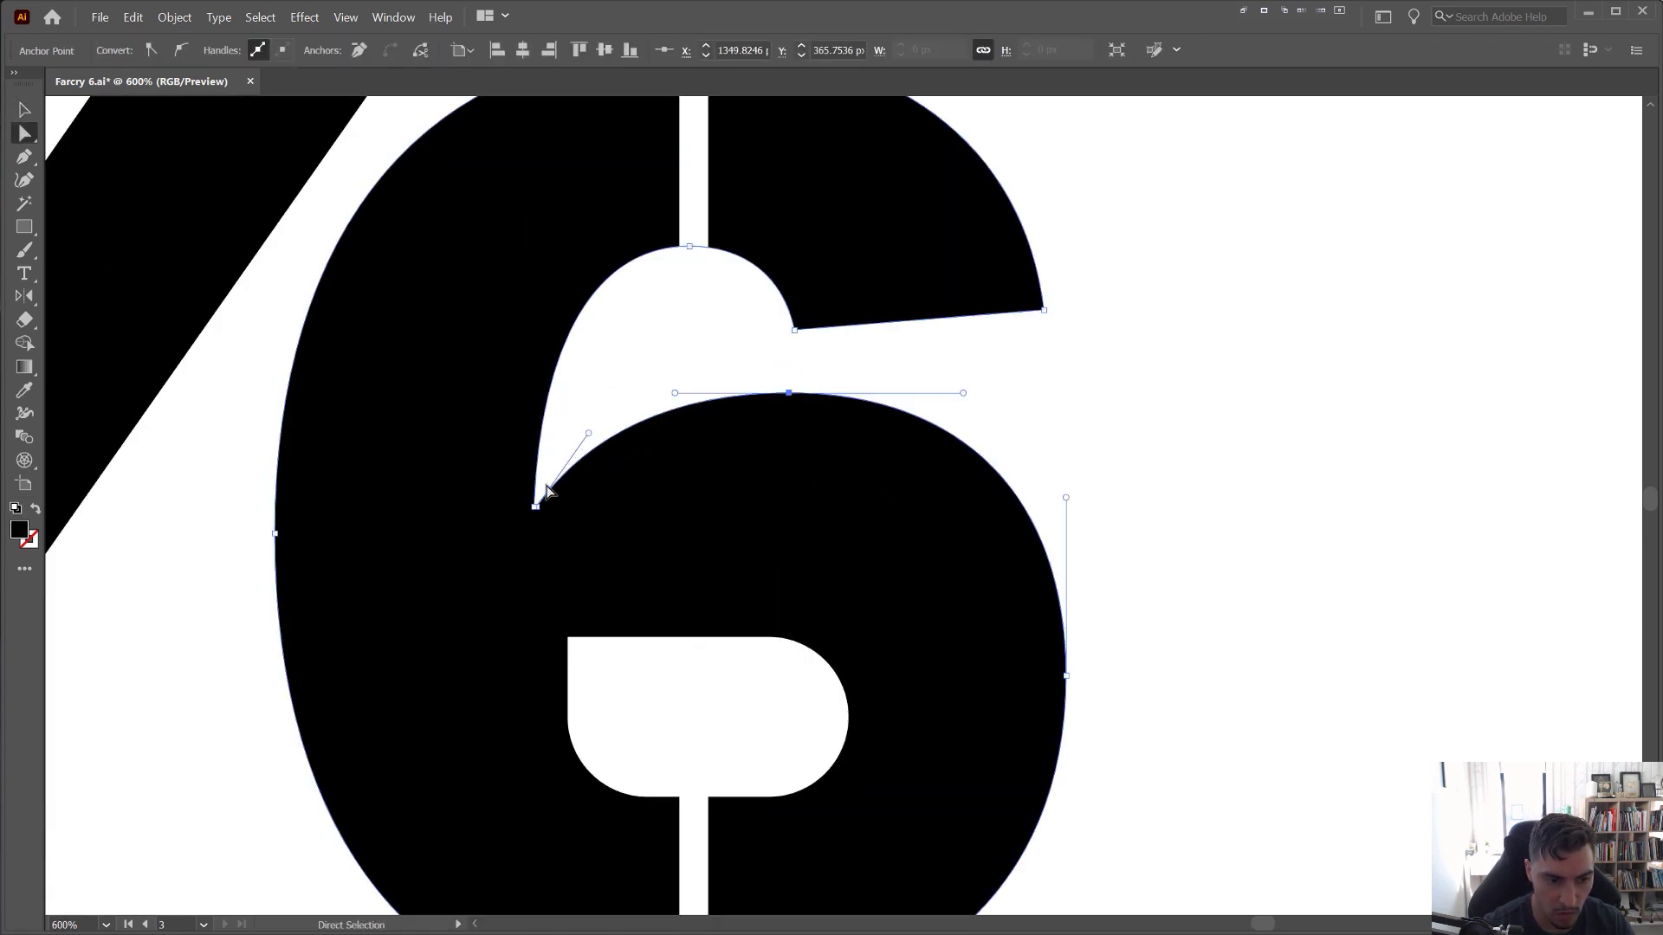
key("Delete")
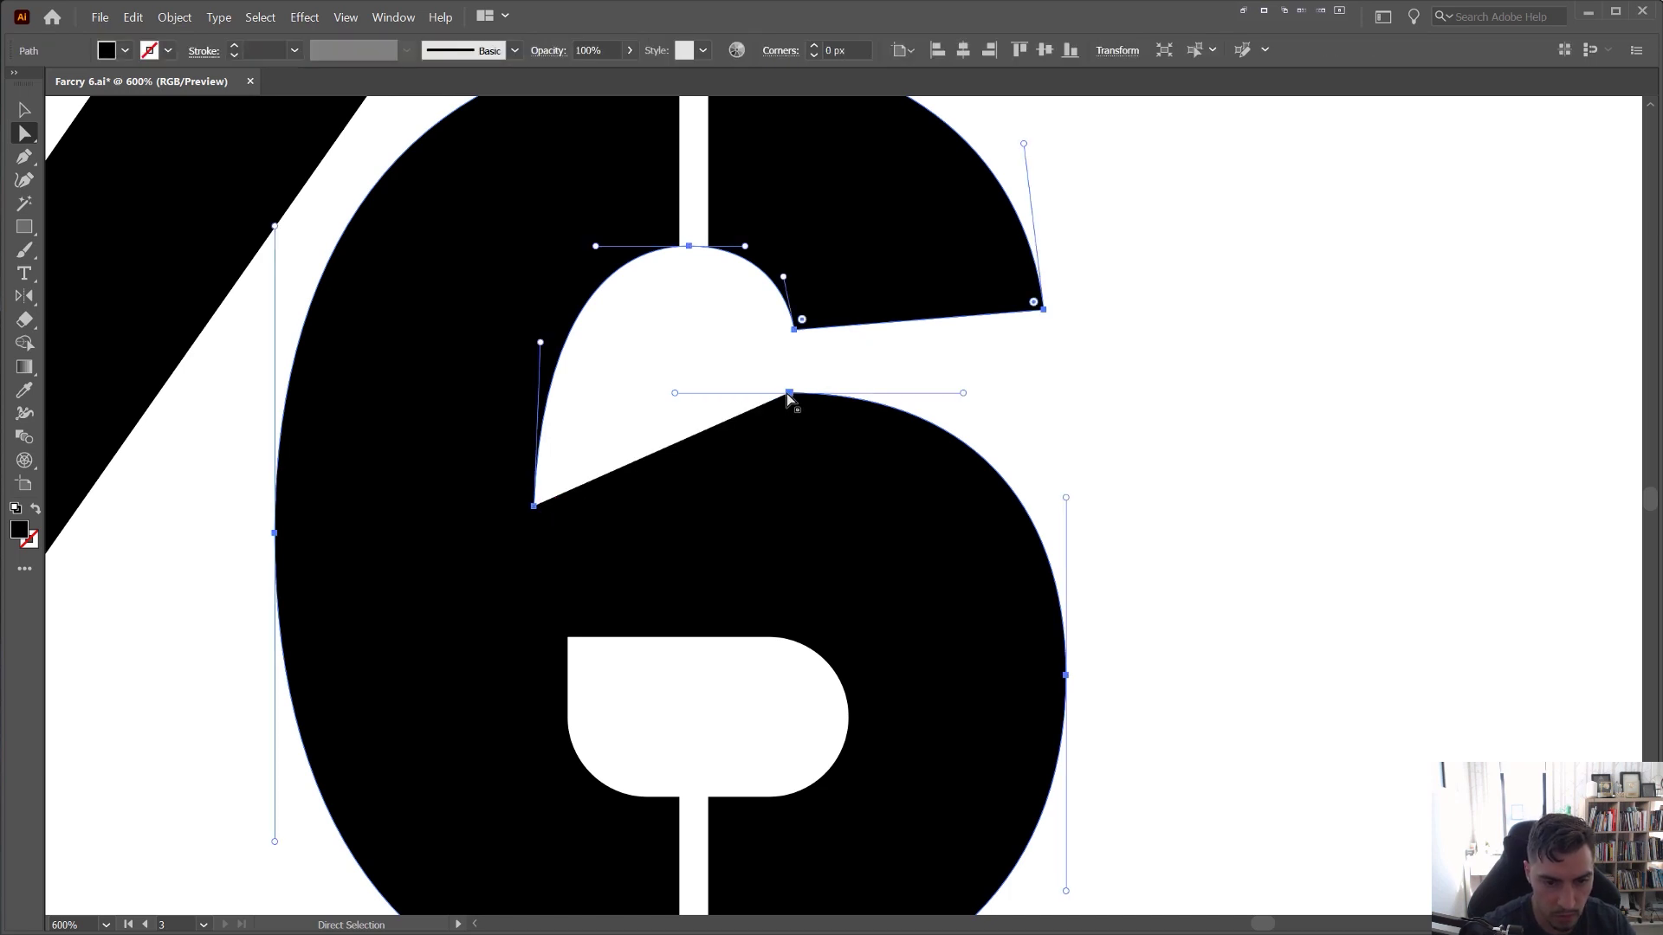
left_click_drag(789, 393, 793, 507)
scroll(554, 498, "up", 2)
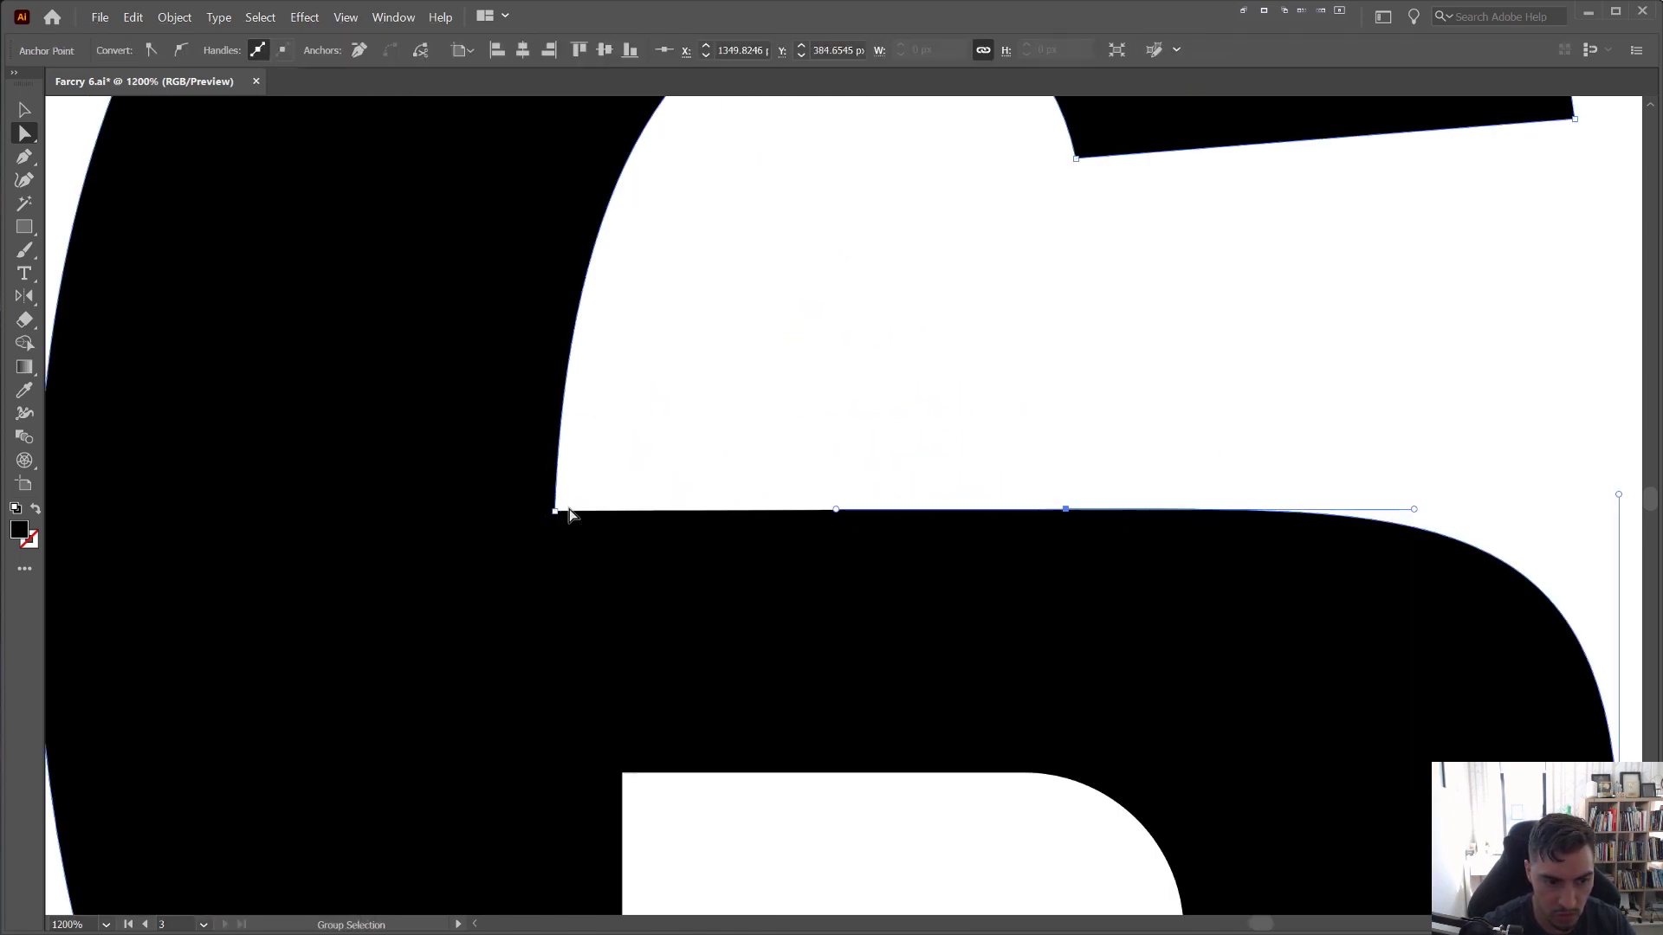
- Join the notch corner and the bowl's top anchor with a straight segment to close the 6's outline
left_click(555, 511)
left_click_drag(1183, 411, 501, 543)
key("ctrl+j")
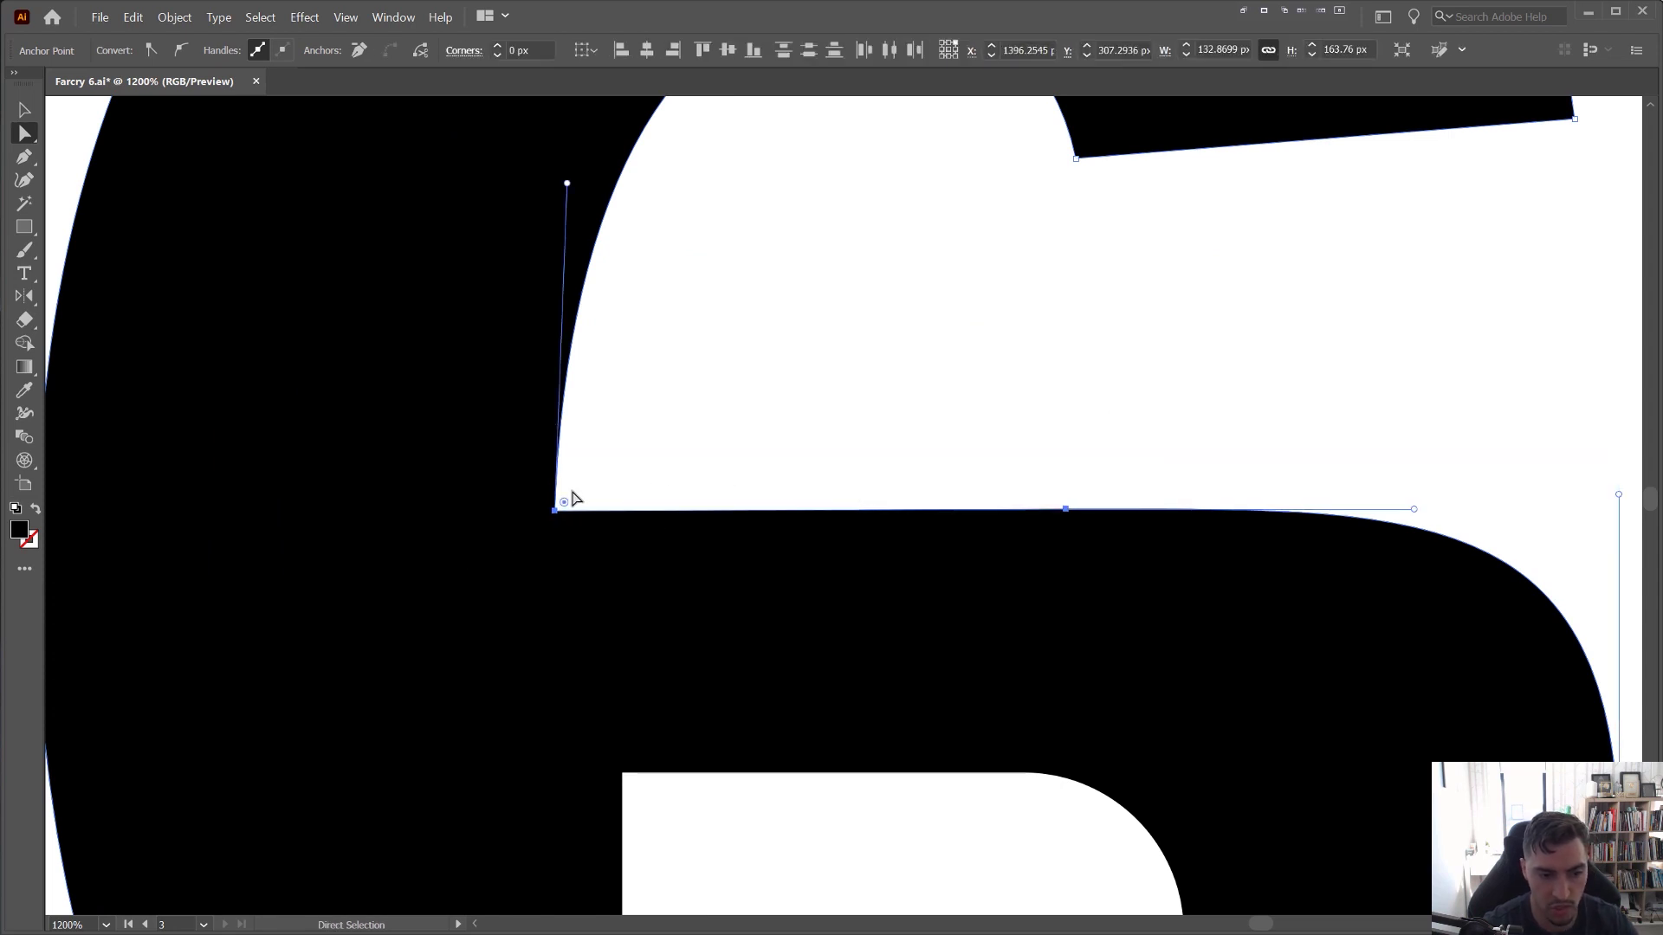
left_click(553, 517)
left_click_drag(554, 510, 745, 360)
key("ctrl+z")
- Move the outermost right anchor of the 6's lower bowl down slightly to soften the curve above it
left_click(994, 469)
scroll(974, 433, "down", 3)
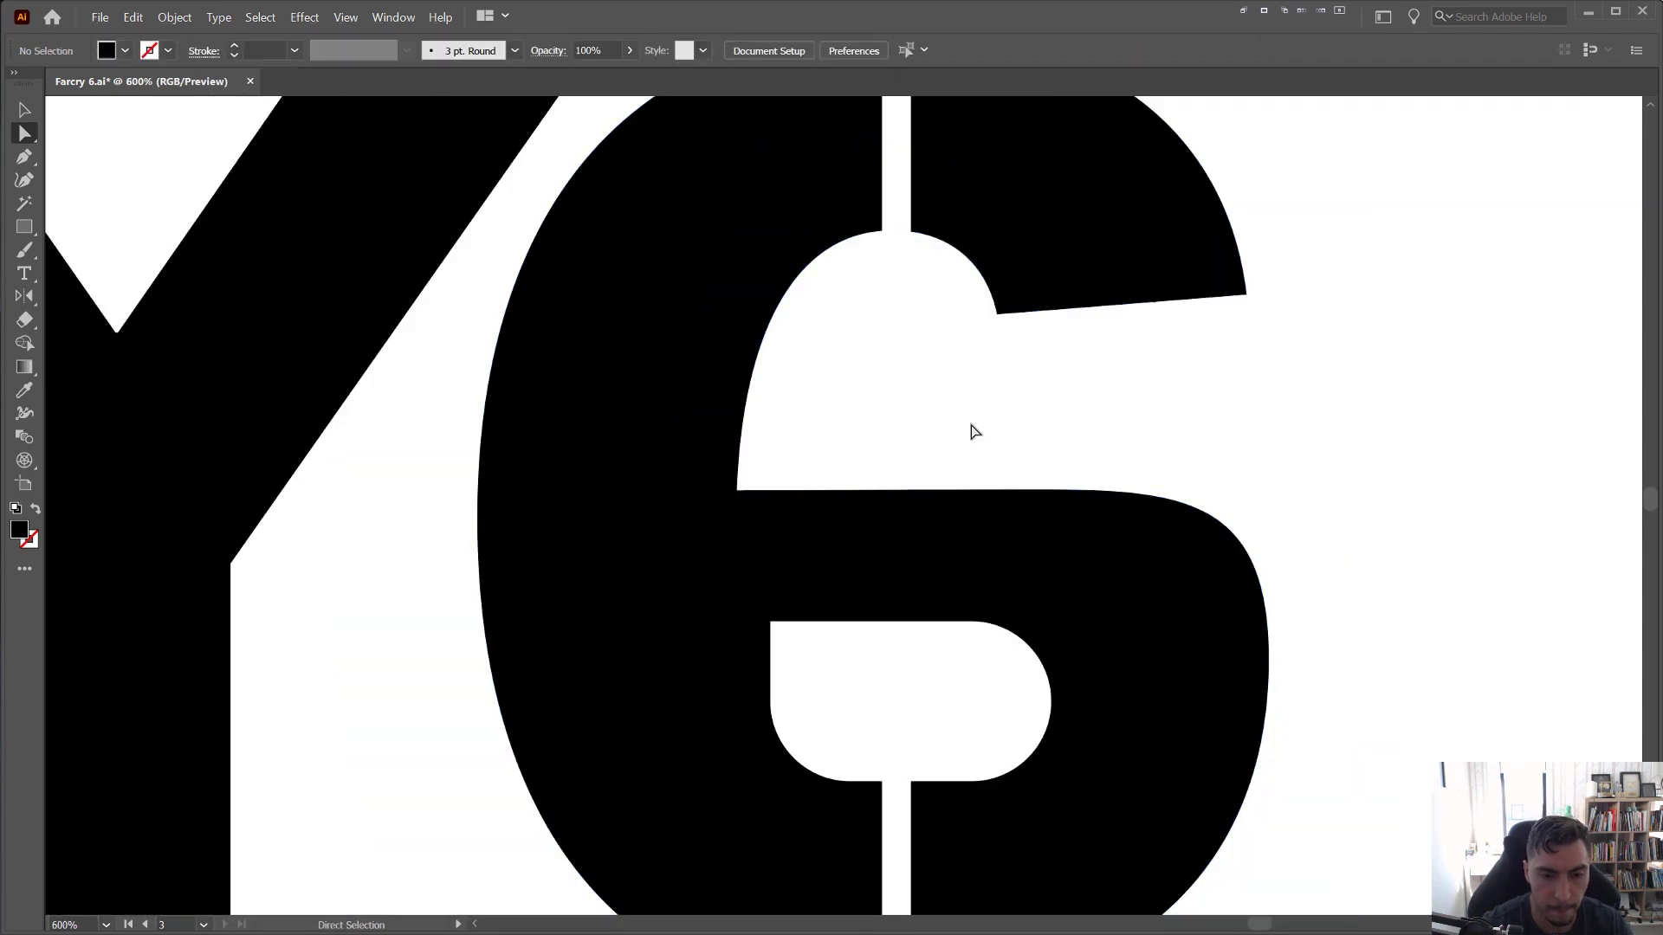
left_click_drag(1012, 433, 927, 406)
left_click(950, 536)
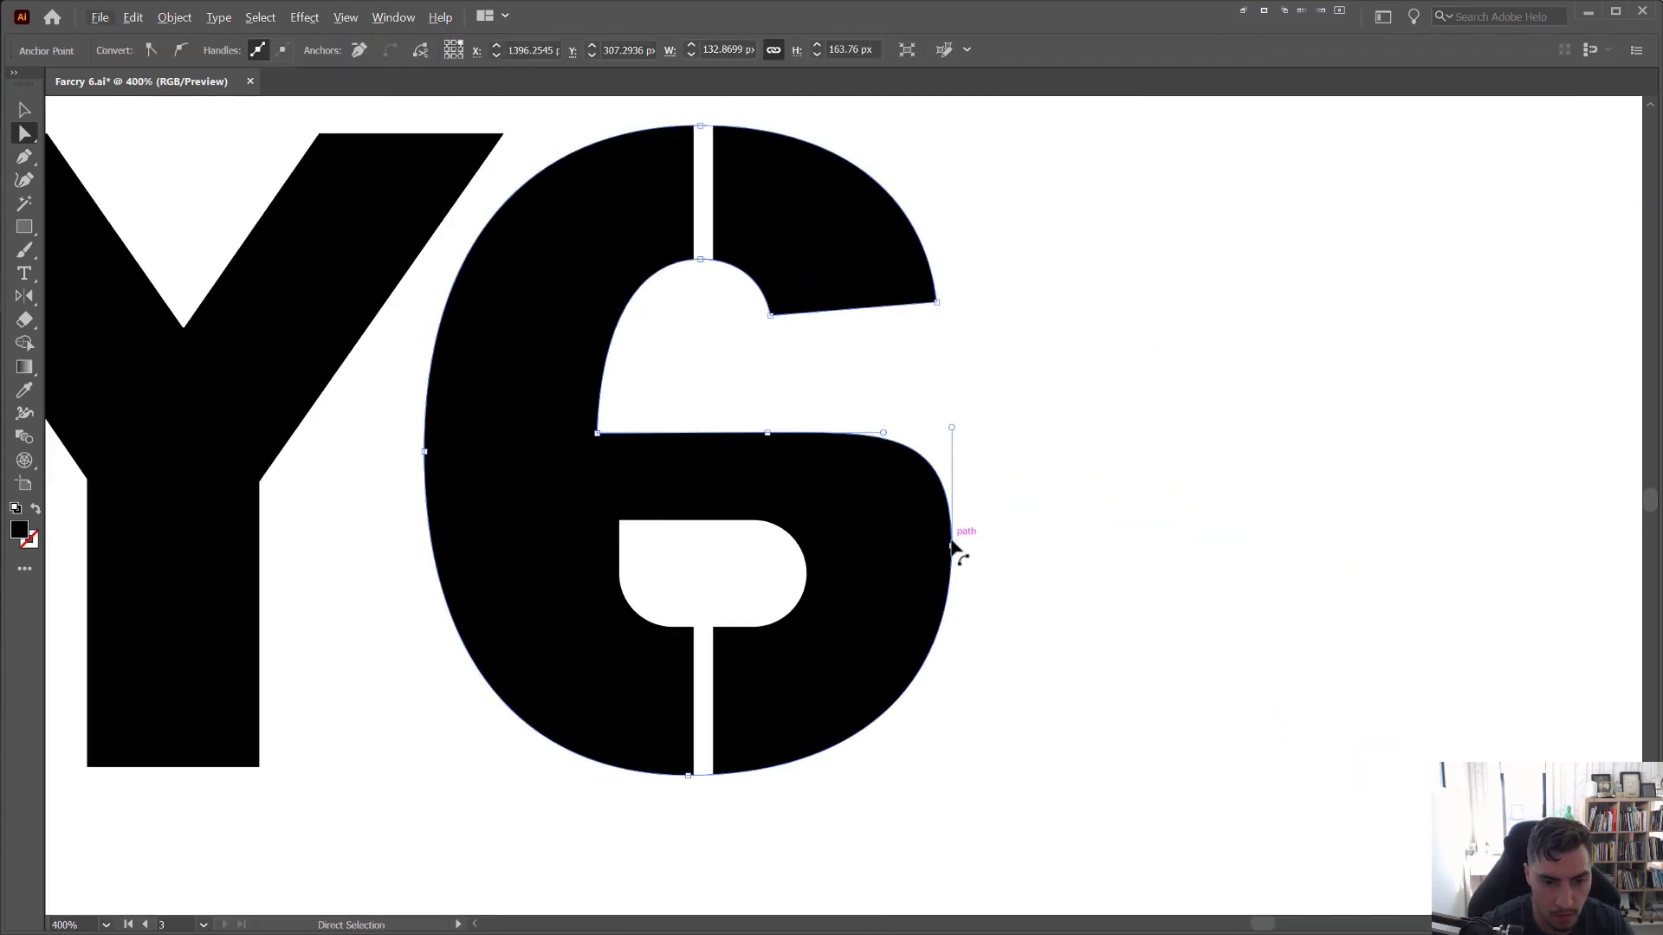
left_click_drag(951, 544, 954, 574)
left_click(1013, 387)
- Raise the 6's inner notch corner and the bowl's top anchor together slightly to thicken the crossbar
left_click_drag(1006, 336, 1010, 406)
scroll(918, 351, "up", 1)
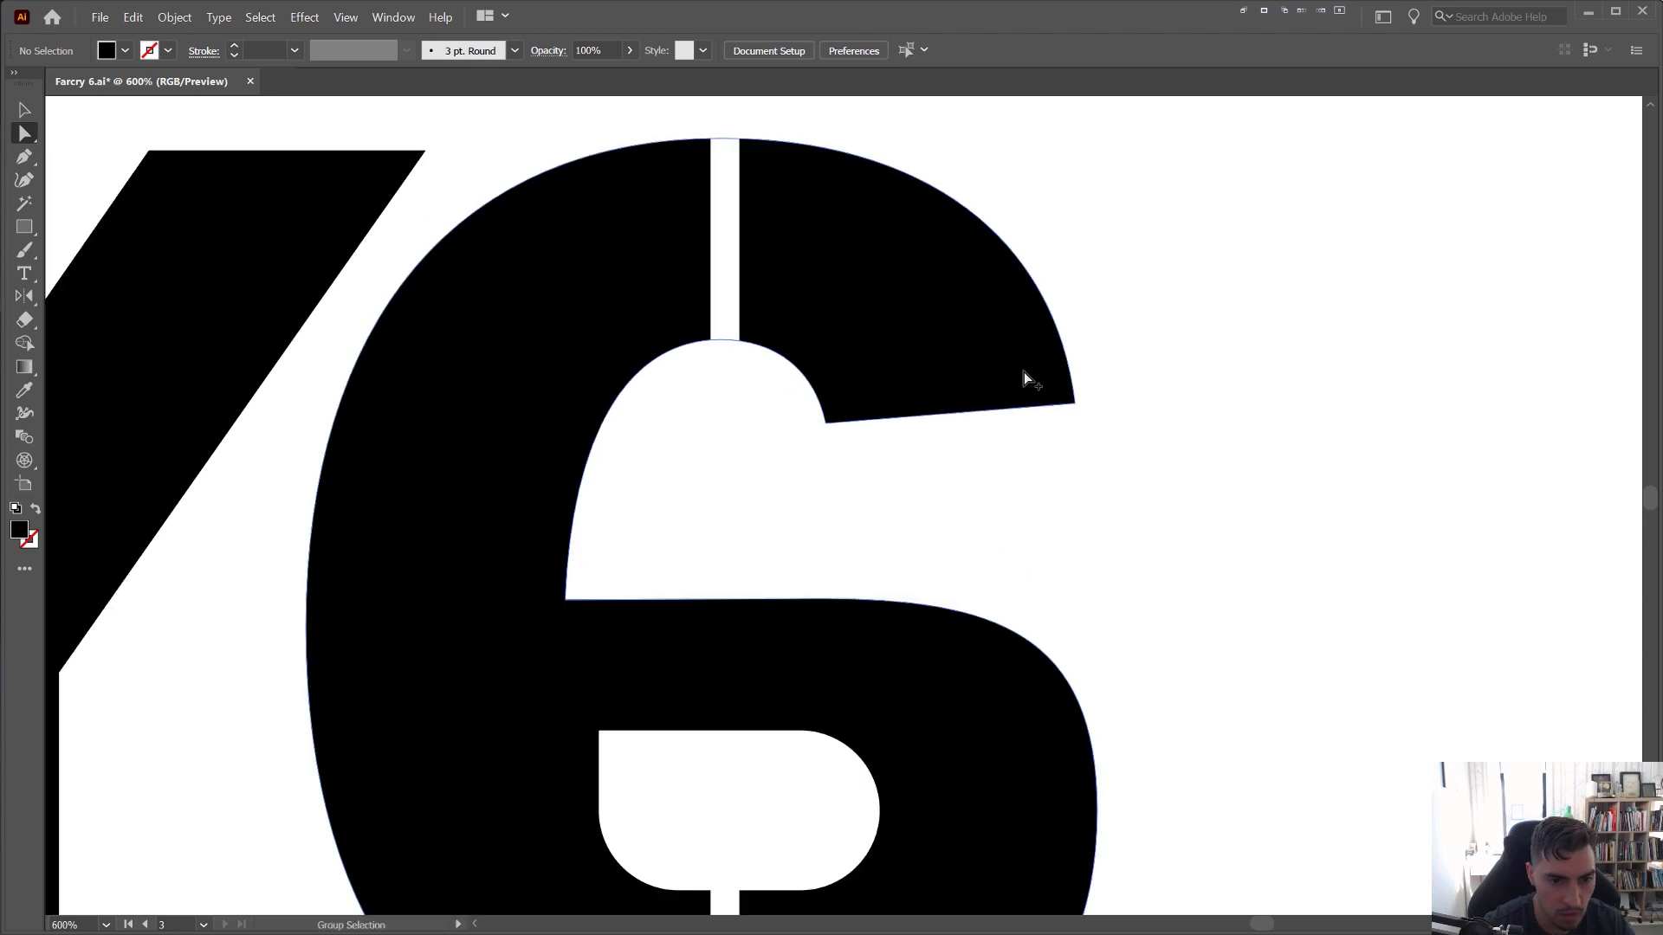
left_click_drag(1115, 370, 733, 503)
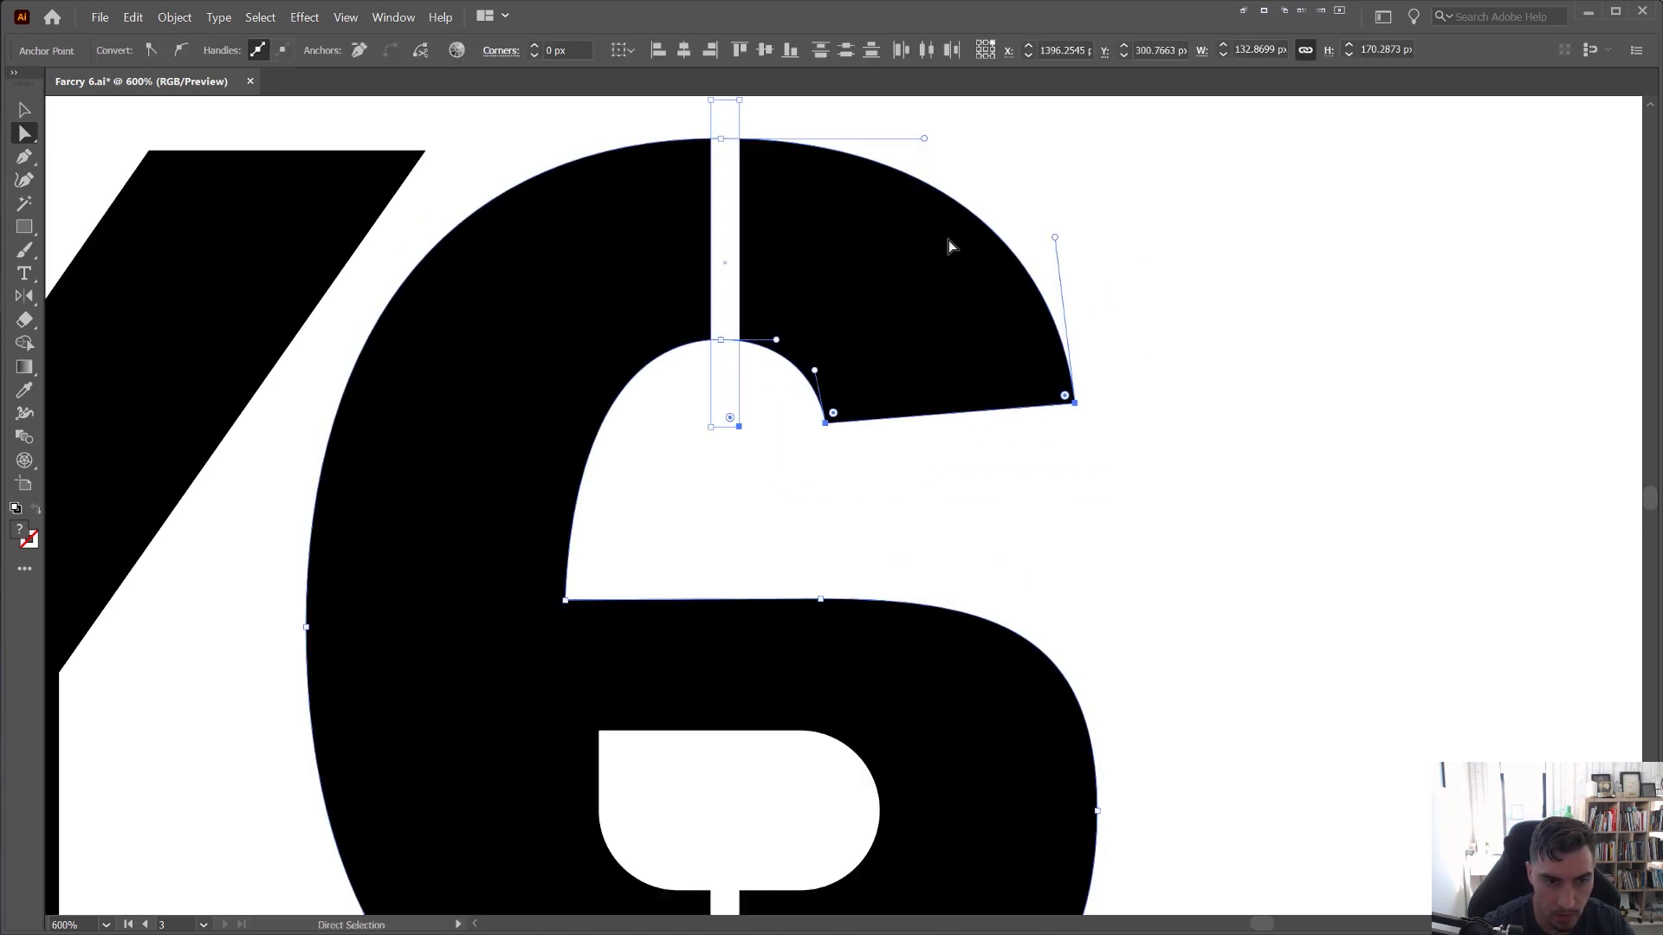
scroll(949, 247, "down", 3)
scroll(920, 344, "up", 1)
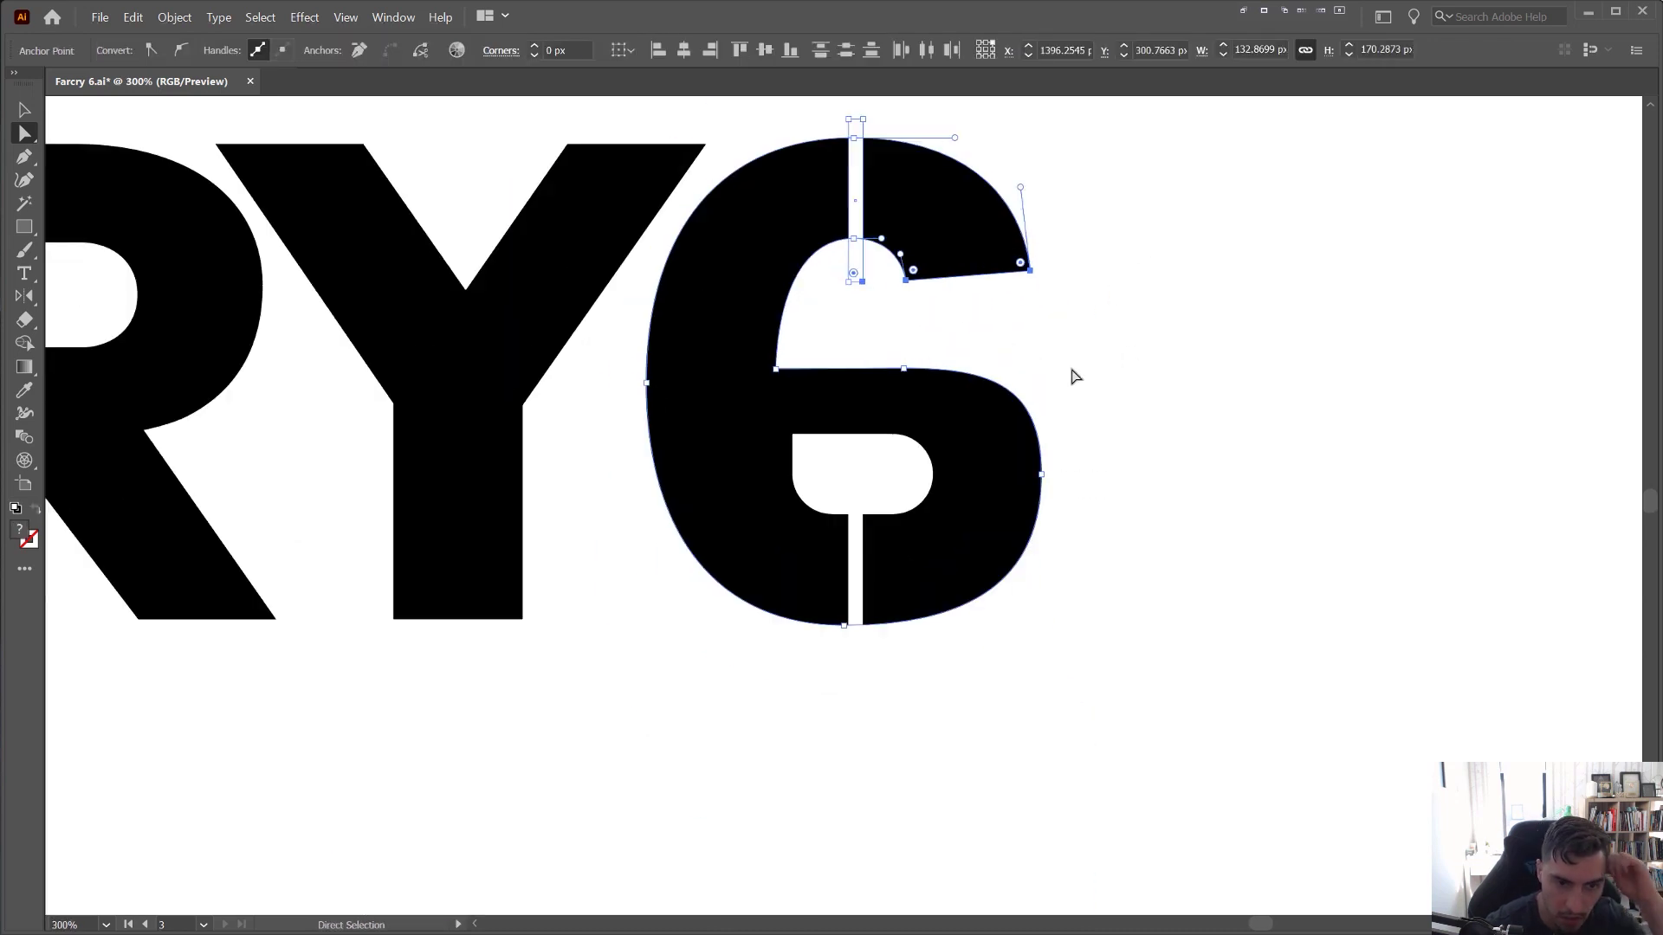
left_click_drag(1138, 344, 709, 388)
key("shift+Up")
key("ctrl+z")
key("Up")
key("Up")
key("Up")
key("Up")
key("Up")
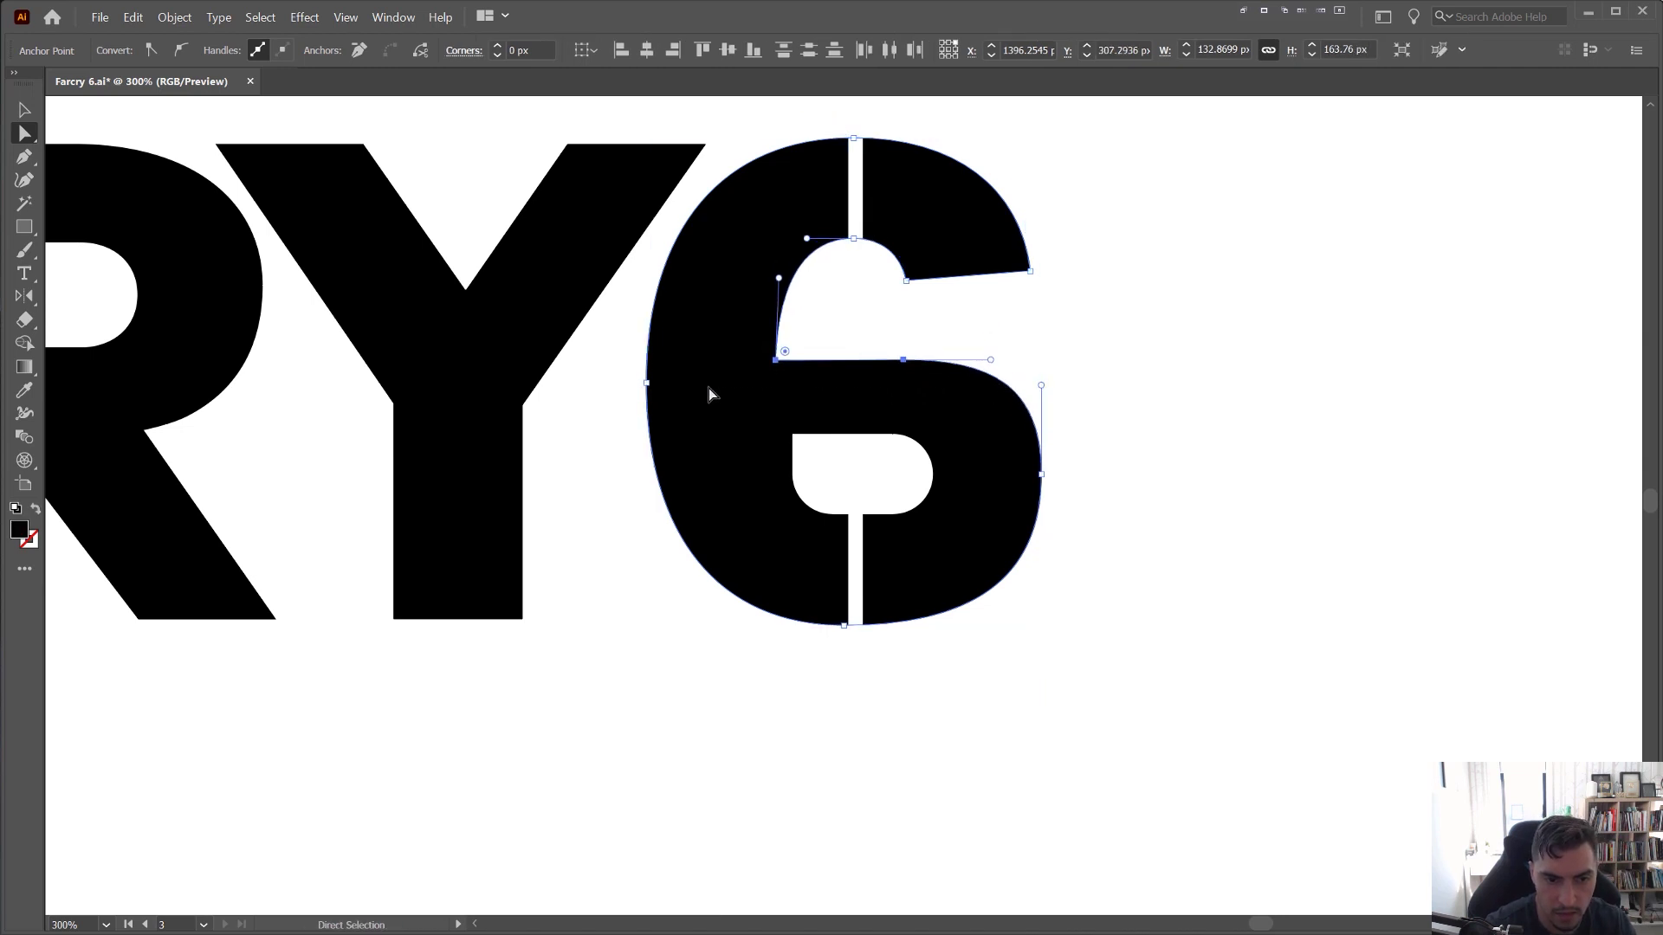
- Shift the notch corner and the bowl's top anchor slightly to the right
key("Right")
key("Right")
key("Right")
key("Right")
key("Right")
key("Right")
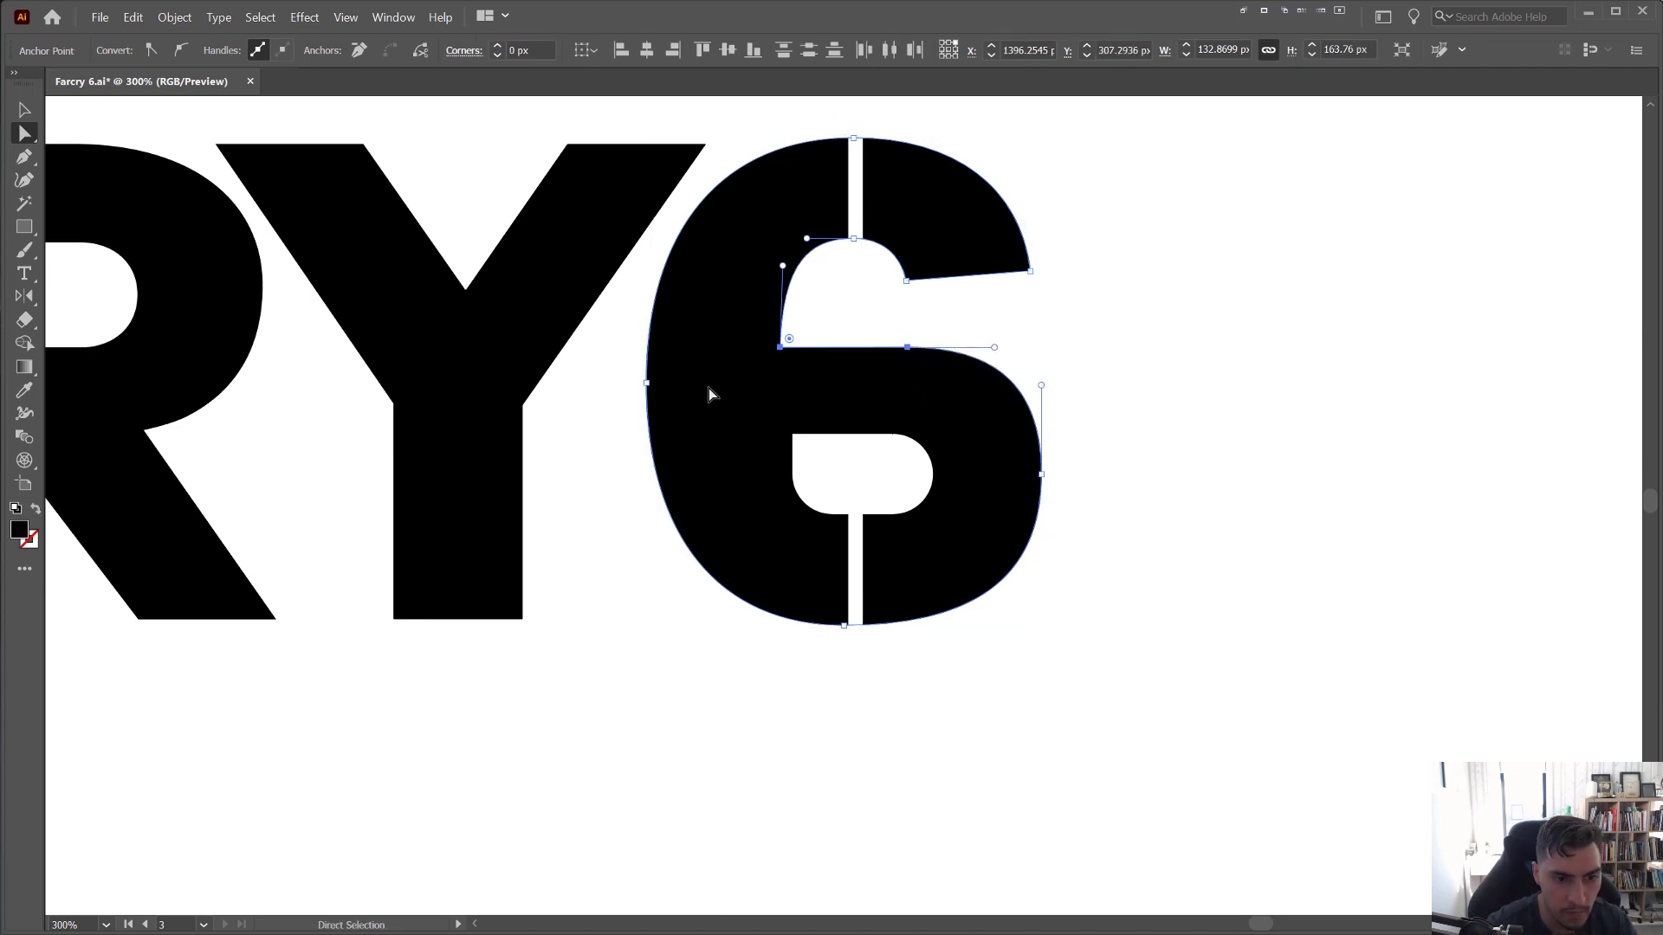
left_click_drag(922, 310, 915, 441)
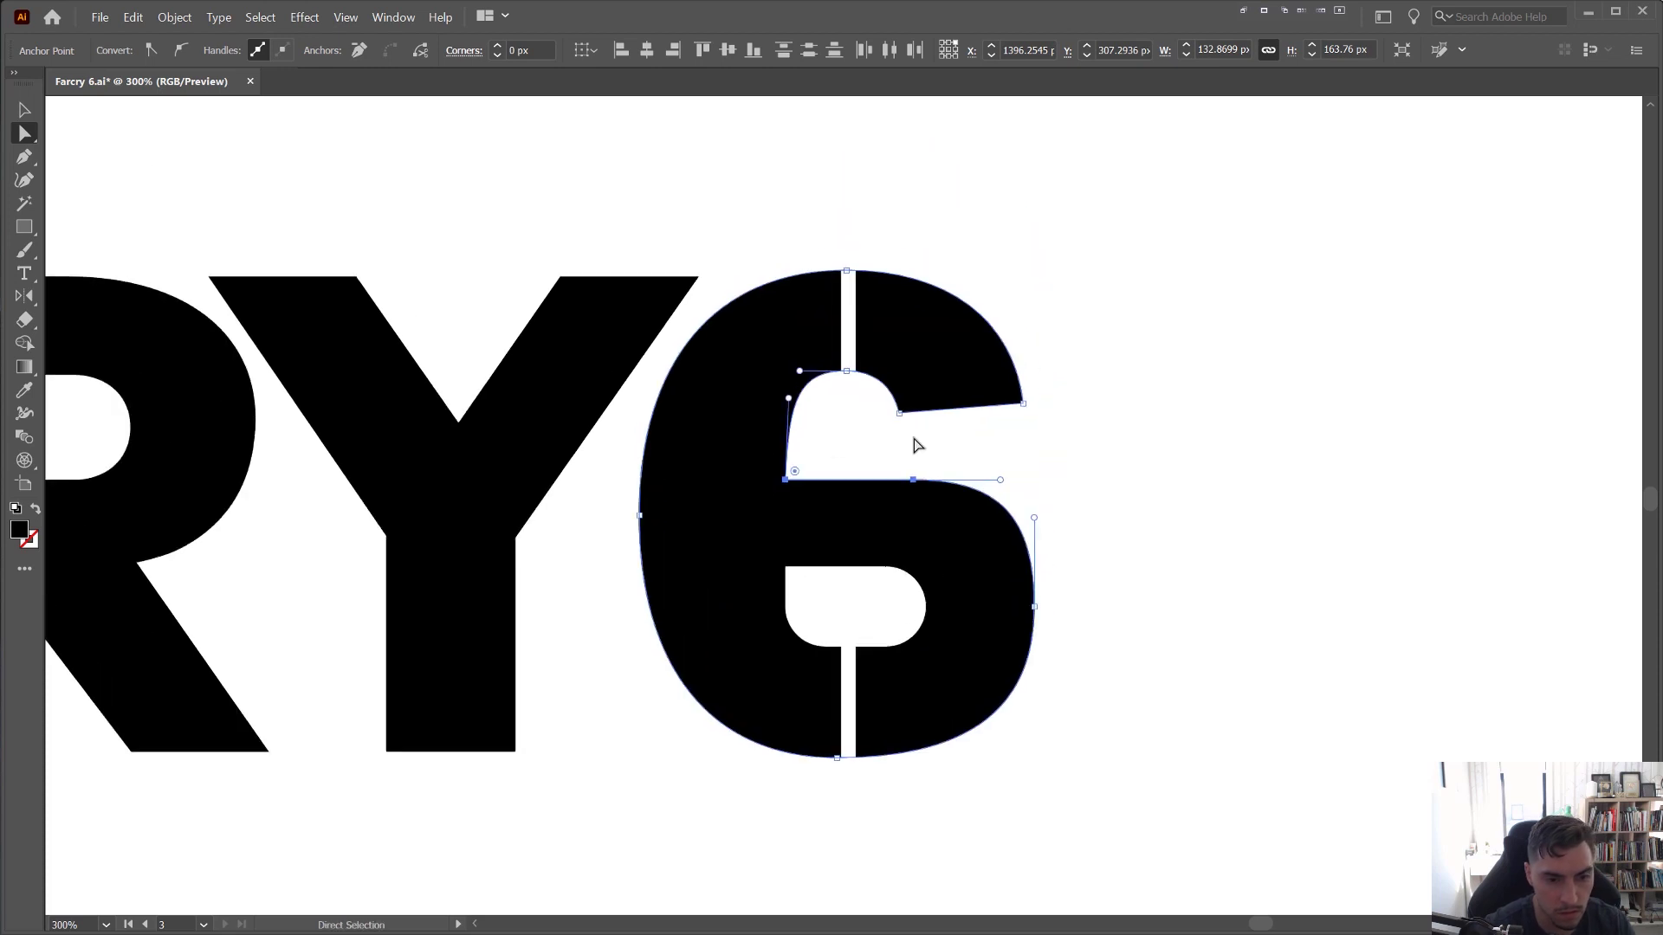
- Nudge the notch corner and the lower counter's left-edge anchors slightly left together
left_click(915, 442)
scroll(833, 474, "up", 1)
left_click_drag(725, 720, 697, 715)
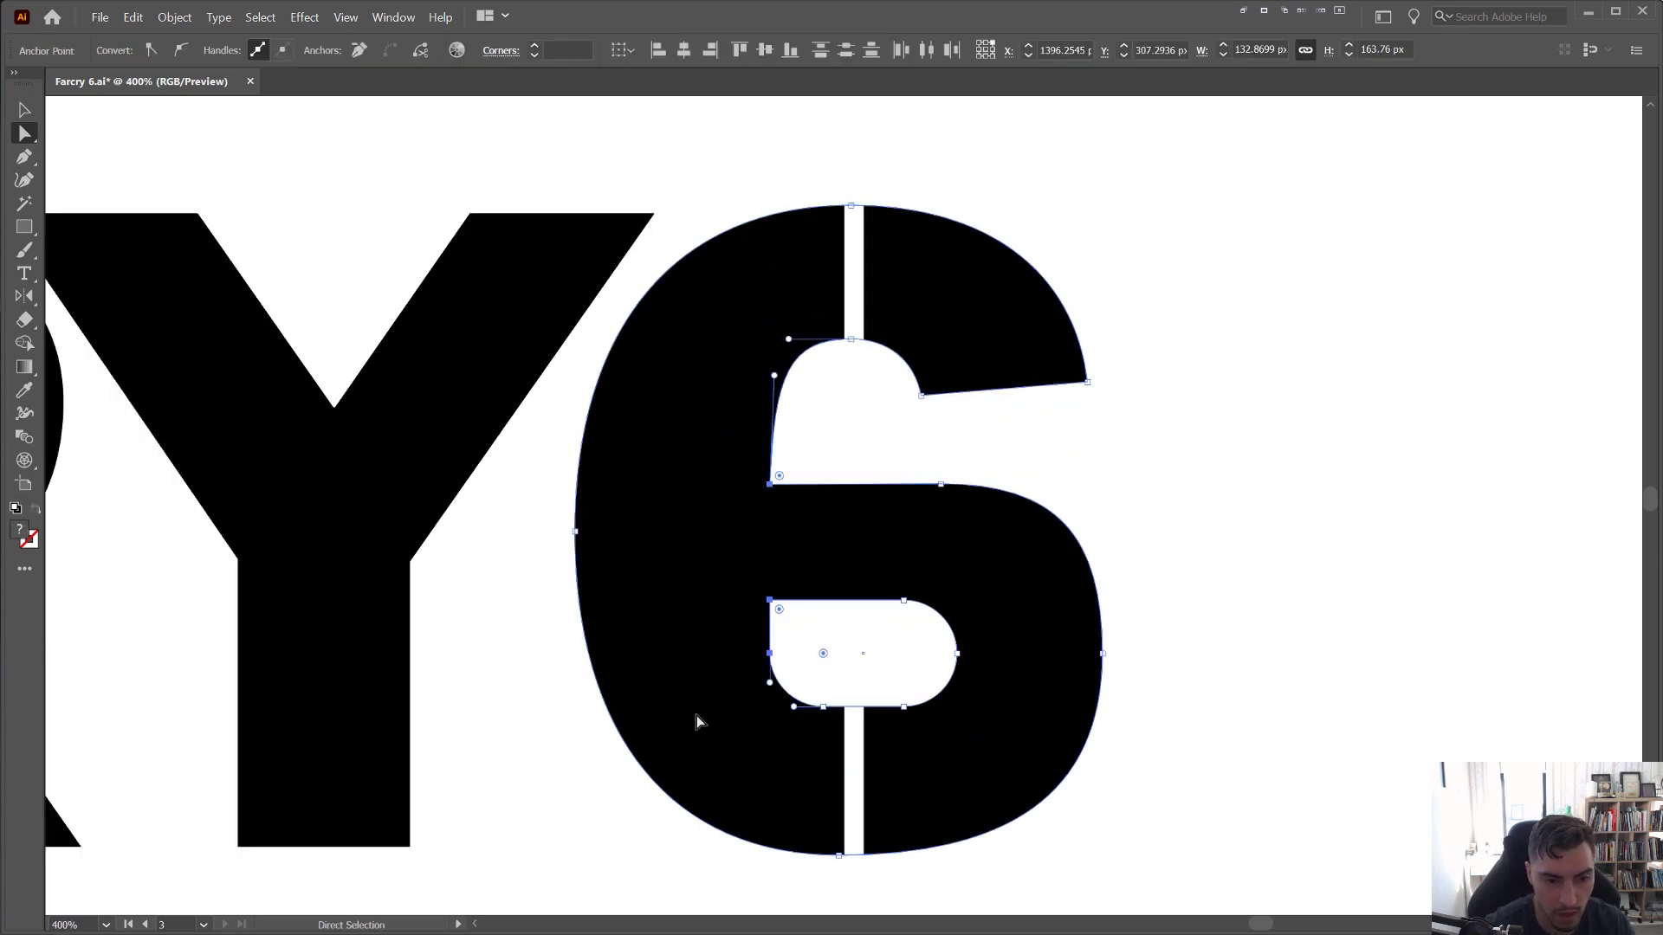
key("Left")
key("Left")
left_click(837, 467)
left_click_drag(904, 419, 822, 422)
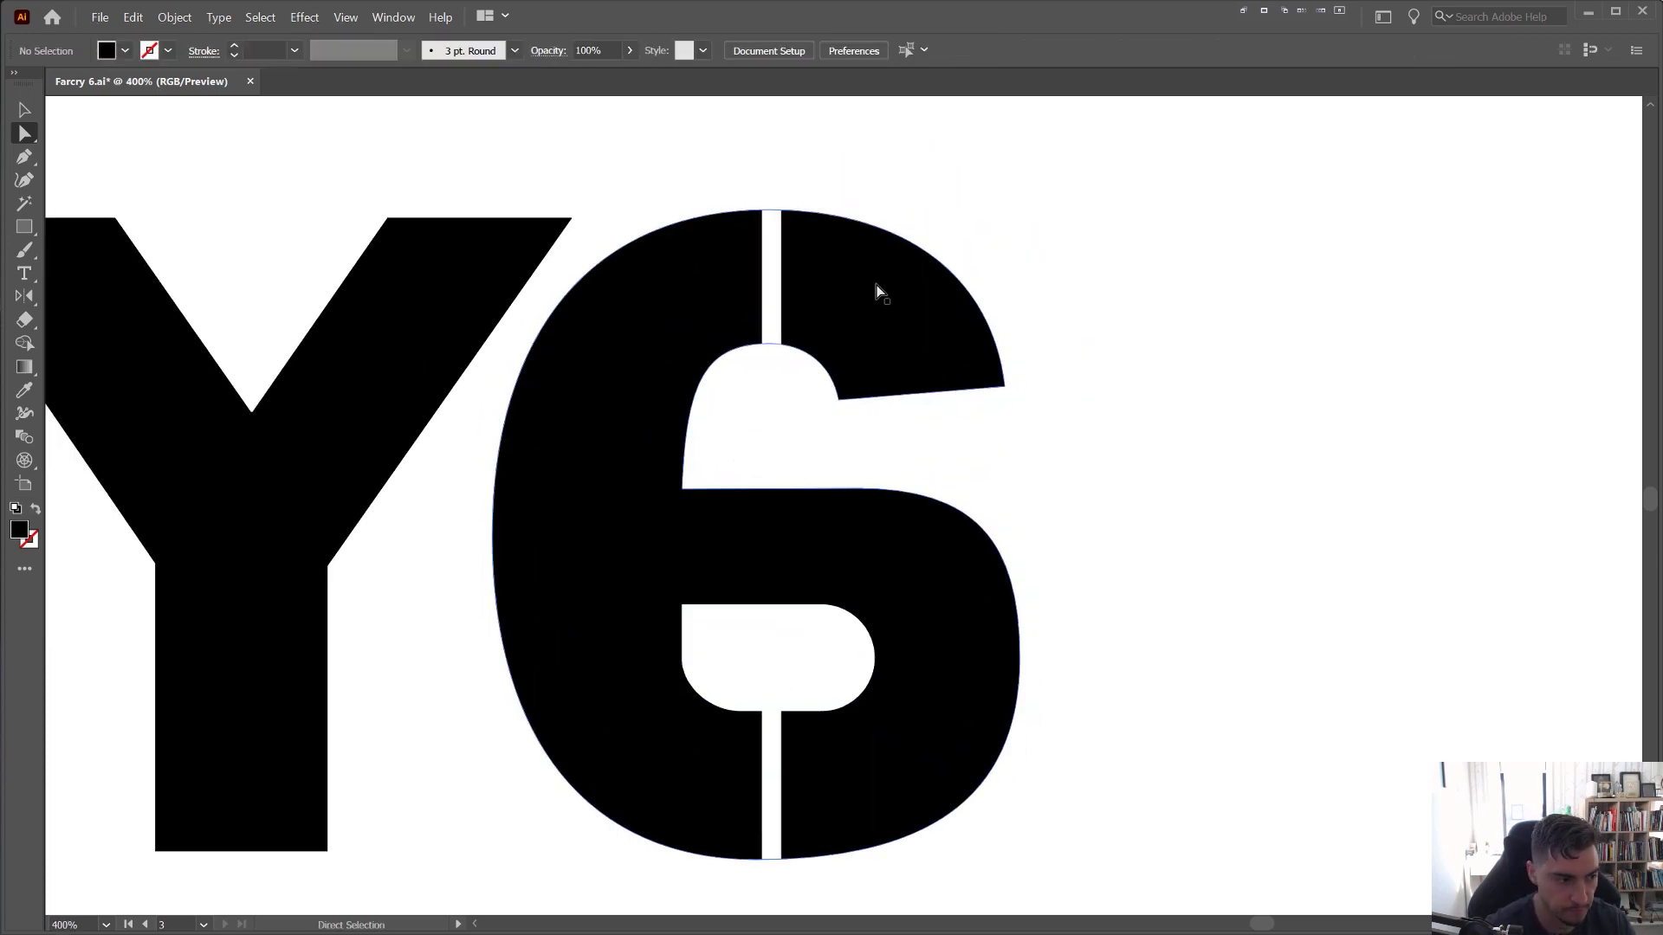
scroll(963, 230, "up", 1)
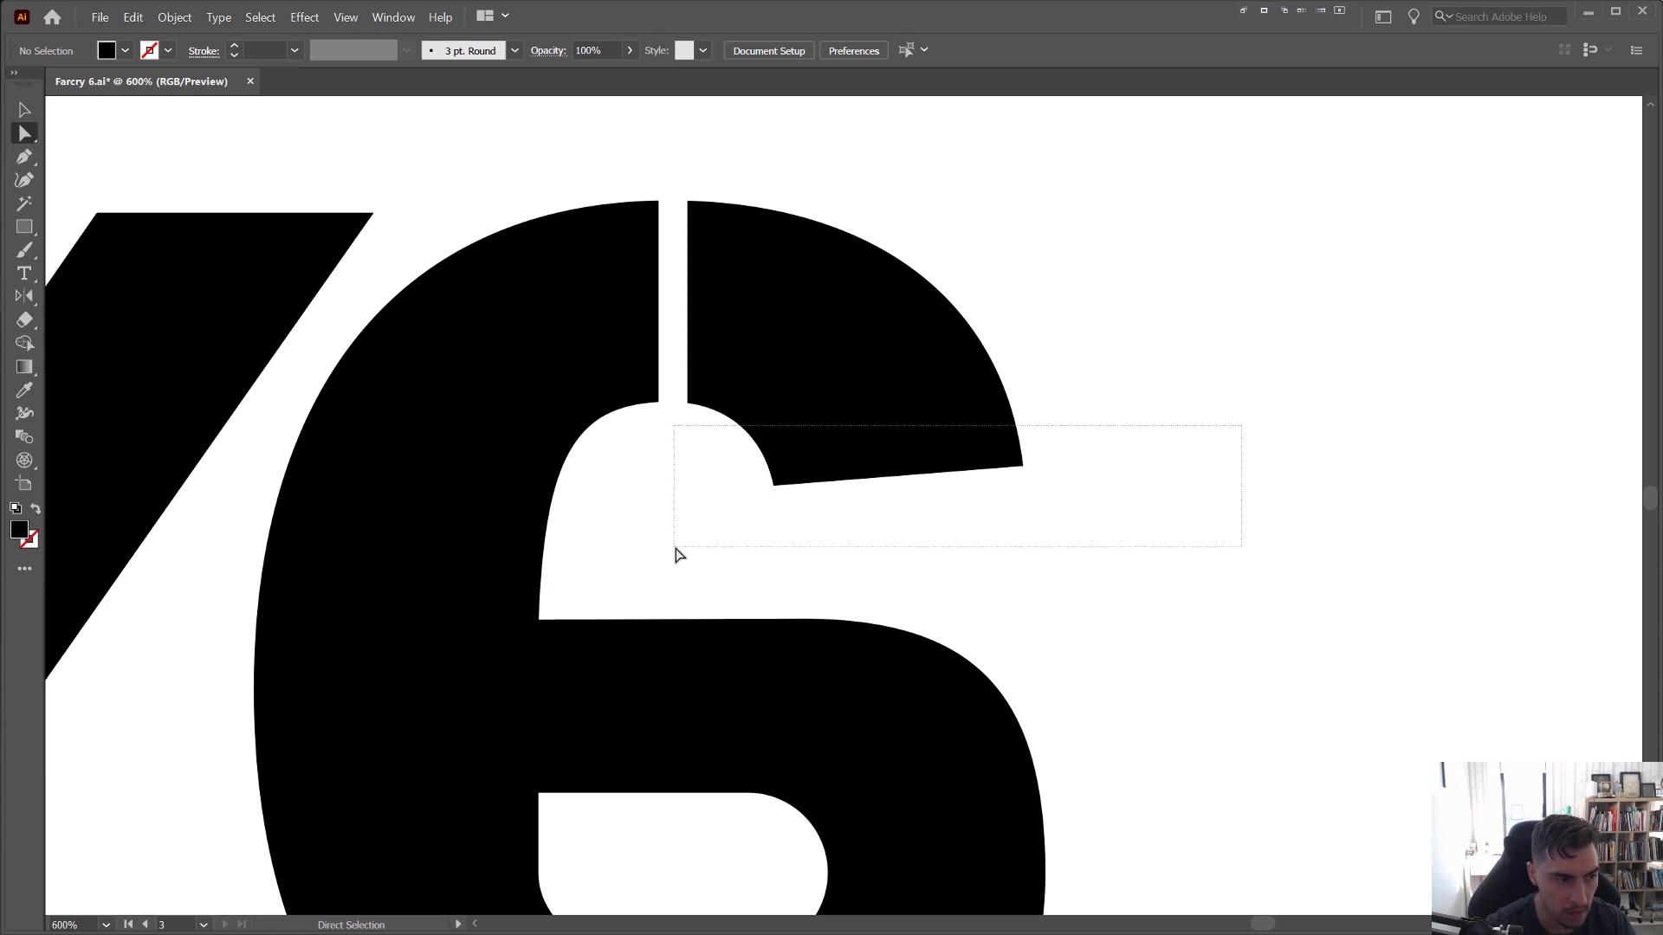
left_click_drag(679, 555, 680, 553)
left_click_drag(564, 513, 568, 514)
scroll(771, 519, "down", 2)
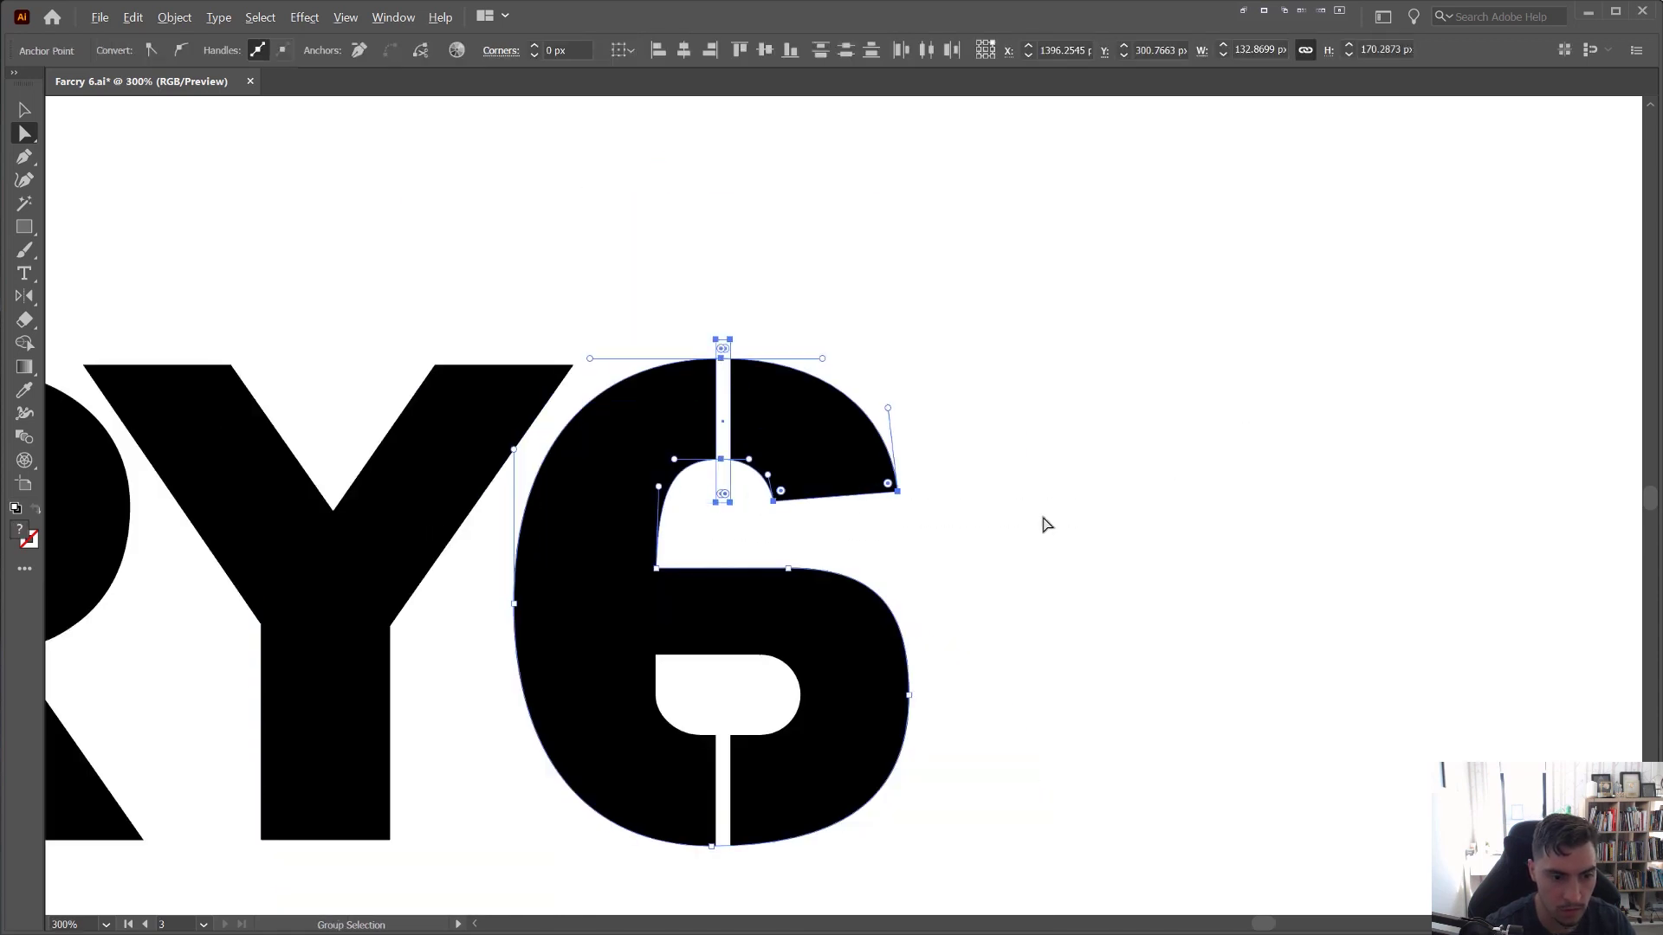
left_click(1032, 538)
- Lower the two corner anchors at the end of the 6's top hook slightly
scroll(1005, 589, "down", 2)
scroll(992, 472, "up", 3)
left_click(872, 658)
left_click(708, 673, "shift")
left_click_drag(616, 656, 673, 717)
scroll(699, 671, "up", 1)
key("Down")
key("Down")
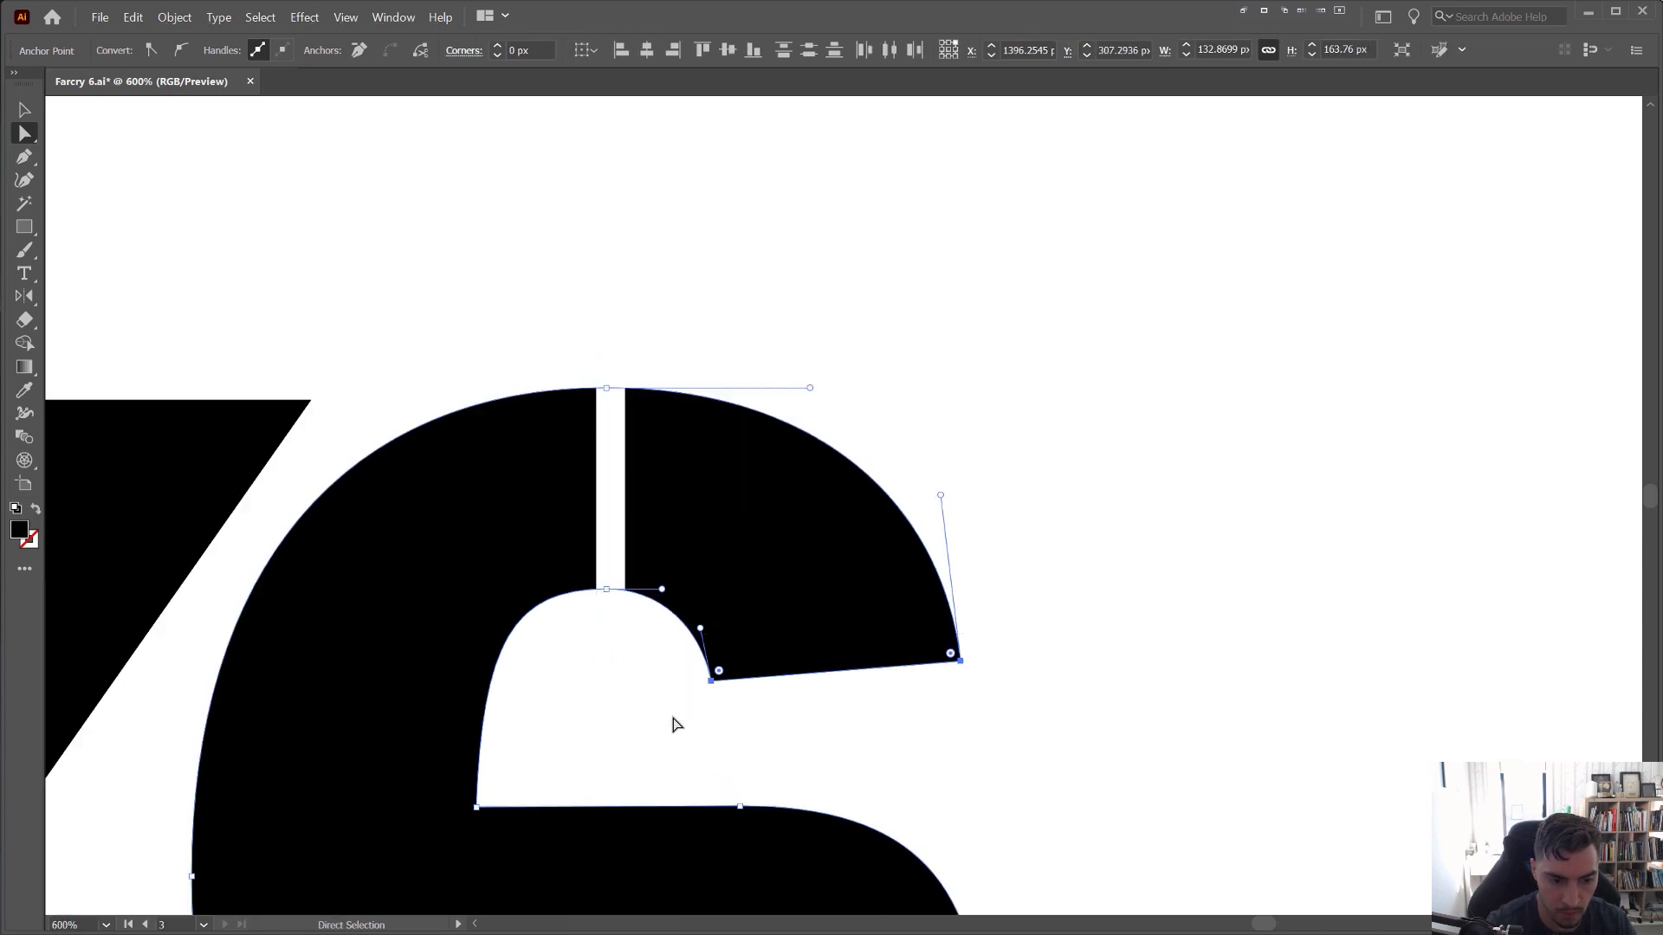
- Extend the top hook by moving its two end corner anchors slightly to the right
key("Right")
key("Right")
key("Right")
key("Up")
key("Right")
key("ctrl+z")
key("ctrl+z")
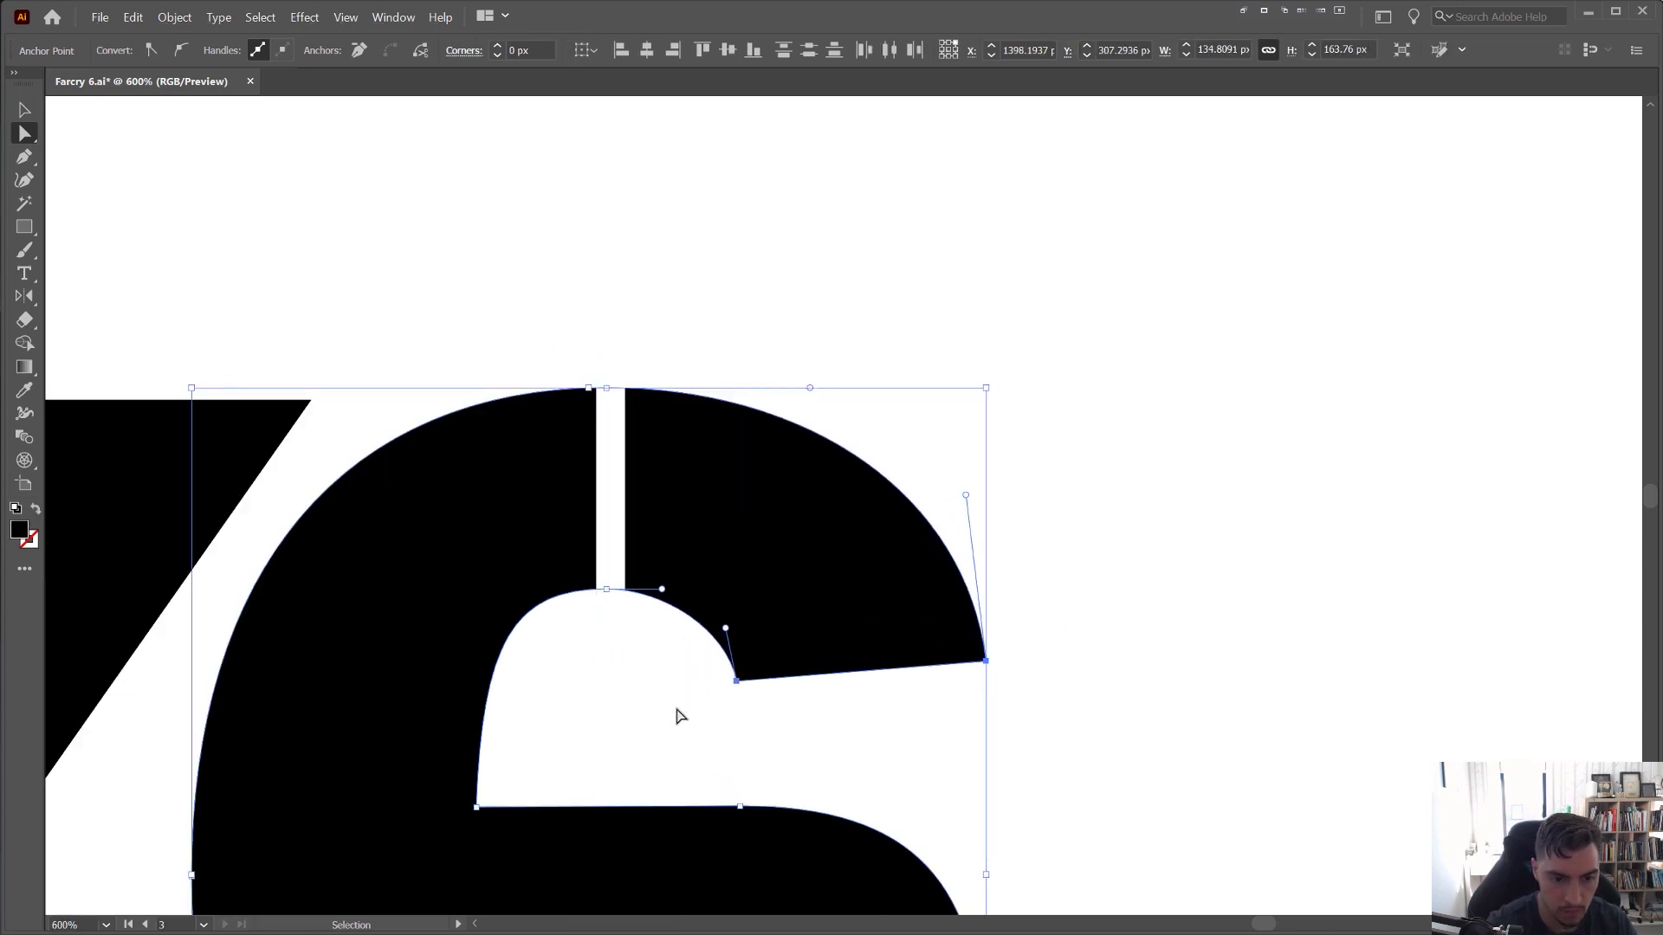
key("v")
left_click(748, 386)
- Give the anchor at the top of the 6's inner opening long, symmetrical horizontal handles so the opening's curve becomes squarer
scroll(705, 609, "up", 1)
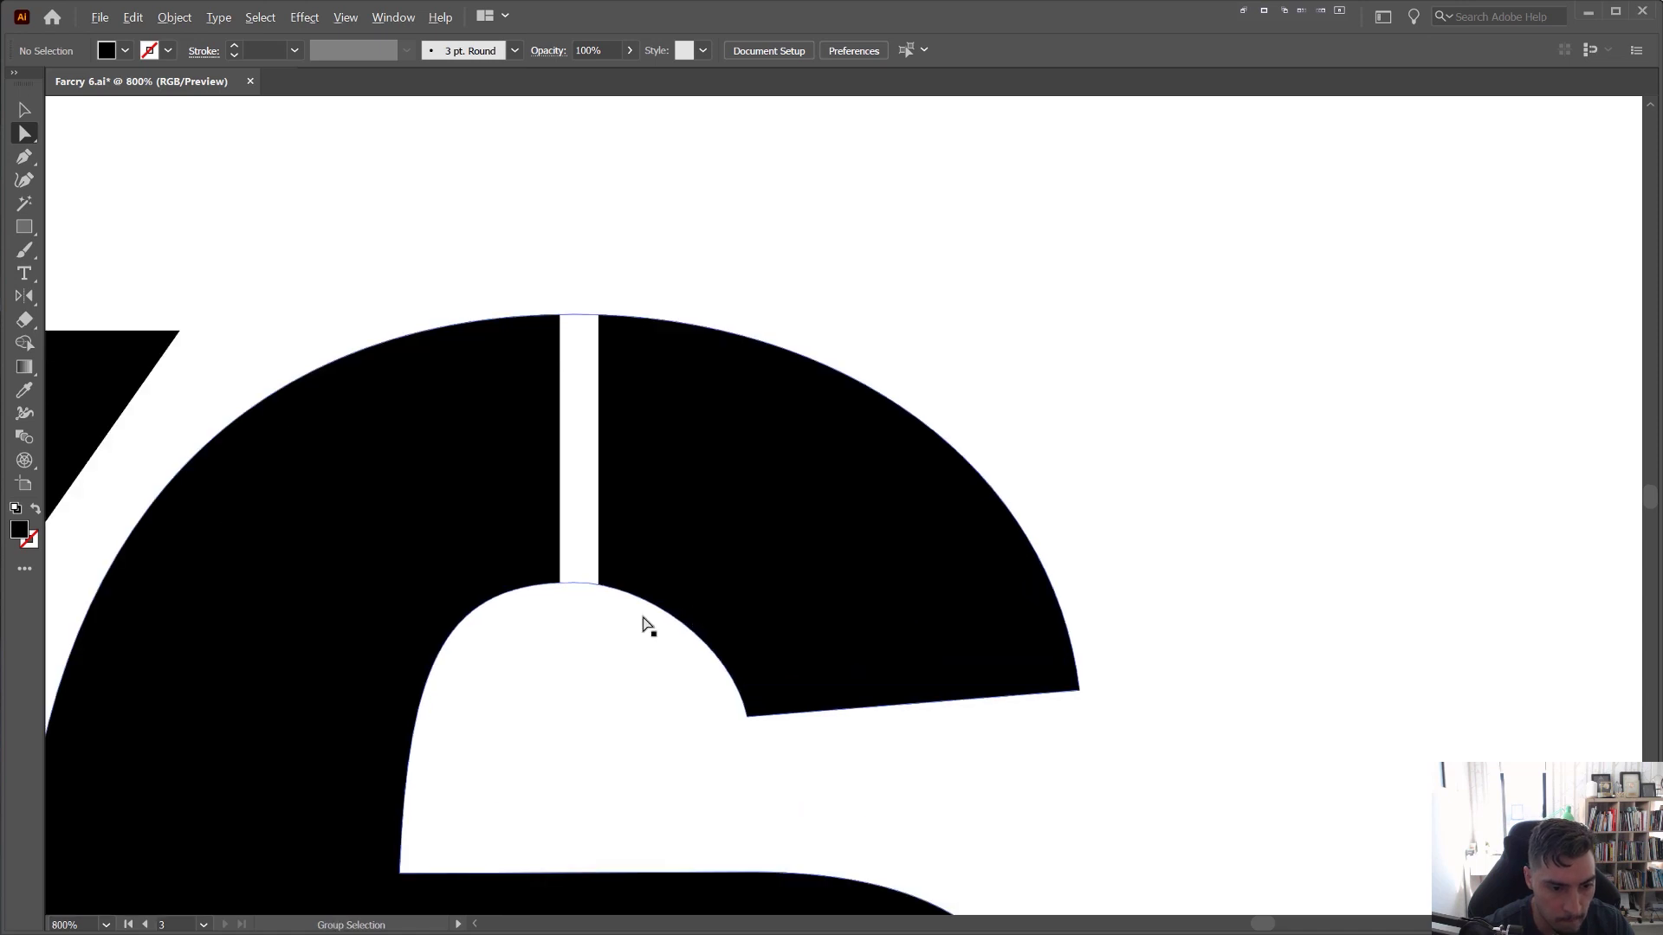
left_click(642, 598)
key("p")
left_click(574, 583)
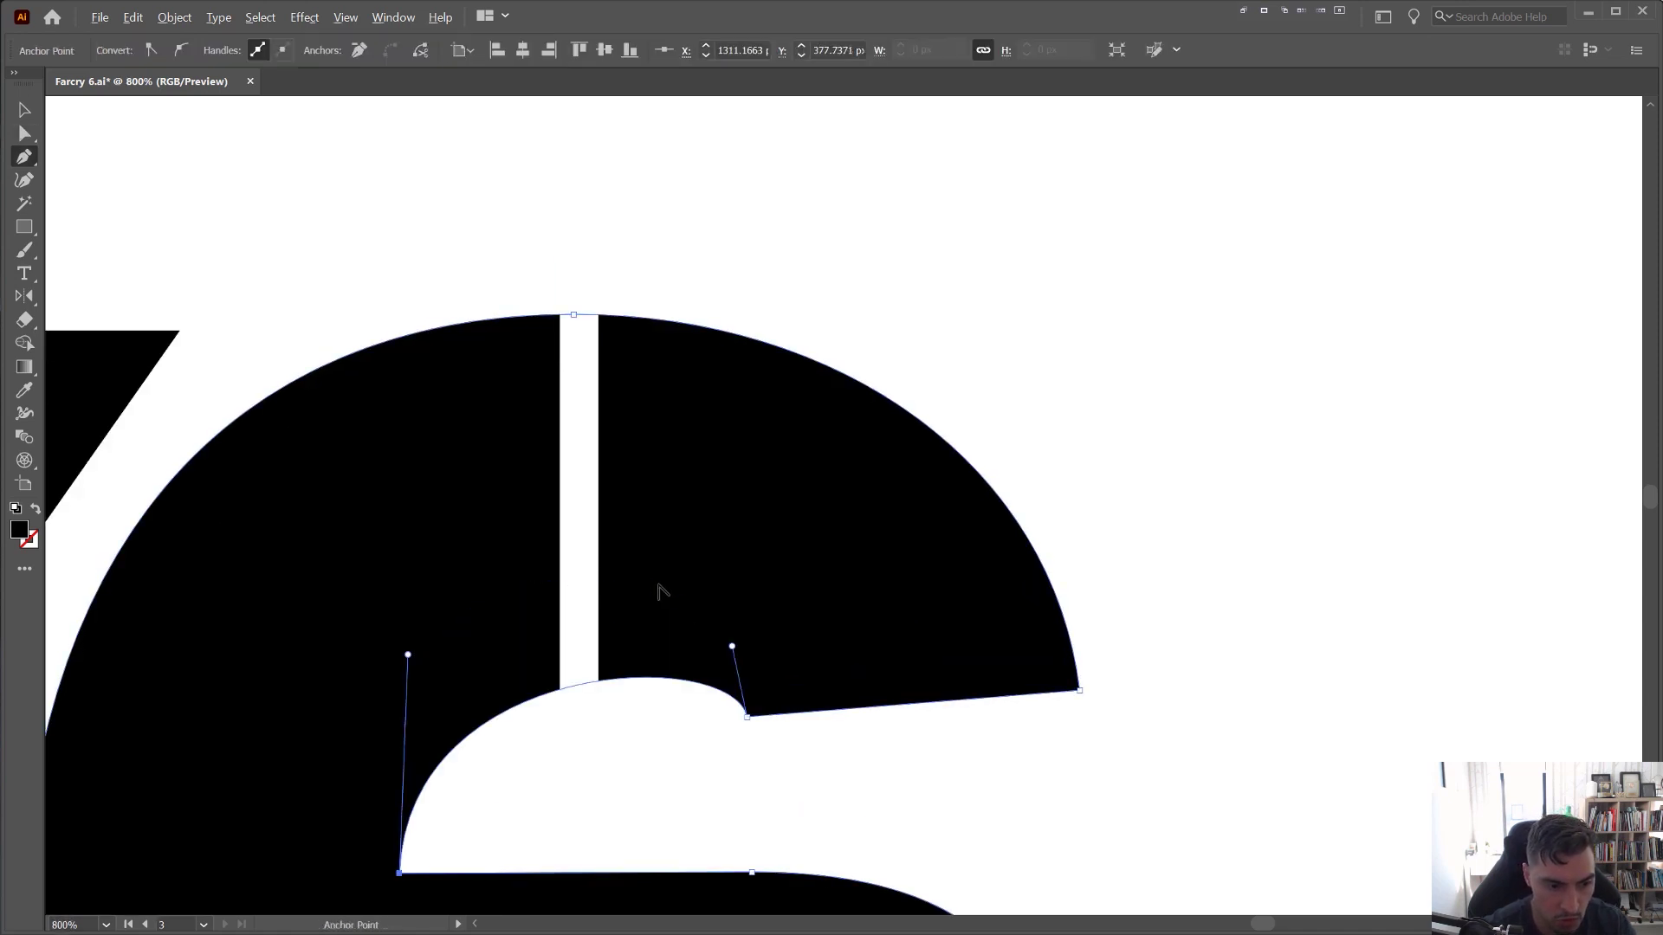
key("ctrl+z")
left_click_drag(573, 583, 460, 585)
key("ctrl+z")
scroll(565, 602, "up", 2)
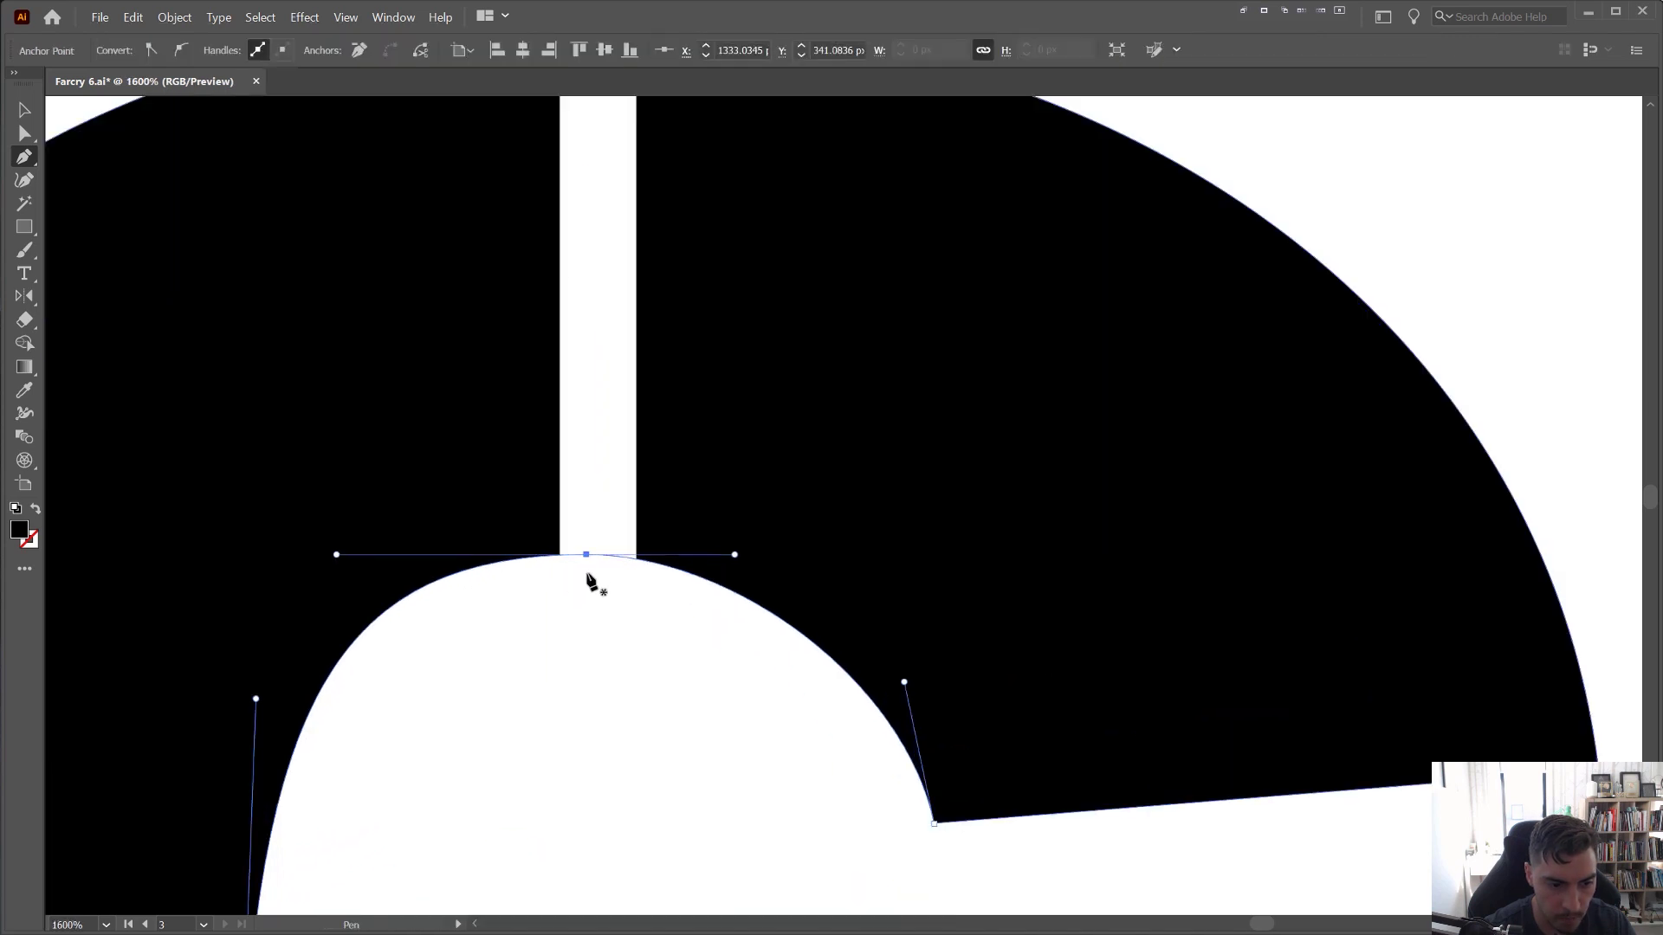
left_click_drag(601, 557, 538, 456)
key("ctrl+z")
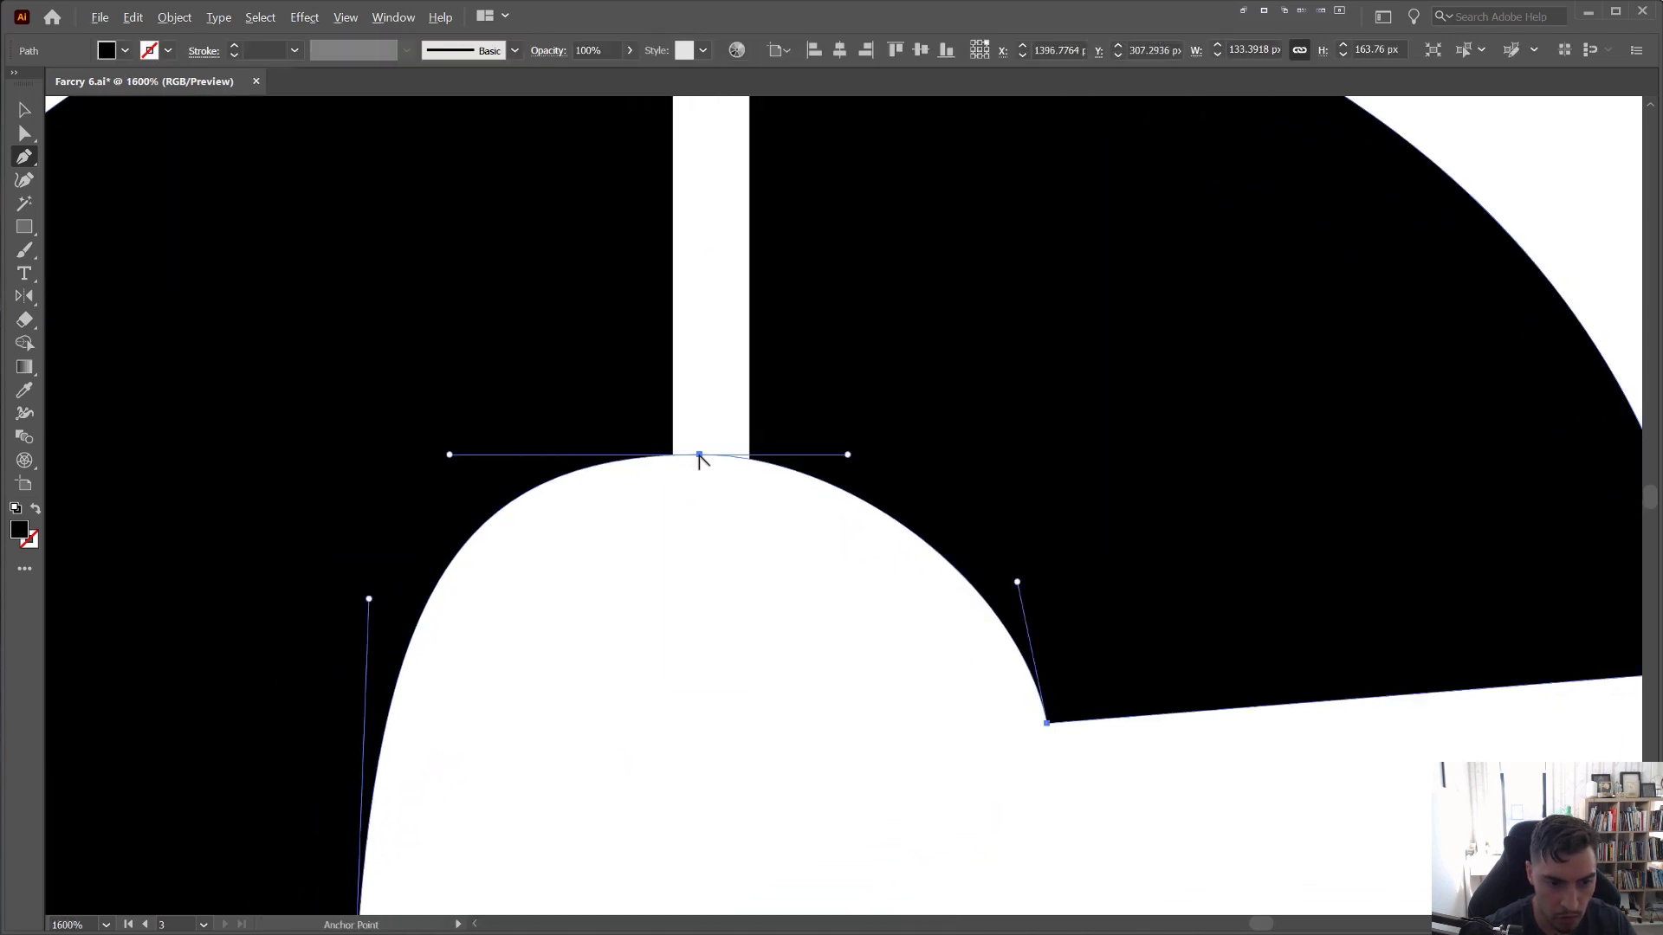
left_click_drag(699, 455, 344, 454)
scroll(444, 491, "up", 2)
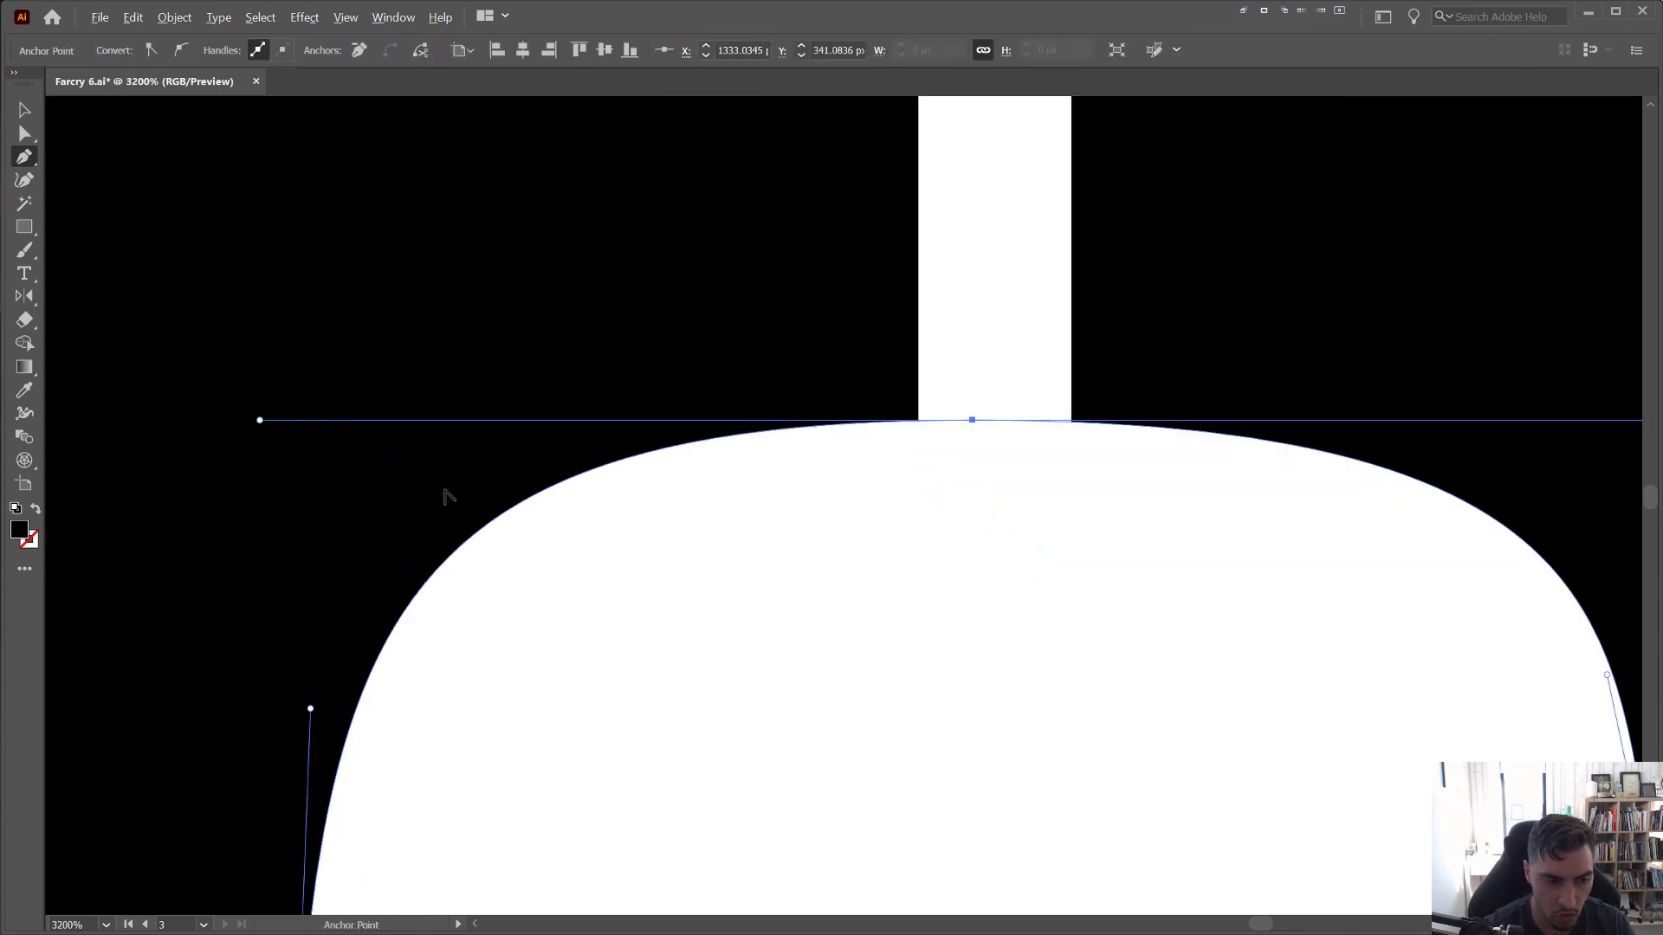
scroll(322, 679, "down", 5)
left_click_drag(665, 618, 904, 529)
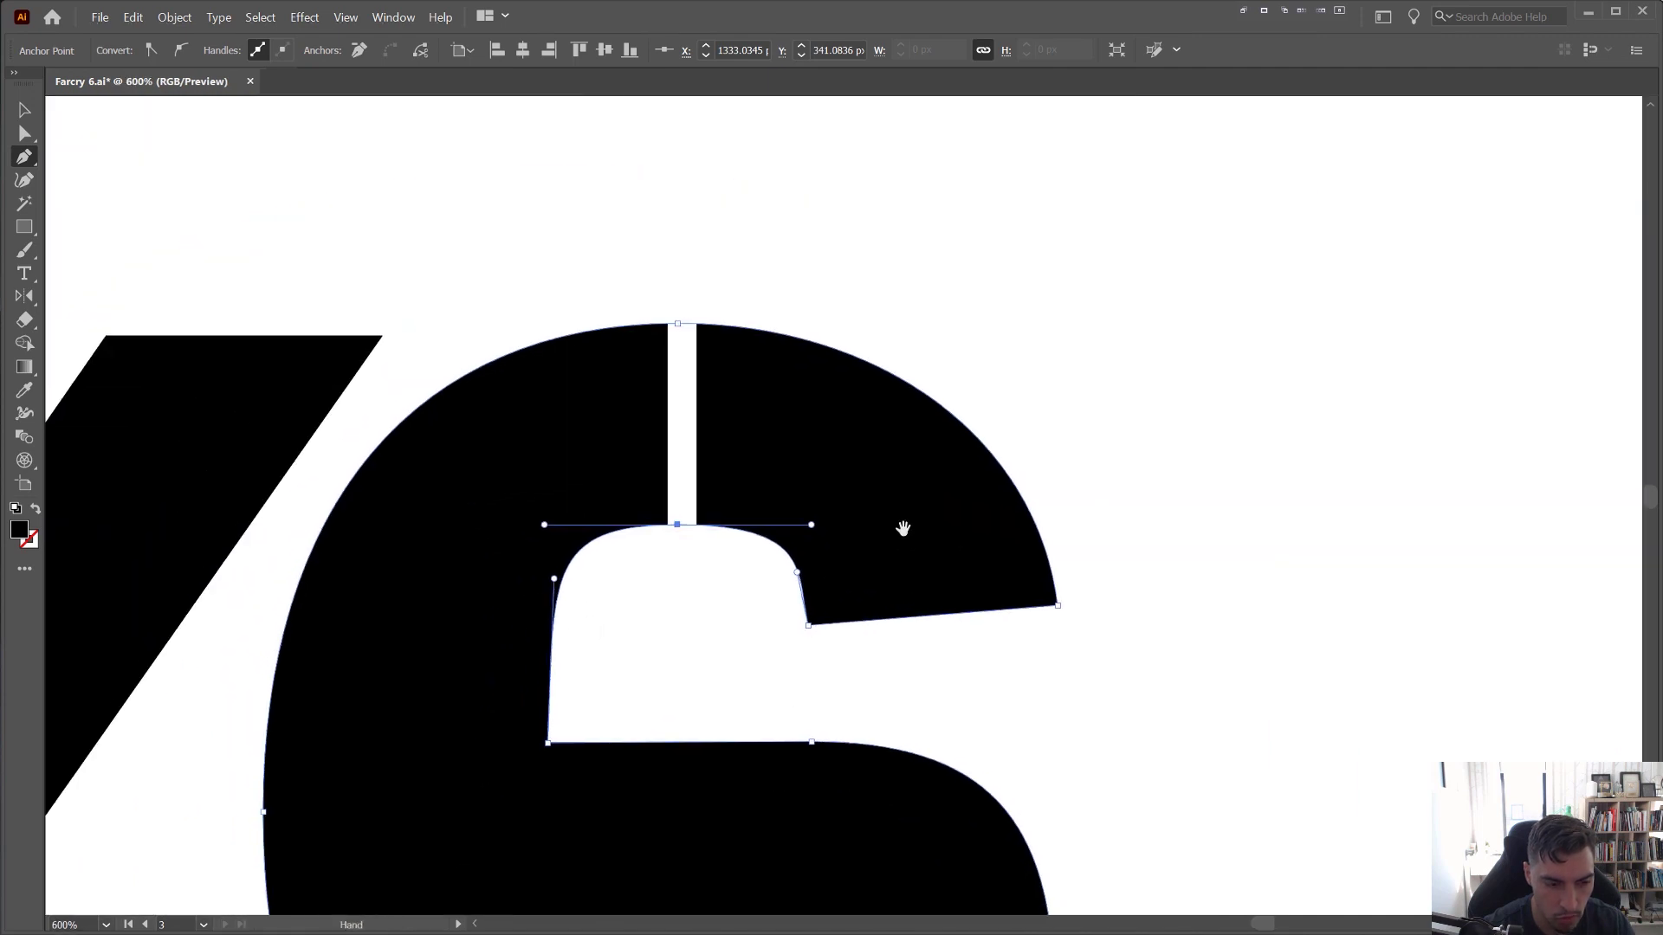
left_click_drag(1035, 409, 1056, 322)
- Try repositioning the outer corner anchor at the end of the 6's top hook
key("a")
left_click(1120, 317)
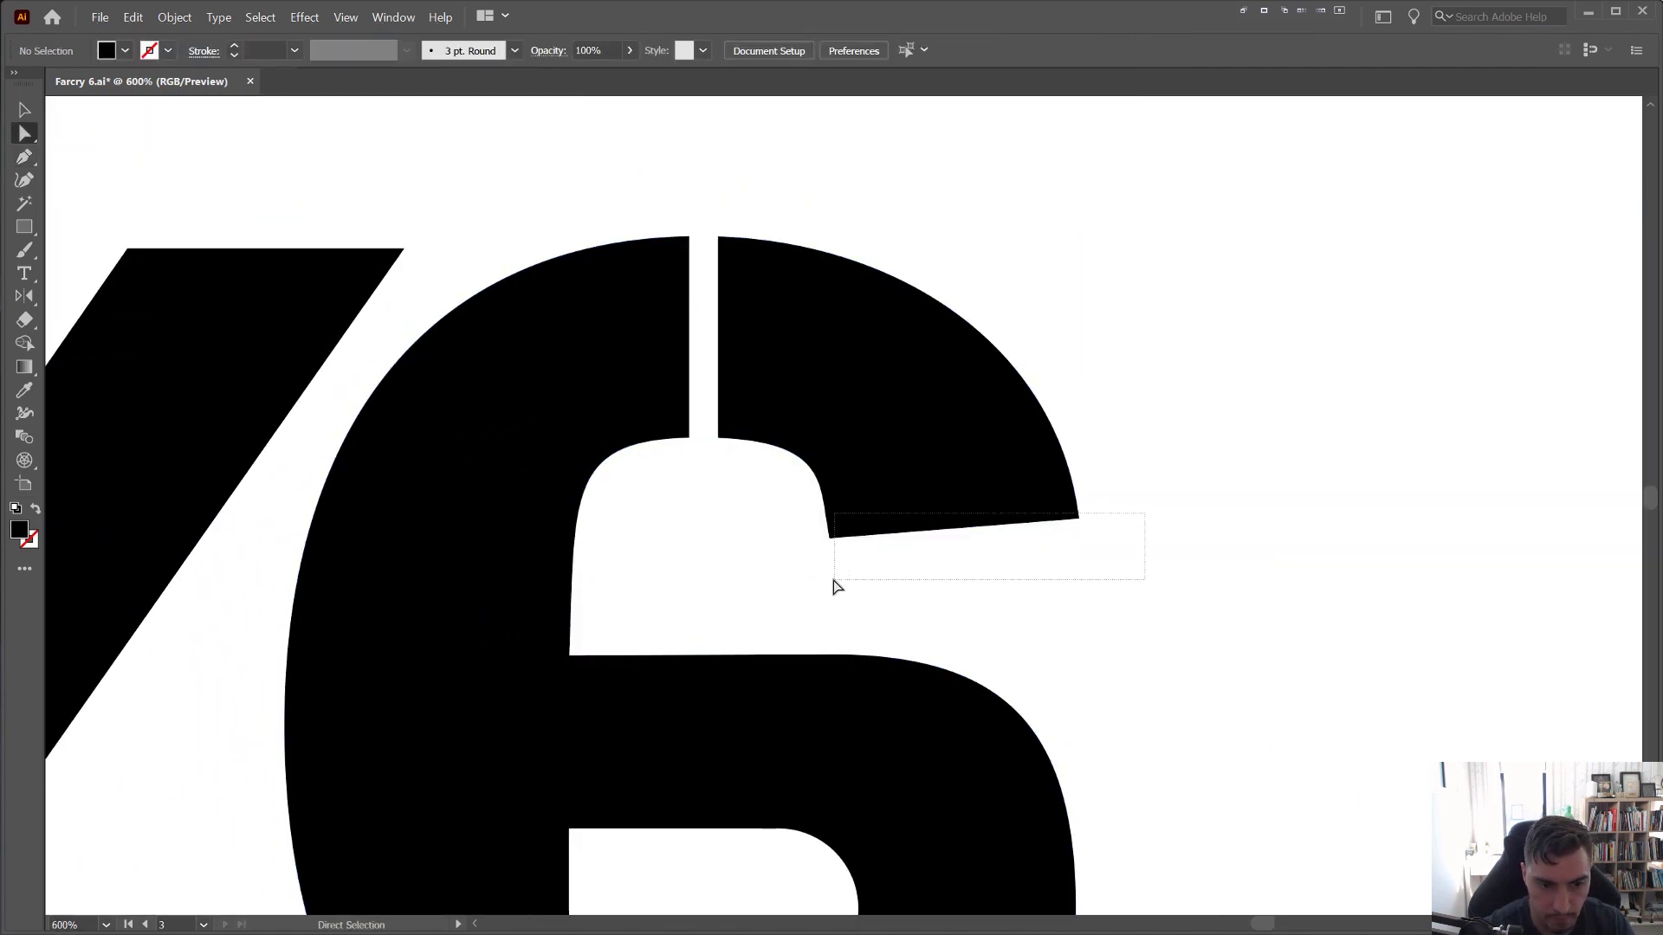
left_click_drag(834, 585, 828, 582)
left_click_drag(1079, 519, 1092, 536)
key("ctrl+z")
left_click_drag(1142, 499, 942, 557)
left_click(830, 539)
key("ctrl+minus")
key("ctrl+minus")
key("ctrl+minus")
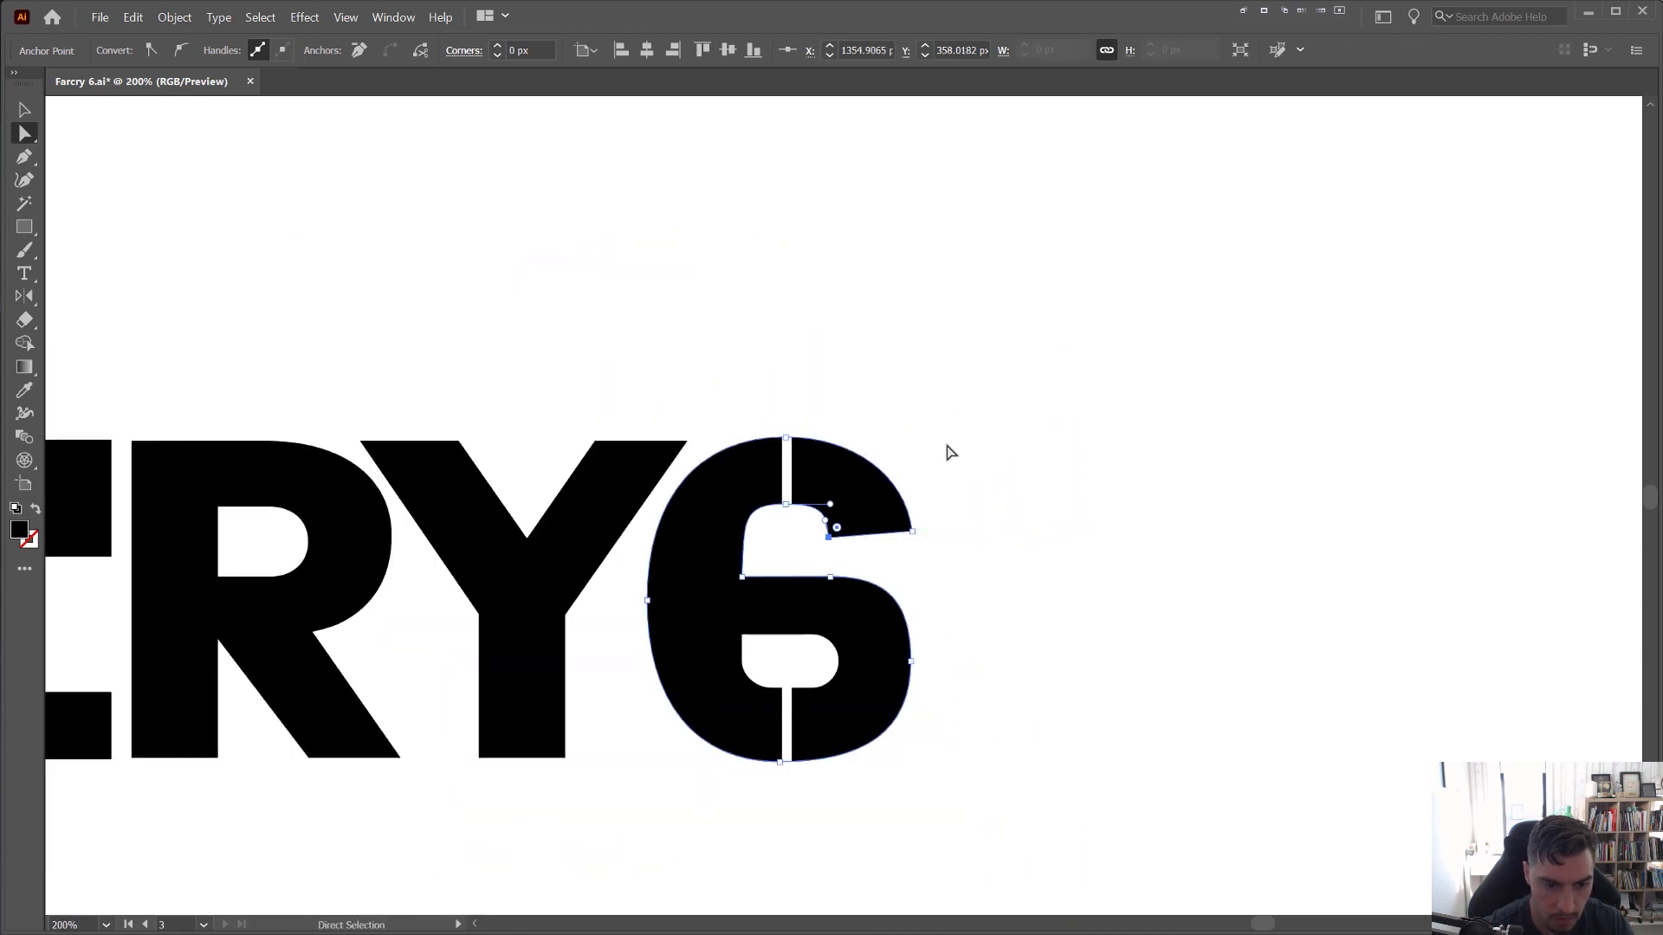
scroll(890, 593, "up", 1)
left_click(1107, 573)
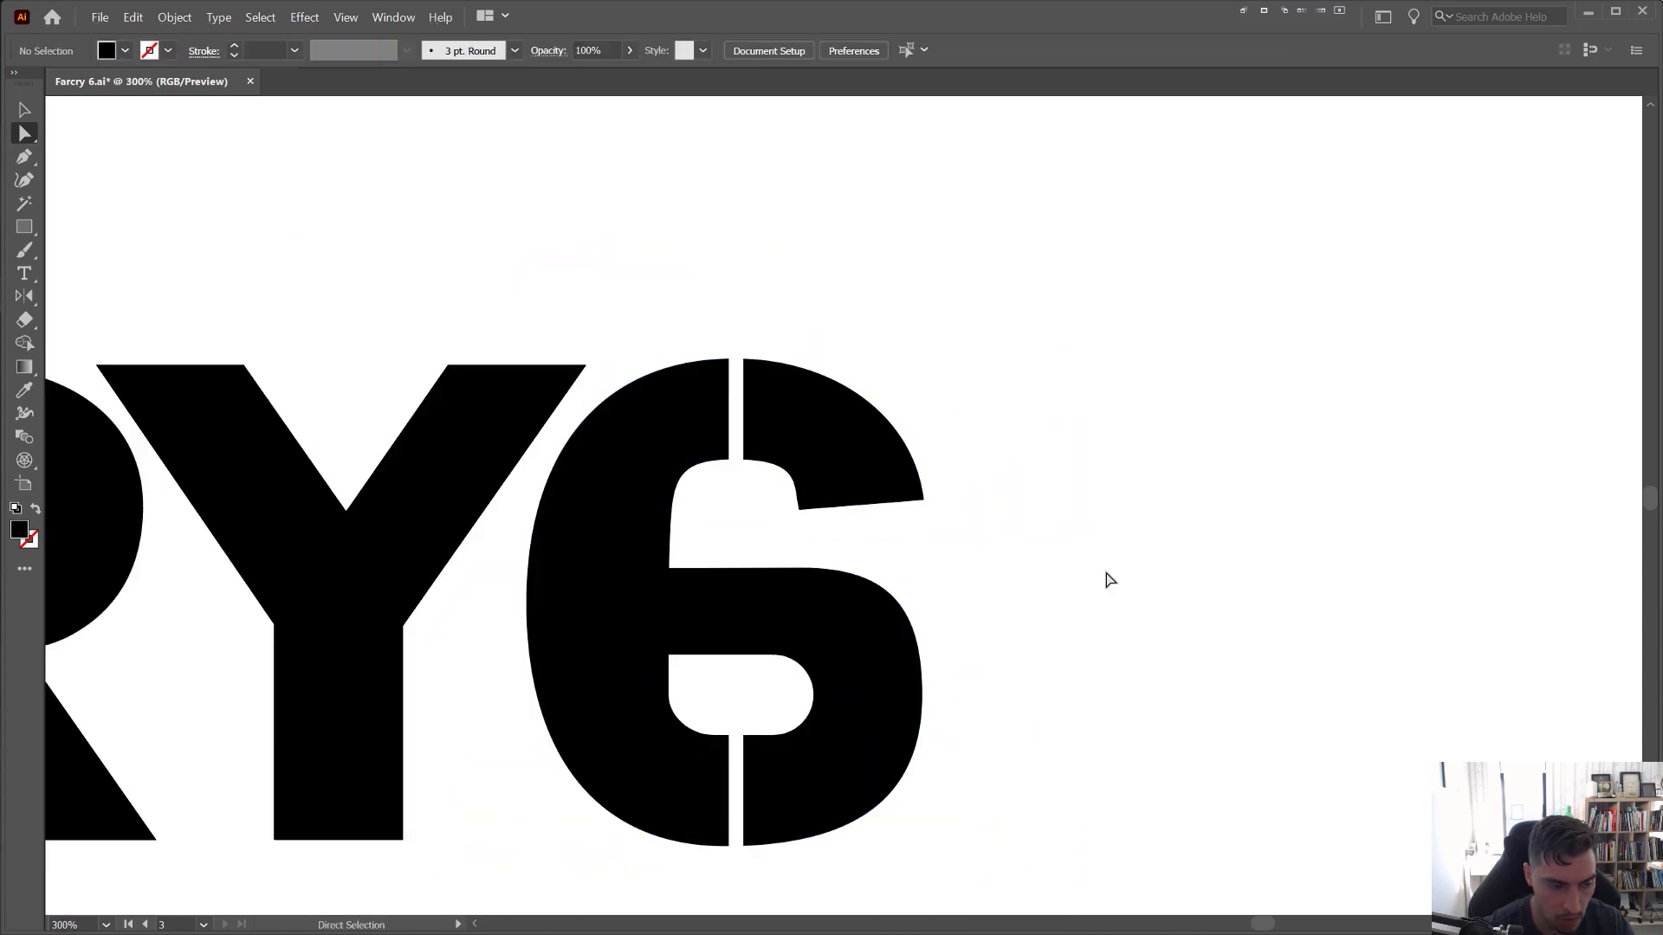
- Try raising the crossbar's top edge together with the 6's leftmost outer anchor
left_click_drag(627, 627, 626, 628)
left_click_drag(979, 557, 809, 584)
left_click_drag(526, 632, 505, 632)
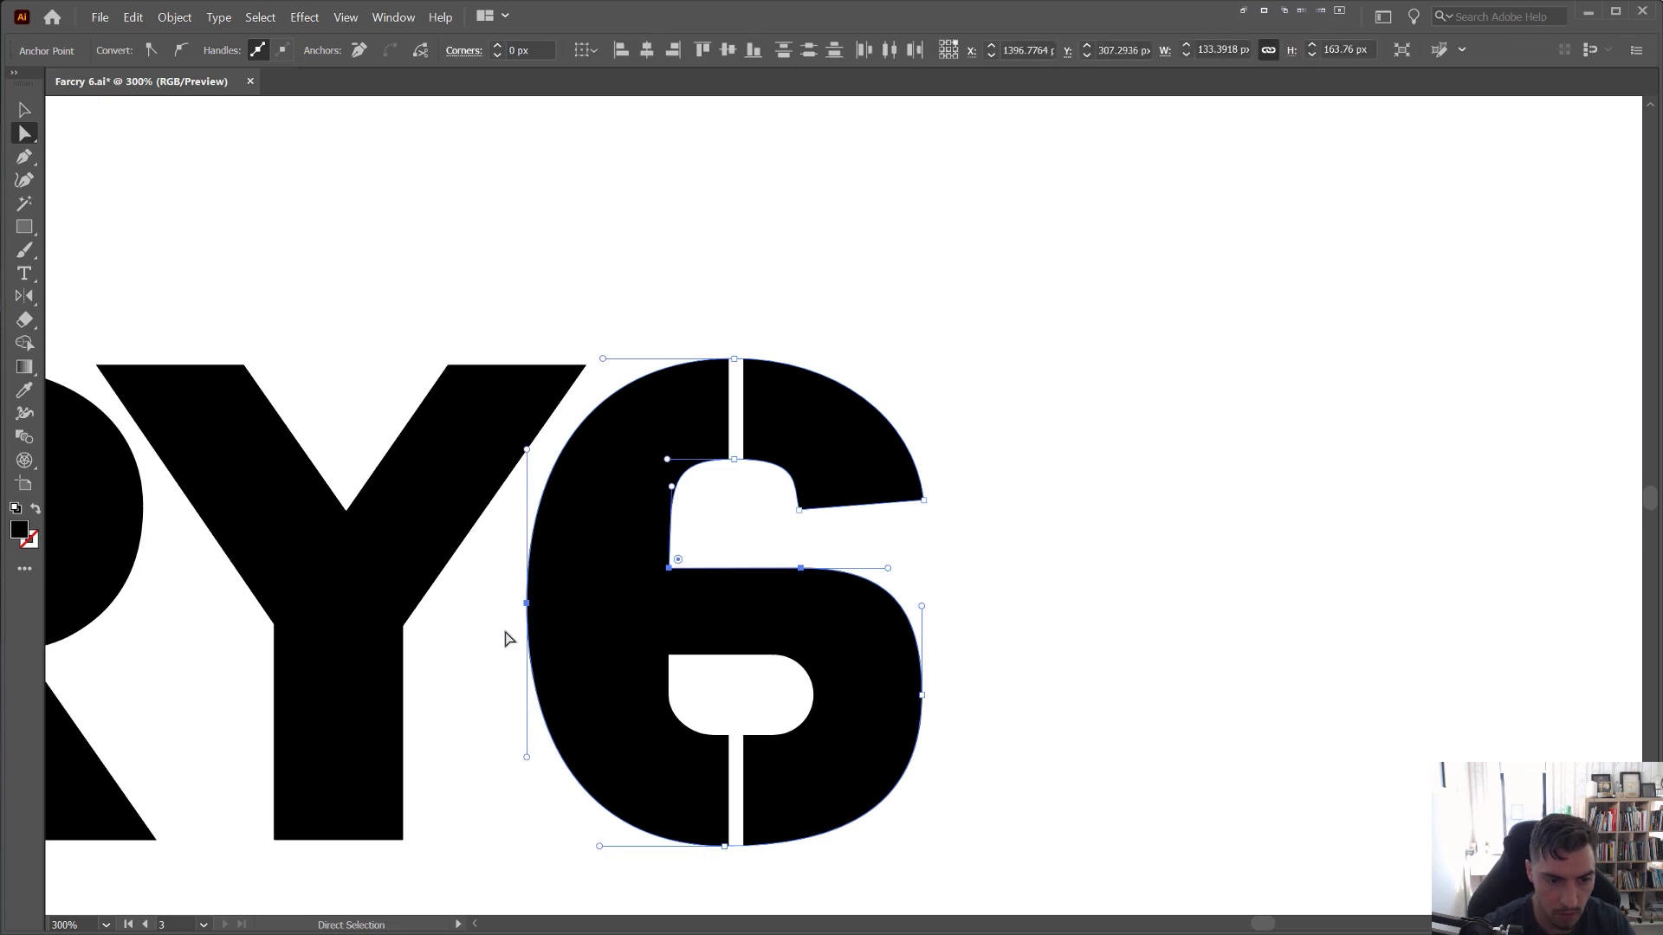
key("Up")
key("Up")
key("Up")
key("Up")
key("ctrl+z")
- Raise only the crossbar's two top-edge anchors slightly, leaving the 6's leftmost outer anchor in place
left_click_drag(1036, 552, 632, 594)
key("Up")
key("Up")
key("Up")
left_click(986, 336)
key("ctrl+z")
key("ctrl+z")
key("ctrl+z")
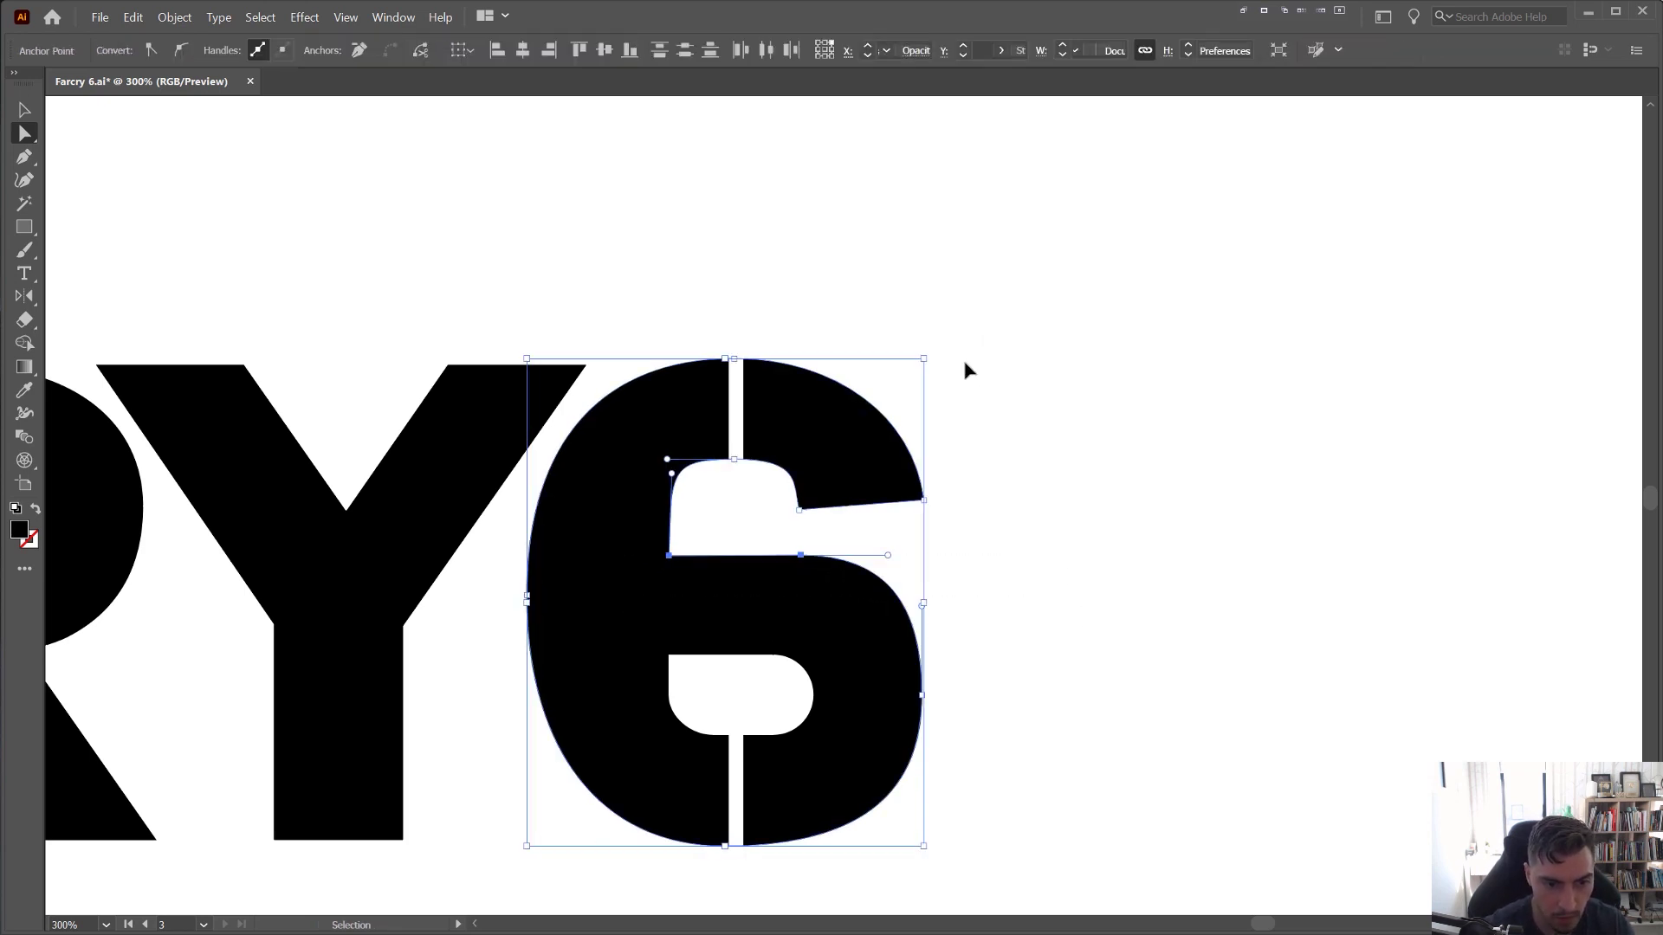
left_click(972, 384)
scroll(975, 392, "down", 3)
left_click_drag(939, 374, 888, 366)
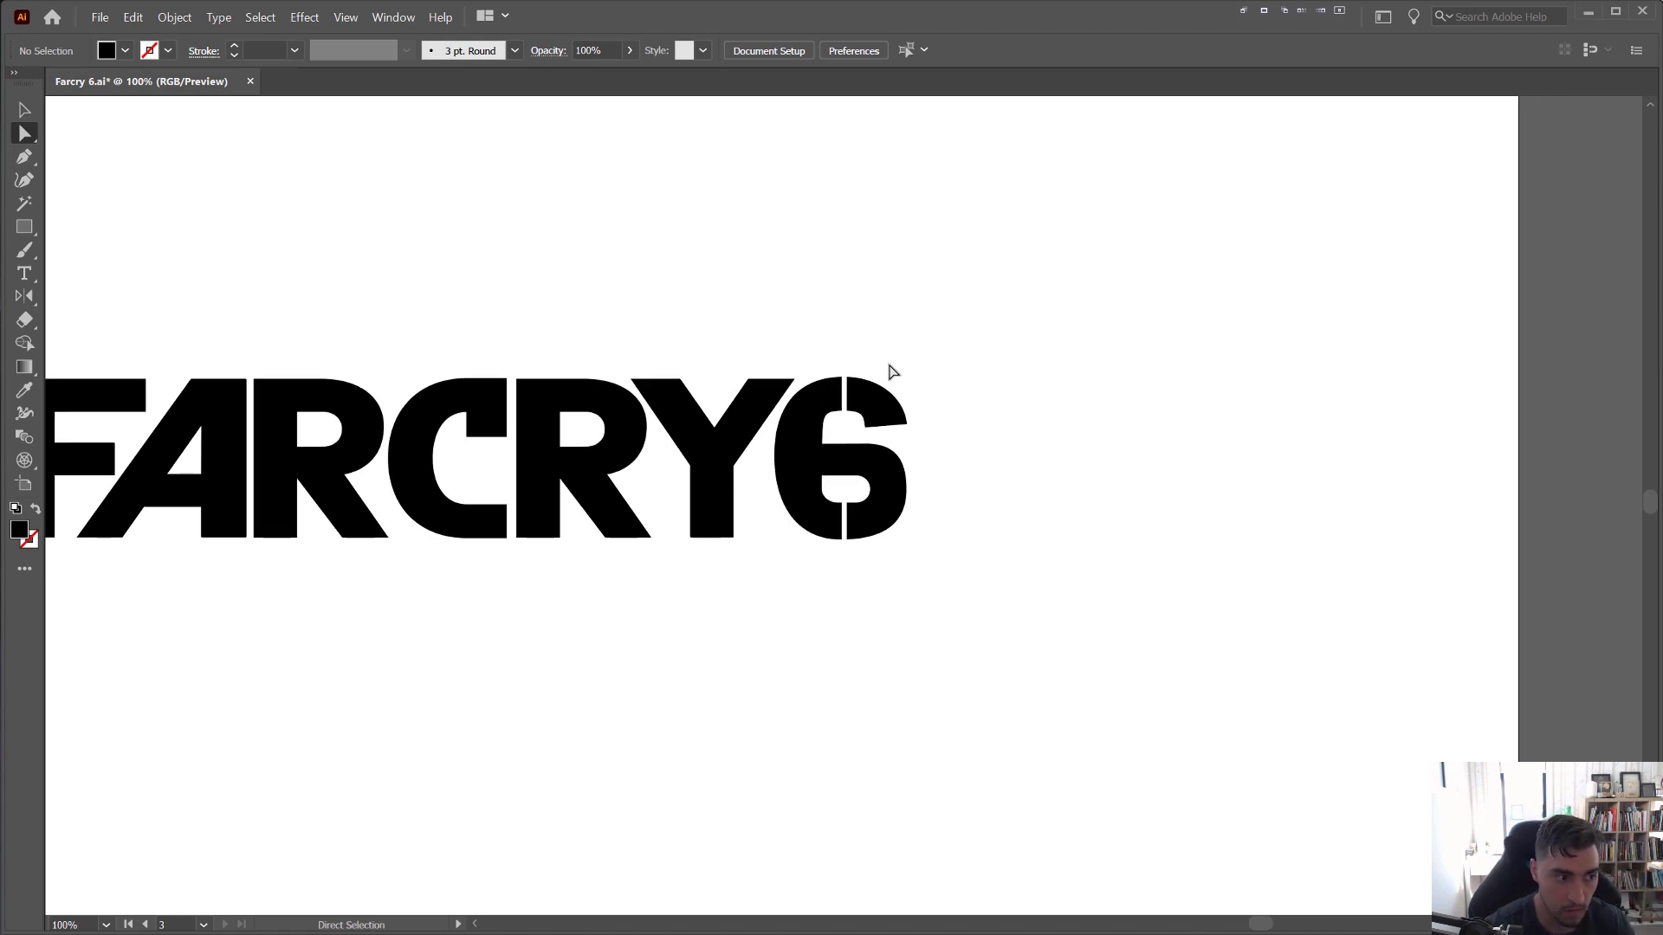
- Lower the 6's top arc, hook end and the lower end of the upper white strip together slightly
scroll(848, 411, "up", 4)
left_click_drag(1052, 267, 676, 506)
left_click(664, 343)
left_click(687, 279)
left_click(747, 351)
key("Down")
key("shift+Down")
key("shift+Down")
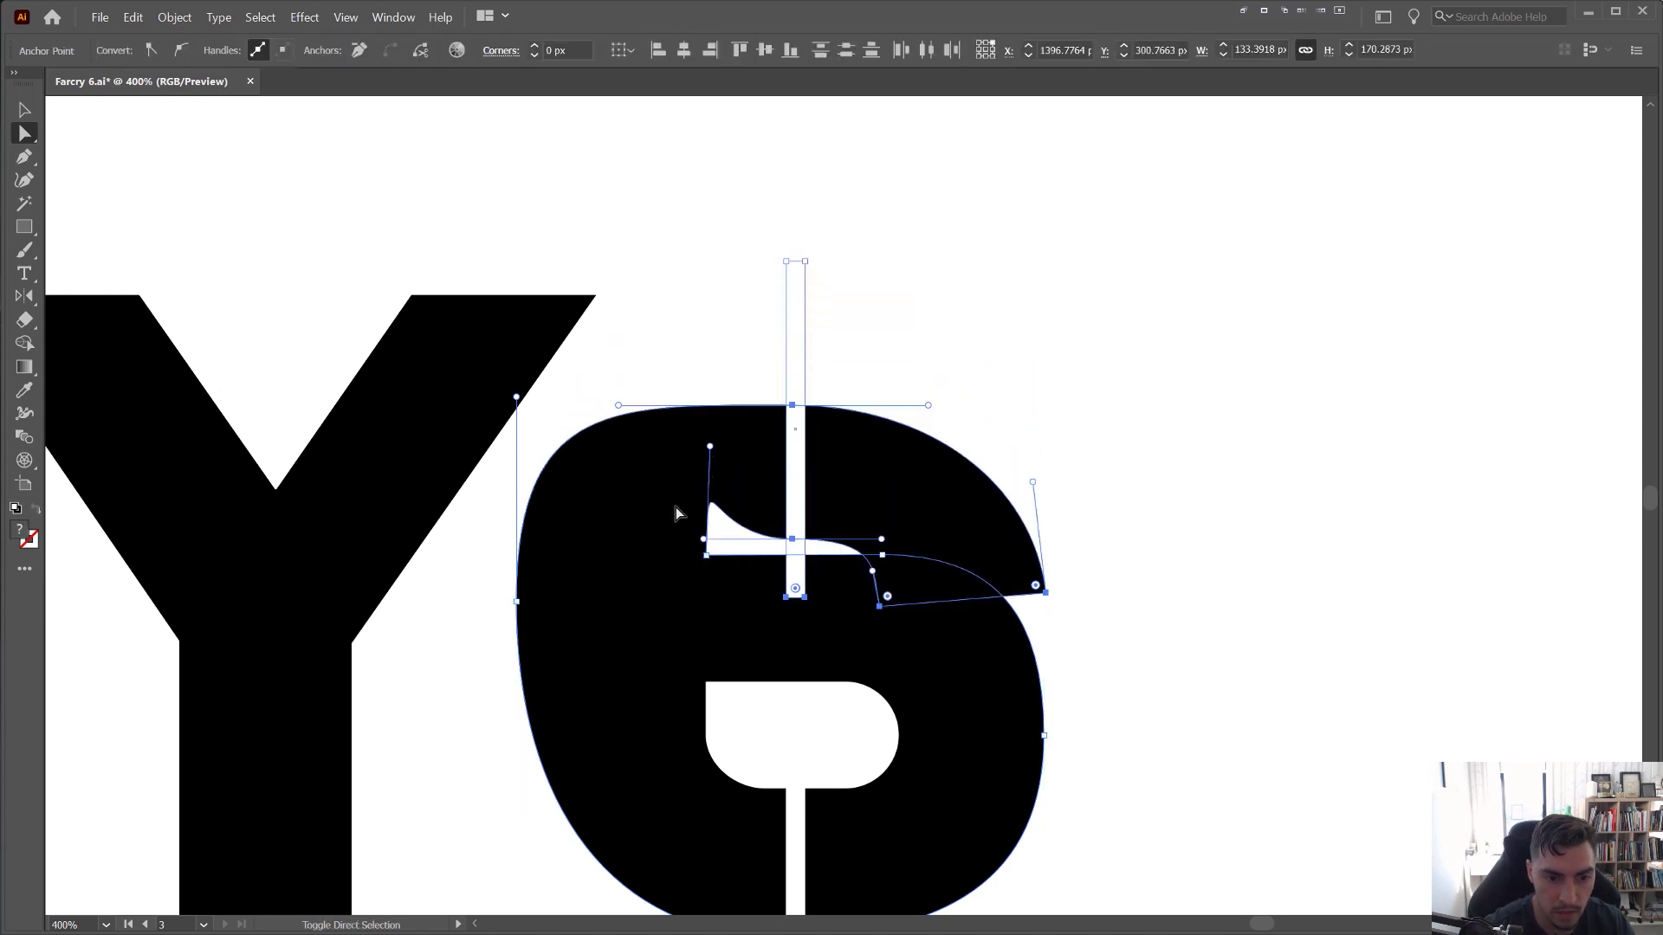
key("ctrl+z")
key("ctrl+z")
key("Down")
key("Down")
key("Down")
key("Down")
key("Down")
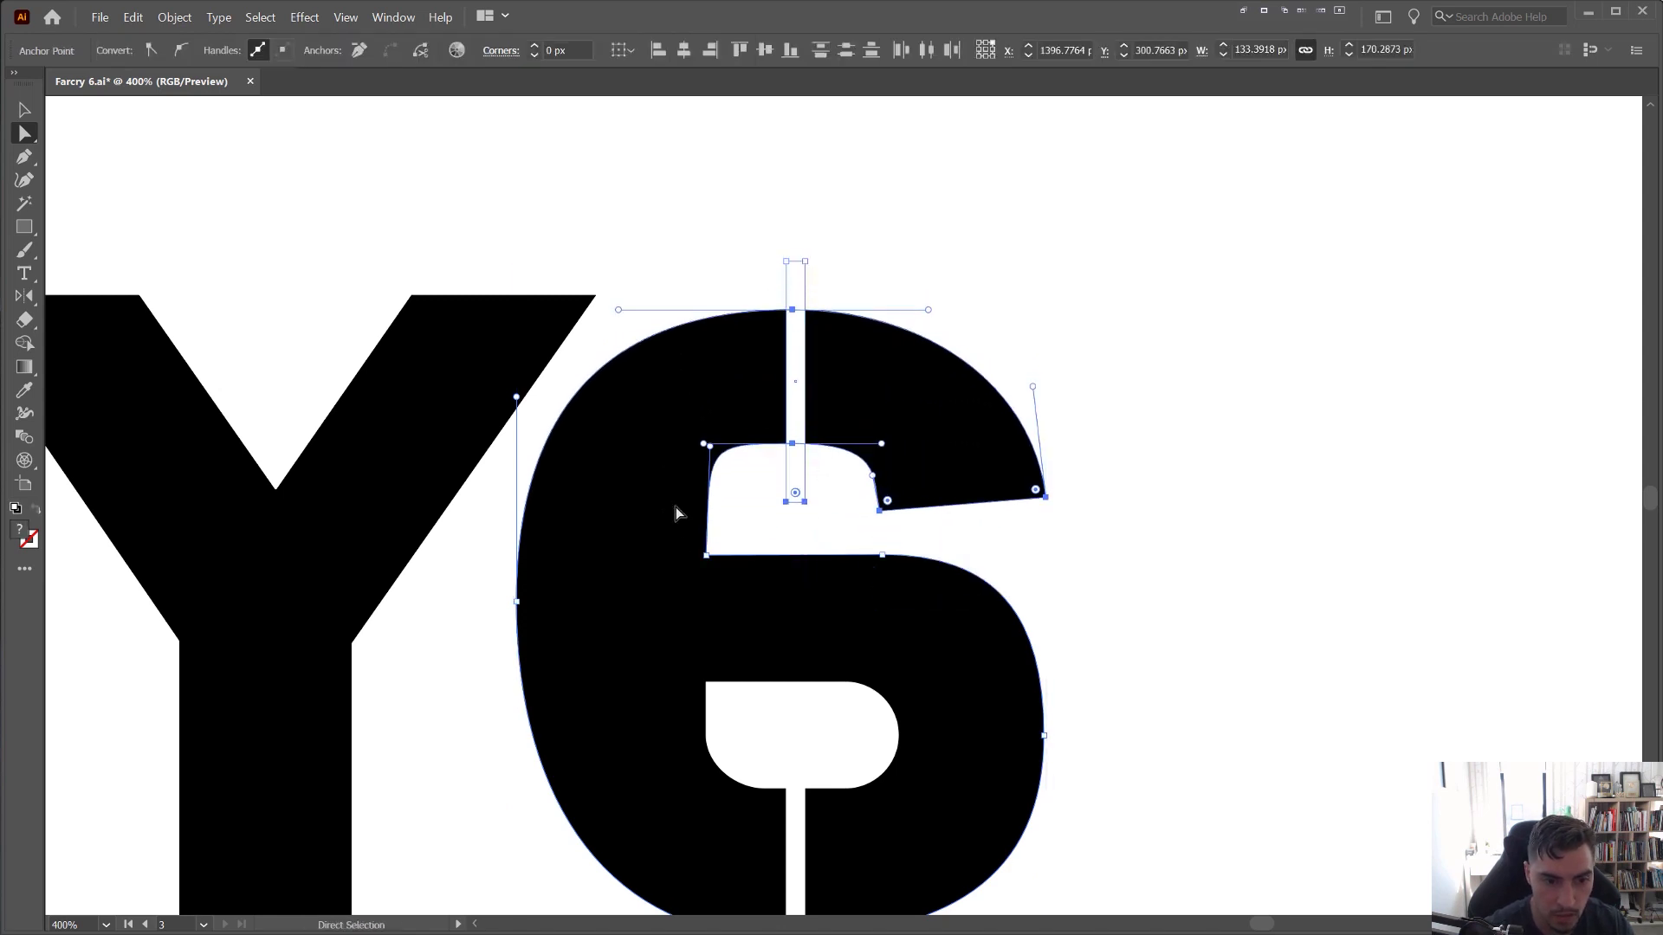
left_click(1081, 214)
scroll(1054, 176, "down", 1)
left_click_drag(1050, 246, 950, 232)
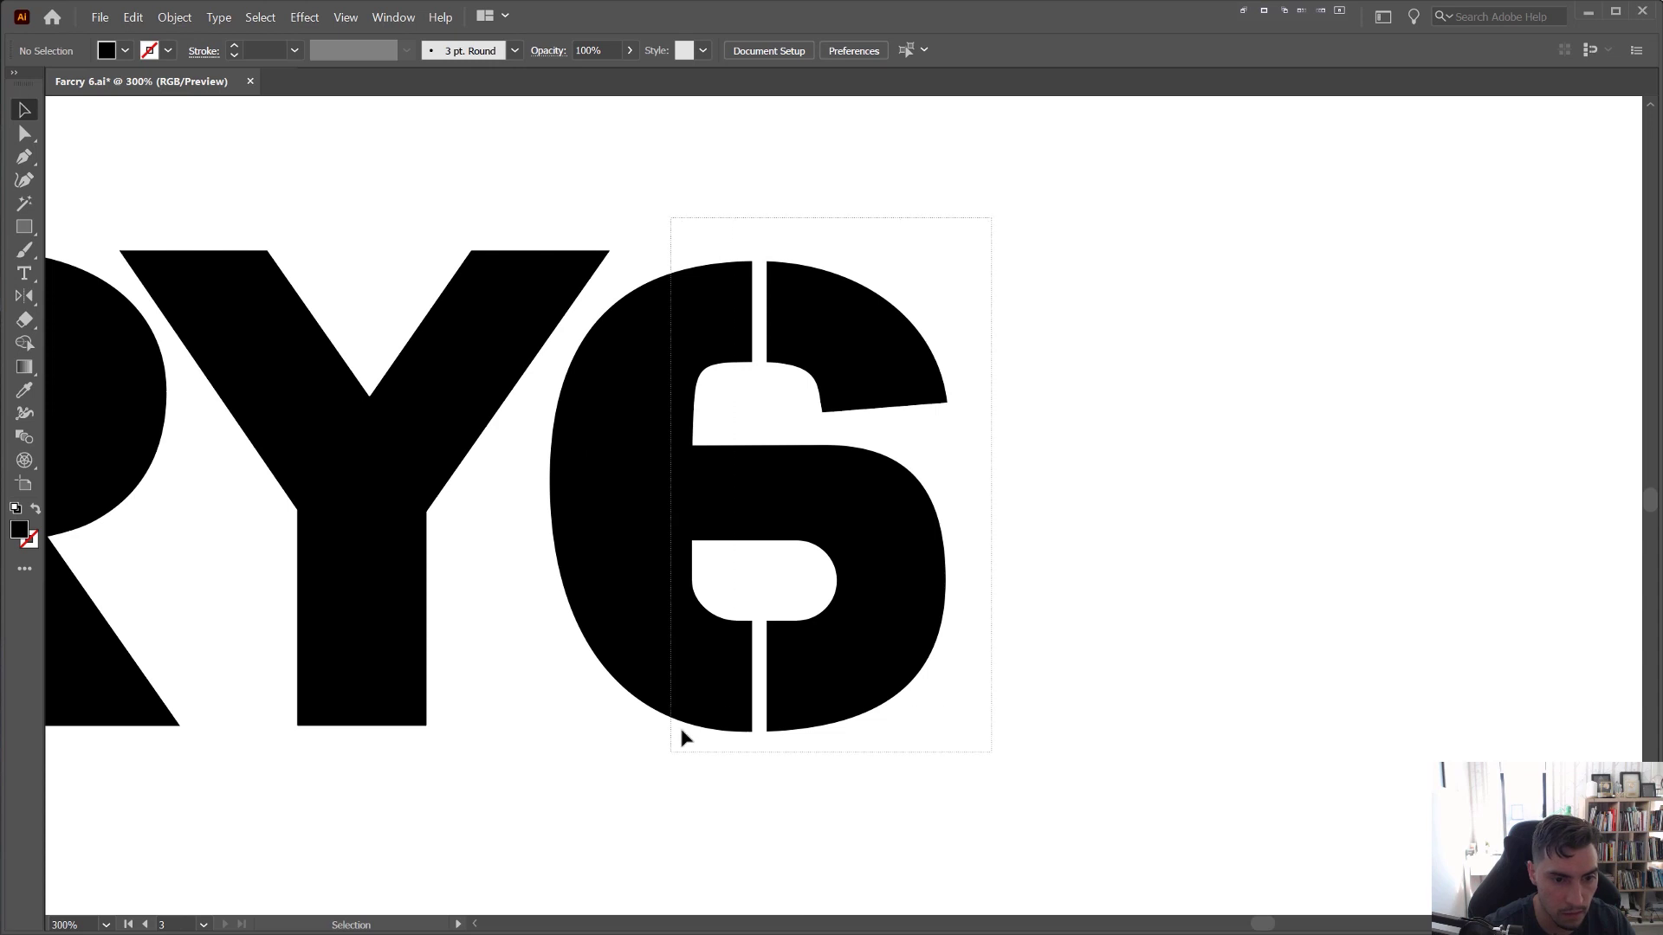
- Cut the upper white strip out of the 6 with the Shape Builder tool and remove its leftover inside the opening
left_click_drag(682, 731, 678, 738)
left_click_drag(1052, 189, 712, 751)
key("shift+m")
scroll(761, 230, "up", 1)
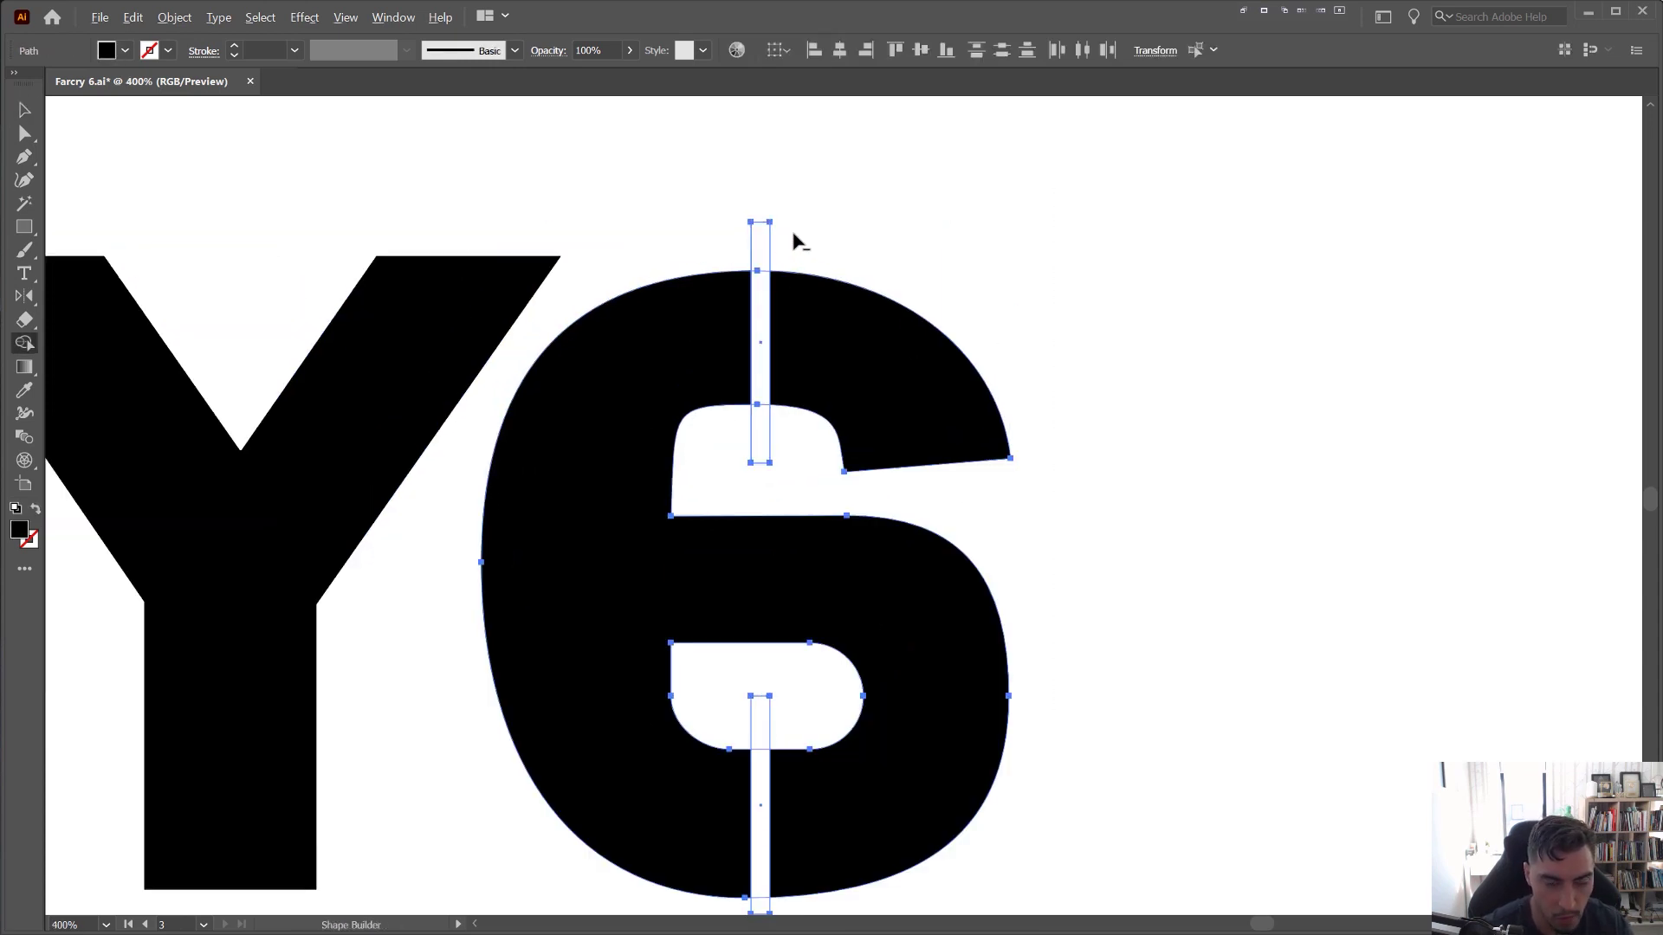
left_click_drag(793, 233, 731, 248)
left_click(763, 299, "alt")
scroll(768, 318, "up", 1)
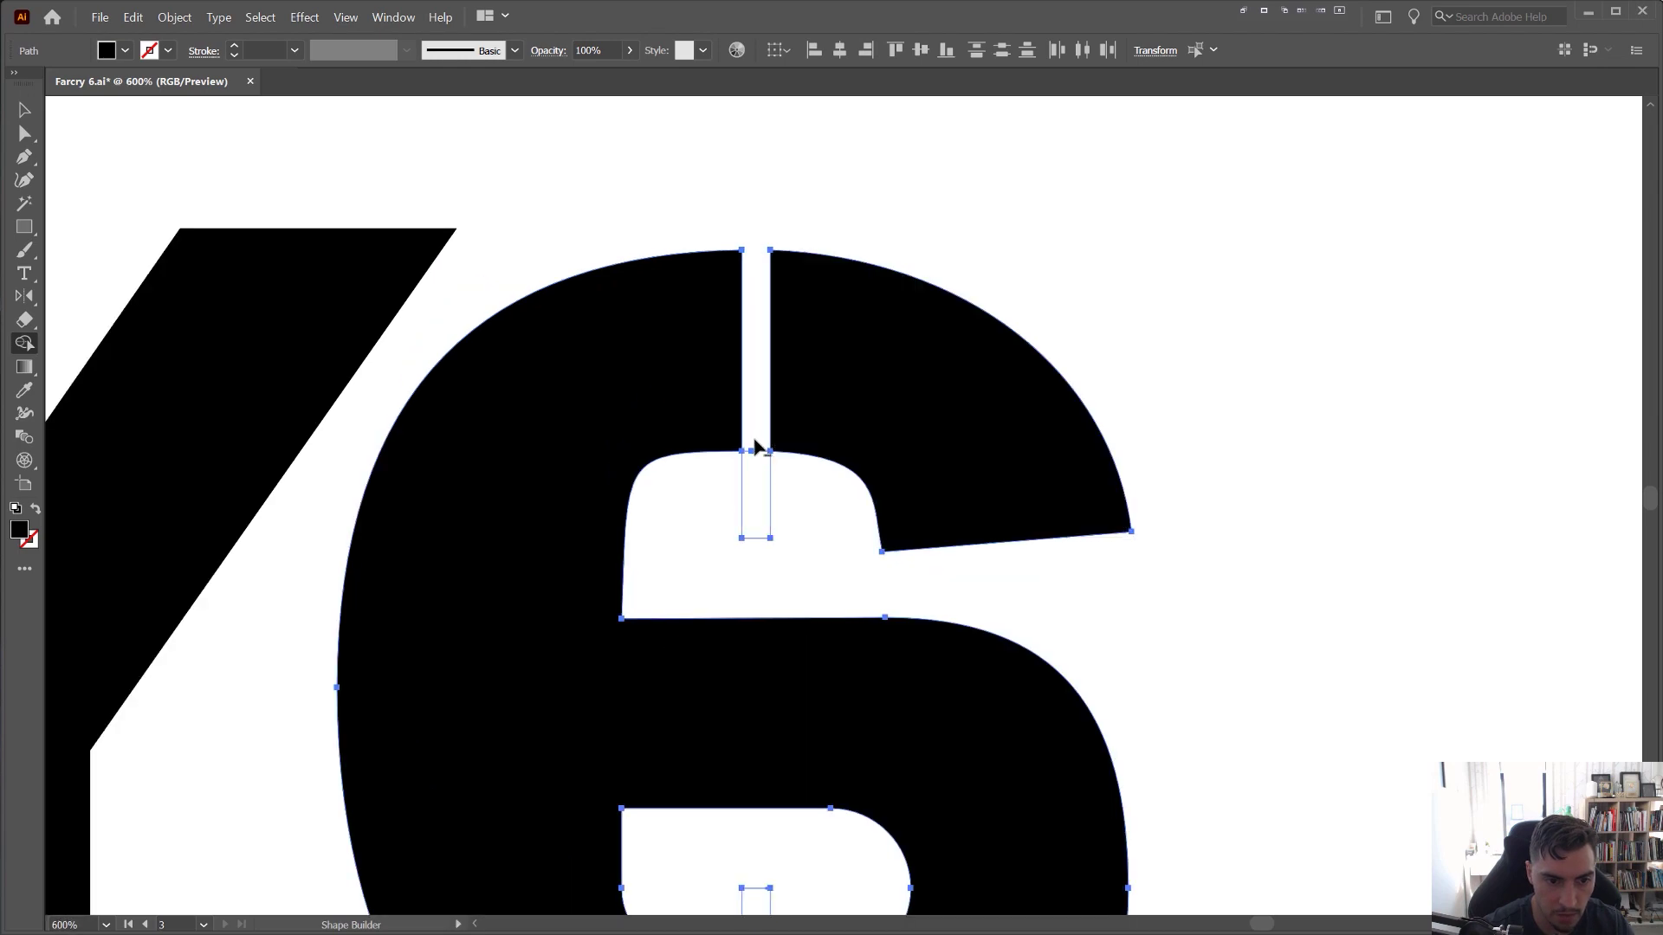
left_click(758, 482, "alt")
- Remove the lower counter's fill and the lower strip's leftover below the 6 with the Shape Builder tool
left_click_drag(780, 724, 821, 222)
left_click(795, 429, "alt")
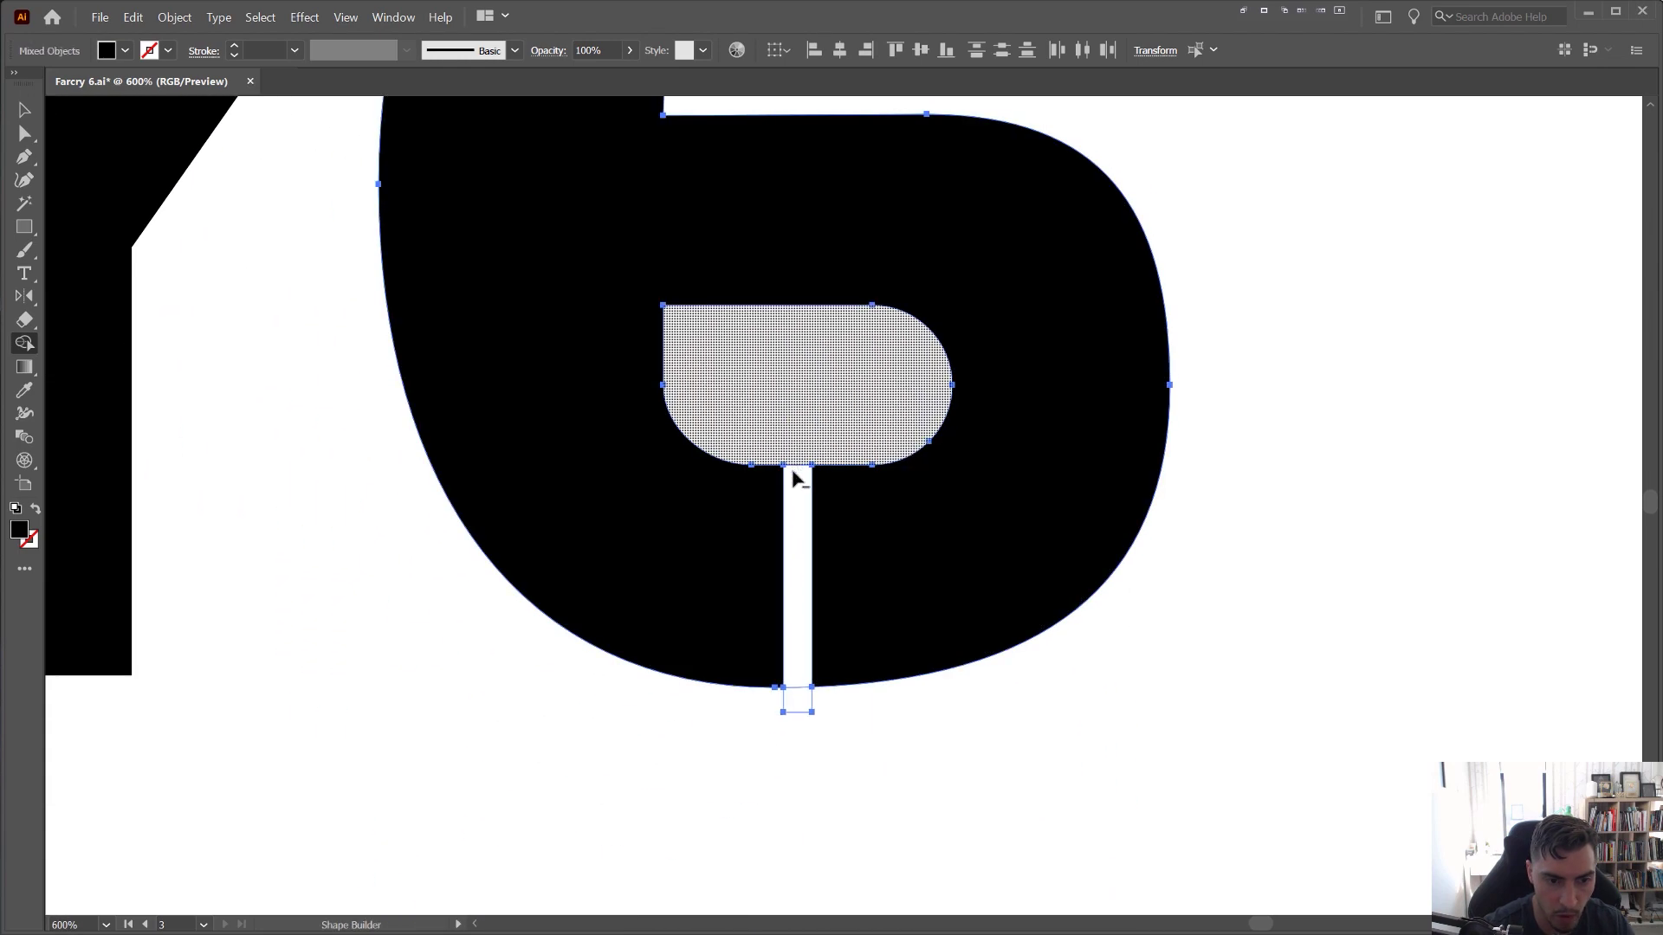
left_click(796, 701, "alt")
scroll(798, 740, "down", 3)
- Try moving the 6's main piece away from the hook piece to check the cuts, and undo the move
key("v")
left_click(927, 736)
left_click(908, 654)
left_click_drag(919, 660, 1019, 618)
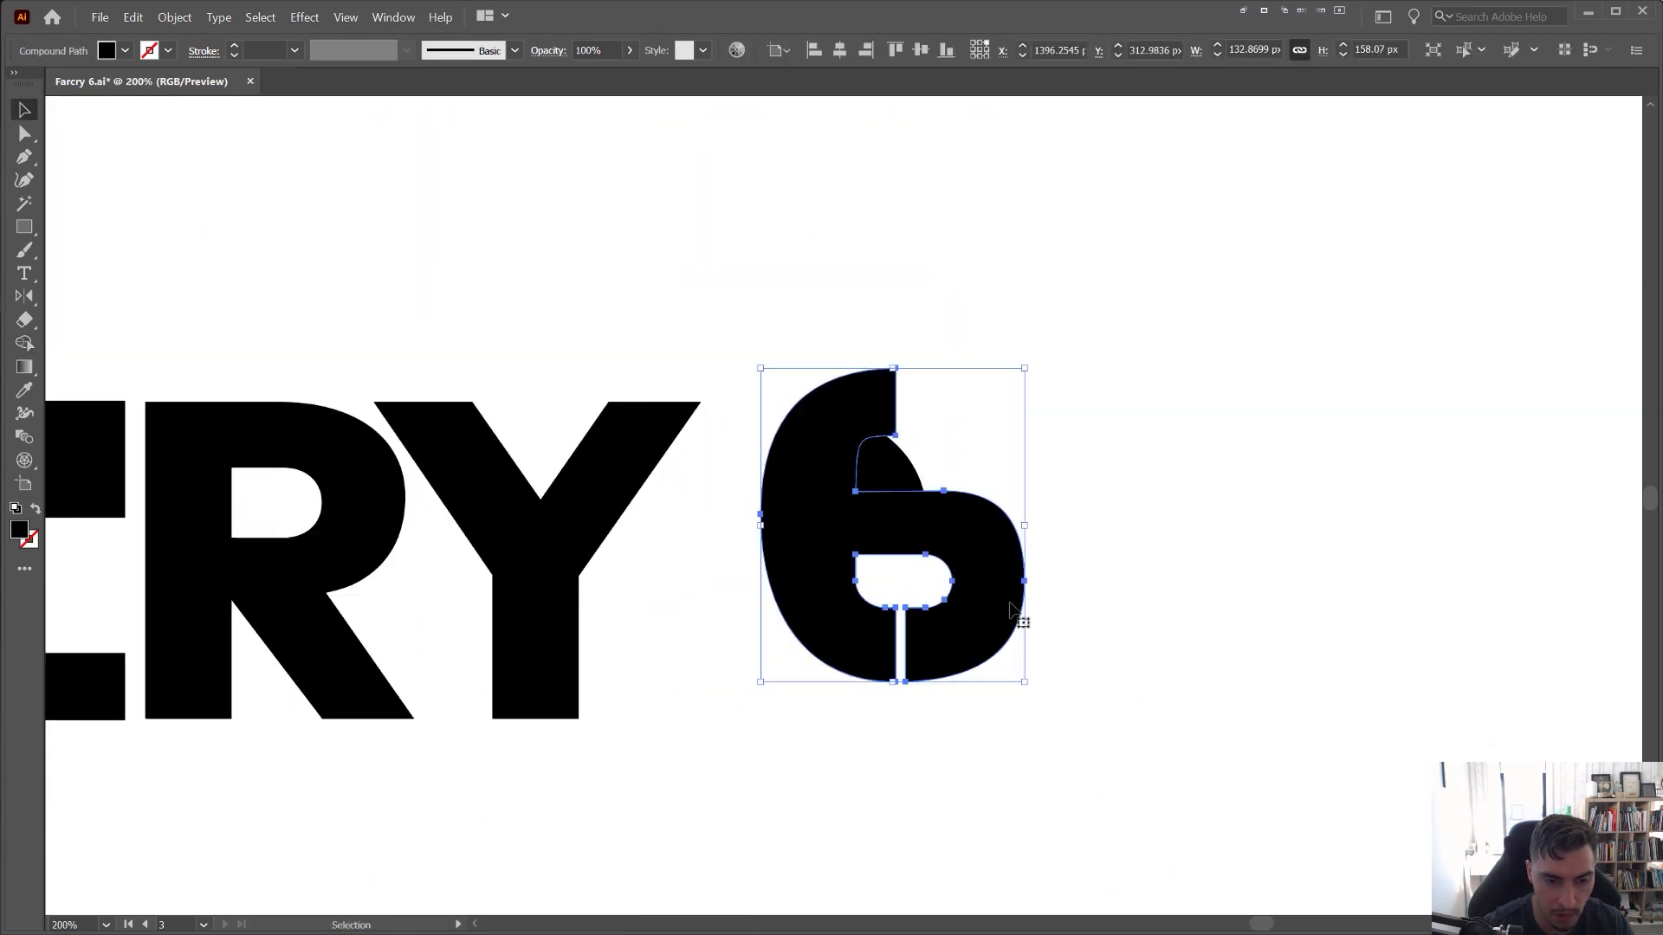
key("ctrl+z")
- Scale all pieces of the 6 proportionally to about 136.44 × 161.69 px so its top aligns with the Y's top
left_click_drag(1021, 352, 764, 730)
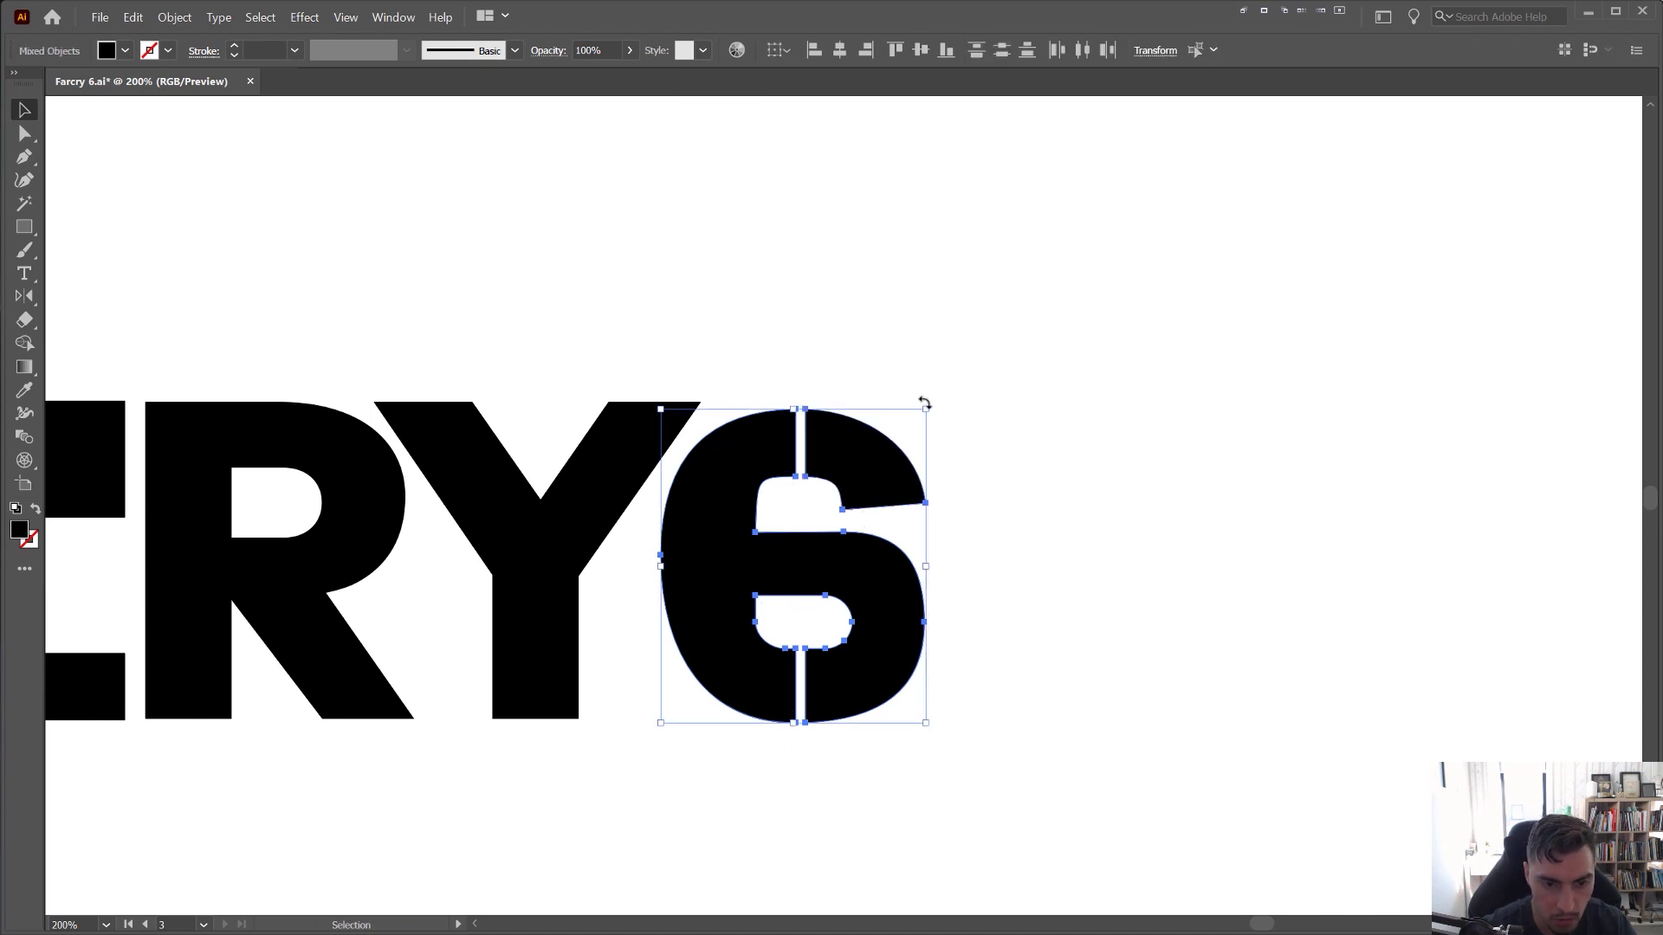
left_click_drag(925, 409, 938, 405)
key("ctrl+z")
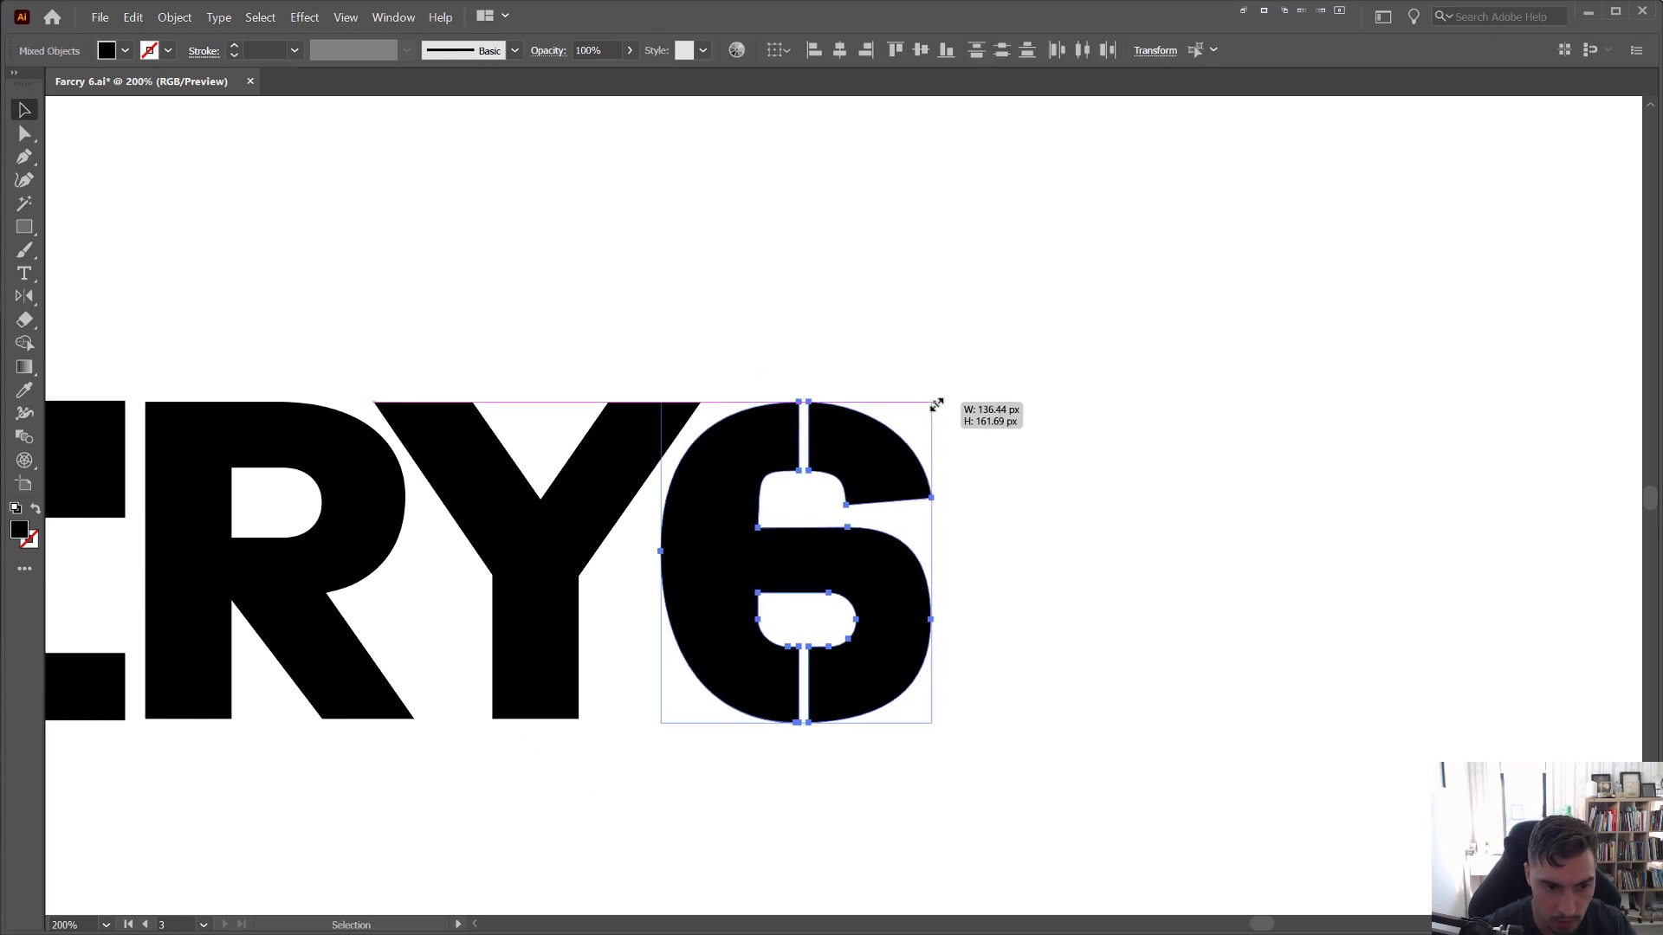
left_click(1016, 449)
scroll(1056, 446, "down", 3)
scroll(1080, 437, "down", 2)
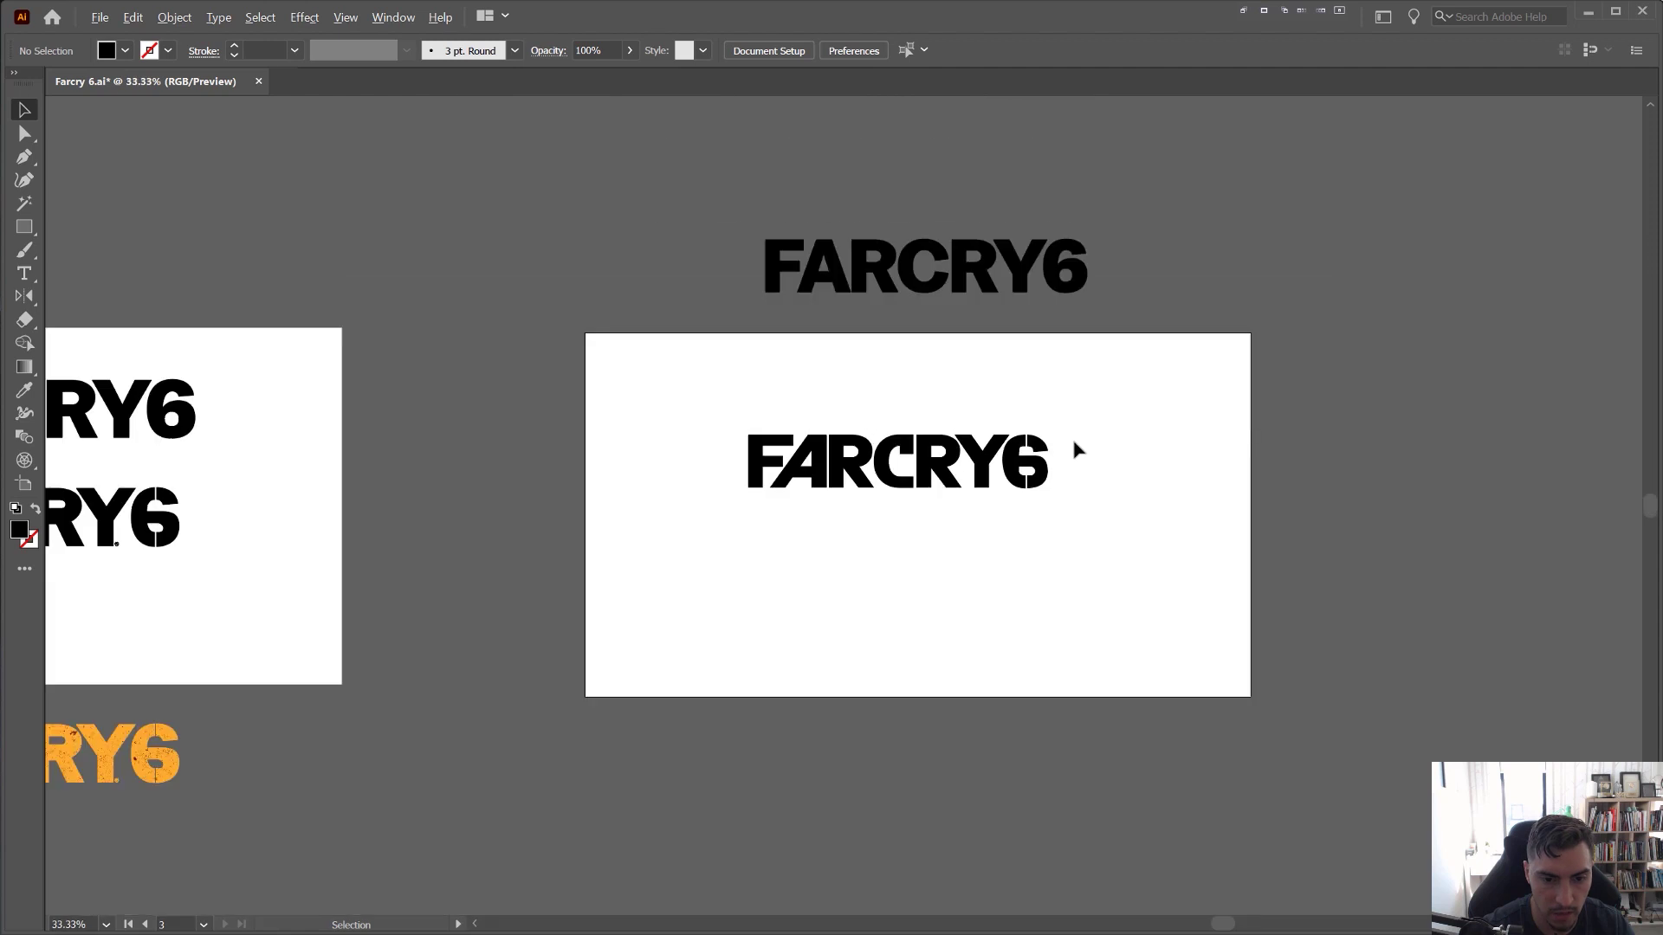
scroll(1049, 450, "up", 6)
key("a")
left_click_drag(1061, 395, 997, 445)
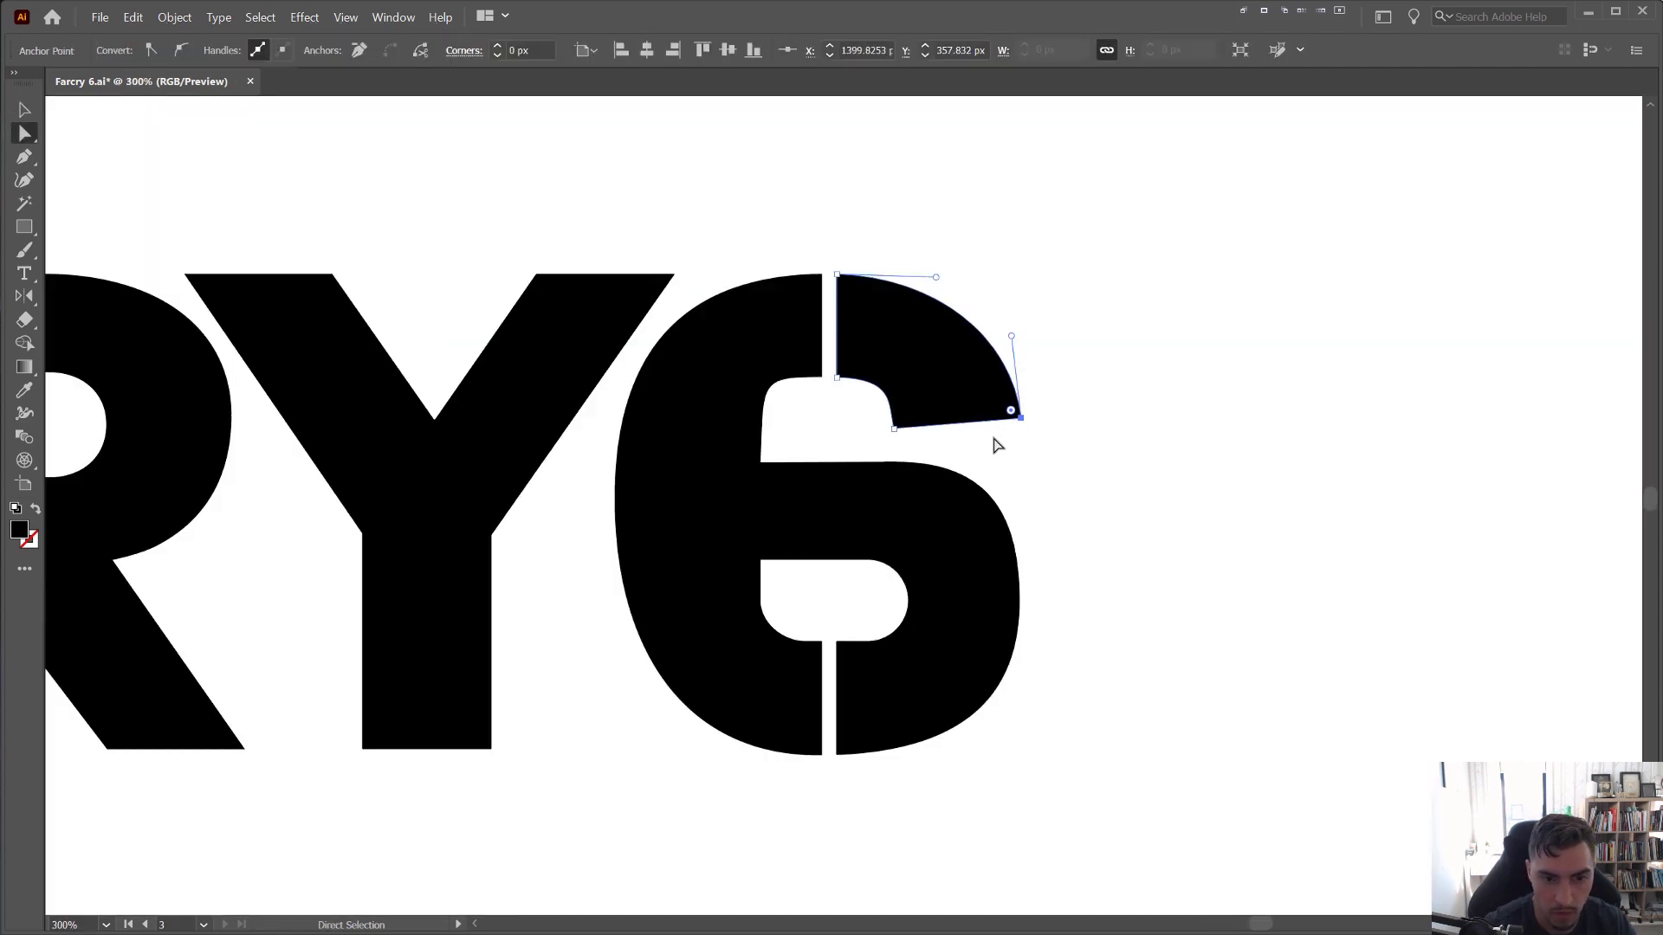
left_click(1164, 252)
- Nudge the second R, the Y and the 6 together slightly left to tighten the gap after the C
scroll(1147, 230, "down", 3)
left_click_drag(1125, 220, 1215, 338)
scroll(1081, 257, "down", 2)
scroll(977, 332, "up", 2)
left_click_drag(863, 574, 863, 573)
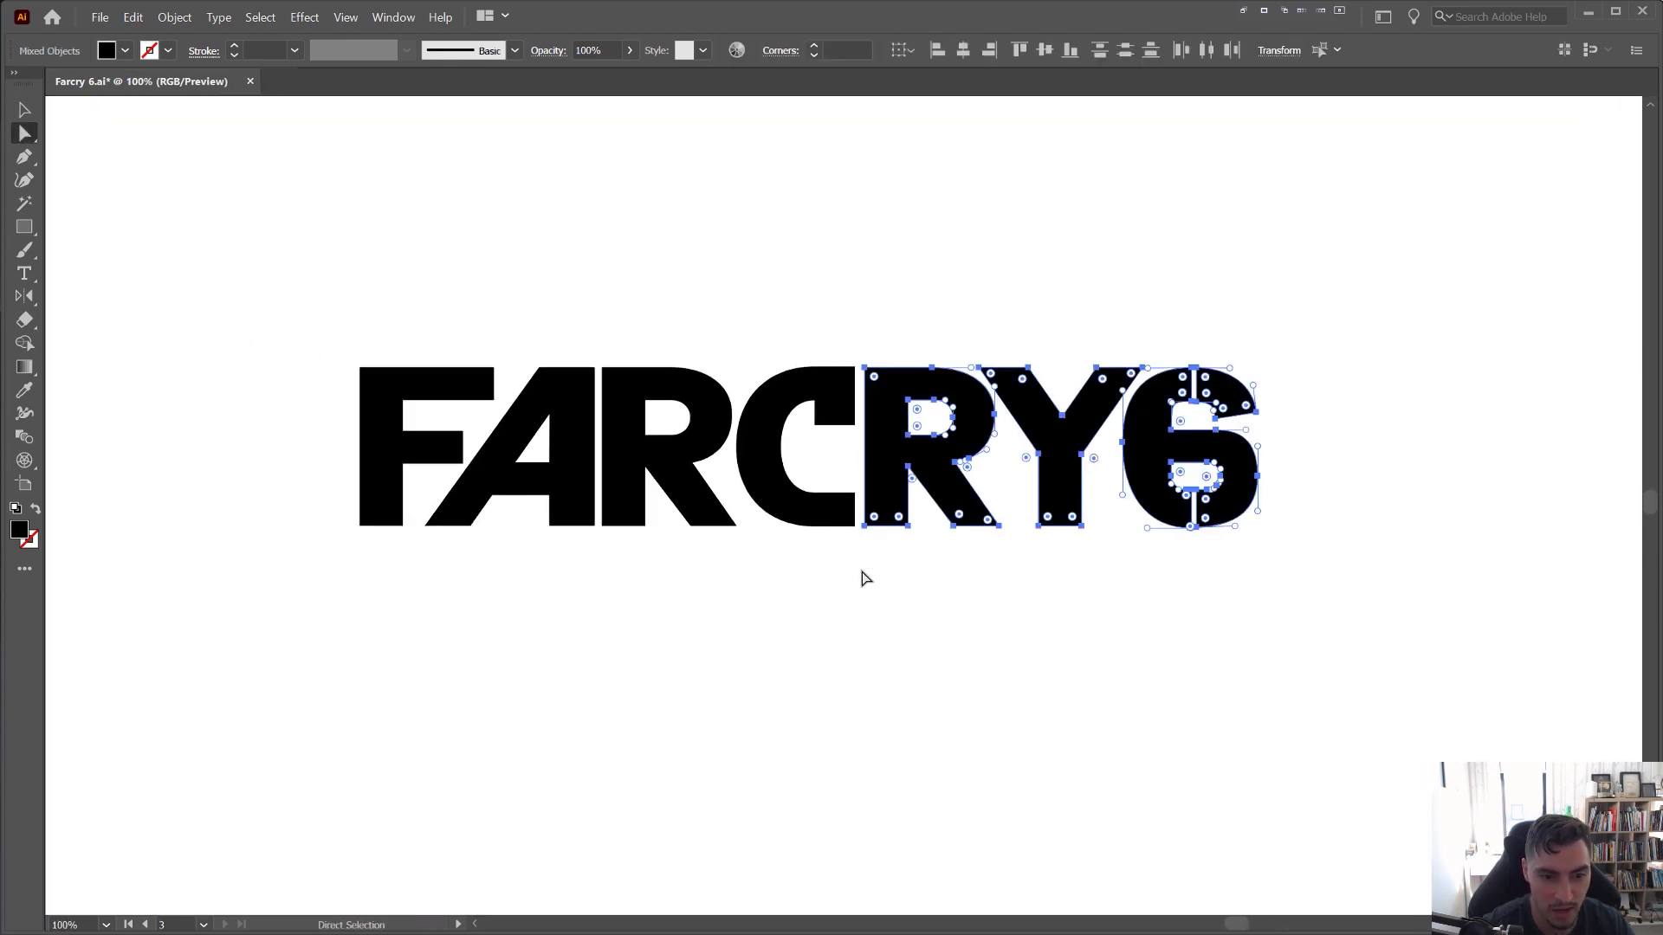
key("Left")
key("Left")
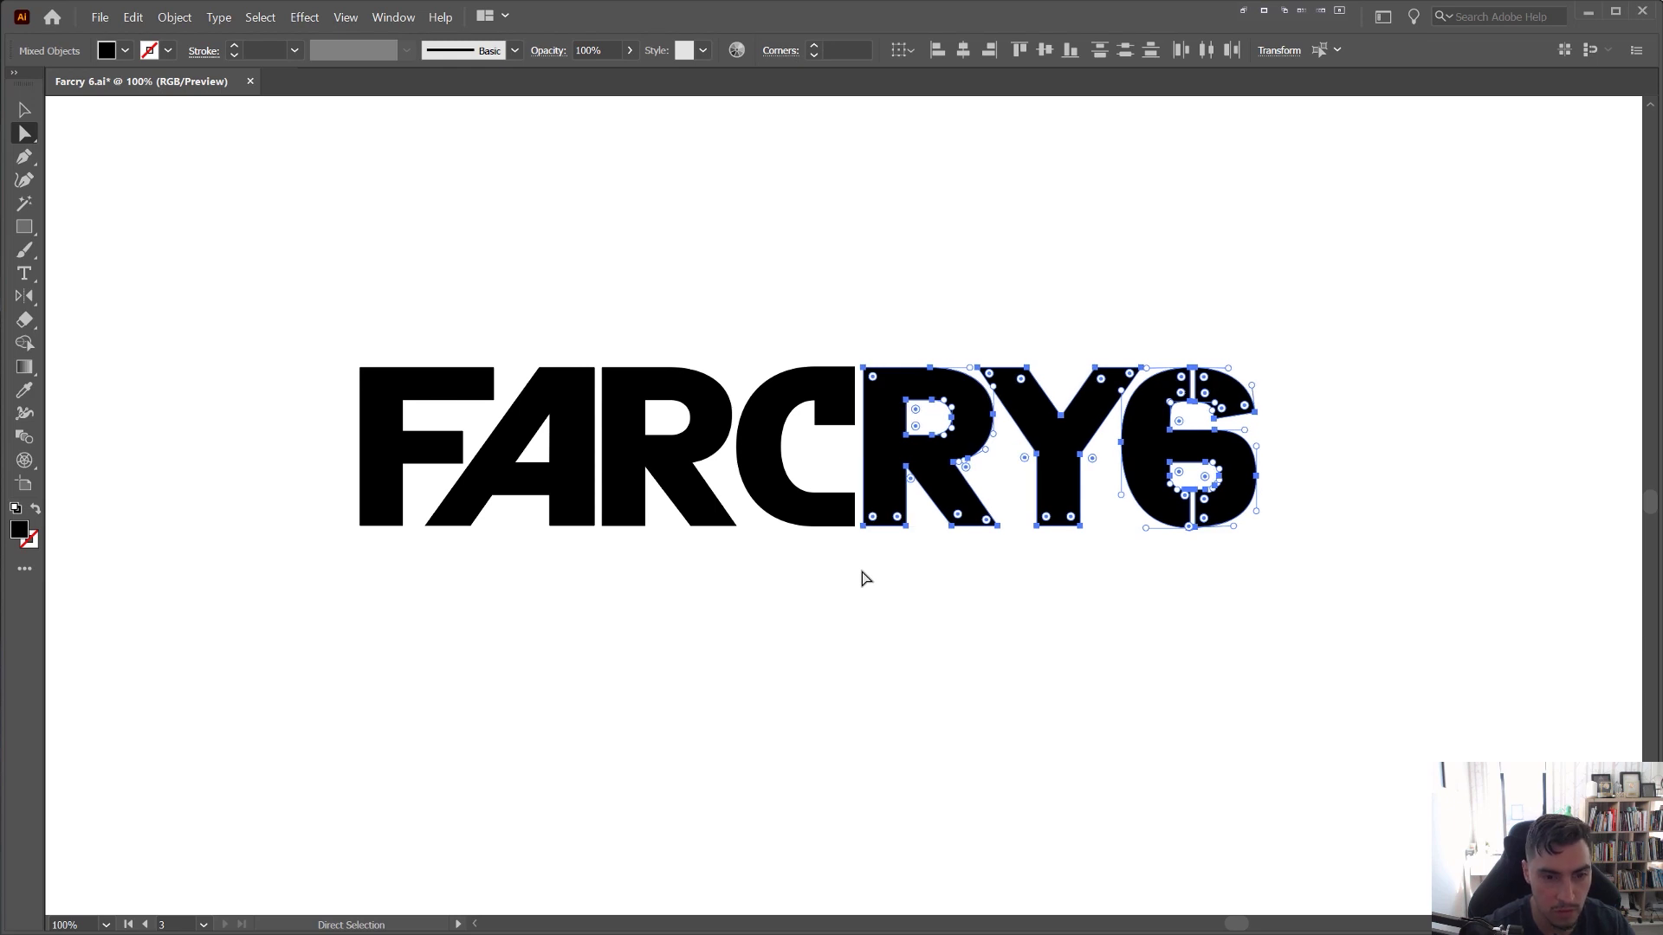
key("Left")
left_click(1053, 268)
- Examine the whole FARCRY6 wordmark at several sizes to check its letter shapes and spacing
scroll(1053, 268, "down", 2)
left_click_drag(1155, 264, 1078, 272)
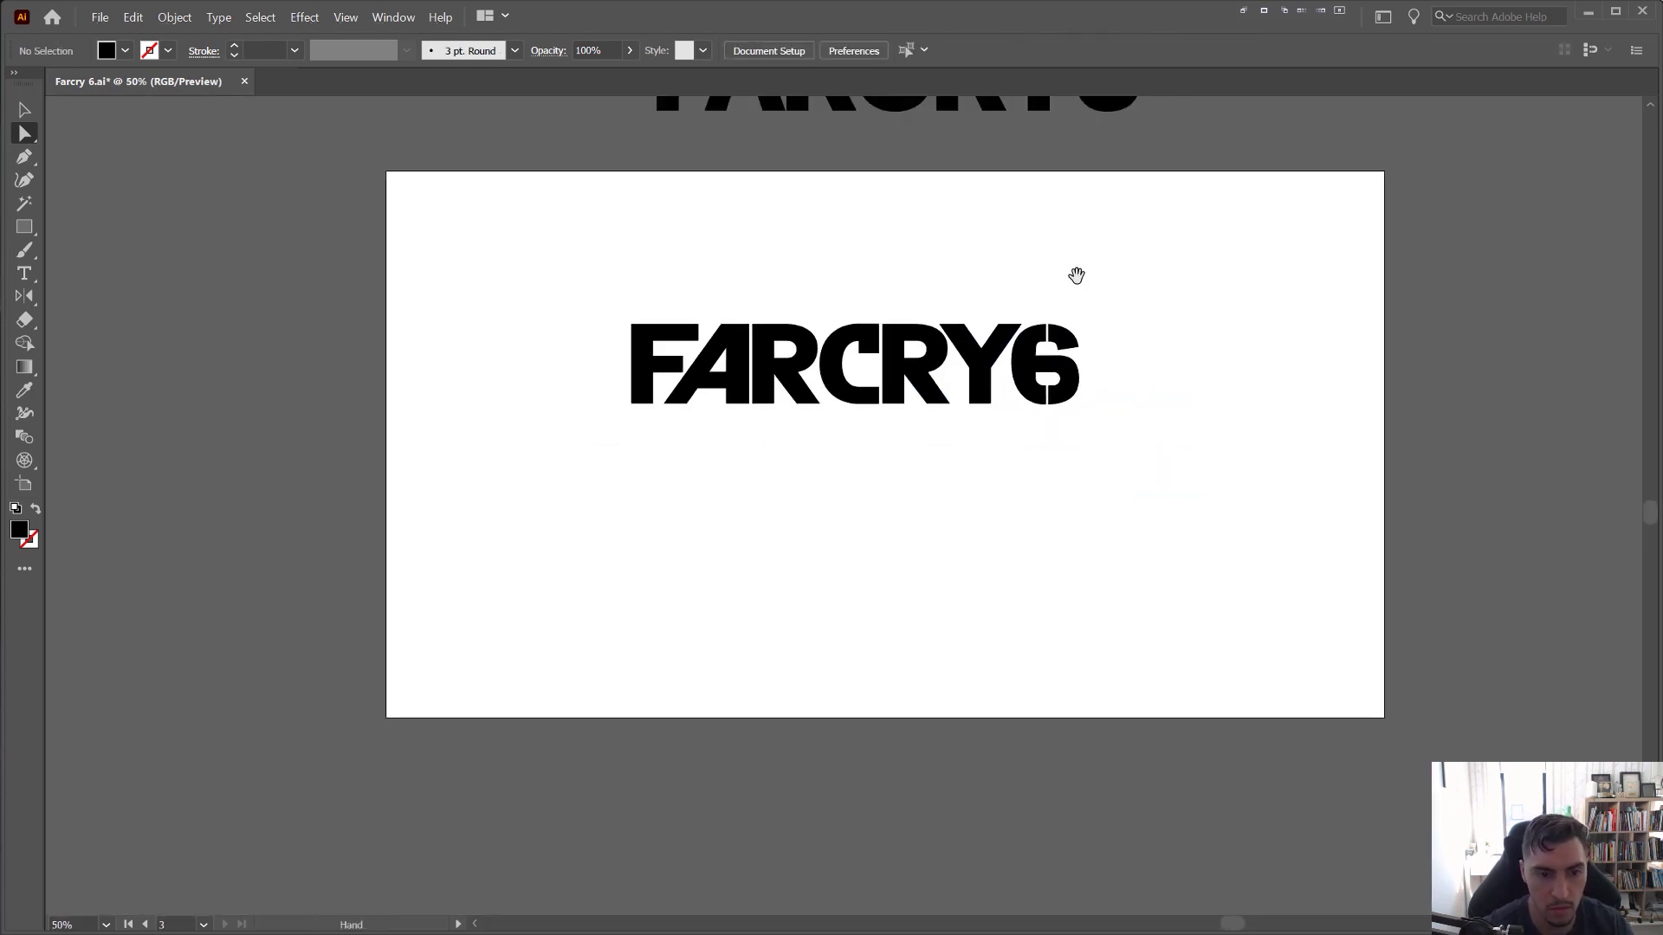
key("v")
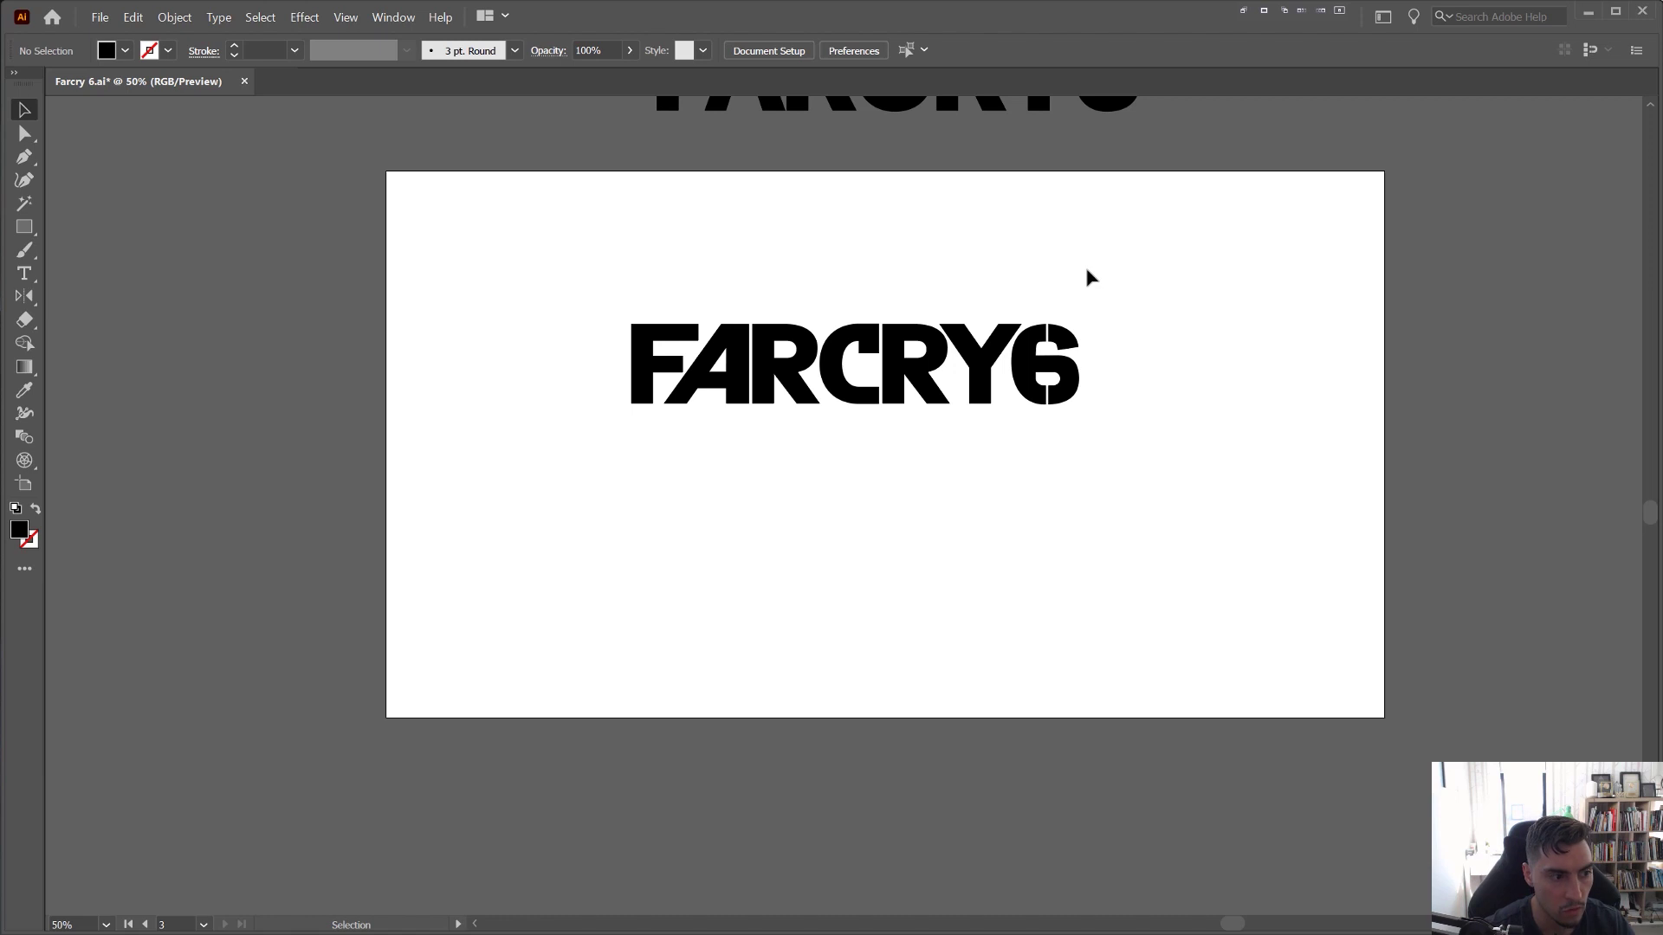
scroll(1088, 272, "up", 1)
left_click_drag(1114, 277, 225, 535)
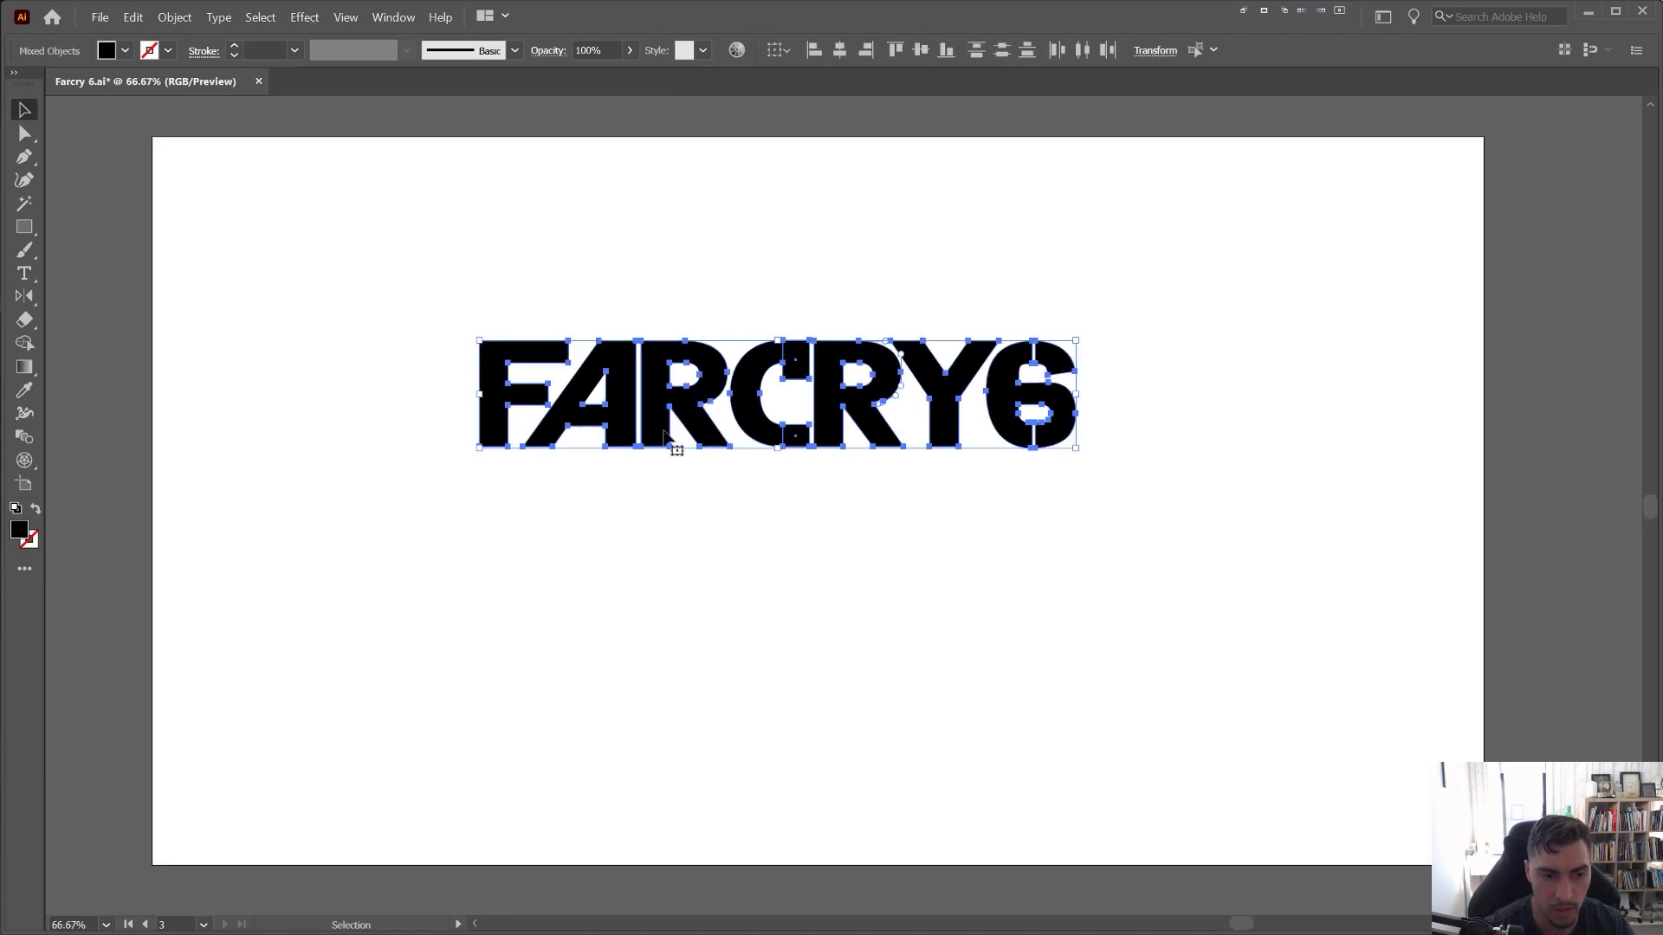
scroll(665, 433, "down", 1)
left_click_drag(700, 386, 203, 173)
left_click_drag(413, 265, 615, 489)
left_click_drag(667, 384, 1523, 179)
left_click_drag(1239, 271, 528, 189)
left_click_drag(1573, 193, 747, 249)
left_click_drag(751, 209, 729, 165)
- Select all the letter pieces of the reshaped wordmark and nudge them slightly right
left_click_drag(847, 579, 227, 783)
scroll(403, 807, "up", 2)
key("Right")
key("Right")
key("Right")
key("Right")
key("Right")
key("Right")
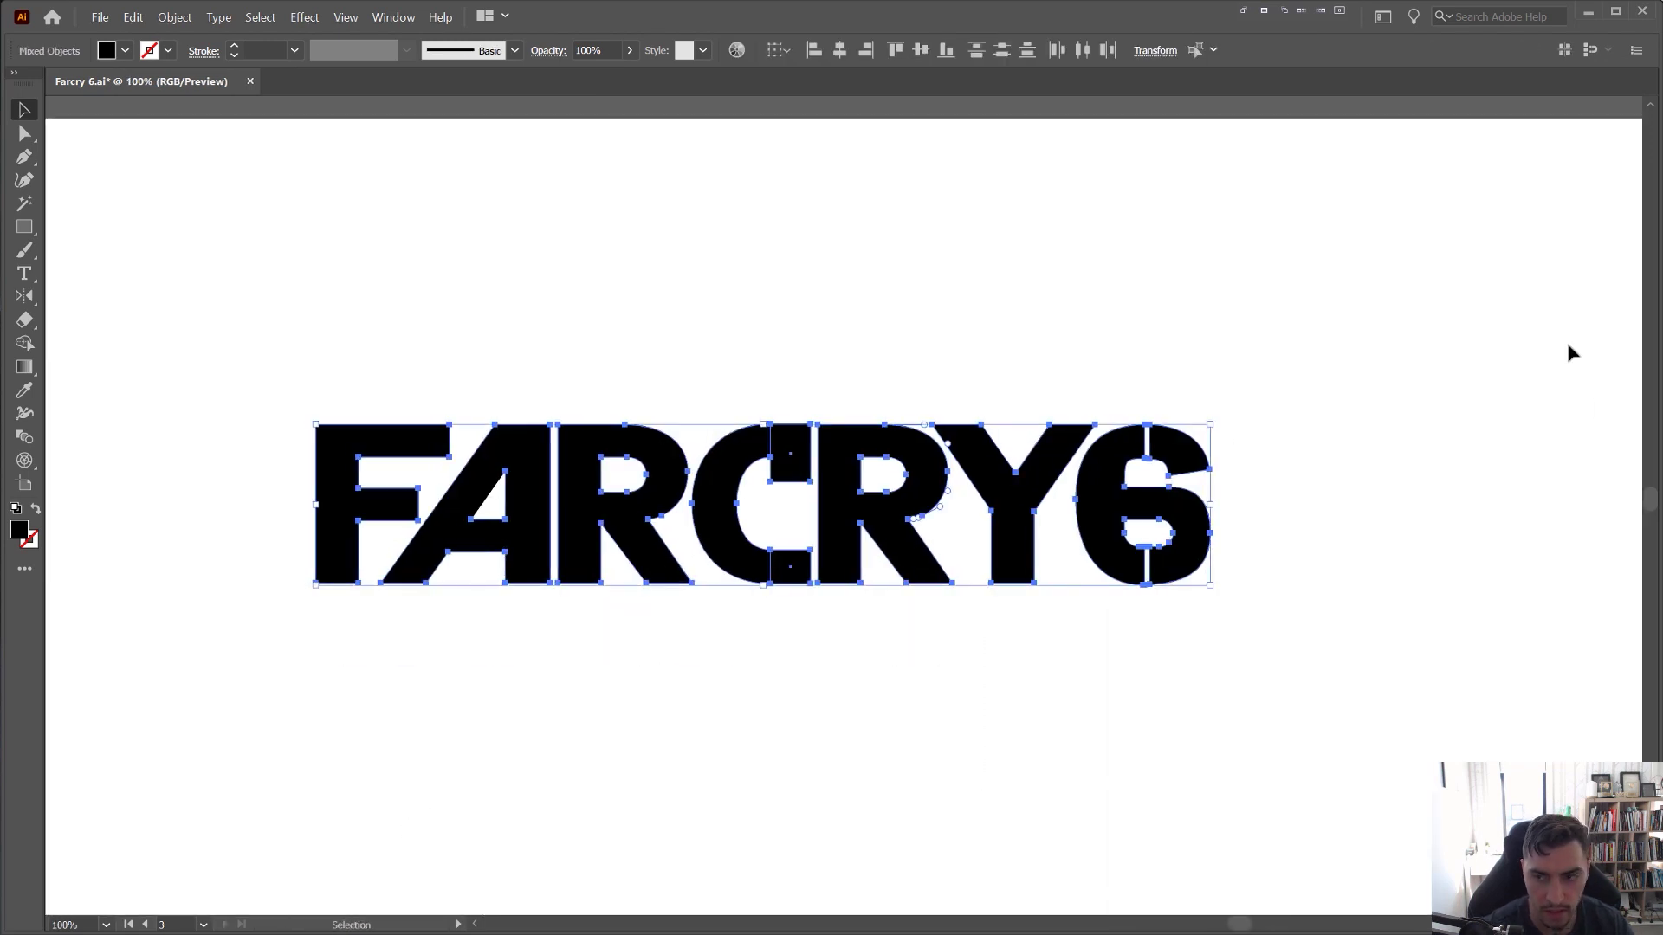
- Unite the overlapping letter pieces of the wordmark with Pathfinder, undoing any trial change made while checking the result
left_click_drag(1662, 227, 1662, 217)
key("ctrl+shift+F9")
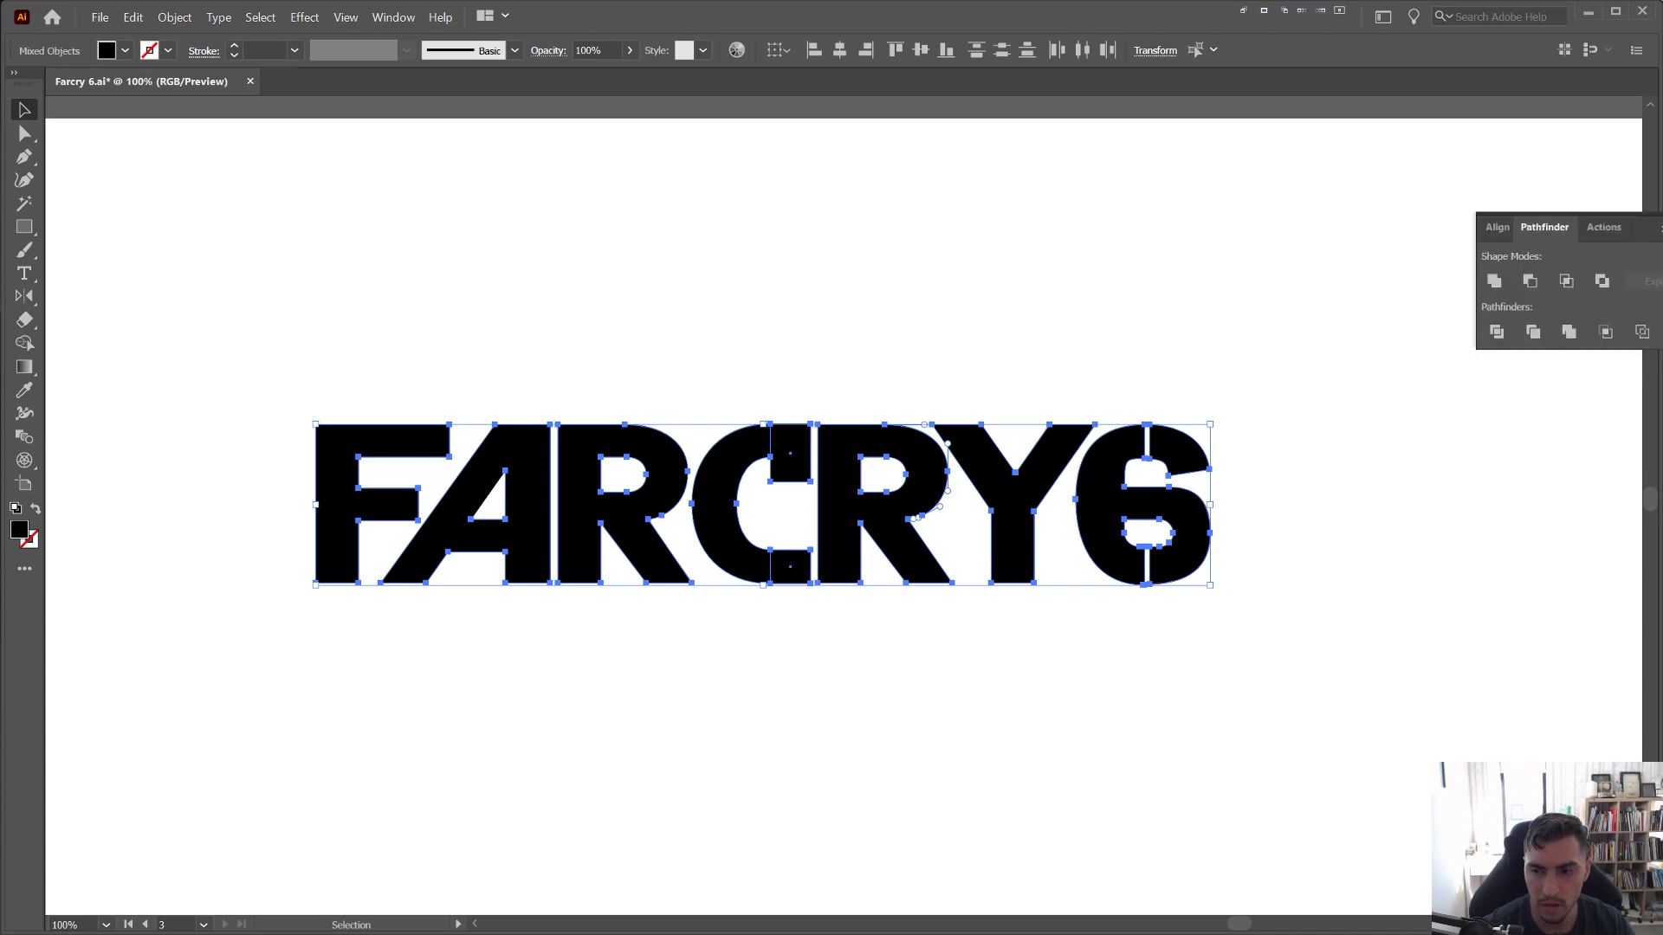
left_click_drag(1551, 236, 924, 179)
scroll(784, 455, "up", 1)
left_click_drag(1461, 361, 39, 680)
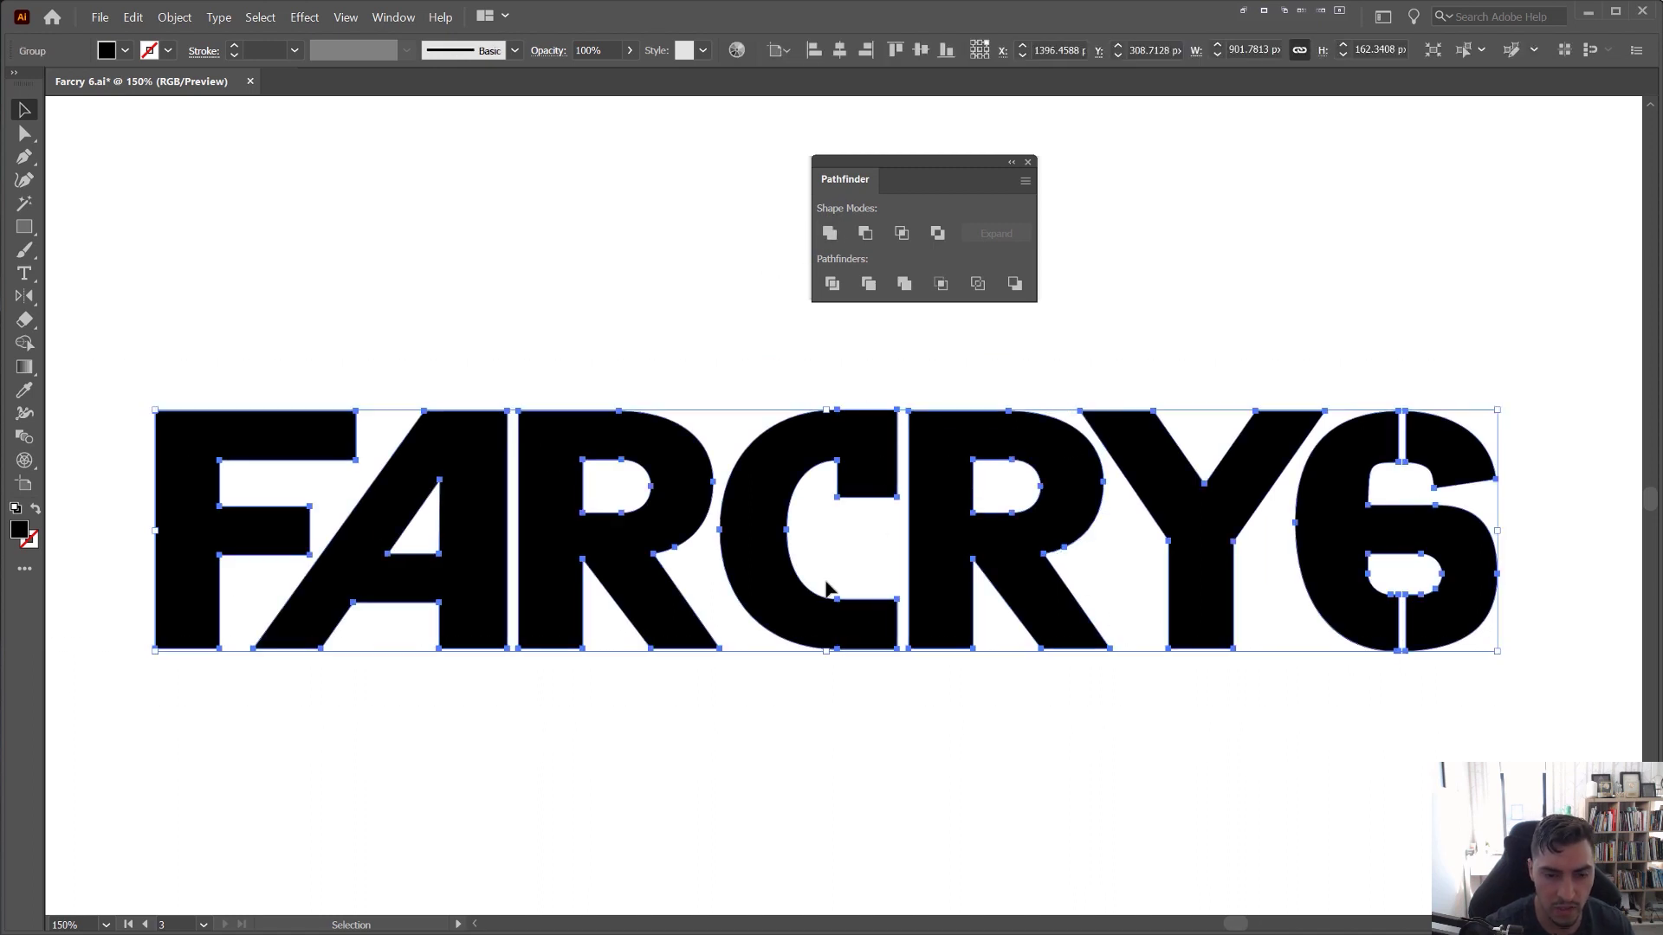
left_click(831, 236)
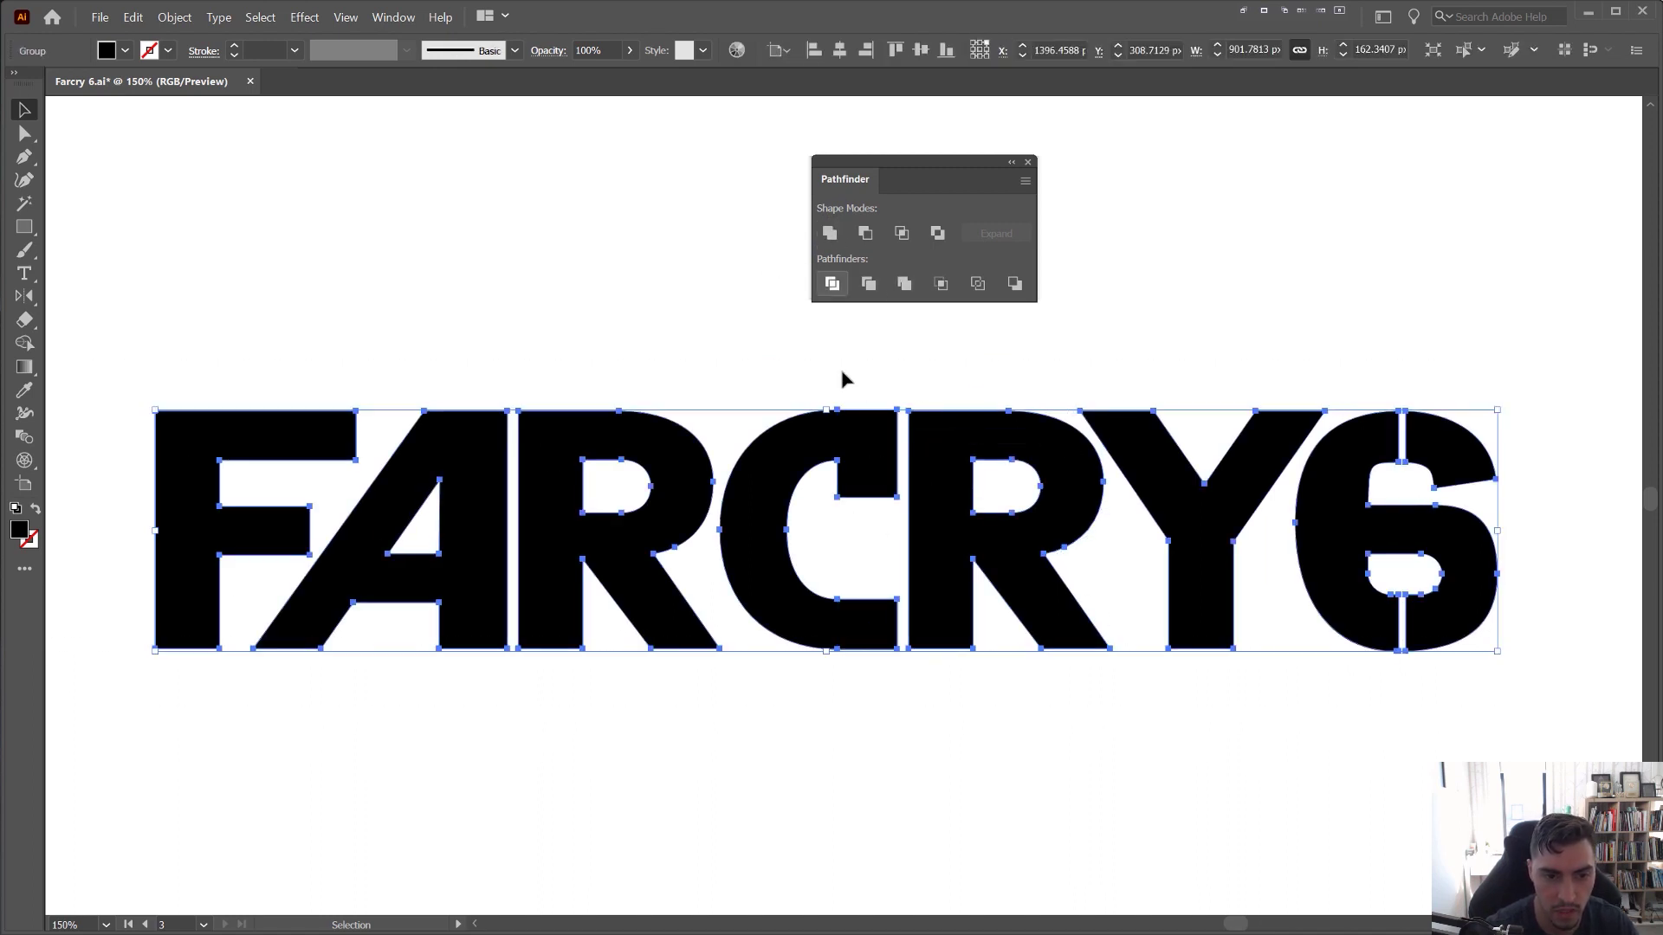
left_click(843, 375)
left_click_drag(861, 454, 866, 561)
key("ctrl+z")
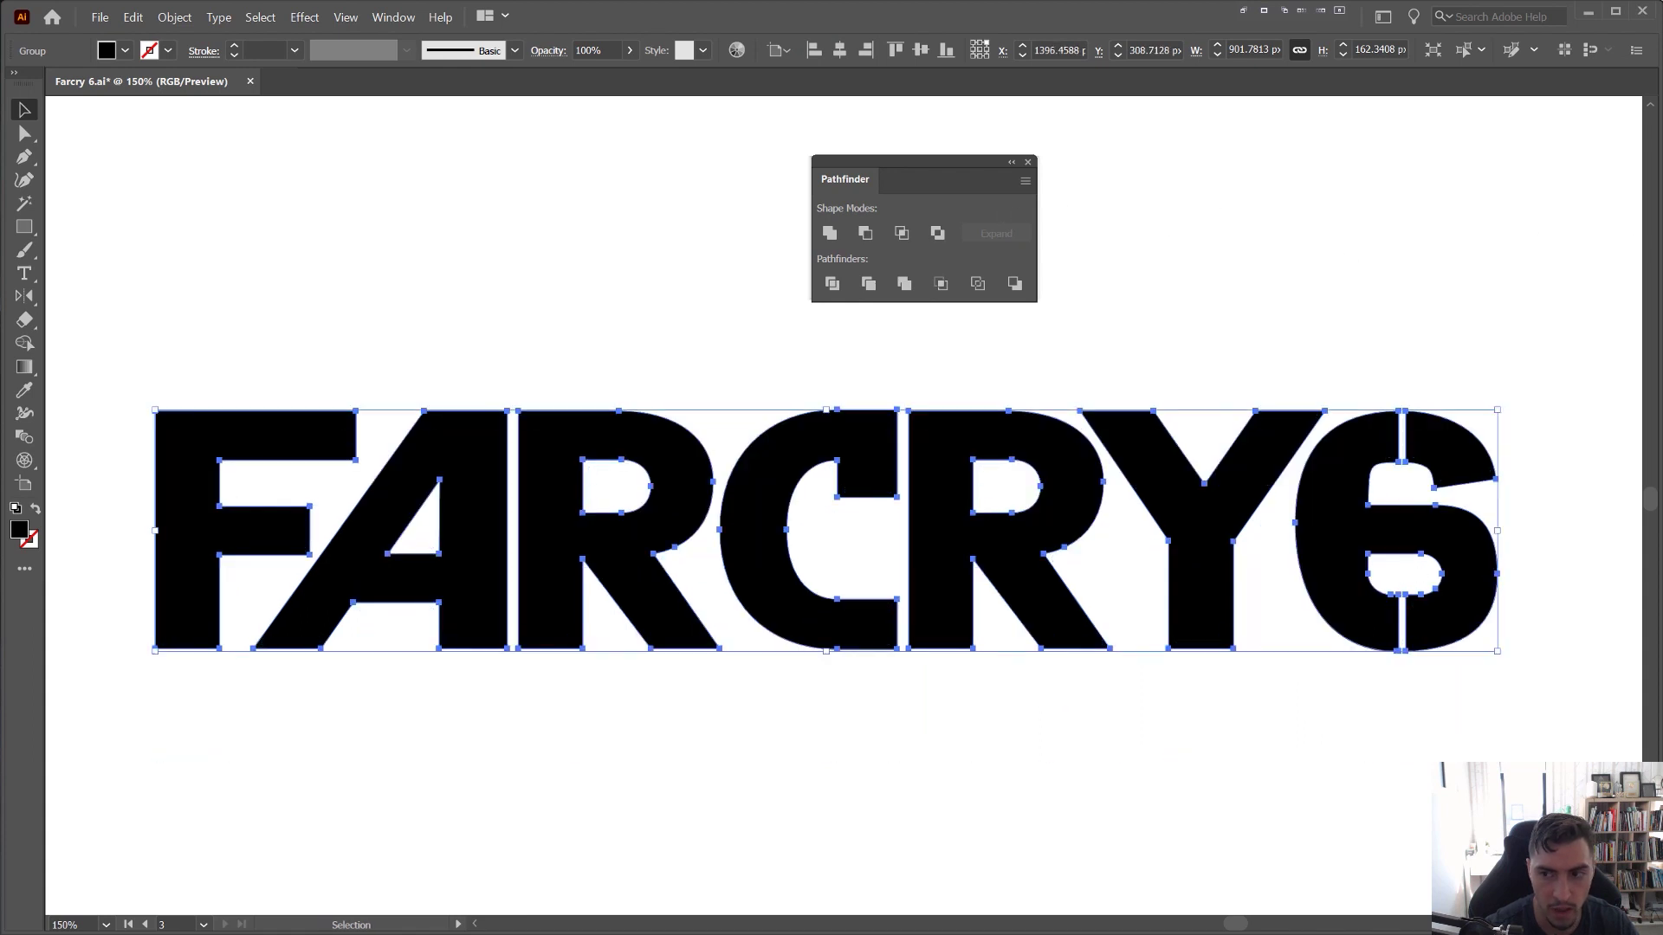
- Fill the united lettering with light orange and close Pathfinder
left_click_drag(1654, 104, 1662, 190)
left_click(1180, 353)
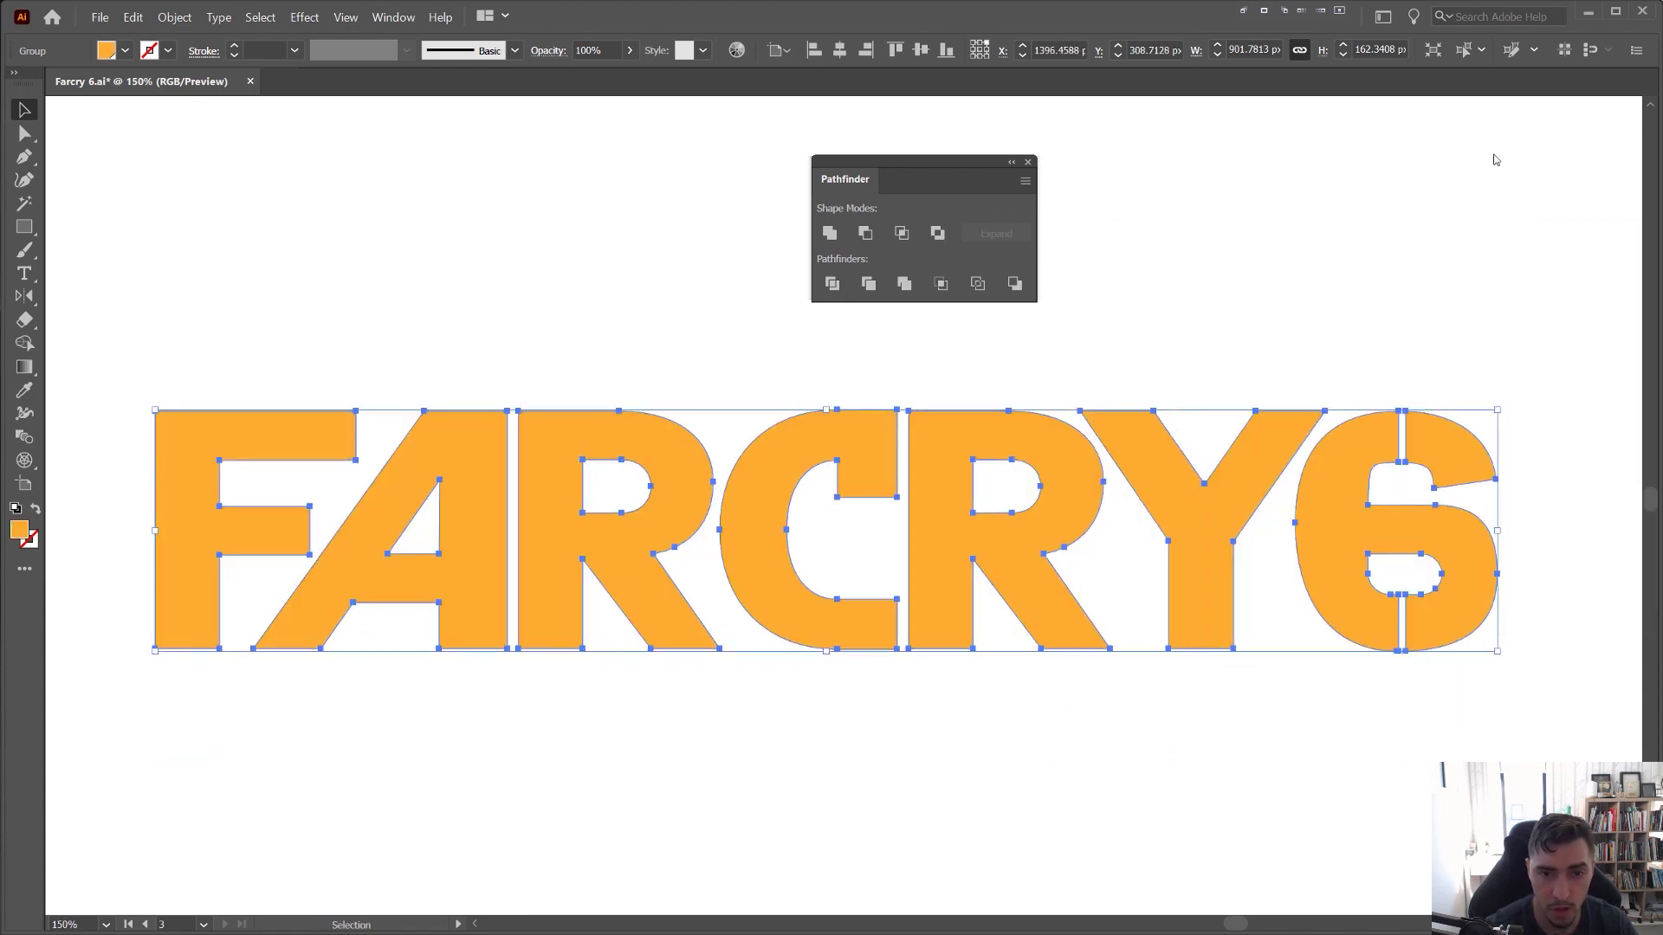
left_click(1028, 163)
- Compare the orange lettering with the reference image FC6_LOGO.jpg, and move the image out of the way
left_click_drag(0, 131, 985, 146)
left_click_drag(1224, 736, 1630, 736)
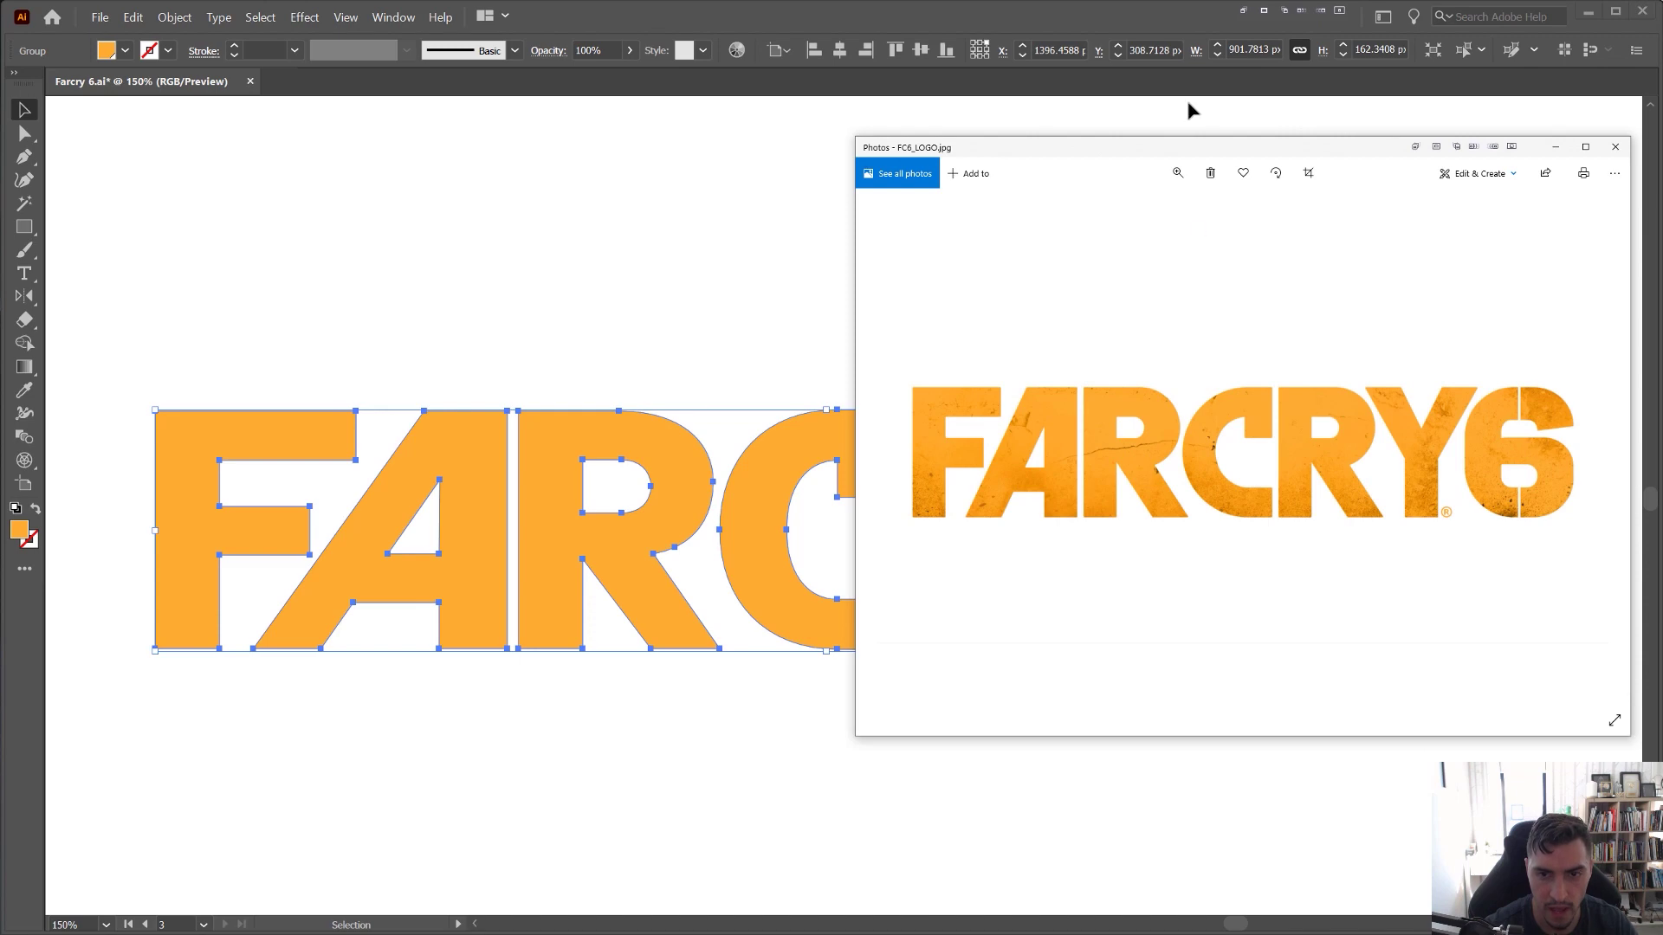
left_click_drag(1165, 143, 715, 190)
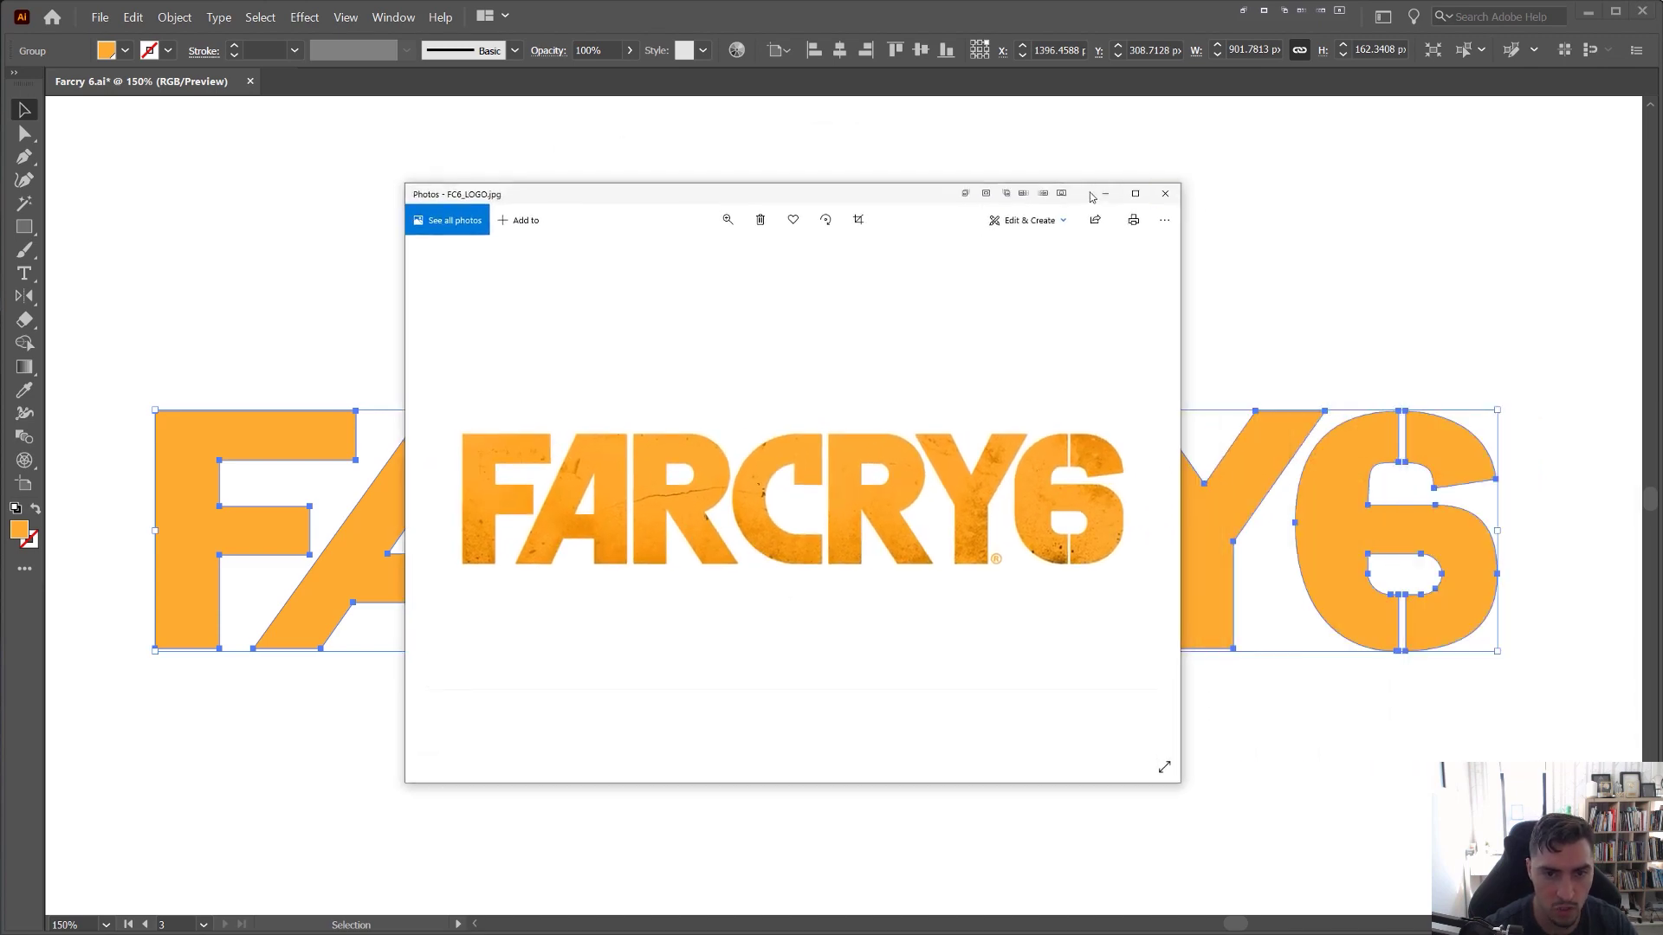
left_click_drag(1034, 199, 284, 174)
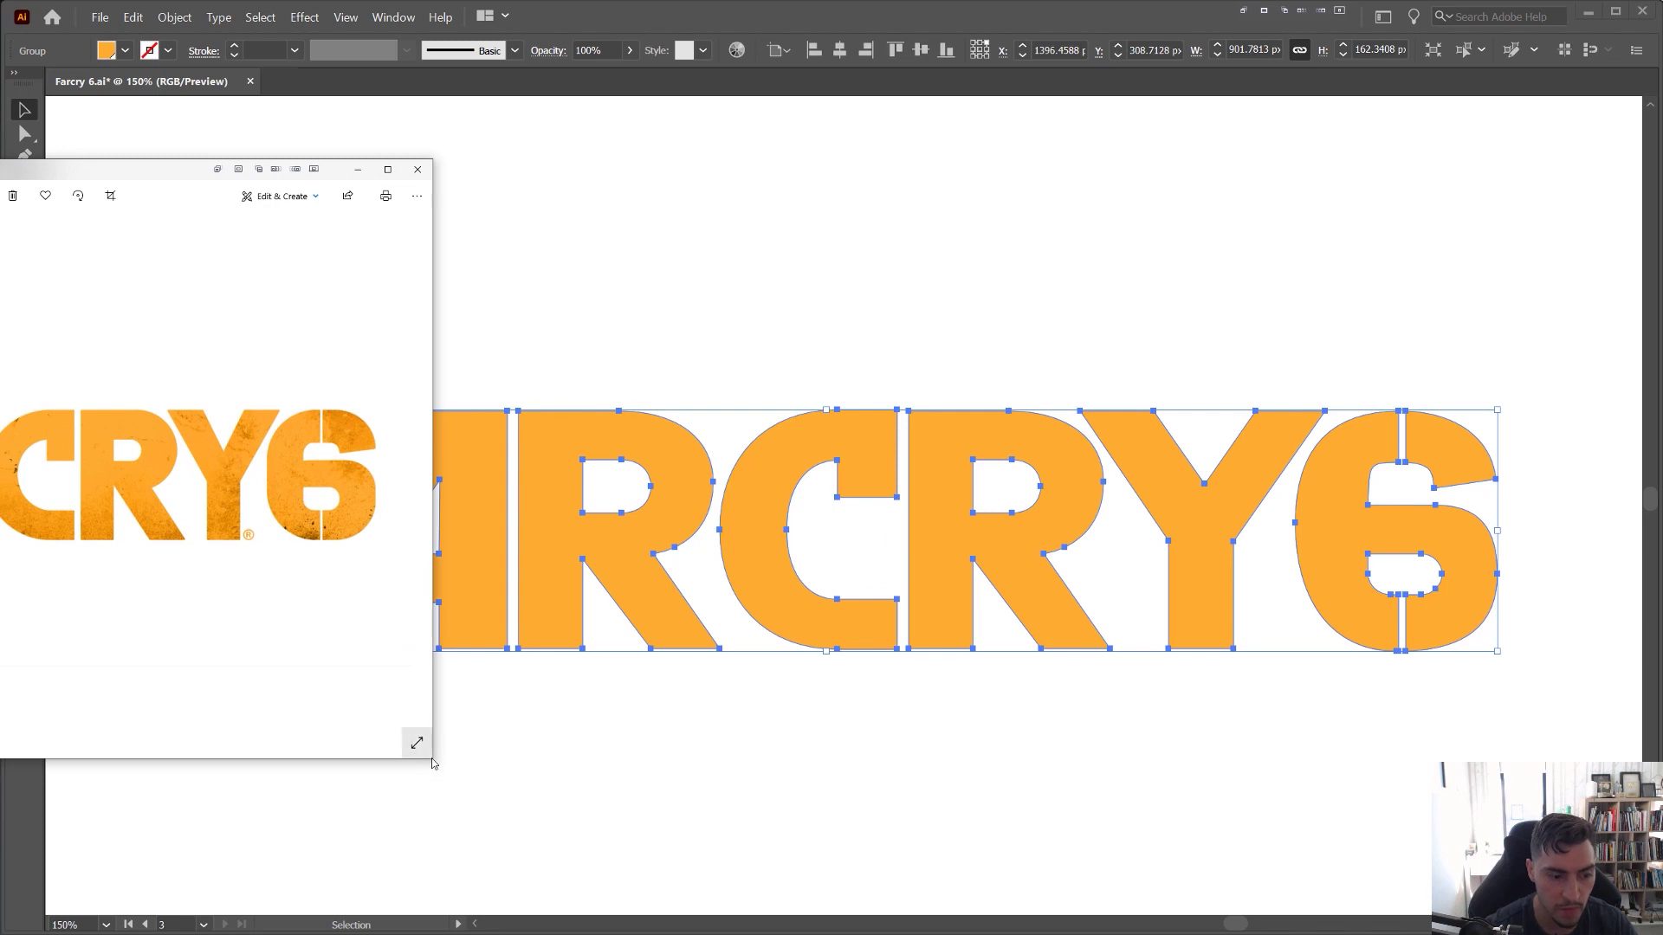
left_click_drag(432, 760, 0, 563)
scroll(782, 348, "down", 2)
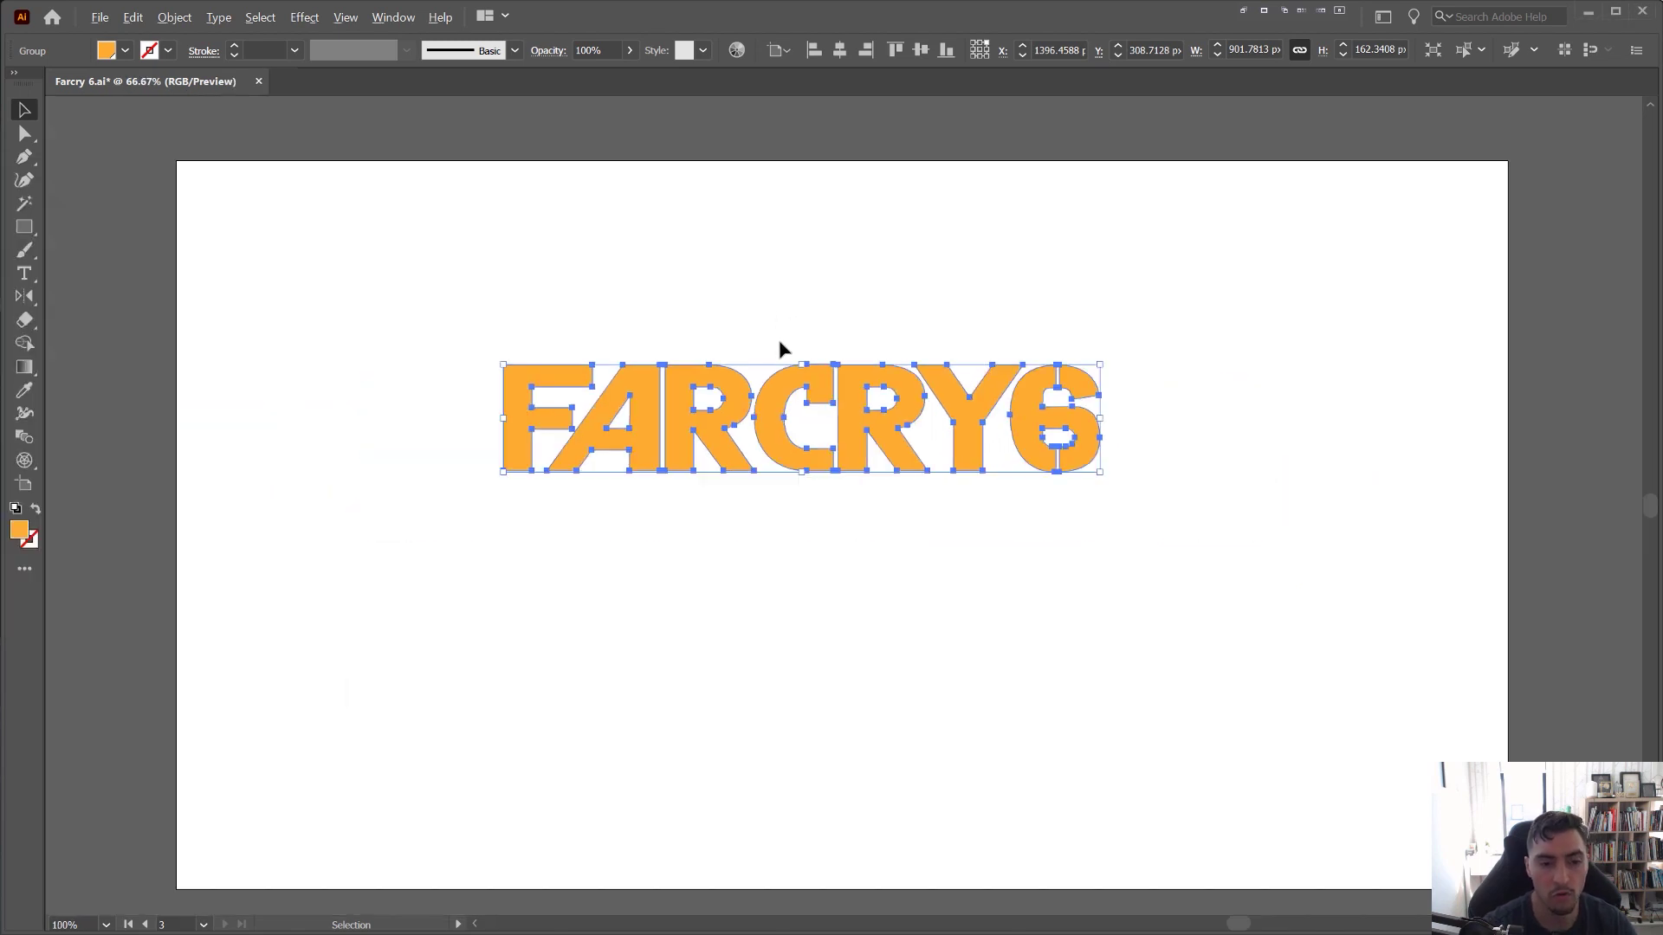
- Scale the orange lettering up proportionally to about 1122 × 202 px and centre it on its artboard
left_click(778, 339)
scroll(814, 330, "down", 1)
left_click_drag(946, 303, 669, 362)
left_click_drag(843, 418, 838, 474)
left_click_drag(1030, 452, 1140, 441)
left_click_drag(901, 410, 871, 410)
left_click(840, 862)
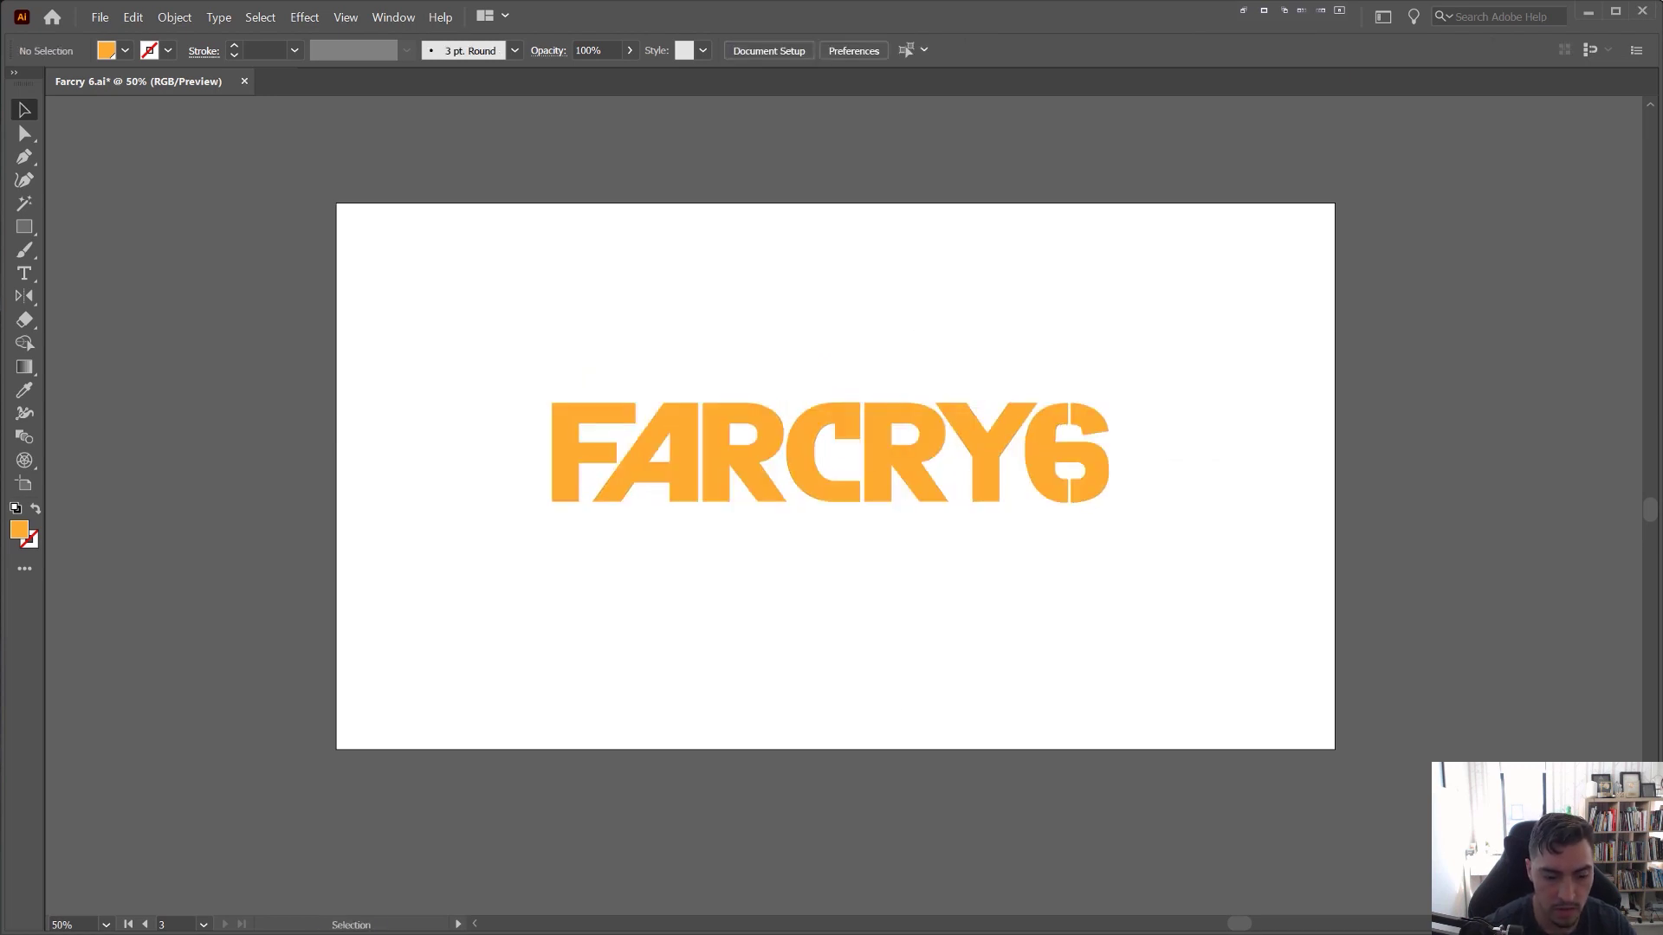
- Switch to the Cracked Earth Textures folder and place IMG_4398 as a linked image in the Illustrator document
key("alt+Tab")
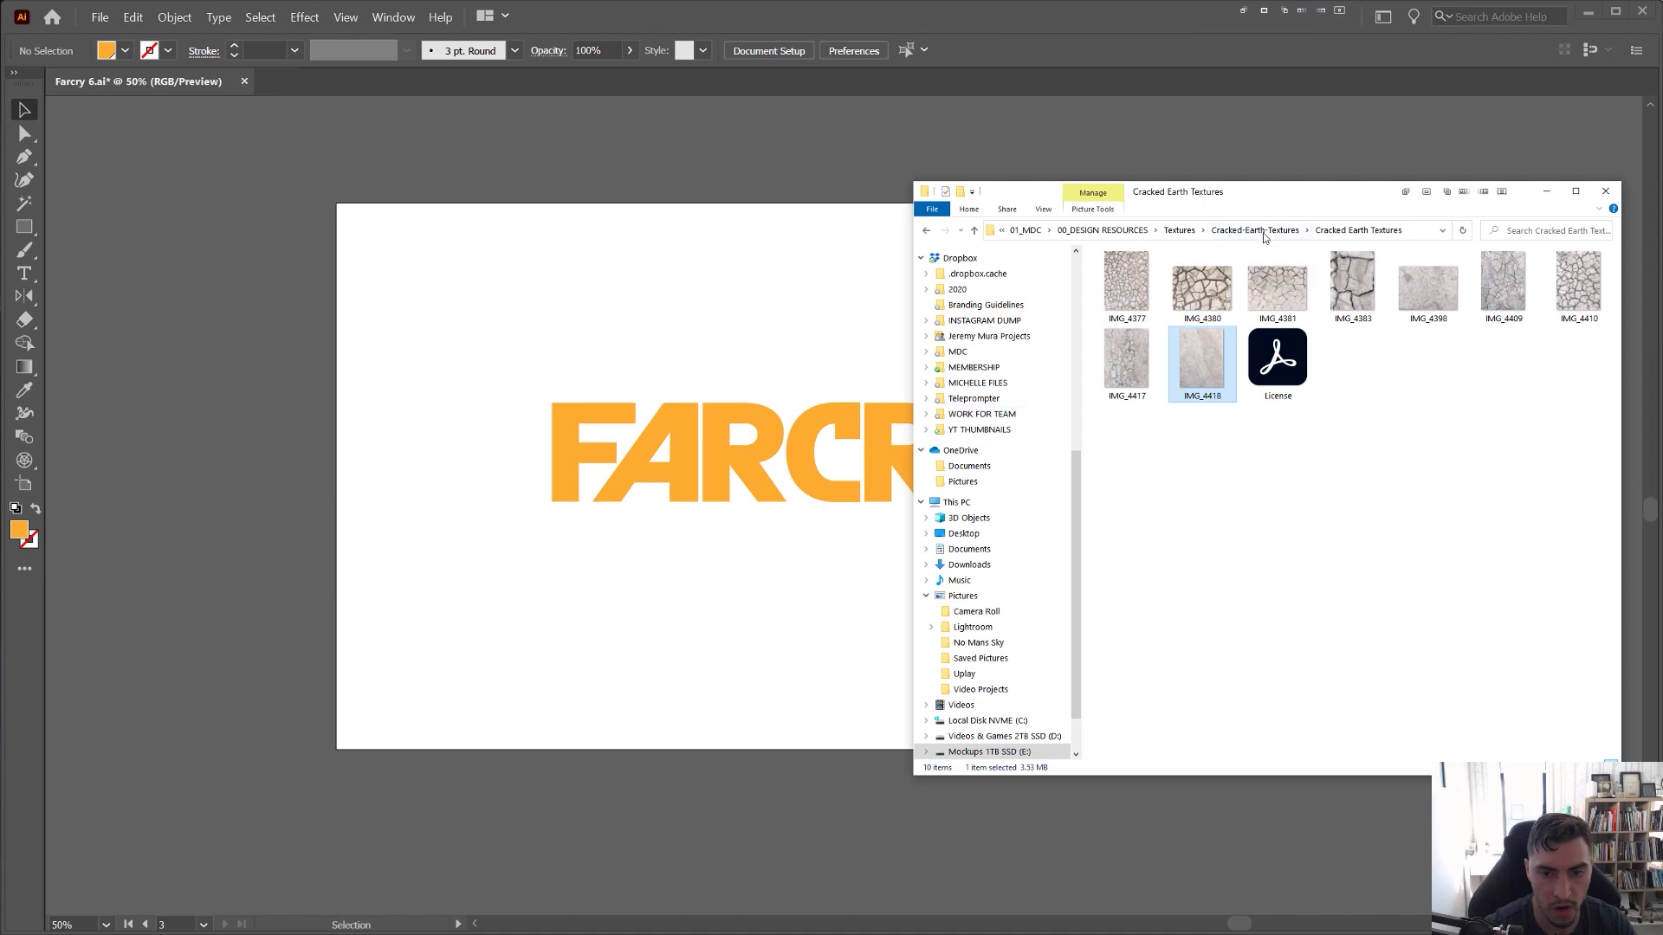
left_click_drag(1250, 198, 893, 166)
left_click_drag(947, 252, 1288, 315)
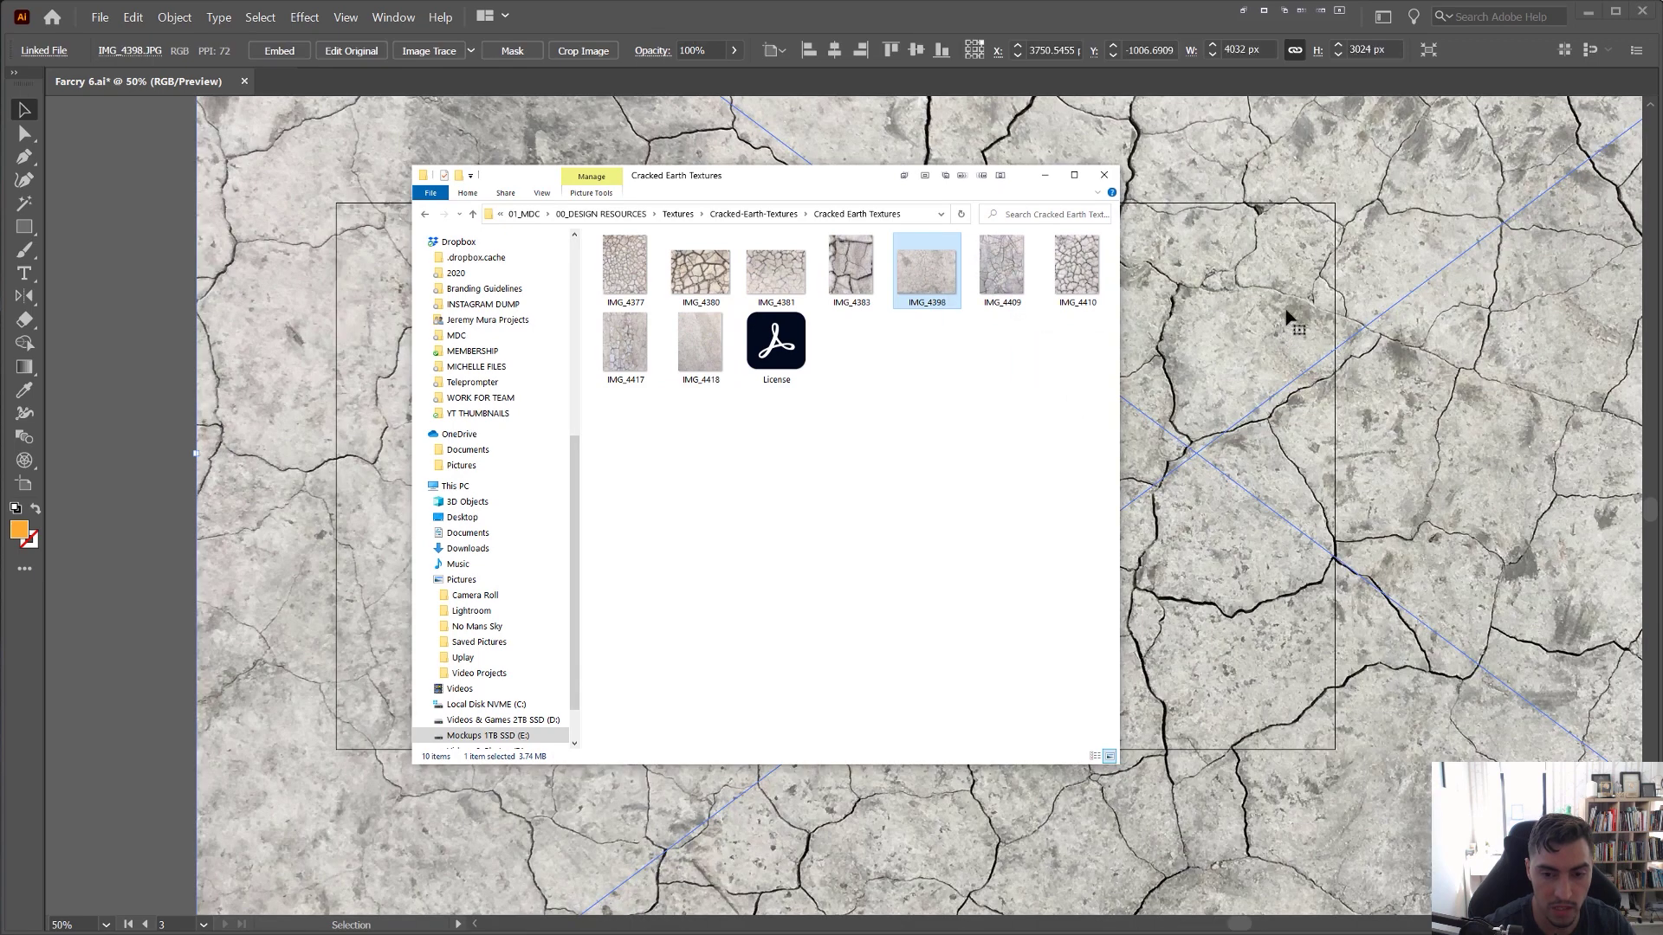
- Scale the cracked texture to about 1189 × 892 px around the lettering and send it to the back
scroll(1291, 314, "down", 4)
left_click_drag(1515, 351, 1129, 419)
scroll(1097, 358, "up", 1)
scroll(1095, 356, "up", 2)
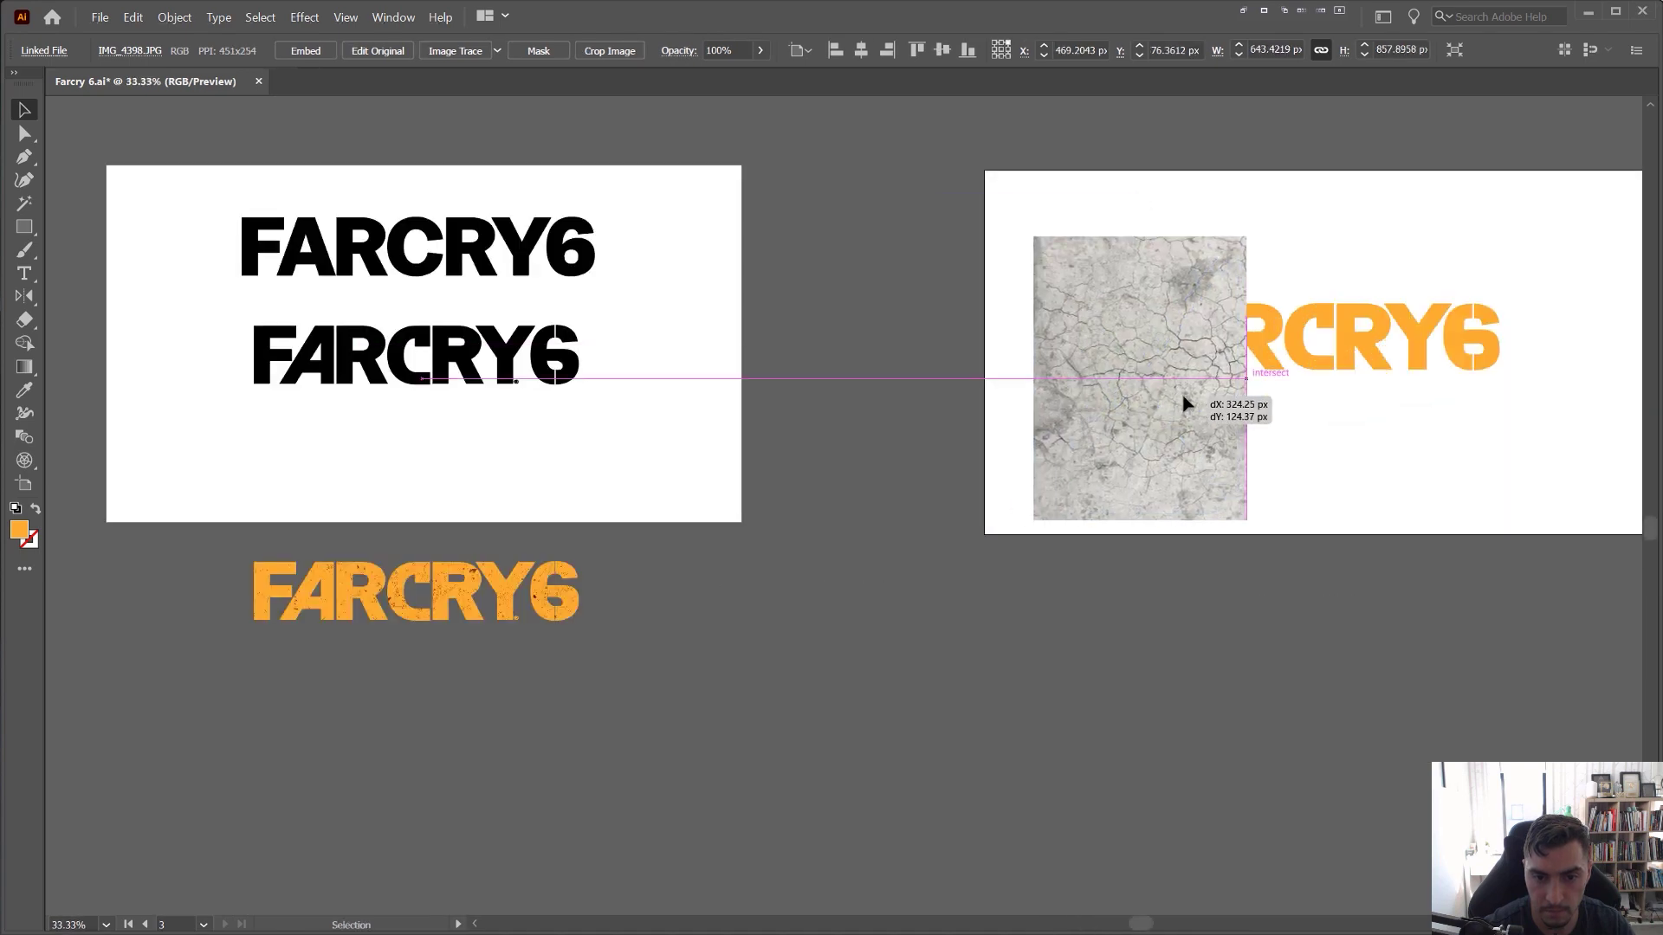
left_click_drag(1256, 233, 1322, 447)
left_click_drag(1196, 367, 1258, 344)
left_click_drag(1488, 346, 1125, 427)
key("ctrl+shift+bracketleft")
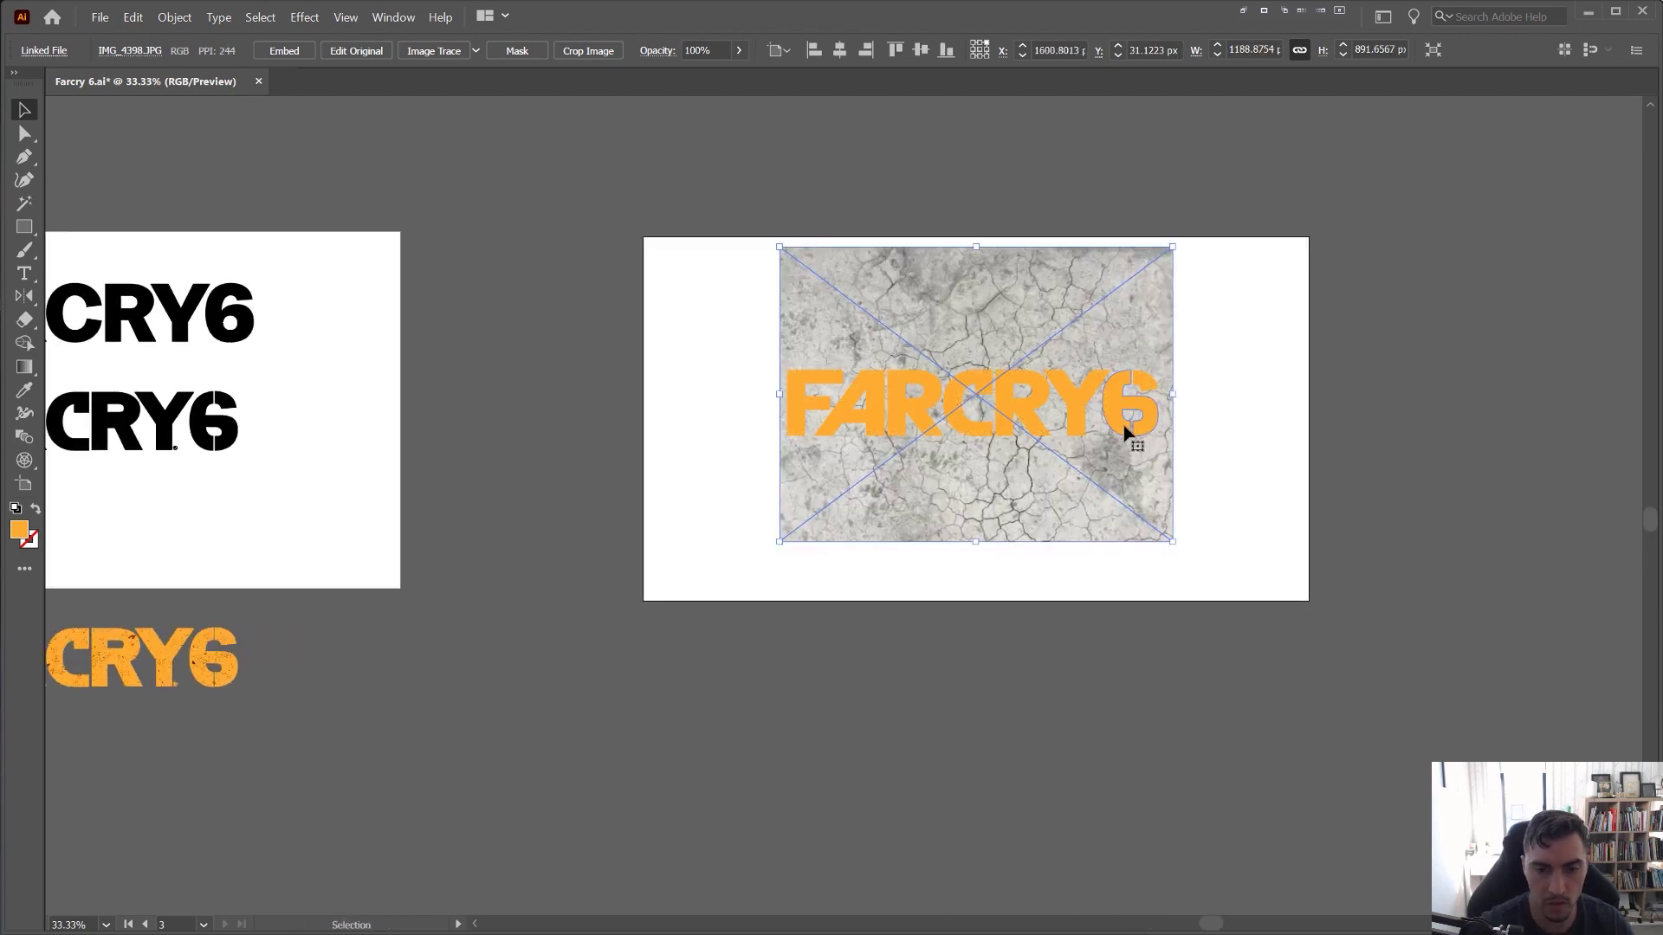
- Try moving the orange lettering off the texture, and undo the move
left_click(1216, 367)
scroll(1155, 355, "up", 1)
left_click(1131, 405)
left_click_drag(1132, 405, 1289, 501)
key("ctrl+z")
- Duplicate the orange lettering in place in front and fill the copy dark red, undoing any test moves
scroll(801, 340, "up", 1)
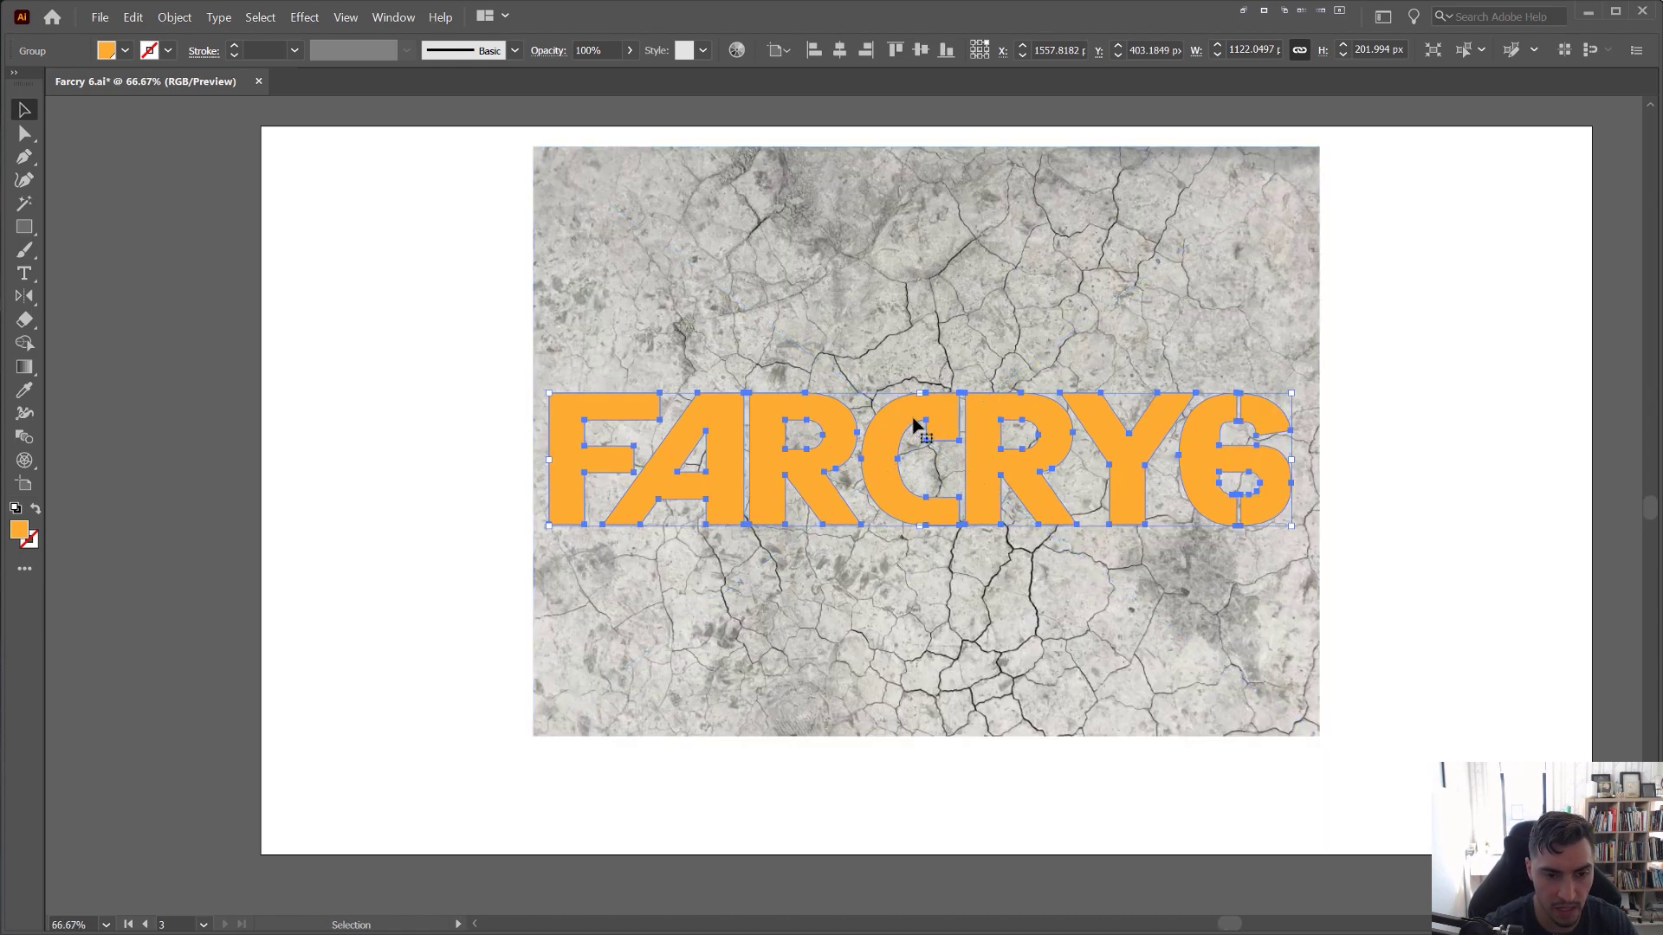
key("a")
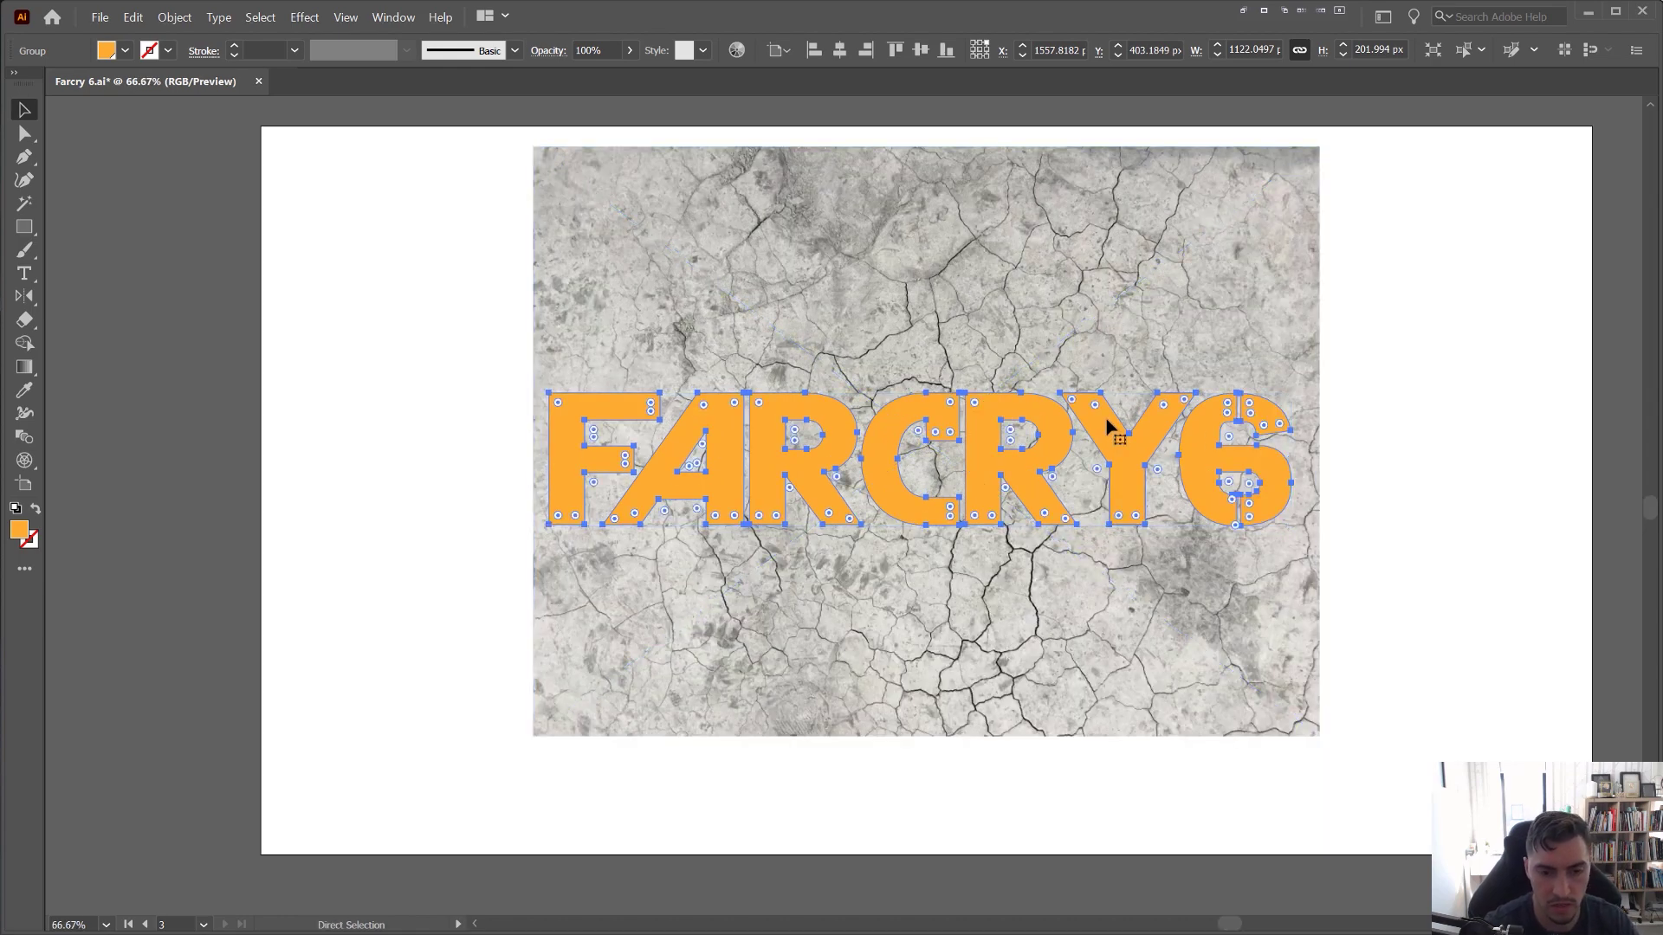
key("v")
left_click_drag(1128, 447, 1160, 537)
key("ctrl+z")
key("ctrl+z")
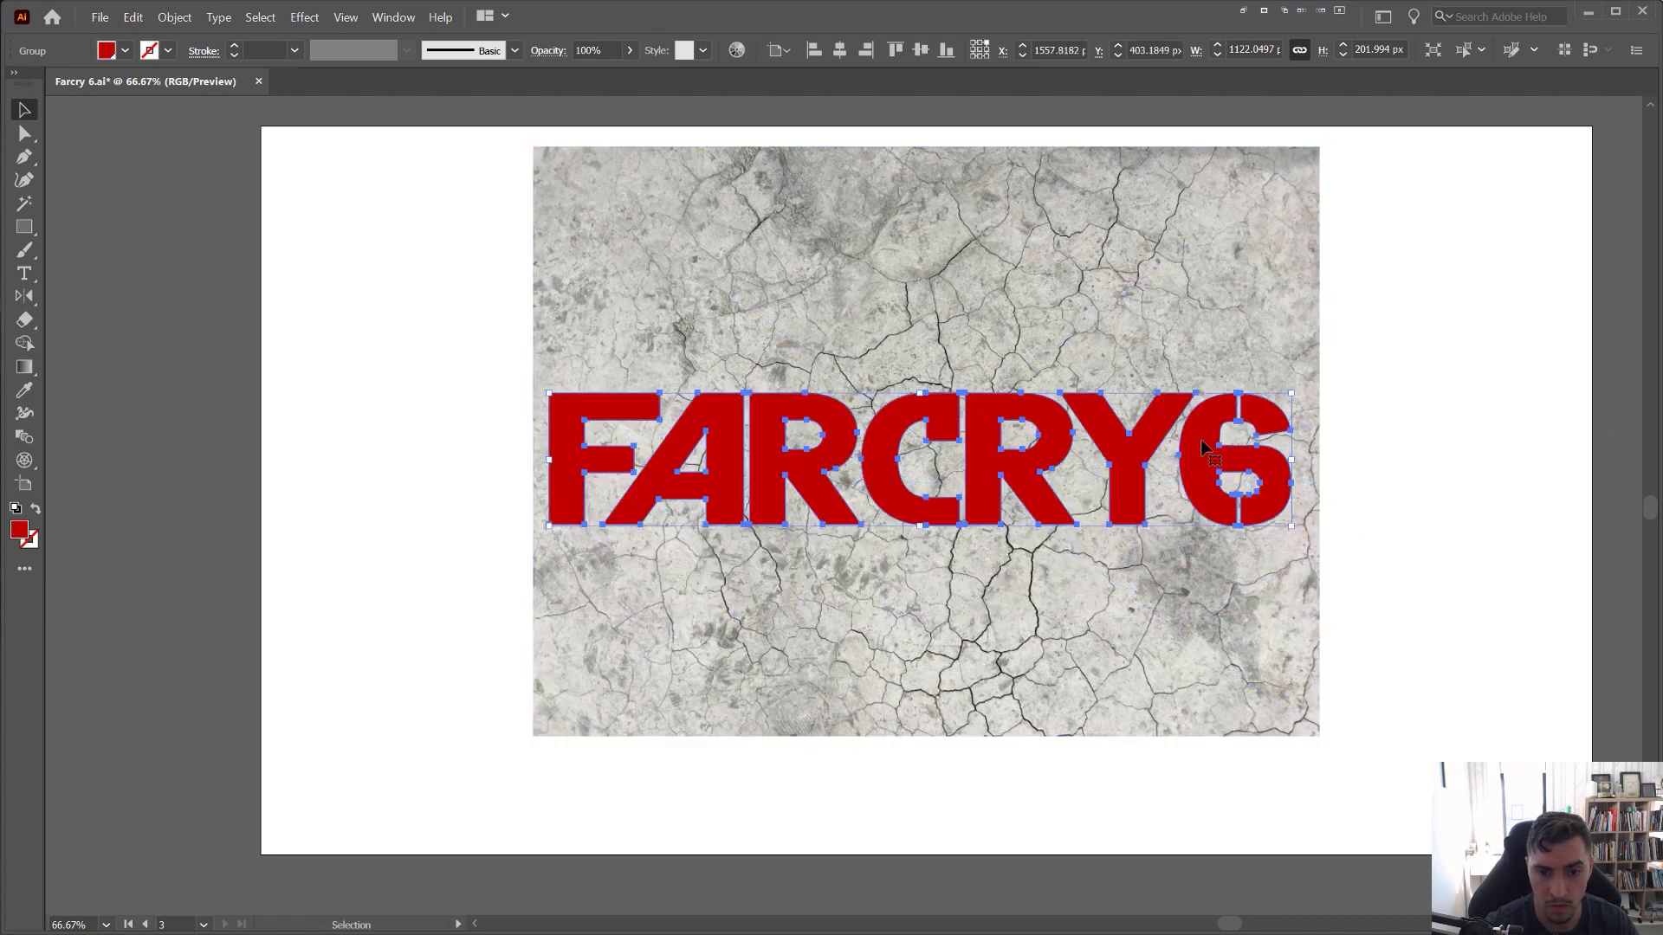
left_click_drag(1202, 440, 1217, 467)
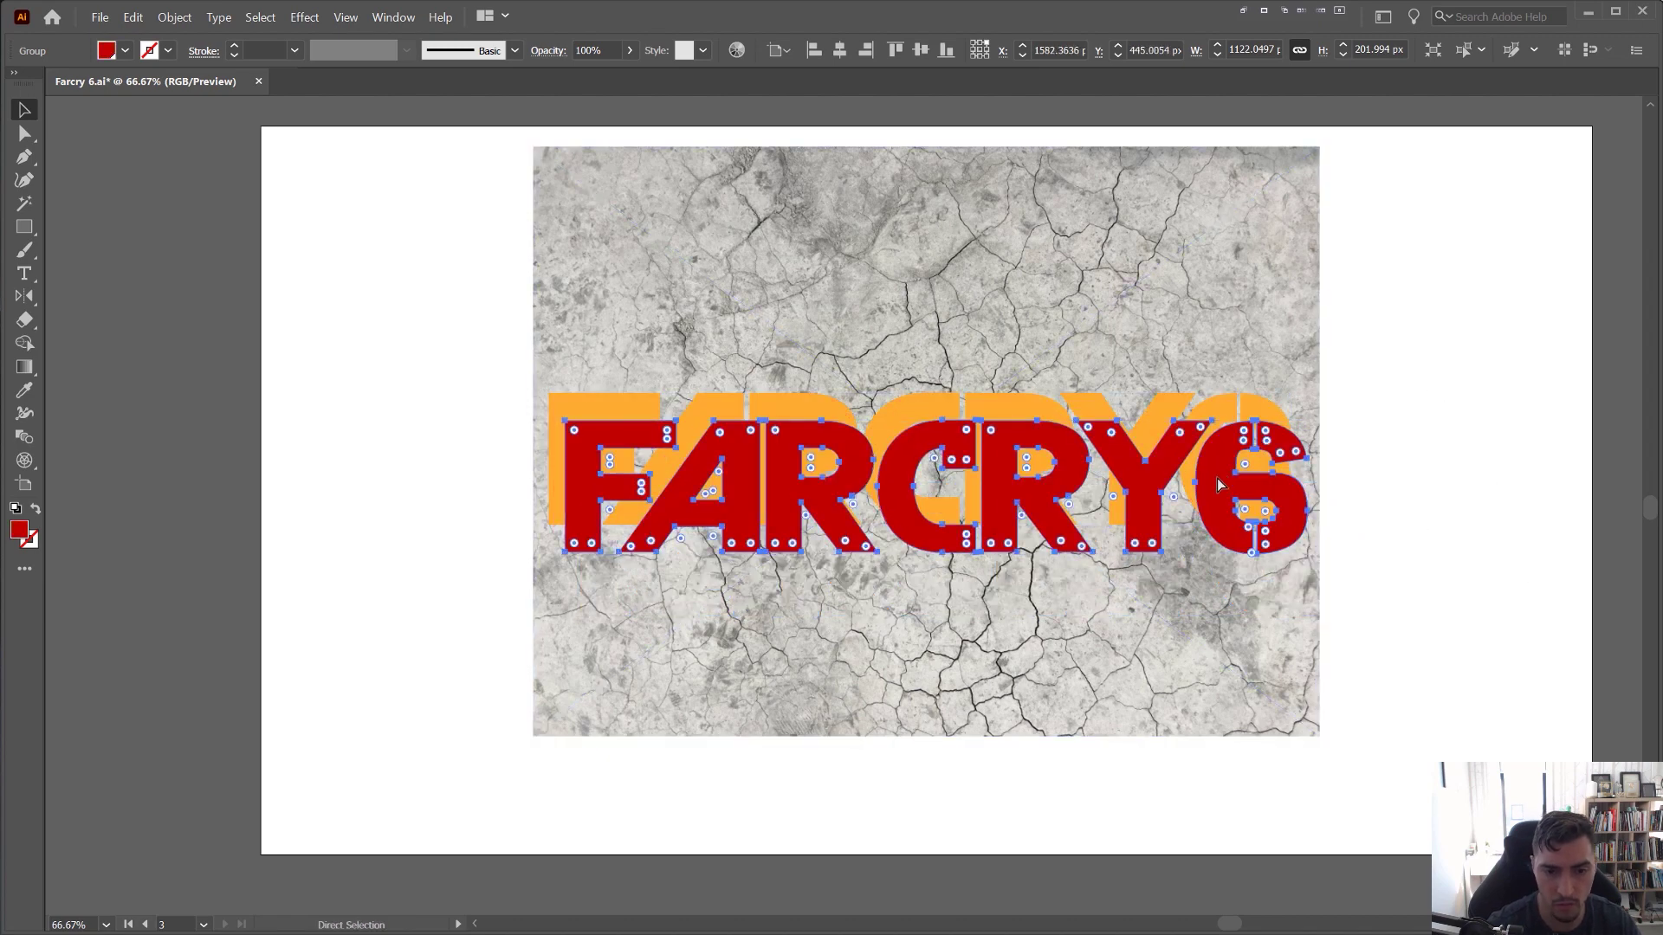
key("ctrl+z")
left_click(1397, 293)
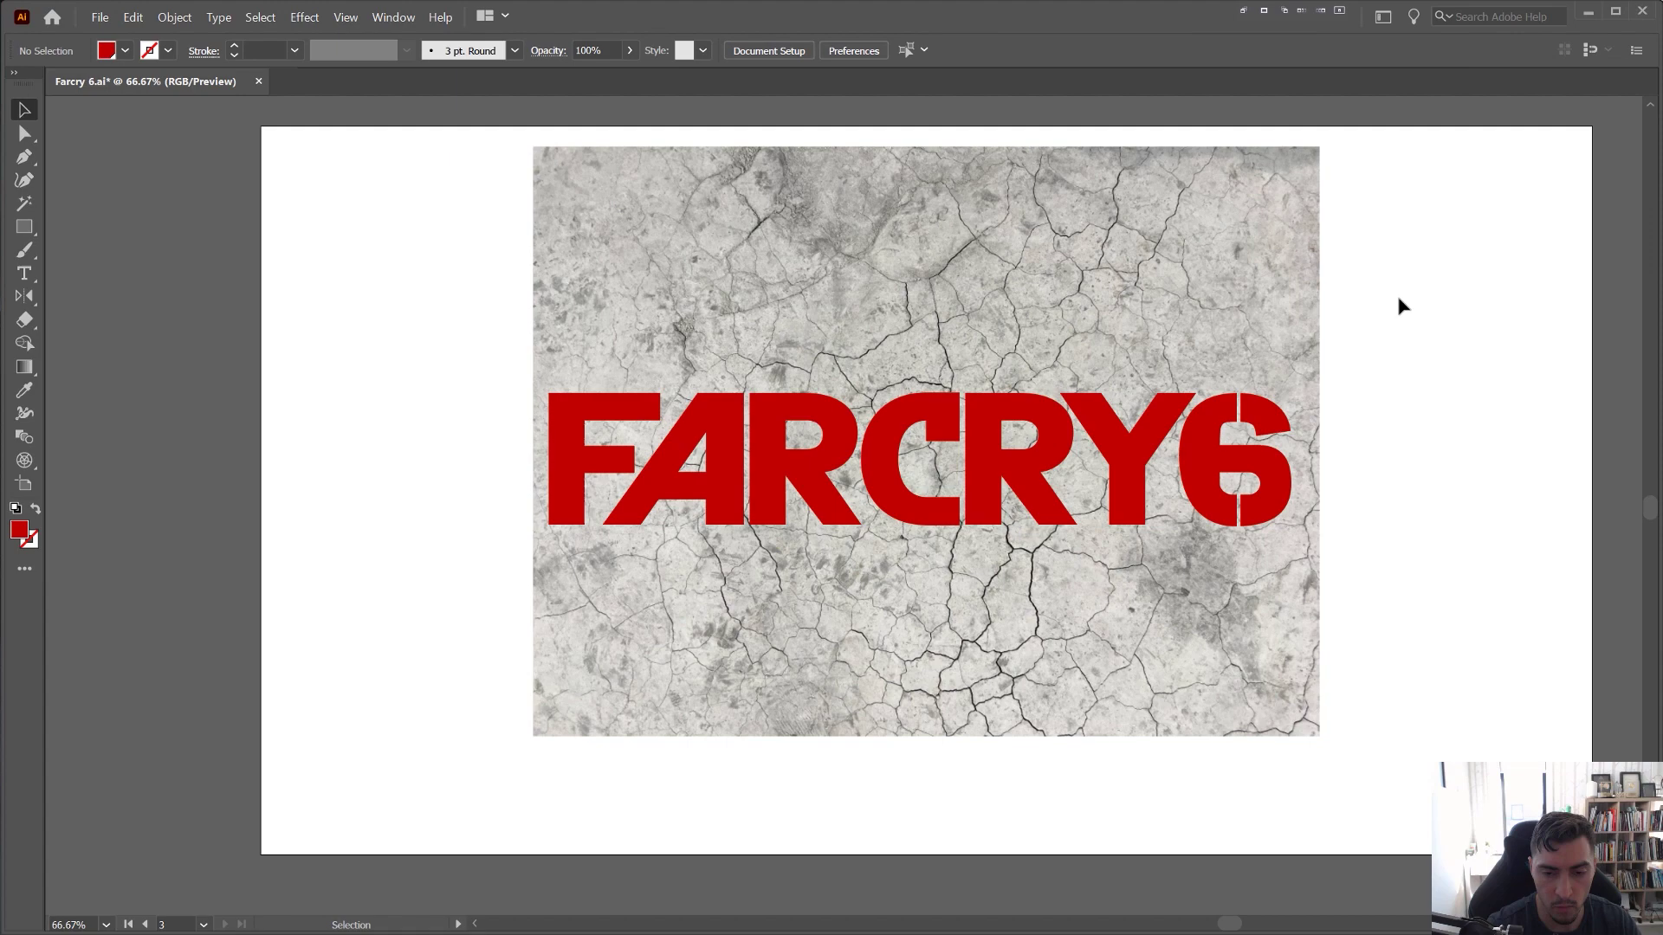
- Select the red lettering with the cracked texture and make a clipping mask from them
left_click(1195, 414)
left_click(1015, 246, "shift")
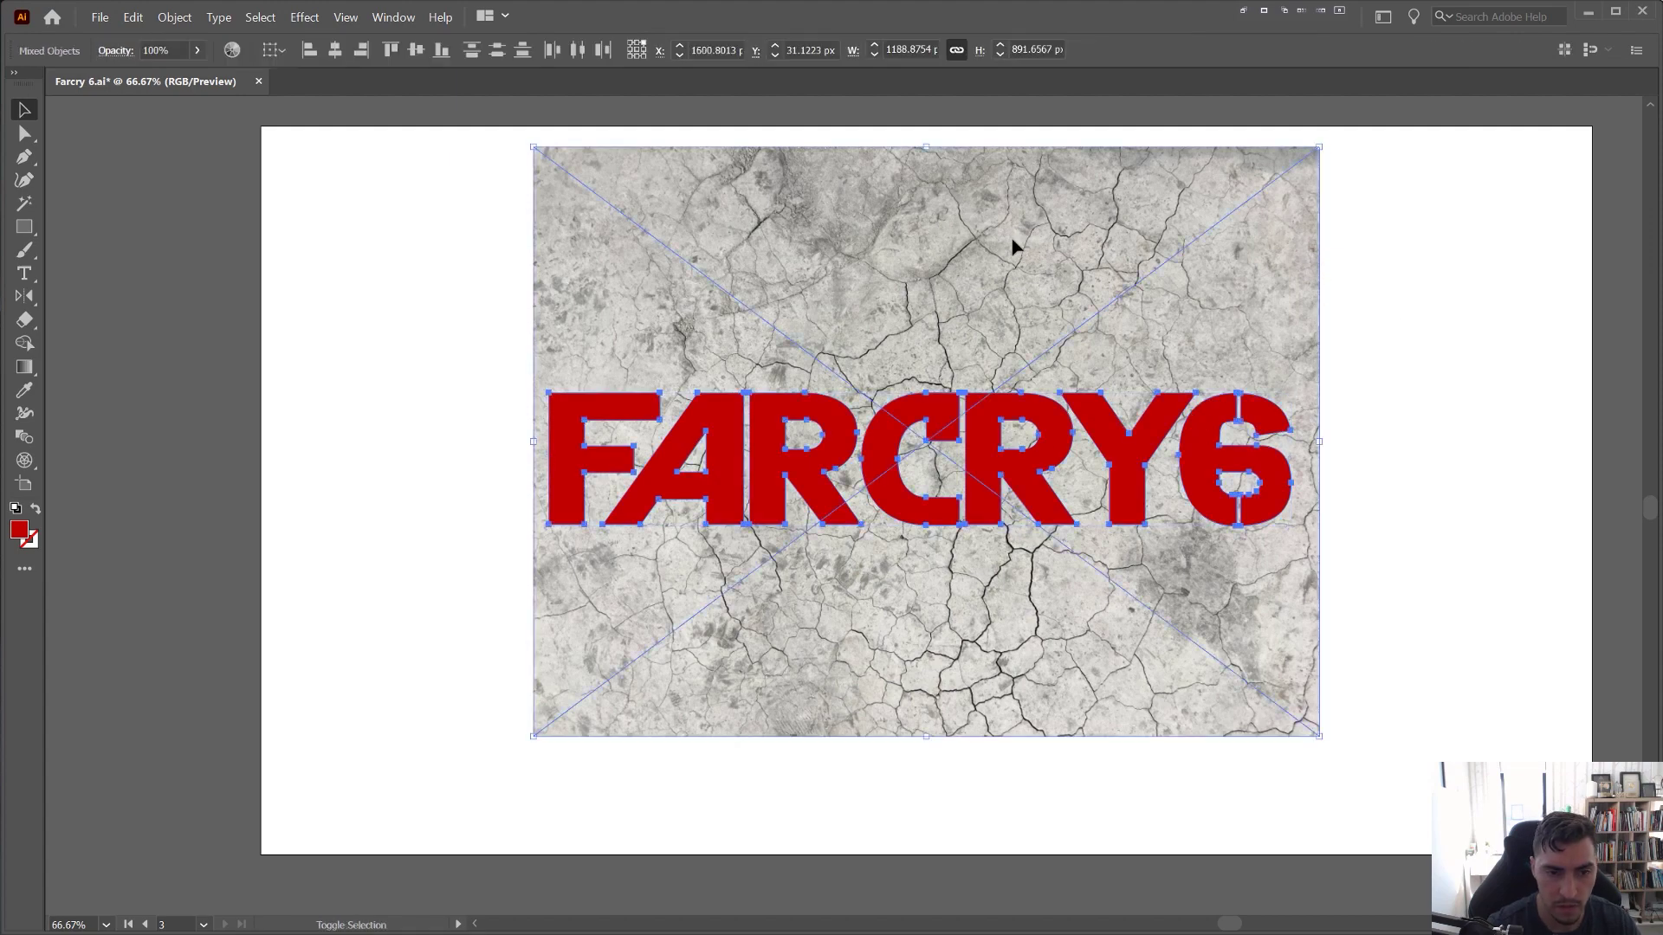
scroll(1083, 246, "up", 1)
scroll(1010, 242, "down", 1)
left_click_drag(1055, 270, 1051, 295)
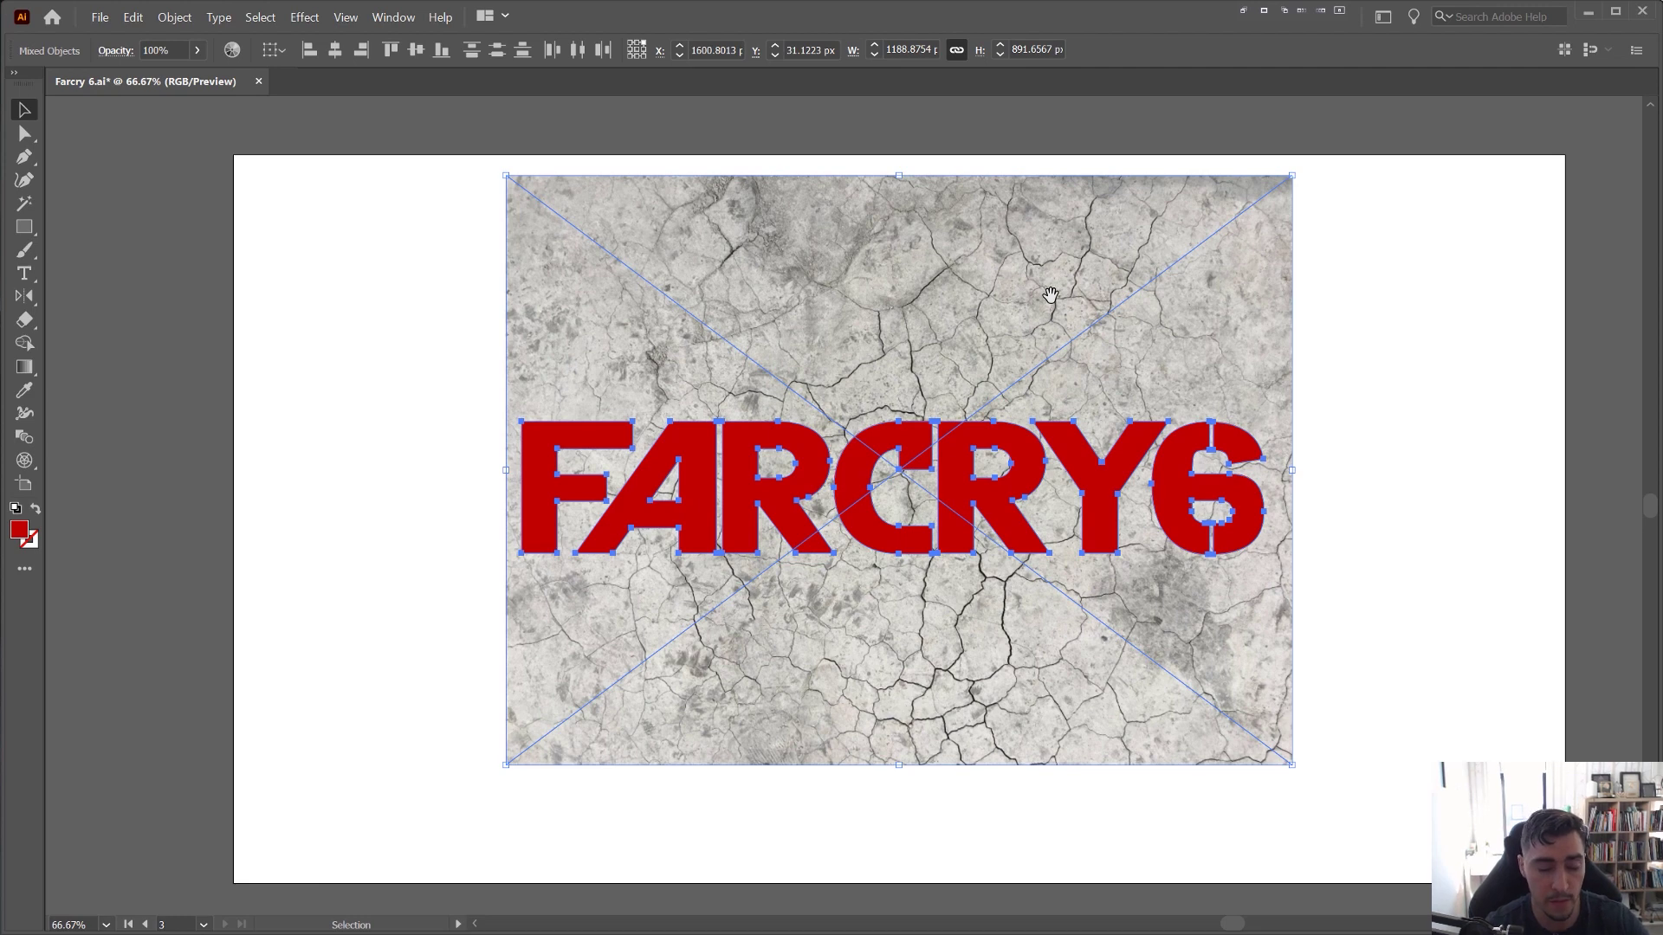
key("ctrl+7")
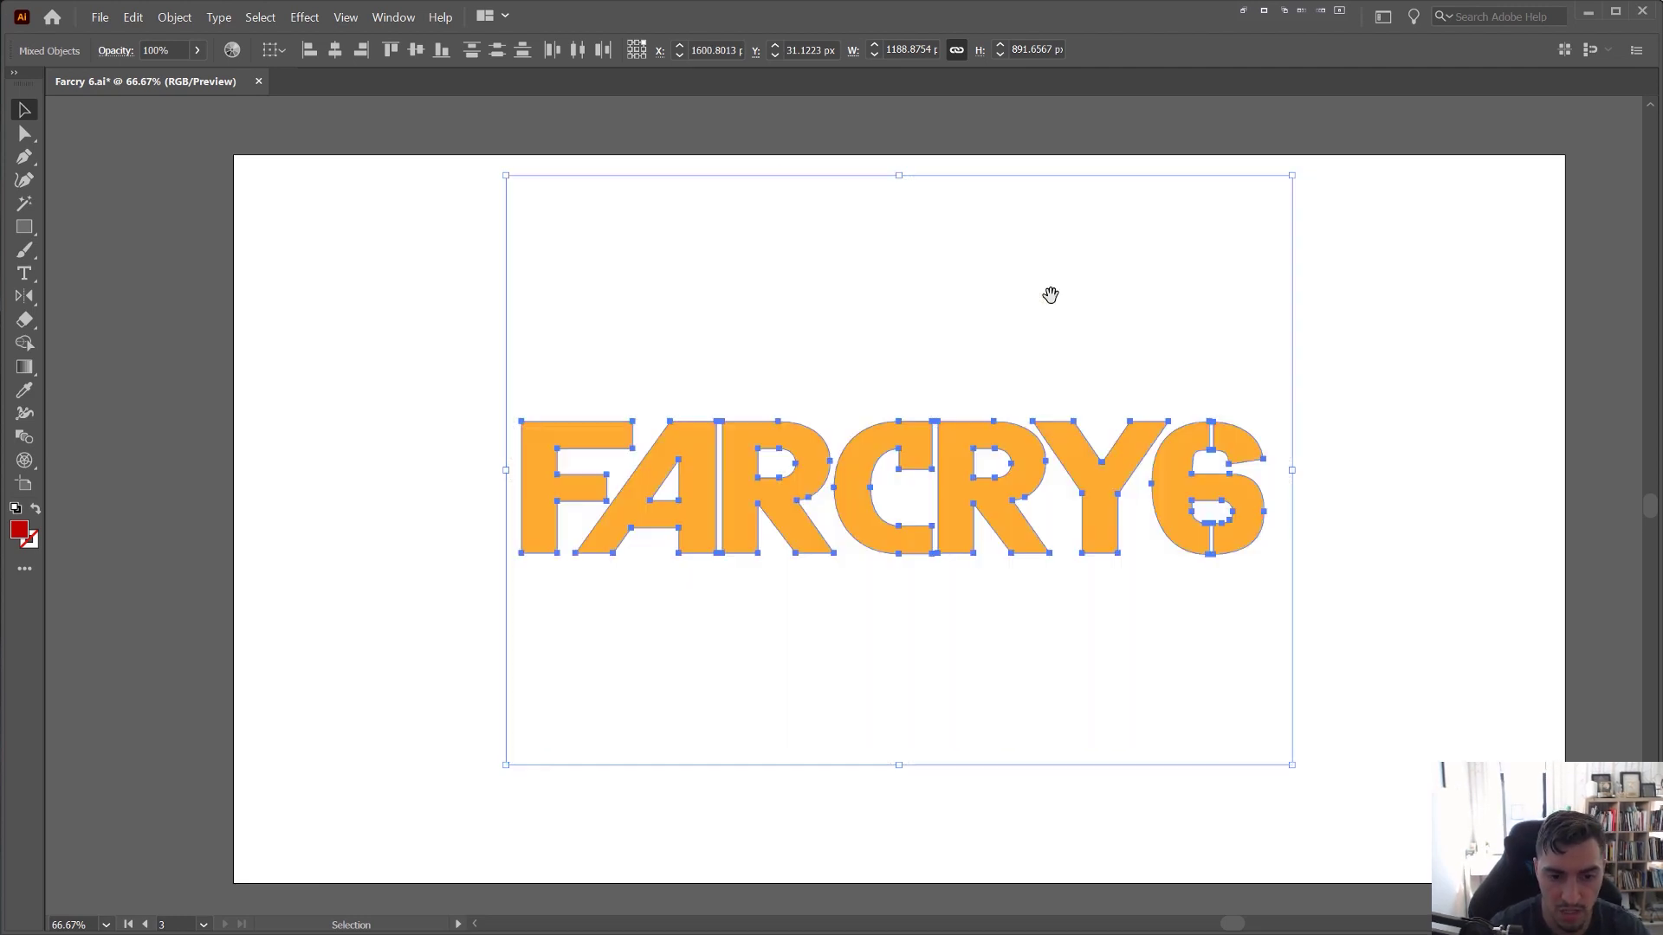
- Try moving the clip group off the orange lettering, and undo both the move and the clipping mask
left_click_drag(1082, 442, 1223, 268)
left_click_drag(1318, 334, 1113, 400)
scroll(1089, 381, "down", 1)
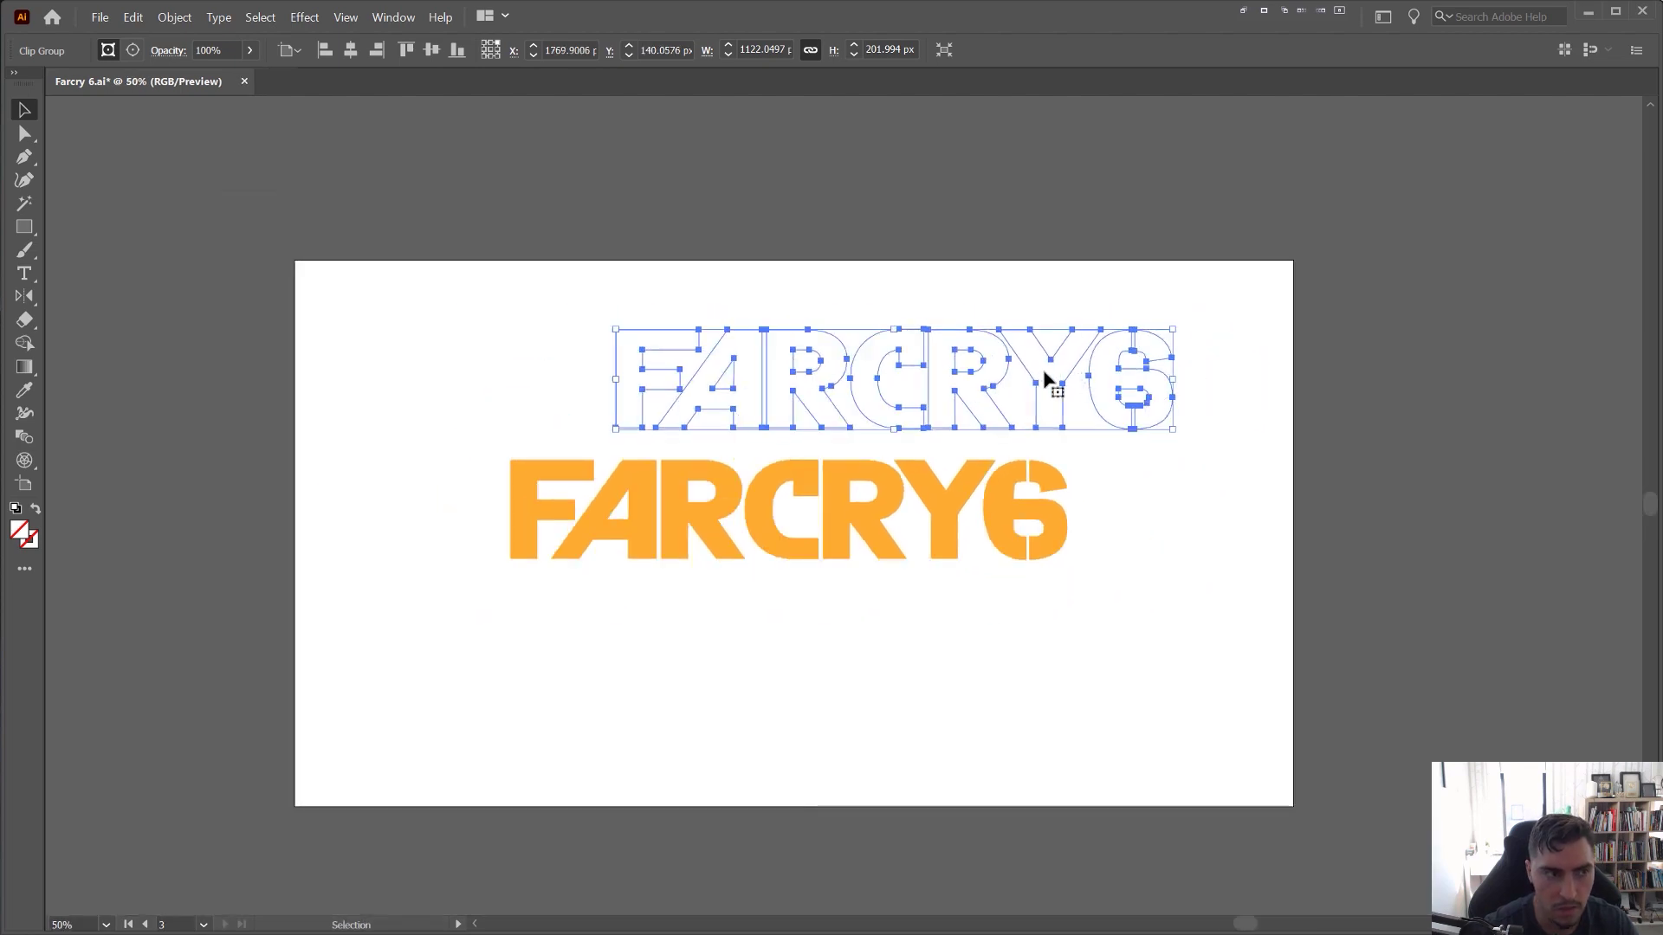
key("ctrl+z")
scroll(828, 476, "up", 2)
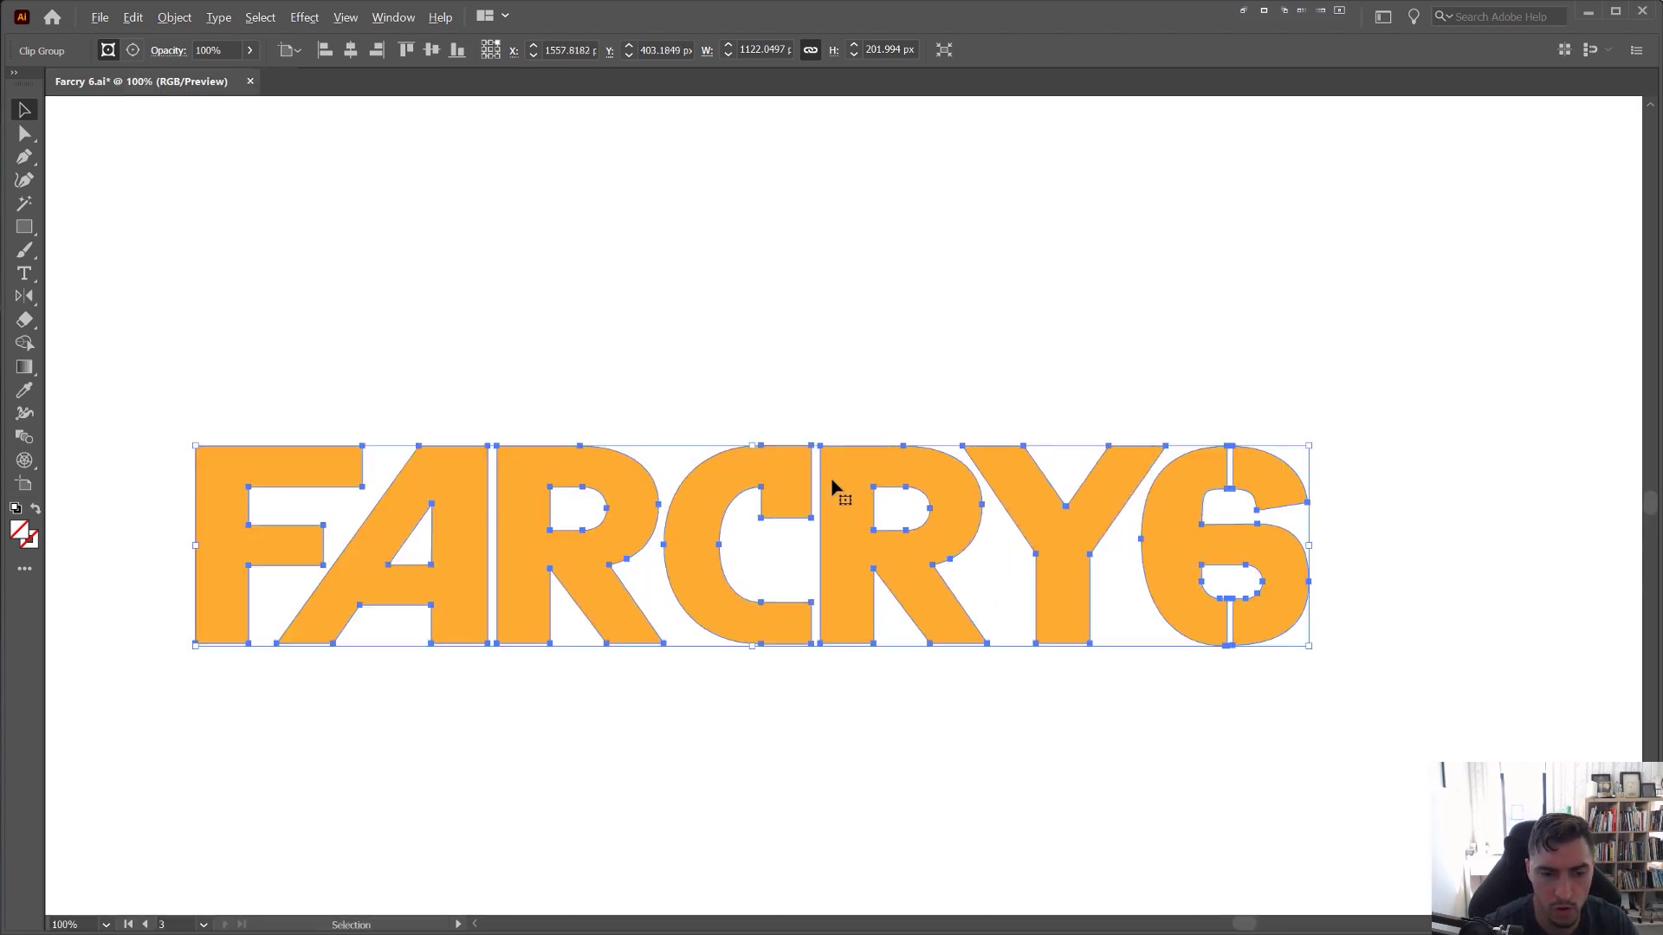
key("ctrl+z")
left_click(1538, 458)
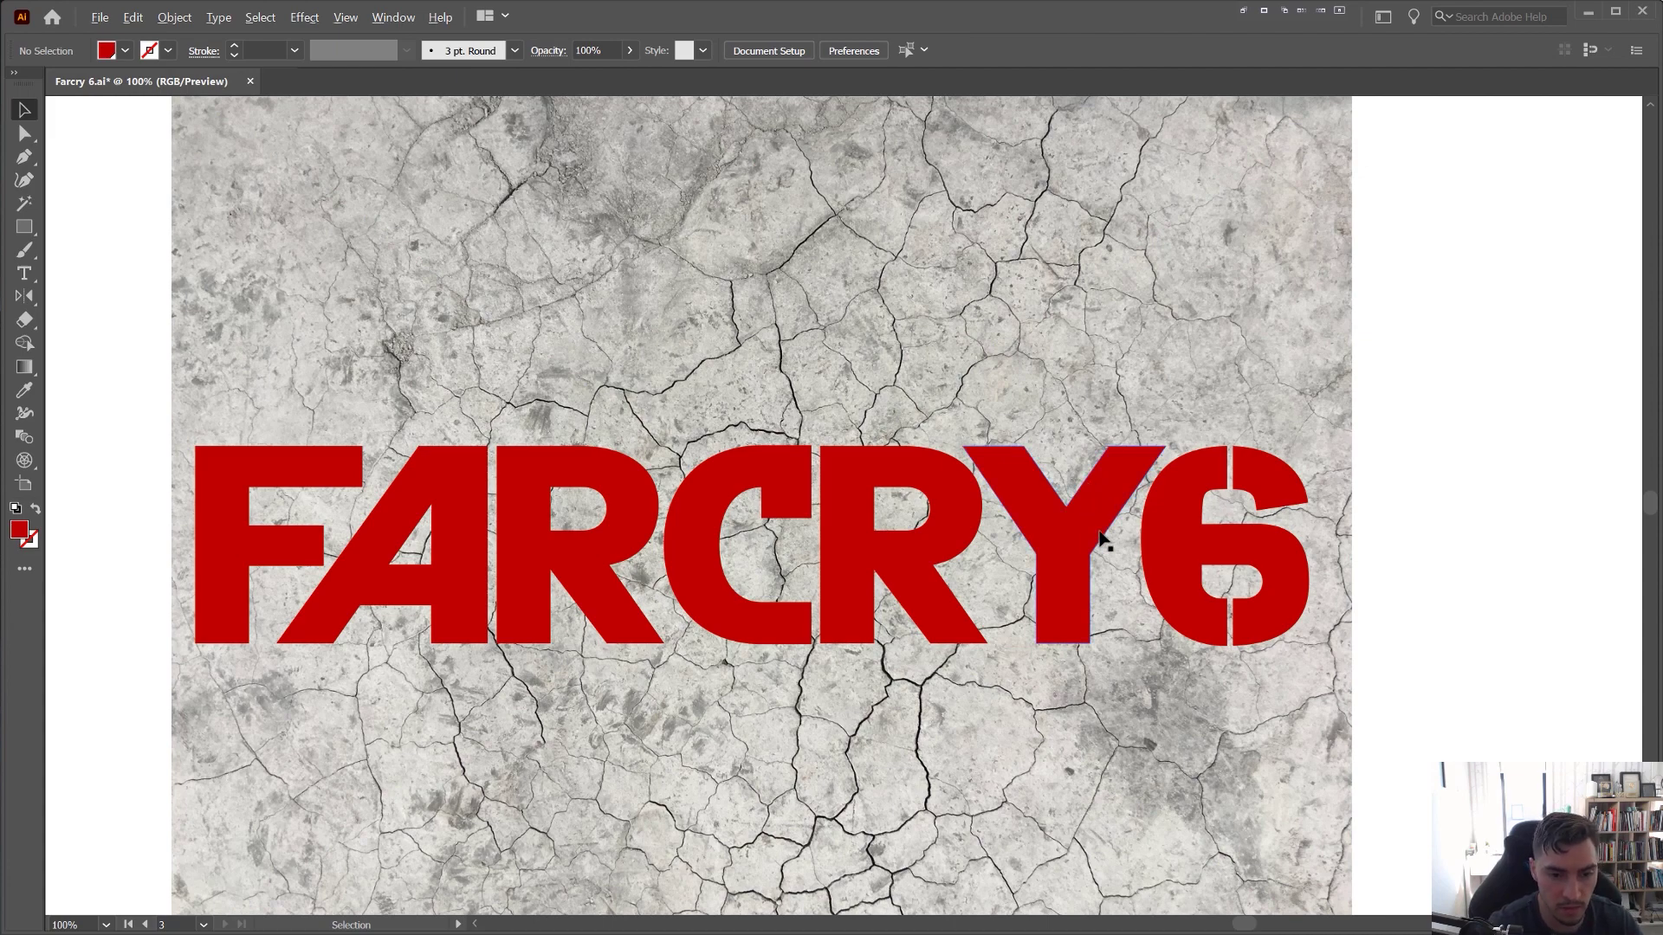
- Try moving the red lettering away from the orange copy beneath, and undo the move
scroll(1102, 531, "down", 1)
scroll(979, 515, "up", 1)
left_click_drag(1106, 504, 1048, 527)
key("ctrl+z")
key("a")
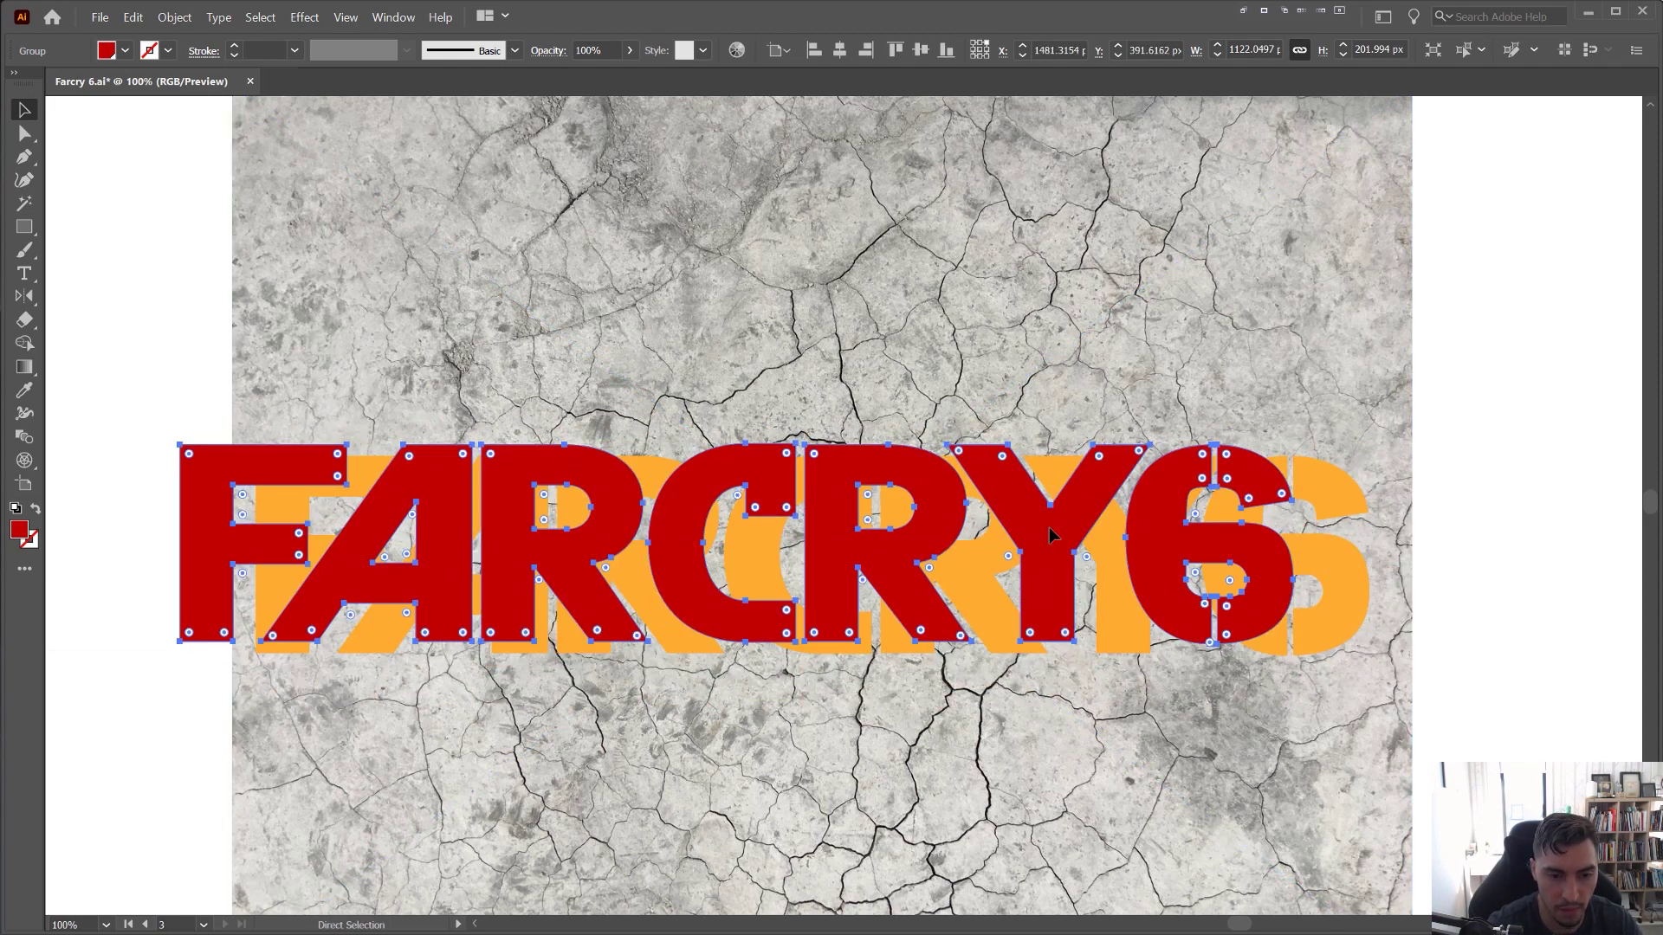
key("ctrl+z")
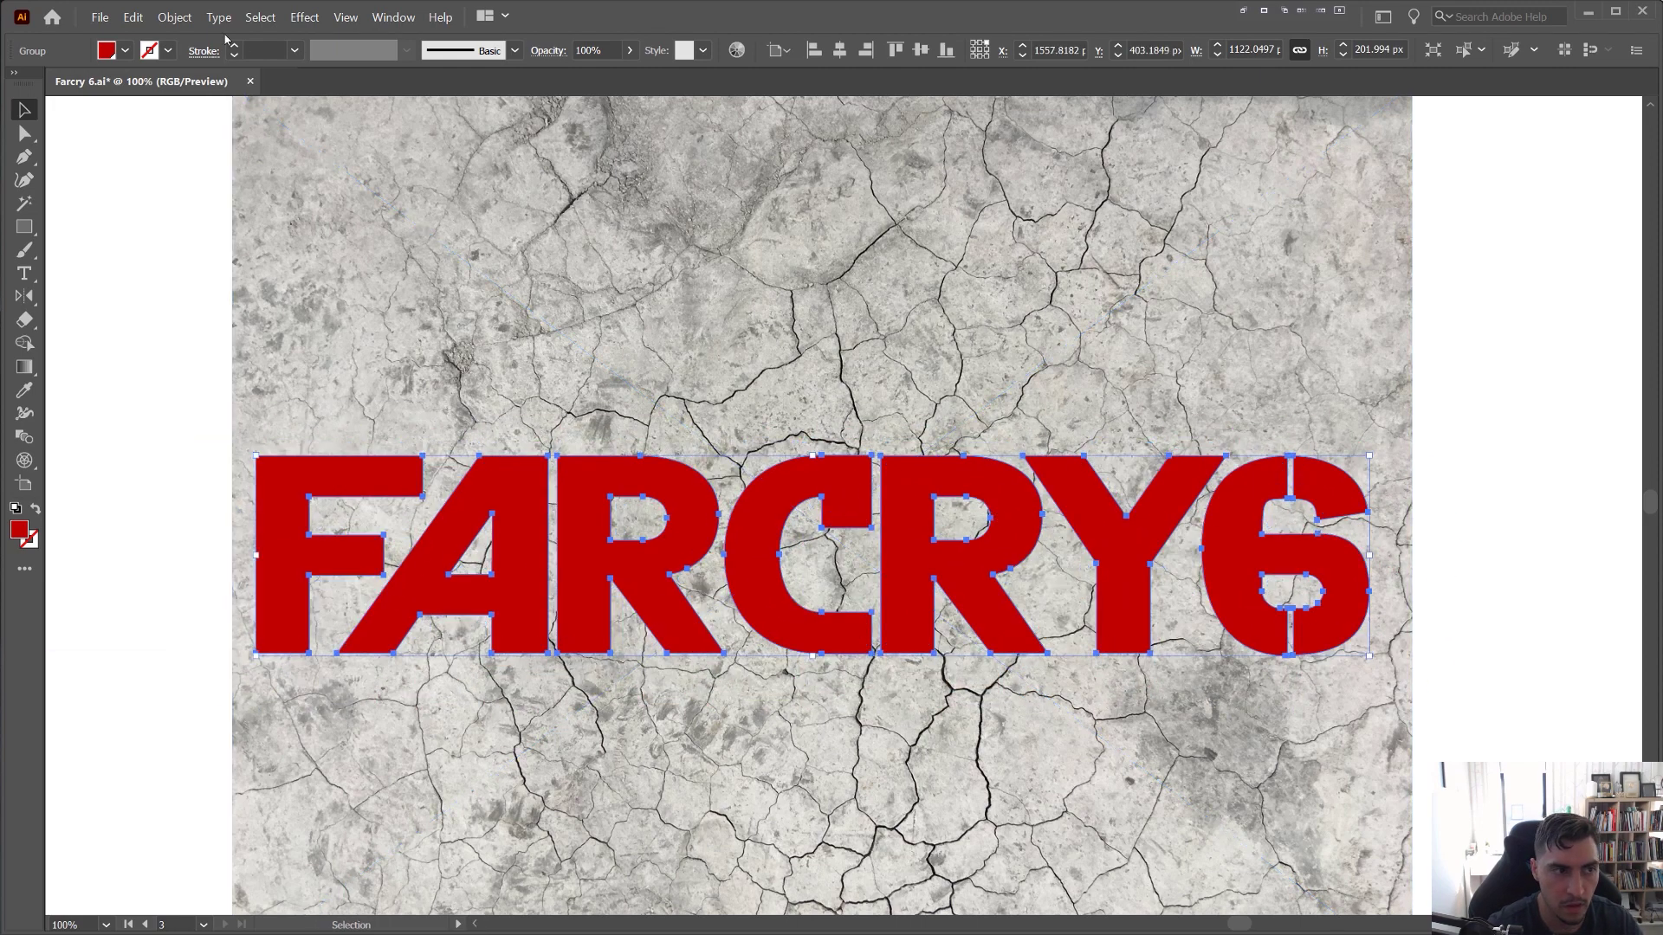
- Turn the red lettering into one compound path, undoing a test move made to check it
left_click(174, 17)
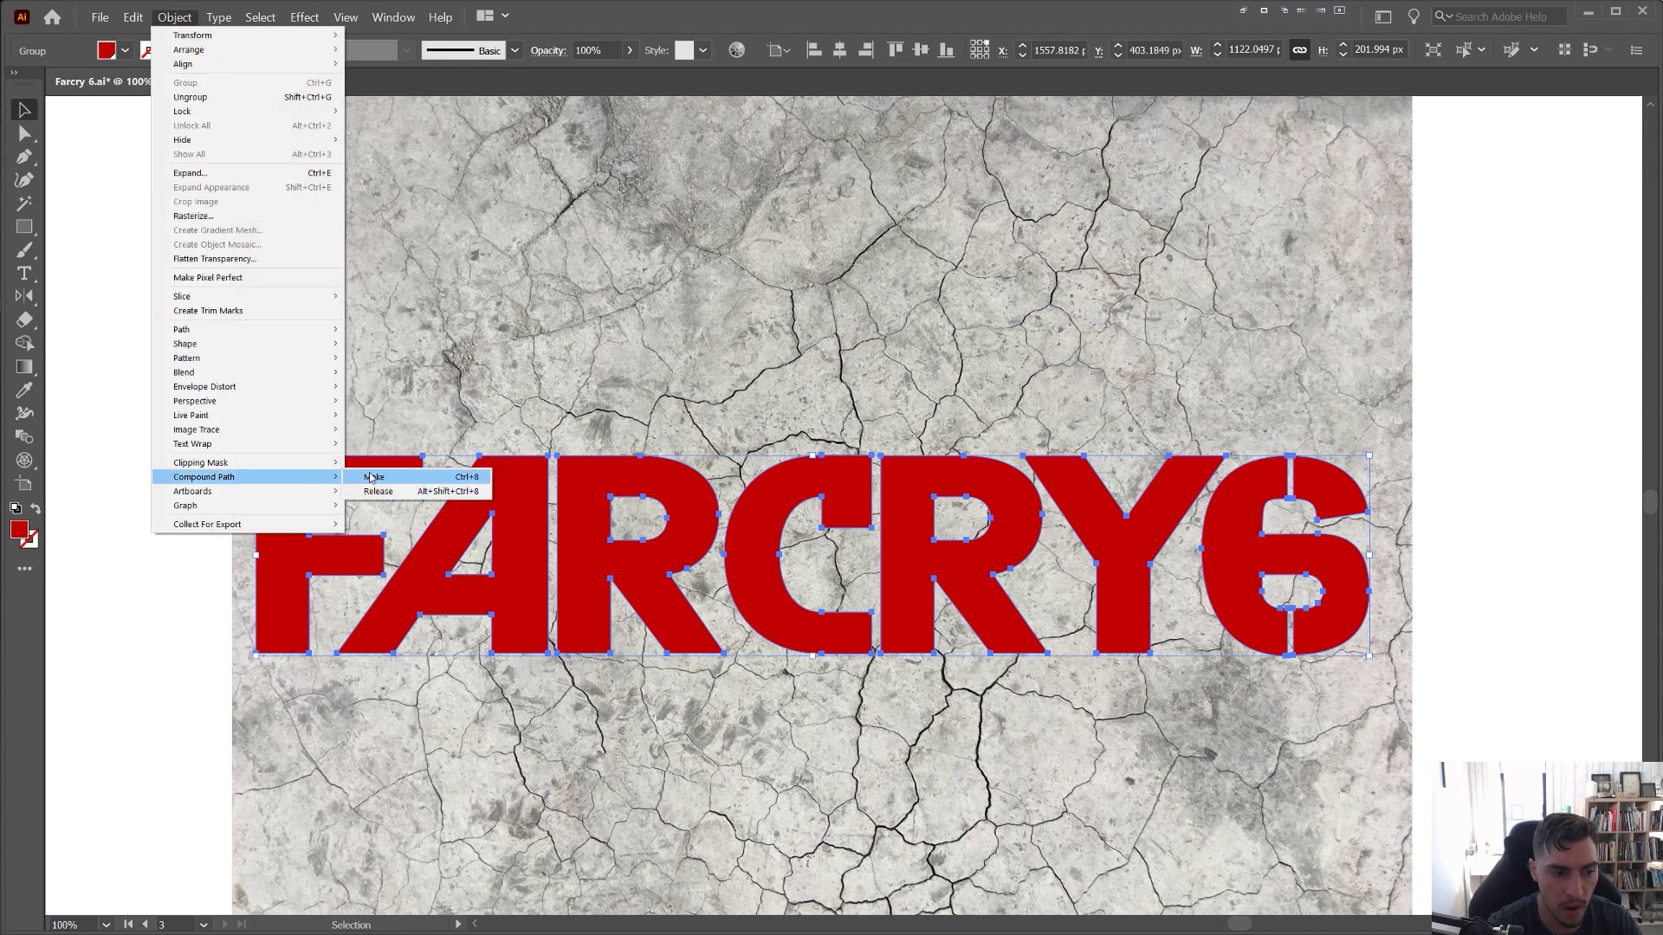
left_click(374, 477)
left_click_drag(860, 500, 908, 561)
key("ctrl+z")
- Add the cracked texture to the selected compound lettering and make a clipping mask from both, undoing any test move
scroll(836, 388, "down", 1)
left_click_drag(839, 379, 786, 419)
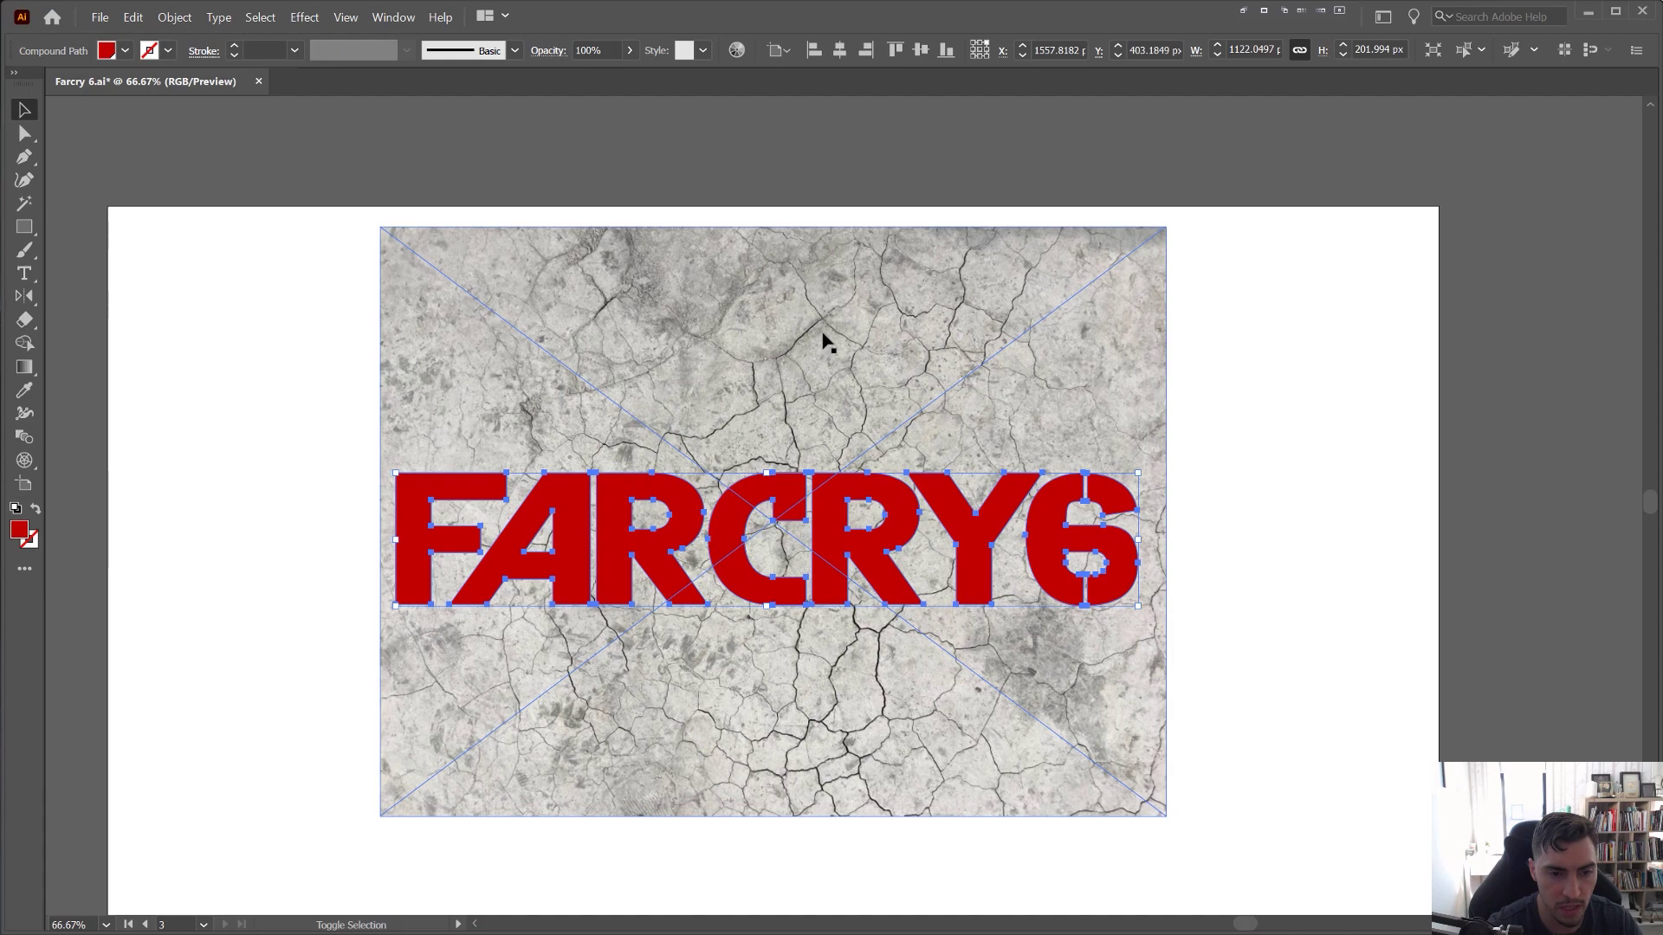
left_click(823, 335, "shift")
left_click_drag(843, 345, 1324, 250)
key("ctrl+z")
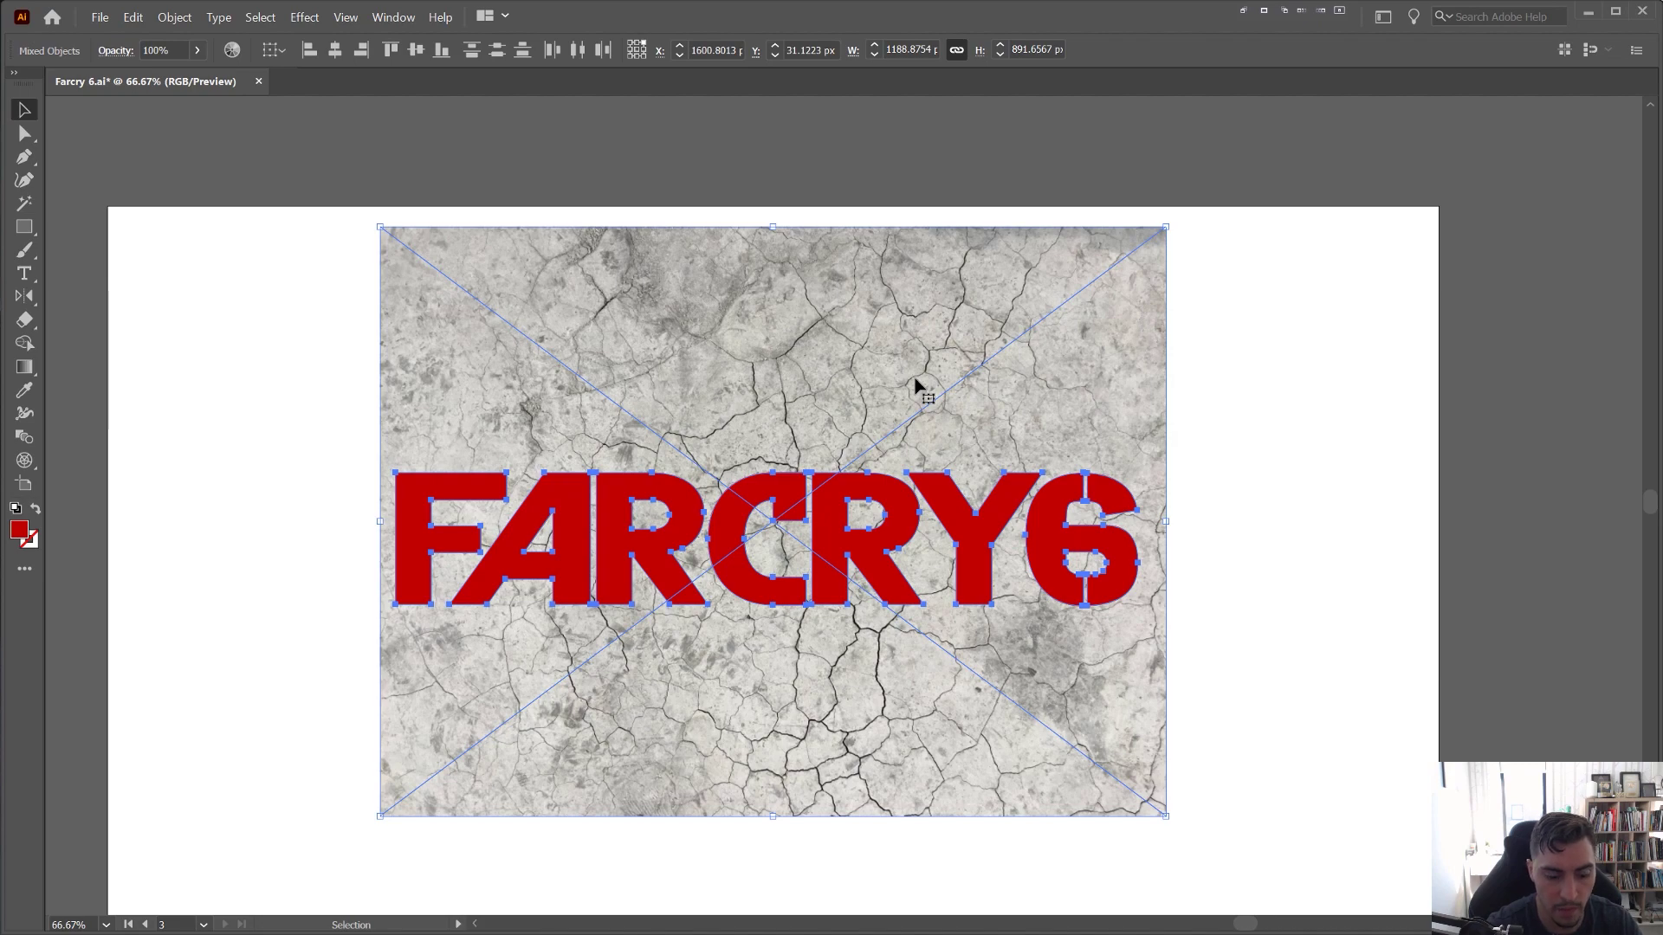
key("ctrl+7")
left_click(916, 385)
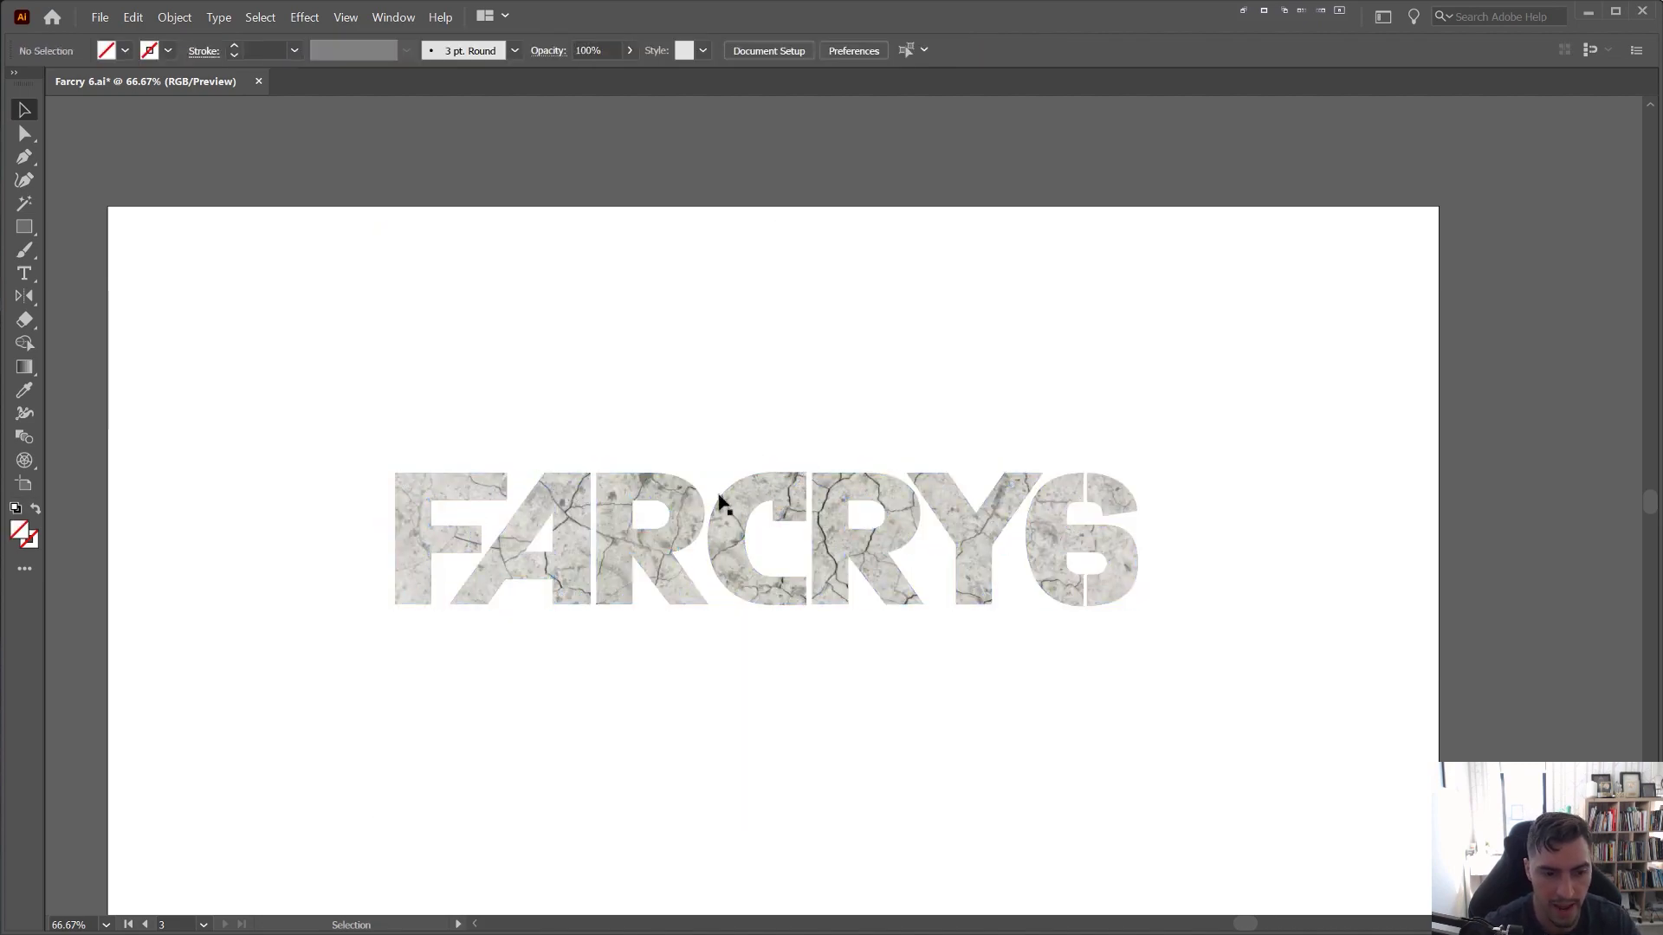
- Try moving the textured clip group away from the orange lettering beneath, and undo each move
scroll(719, 494, "up", 2)
scroll(792, 512, "down", 2)
left_click_drag(816, 509, 836, 507)
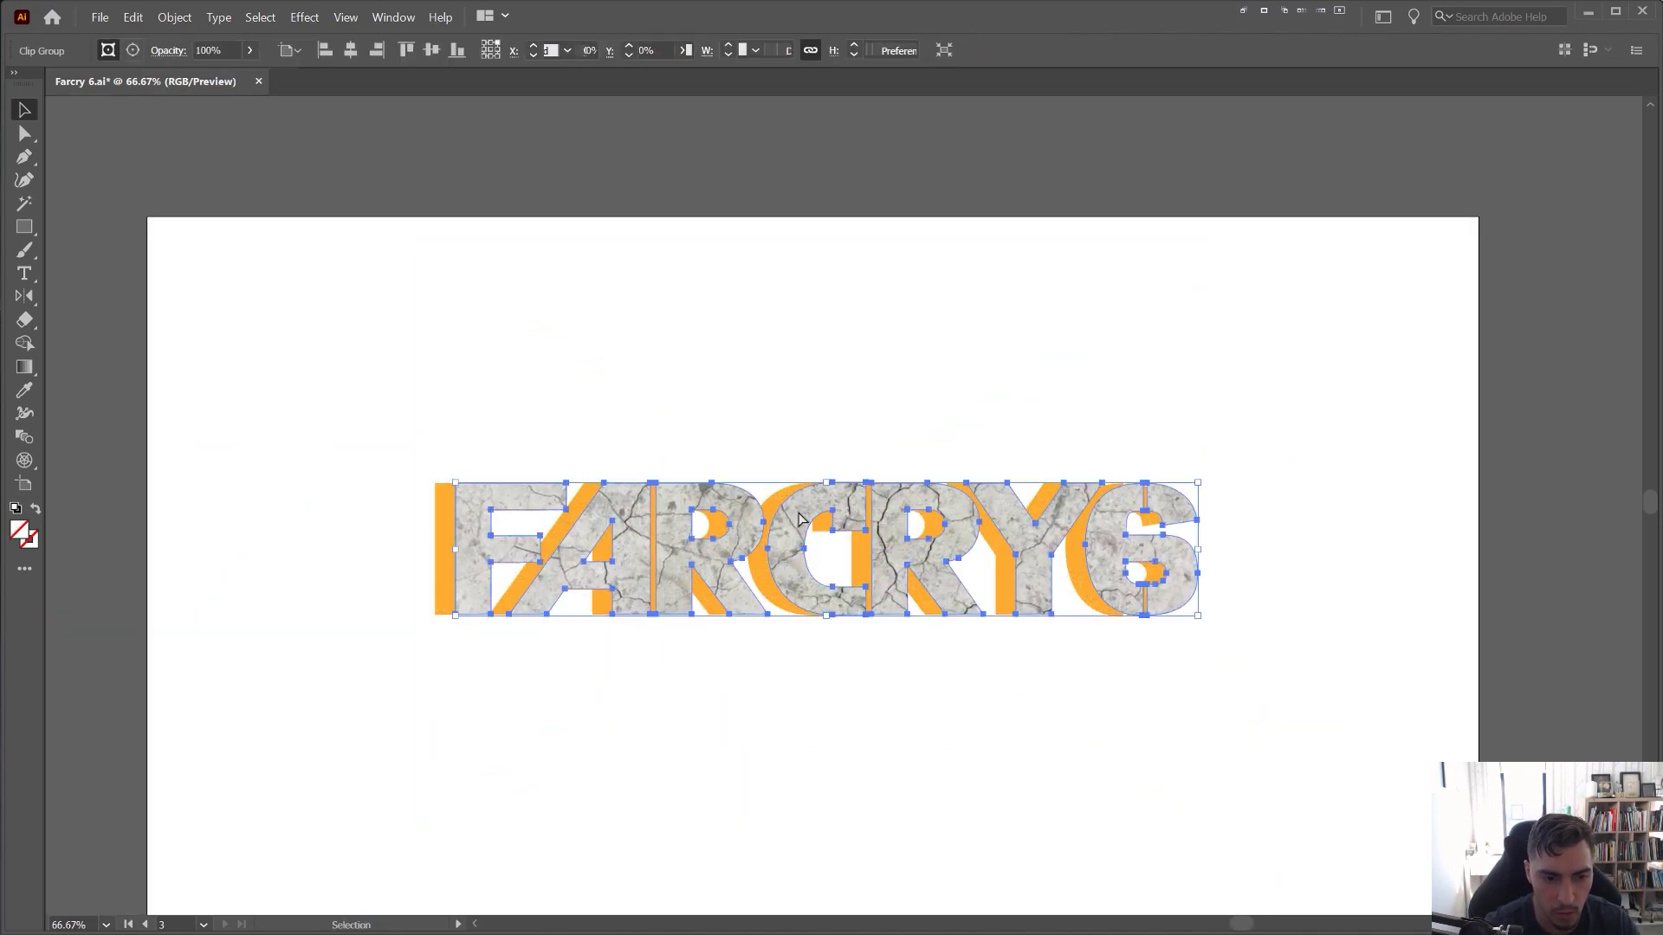
key("ctrl+z")
scroll(673, 547, "up", 2)
left_click_drag(675, 437, 783, 371)
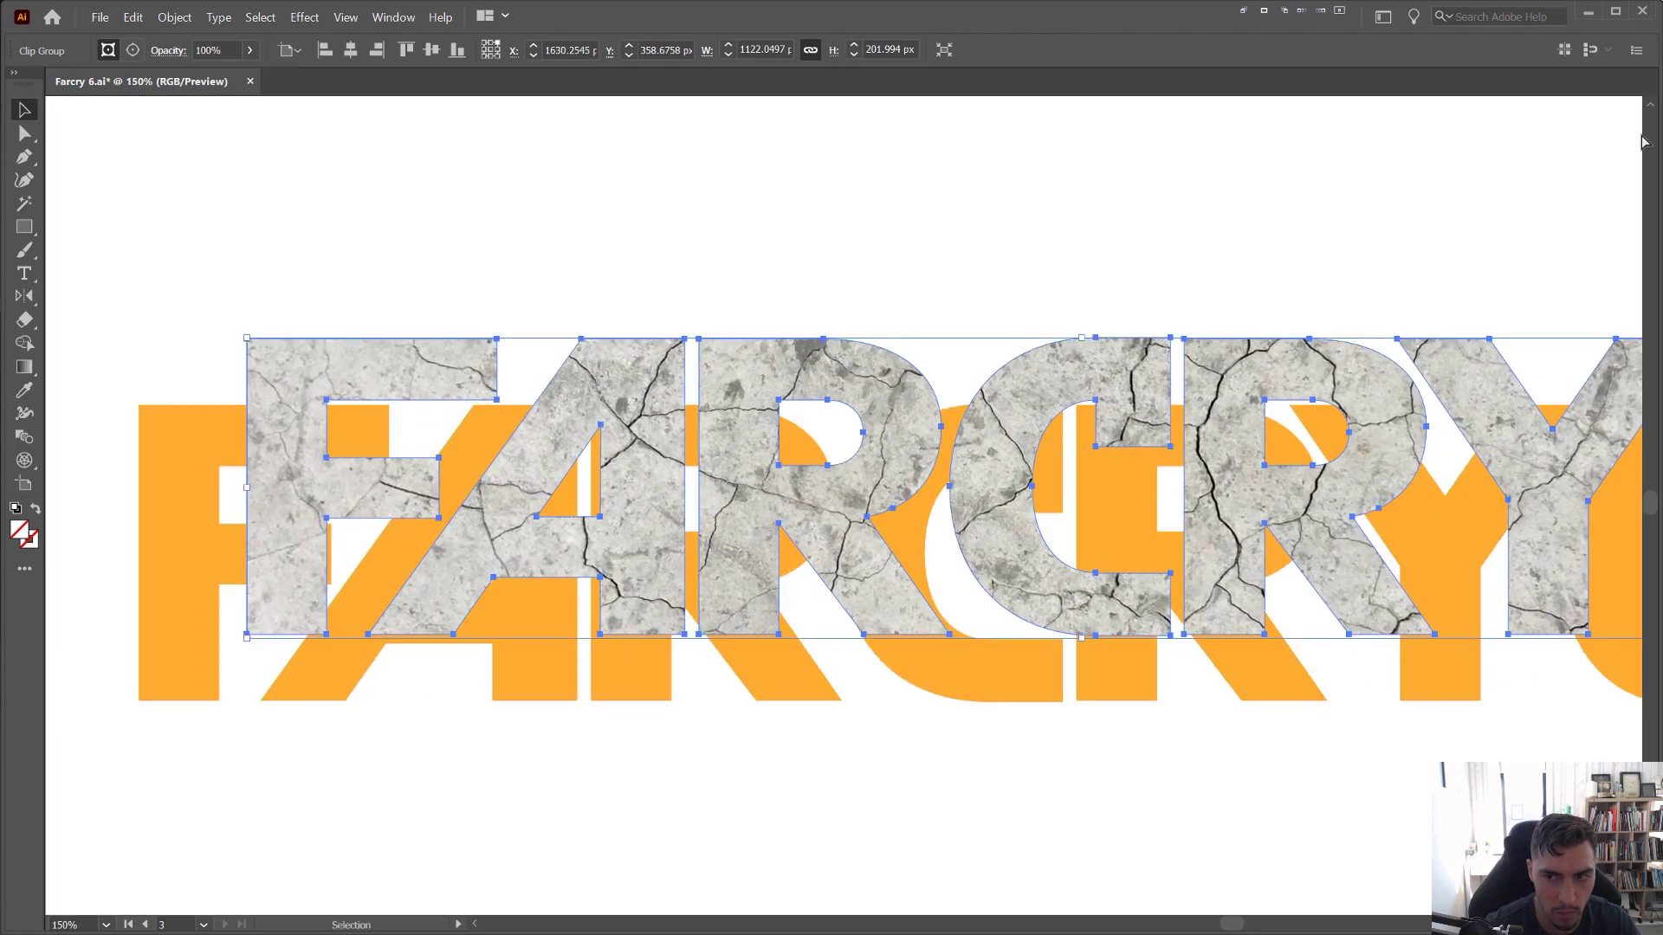
key("ctrl+z")
- Set the textured clip group's blend mode to Multiply and its opacity to 50%
left_click(1662, 164)
left_click_drag(1662, 149, 1059, 172)
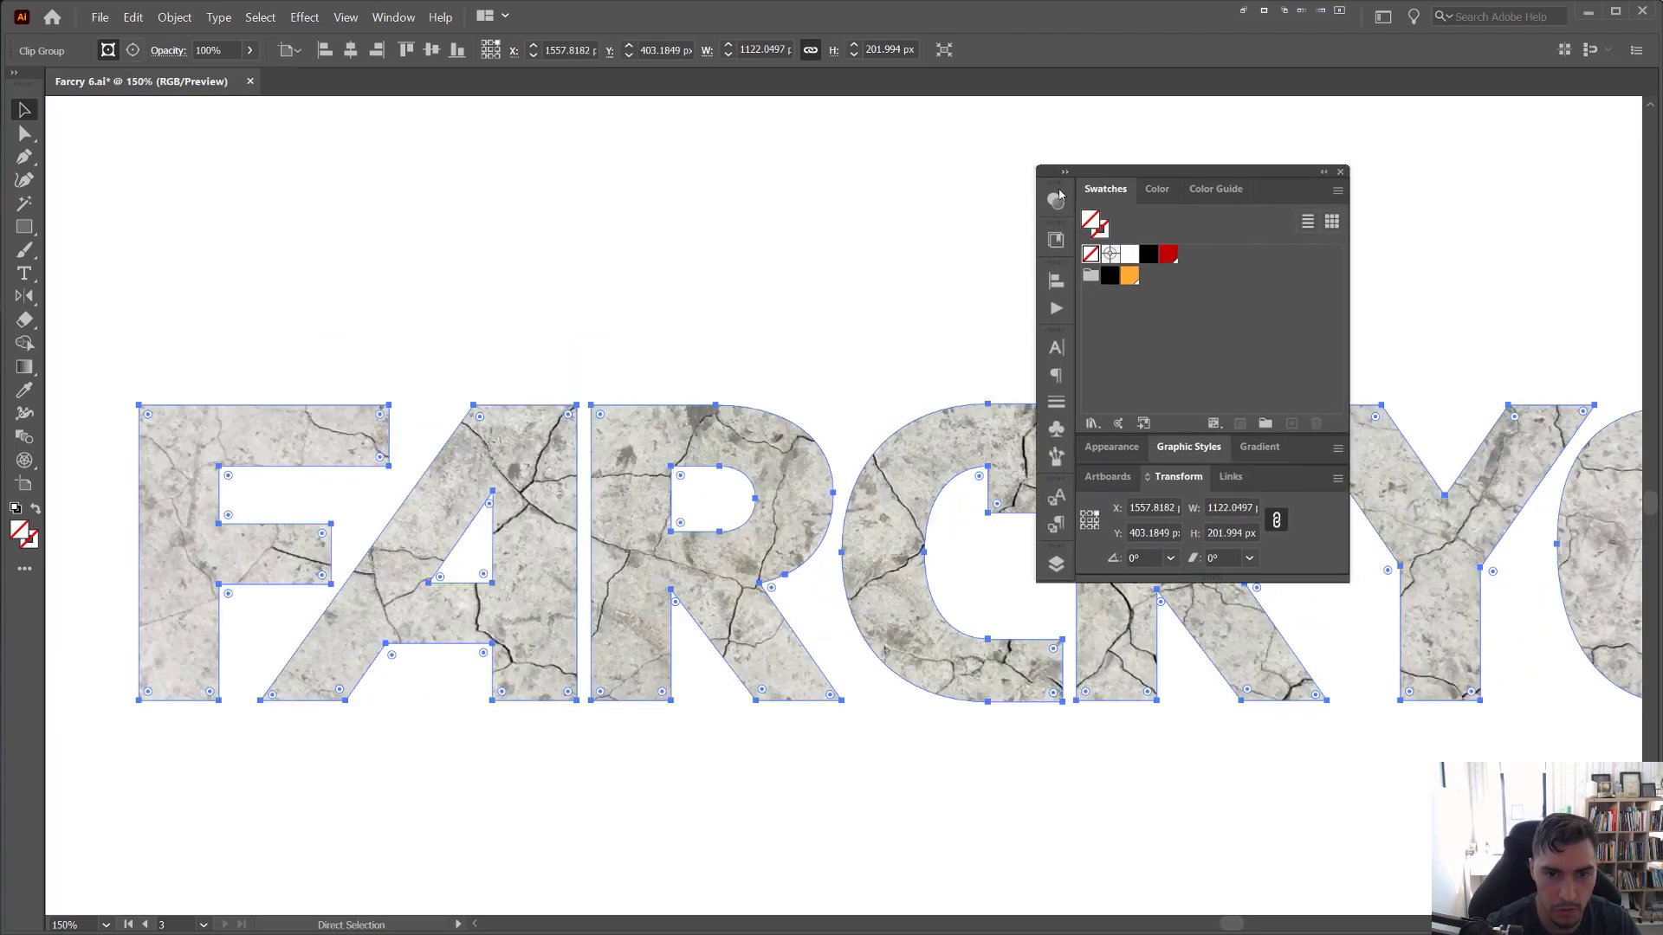
left_click(1057, 199)
left_click(860, 220)
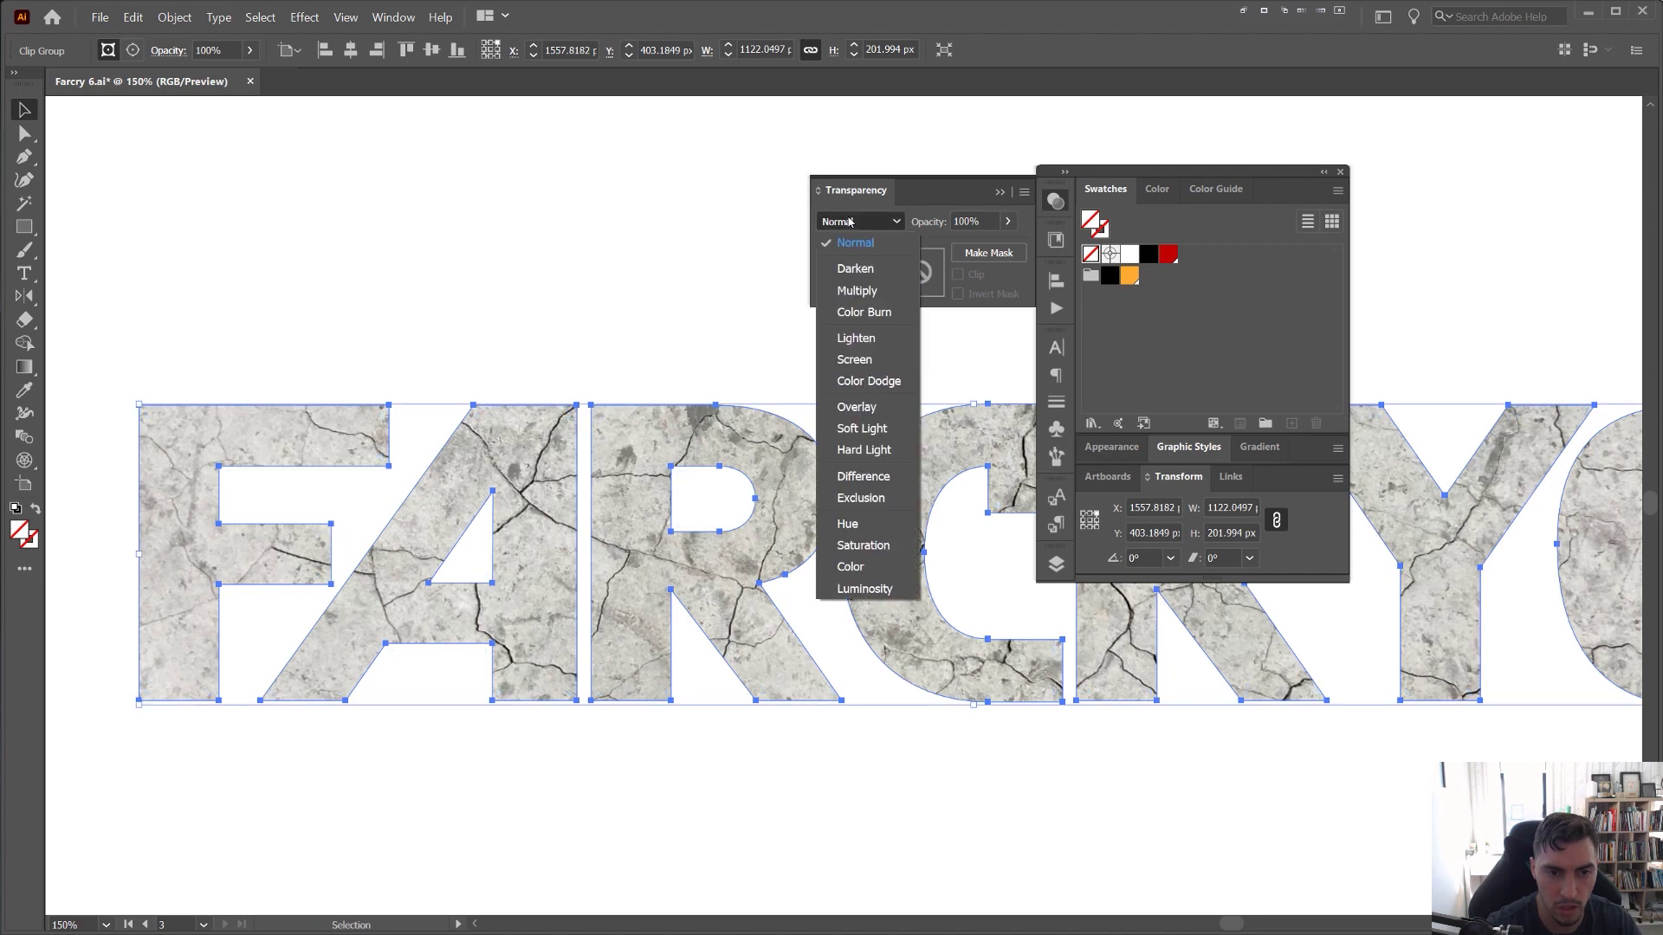
left_click(847, 290)
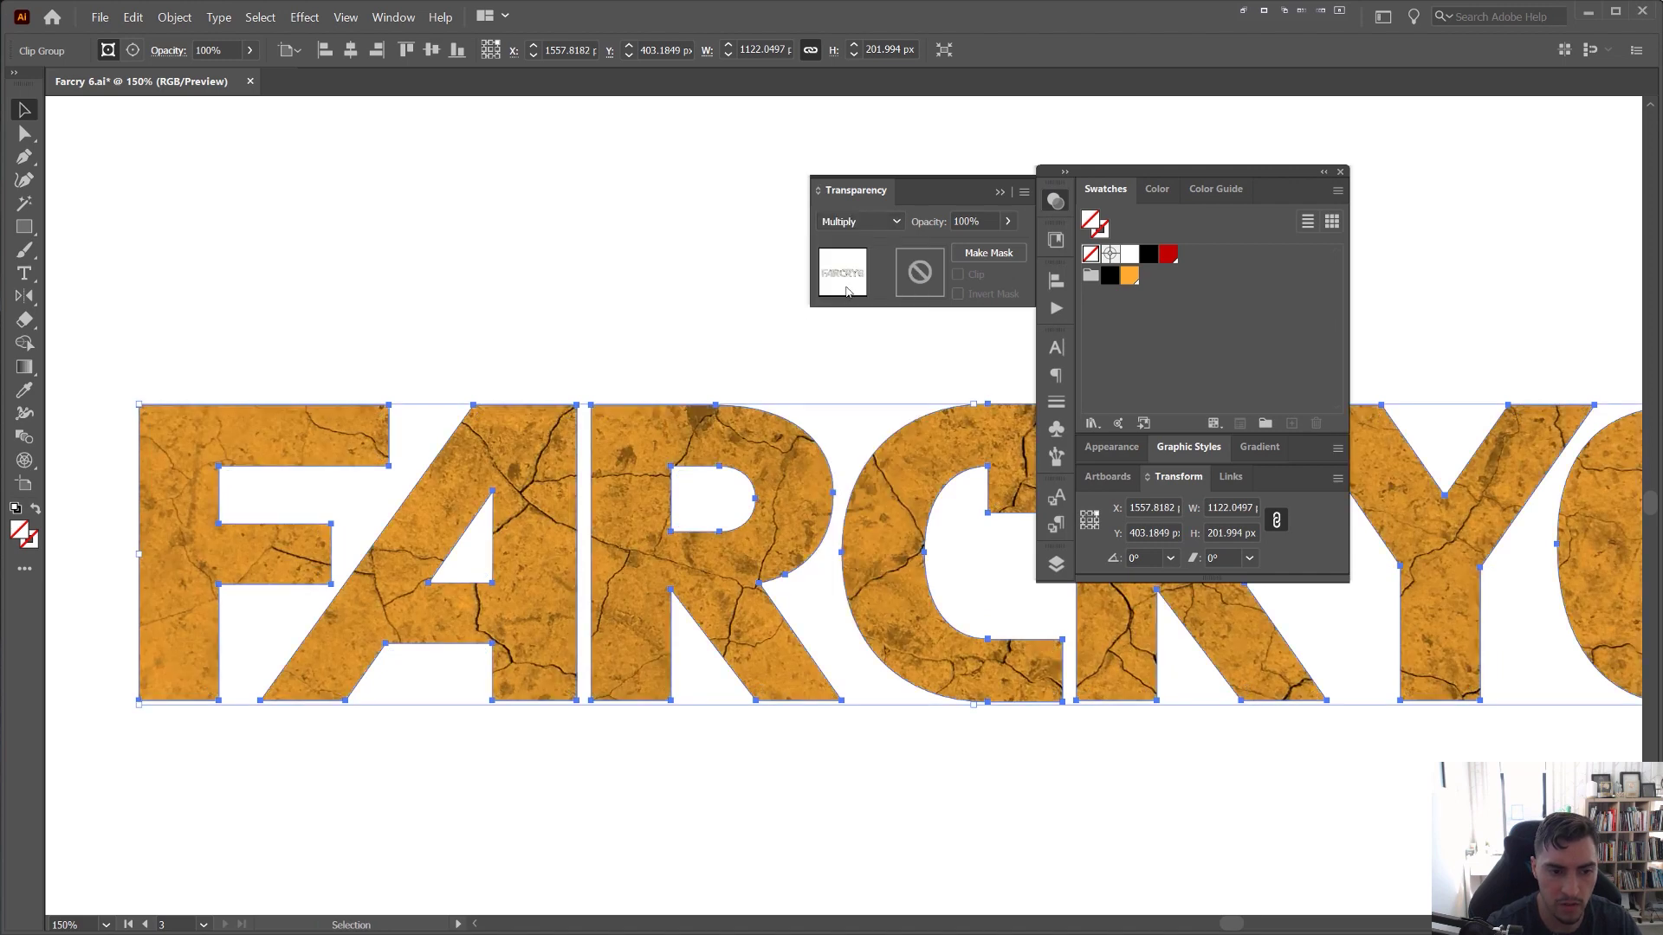
left_click(974, 223)
type("50")
key("Return")
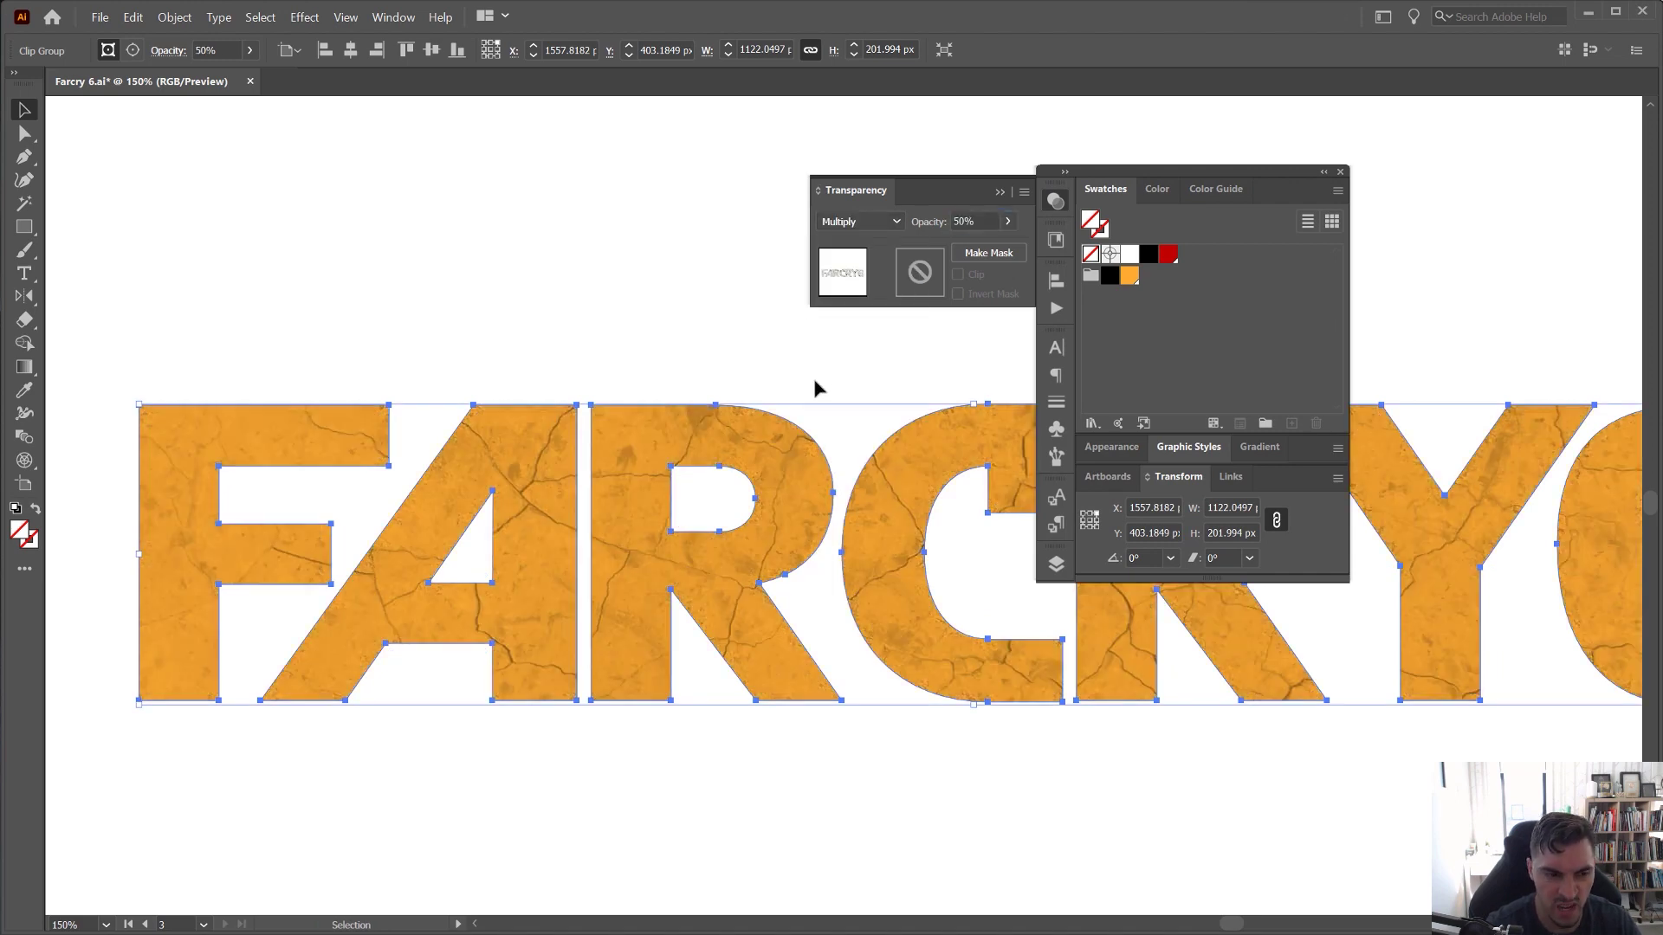
scroll(814, 380, "down", 3)
left_click_drag(1150, 172, 1432, 163)
scroll(920, 435, "up", 2)
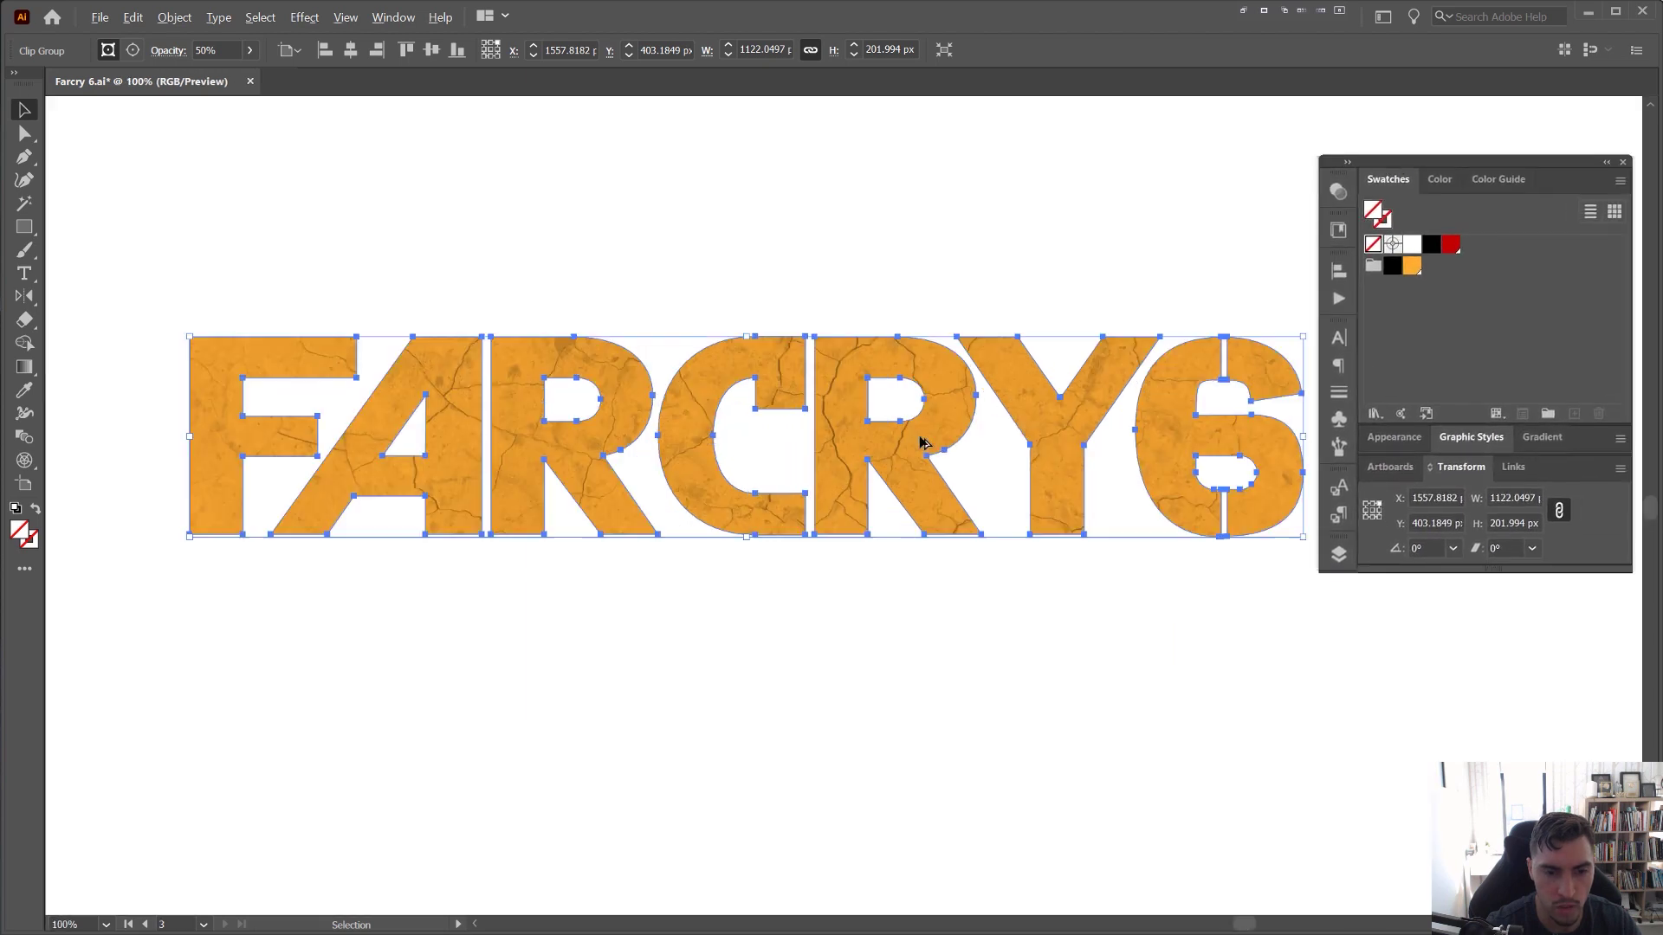
left_click(818, 300)
- Group the orange lettering together with its cracked texture overlay
scroll(837, 377, "down", 3)
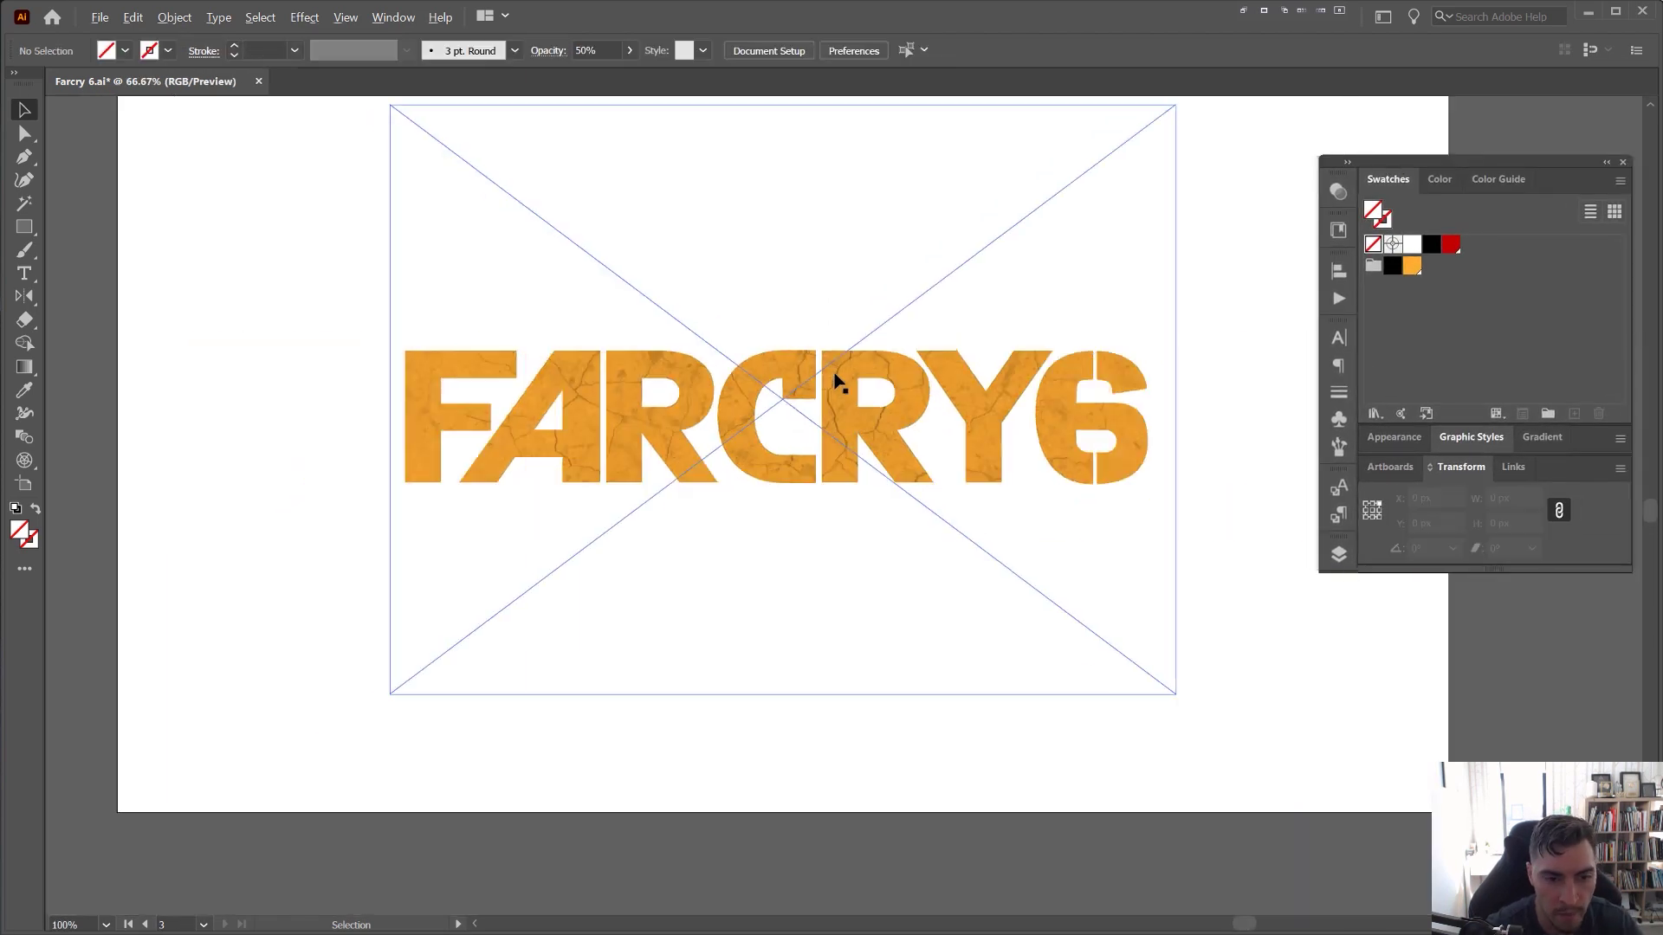
left_click_drag(1105, 295, 533, 498)
left_click(589, 500)
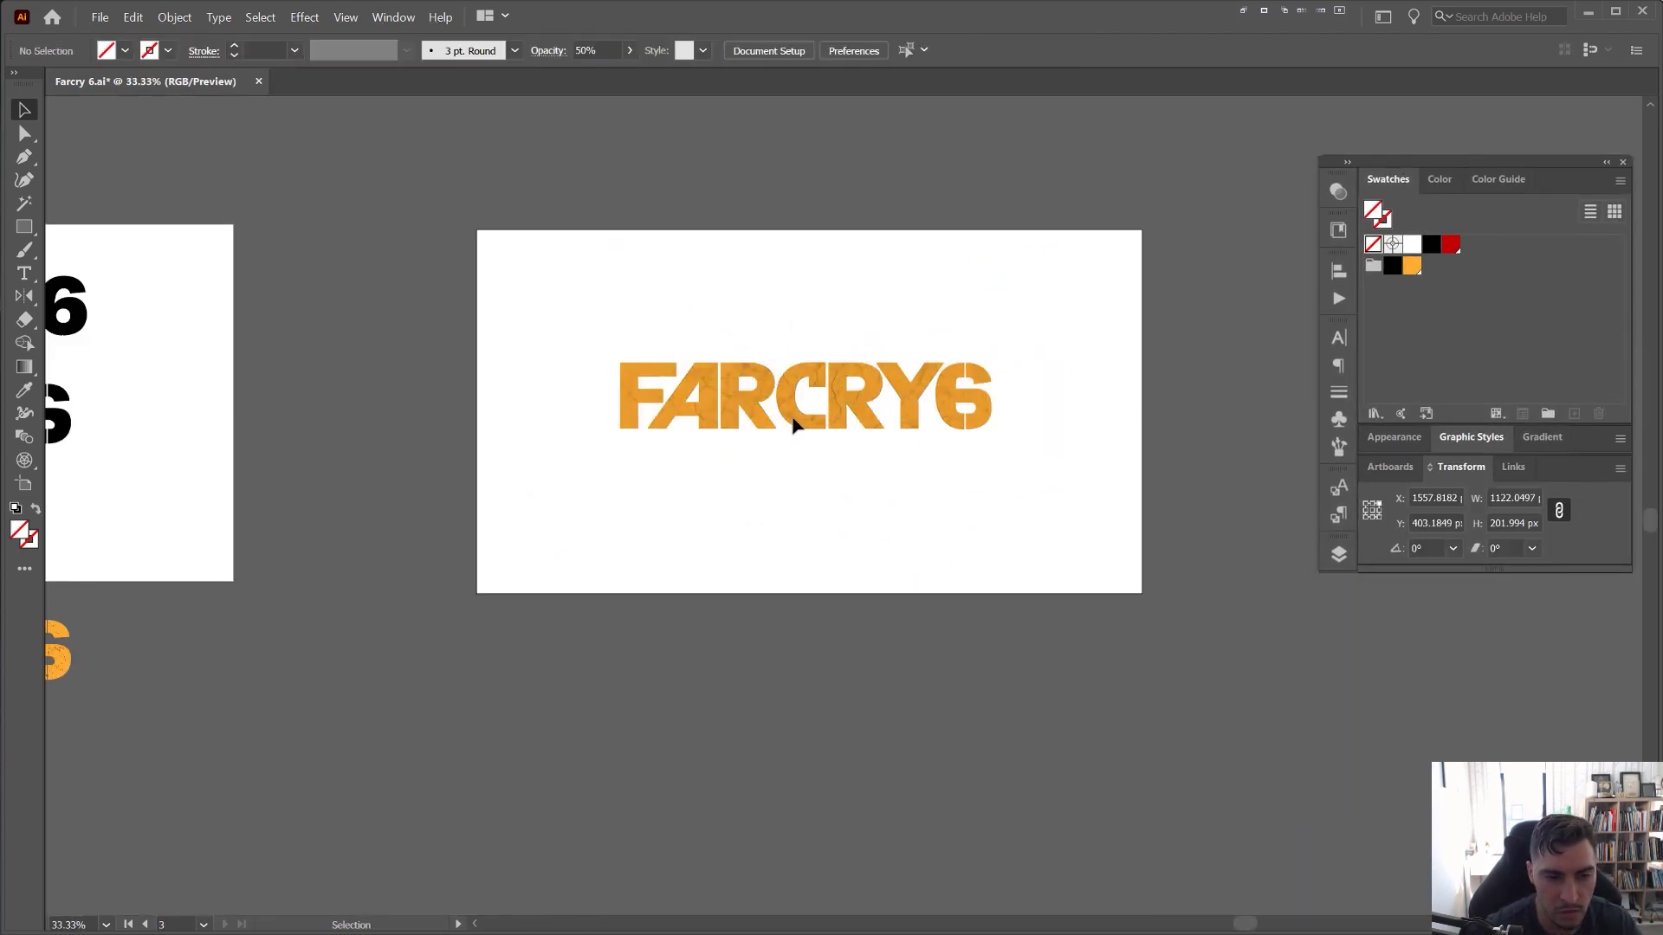
left_click_drag(942, 346, 589, 504)
key("ctrl+g")
left_click(798, 542)
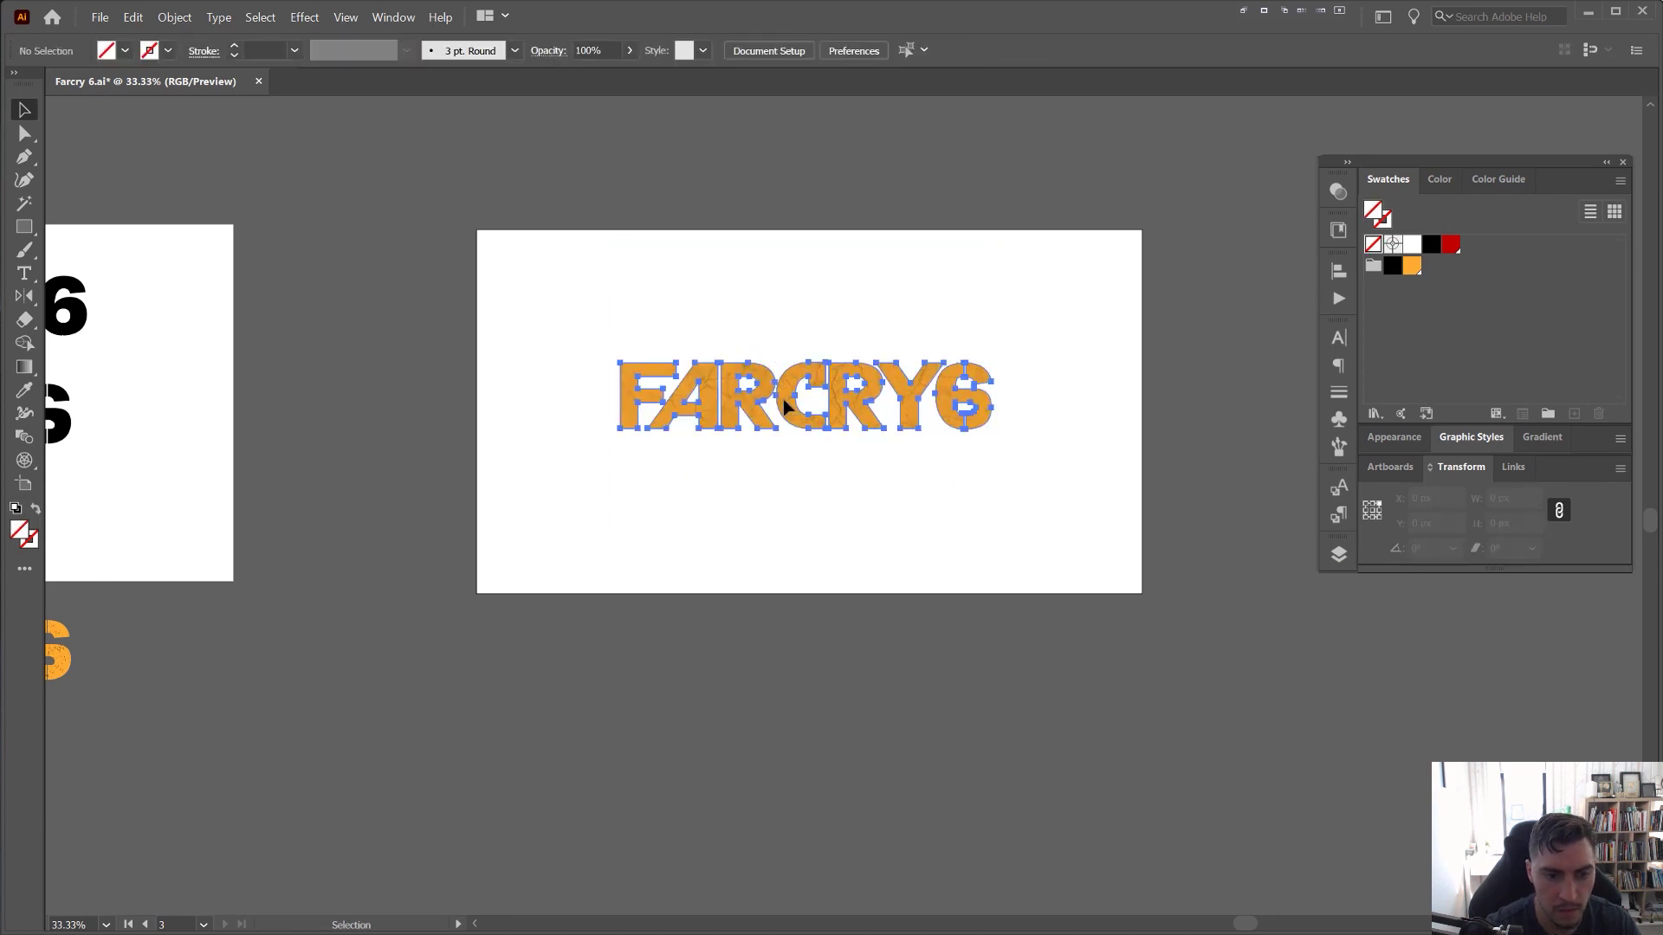
- Copy the grouped lettering onto the red smoke artboard, enlarged proportionally to about 1255 px wide and placed near the centre
left_click(784, 407)
key("ctrl+c")
left_click_drag(794, 437, 978, 26)
scroll(945, 532, "down", 2)
left_click(597, 647)
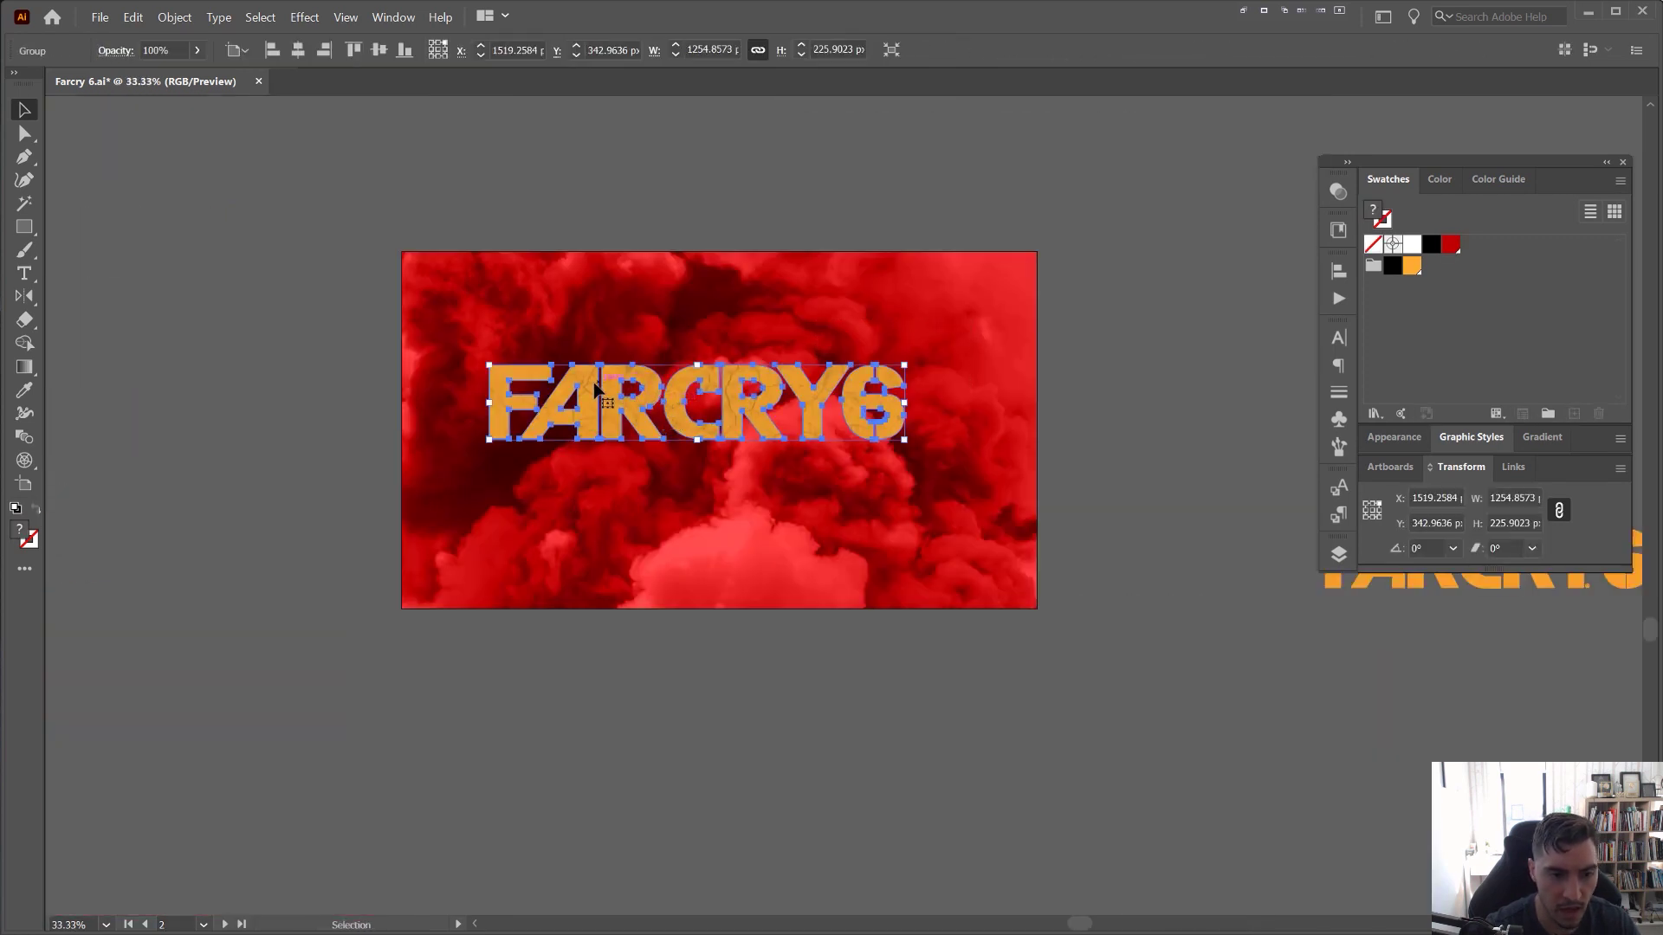
left_click_drag(596, 391, 624, 421)
left_click(716, 294)
- Hide the workspace panels and examine the textured logo against the red smoke background
scroll(866, 278, "up", 1)
left_click_drag(865, 259, 928, 220)
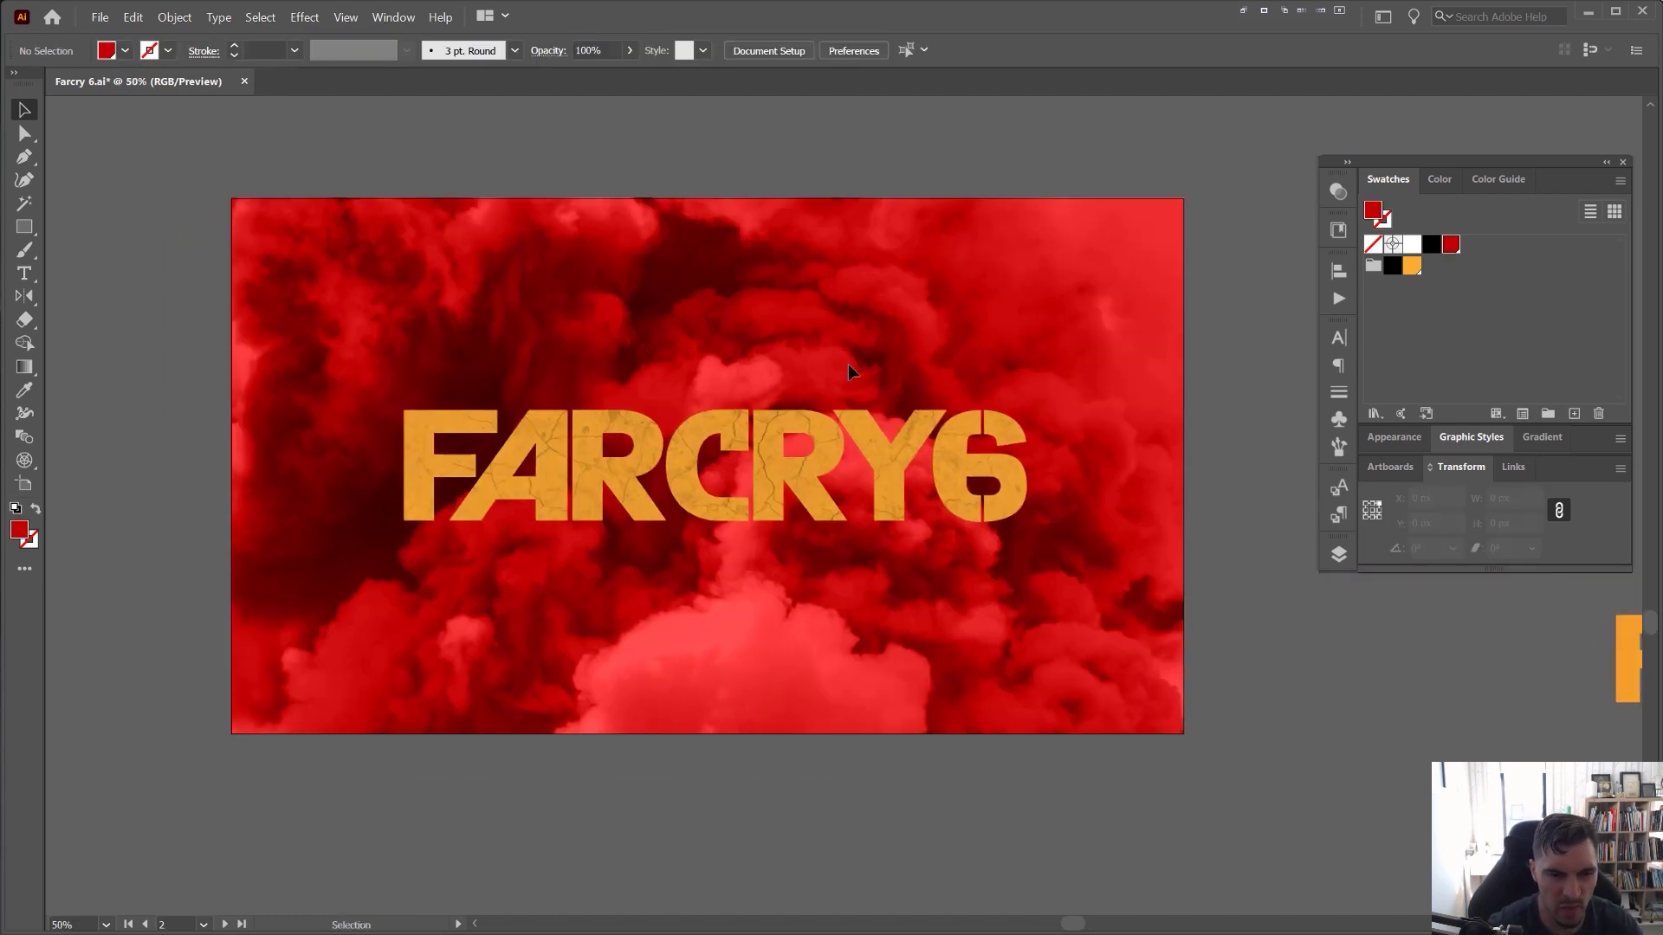
scroll(1114, 639, "down", 1)
left_click_drag(1093, 642, 1128, 574)
scroll(1167, 534, "up", 1)
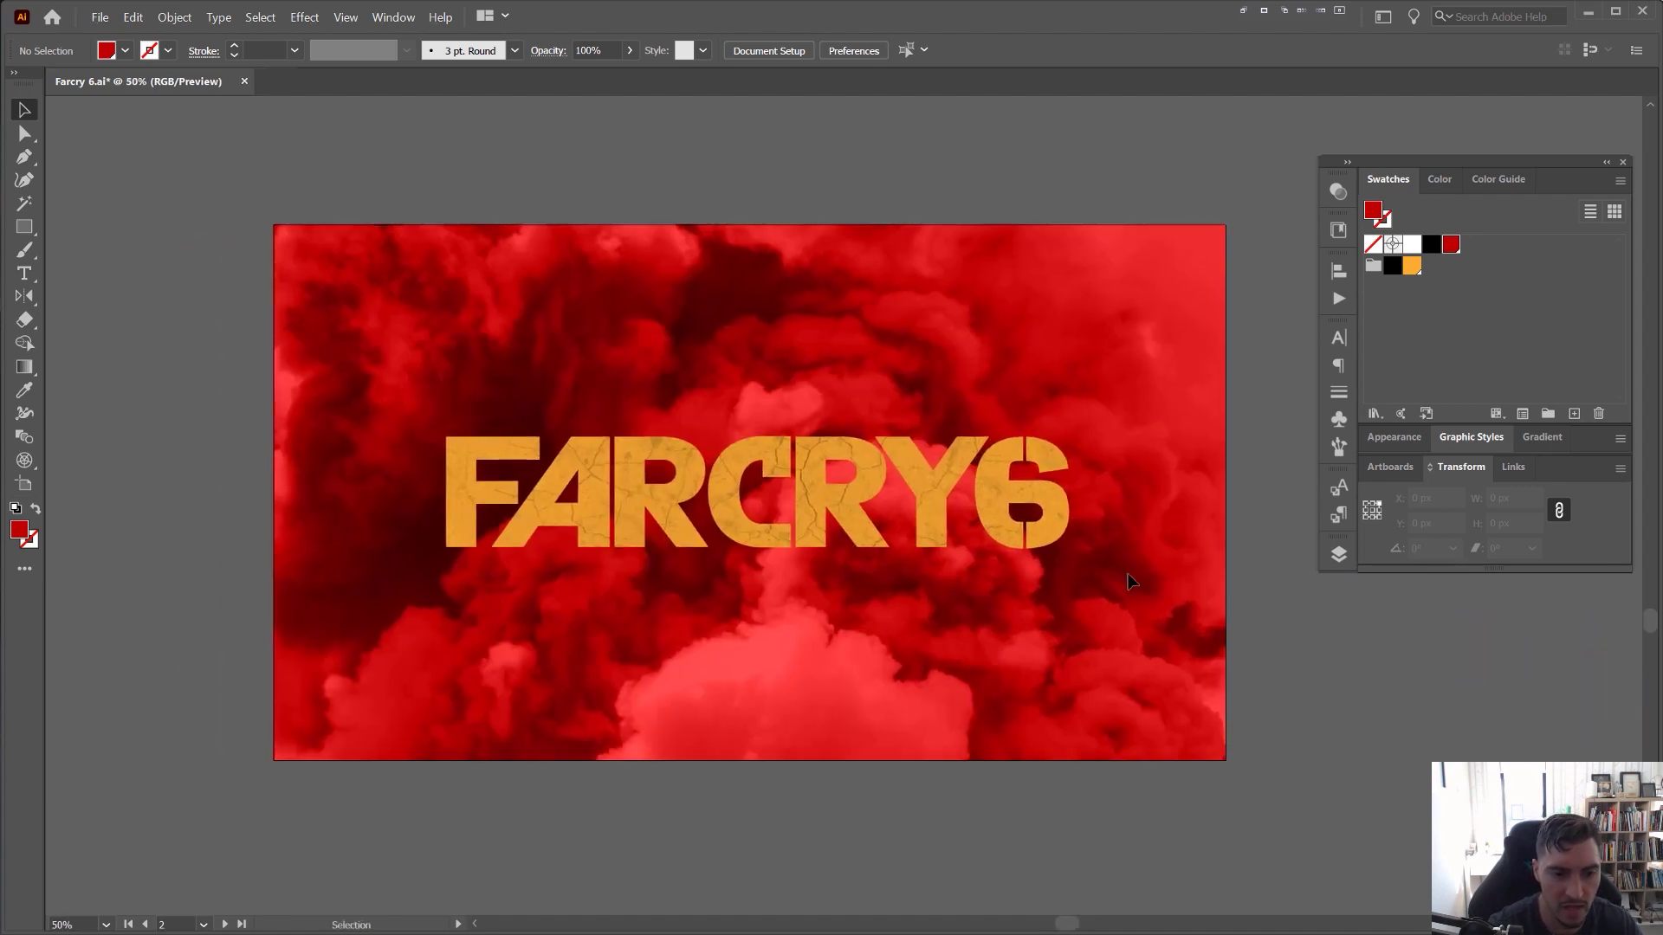
scroll(812, 535, "up", 1)
key("Tab")
left_click_drag(1274, 680, 1344, 702)
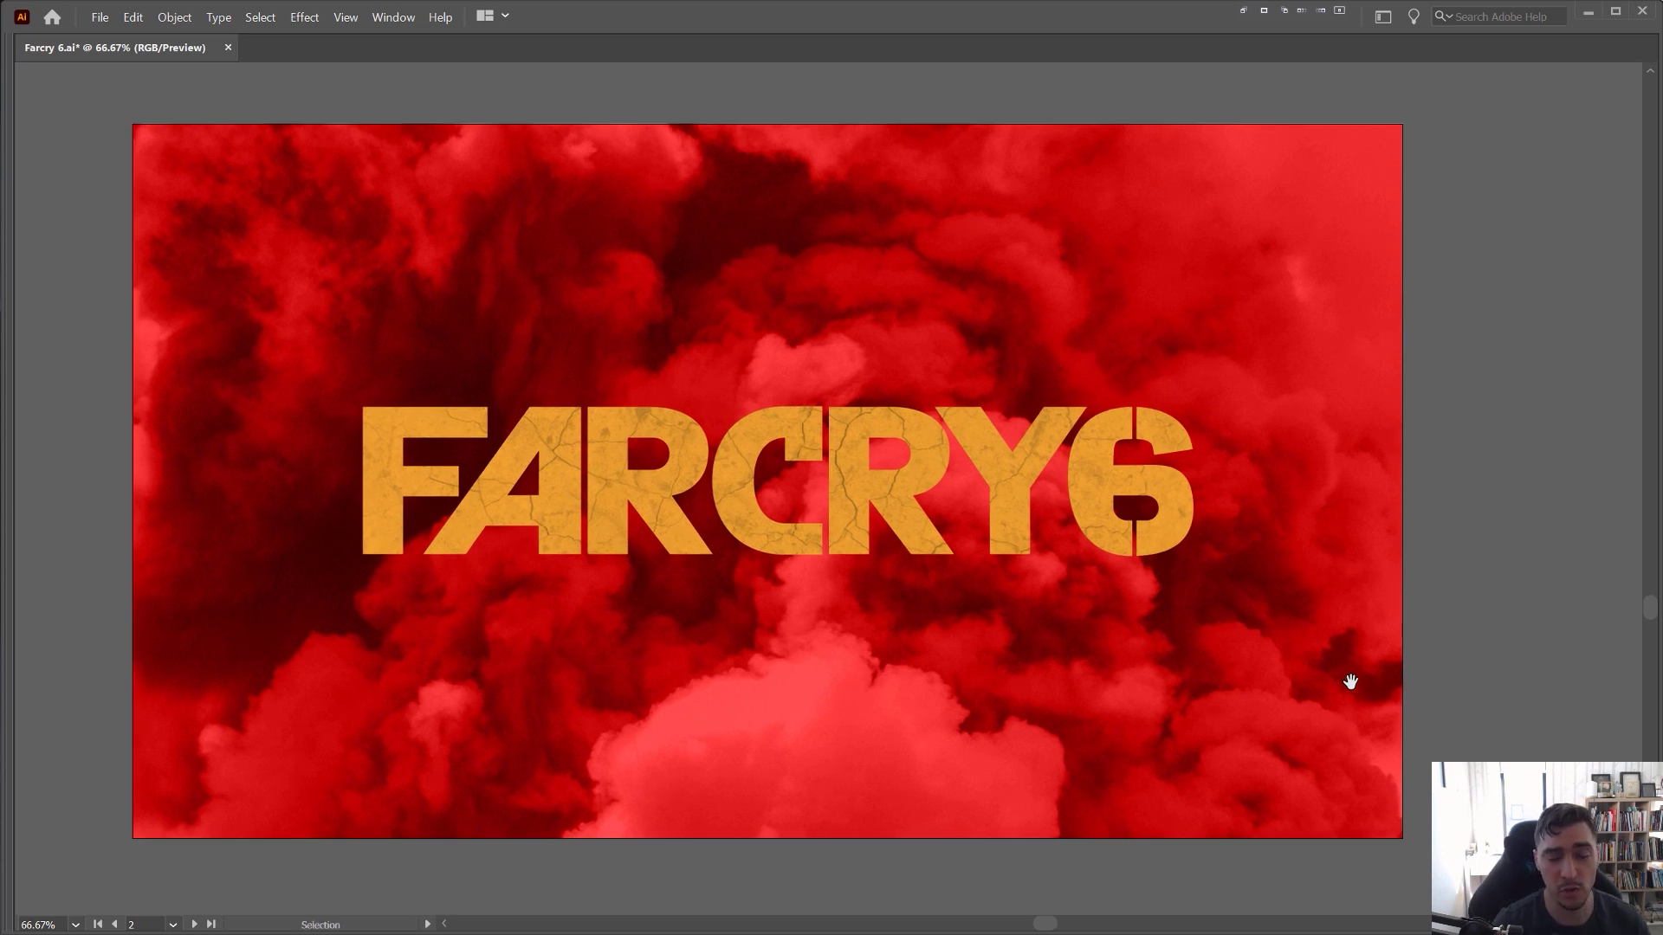